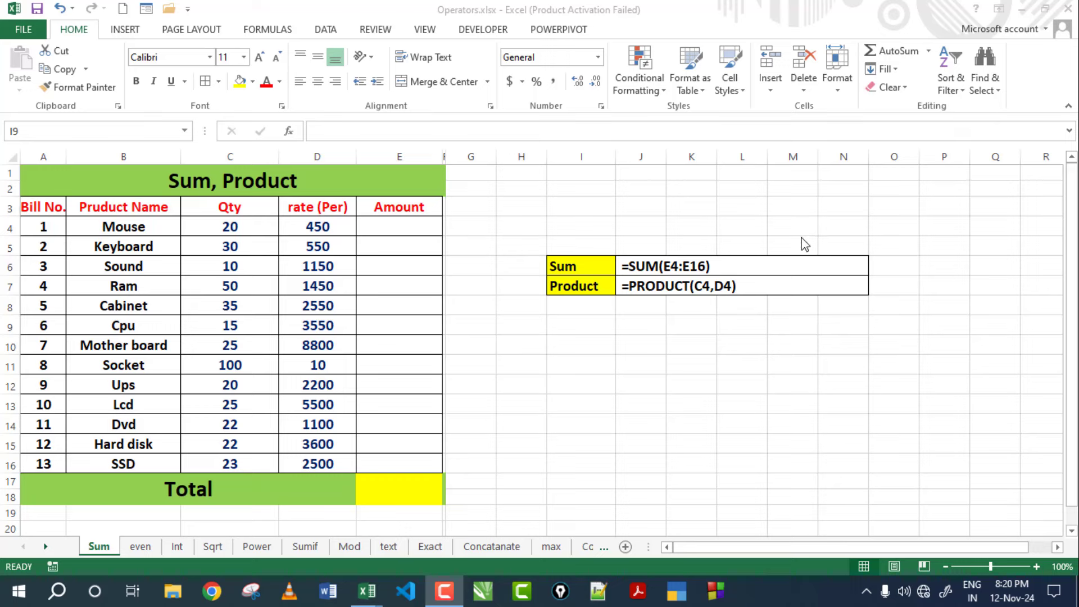
Review the Sum, Product bill table and its rates, from Mouse 450 to SSD 2500.
key(alt+Tab)
click(185, 186)
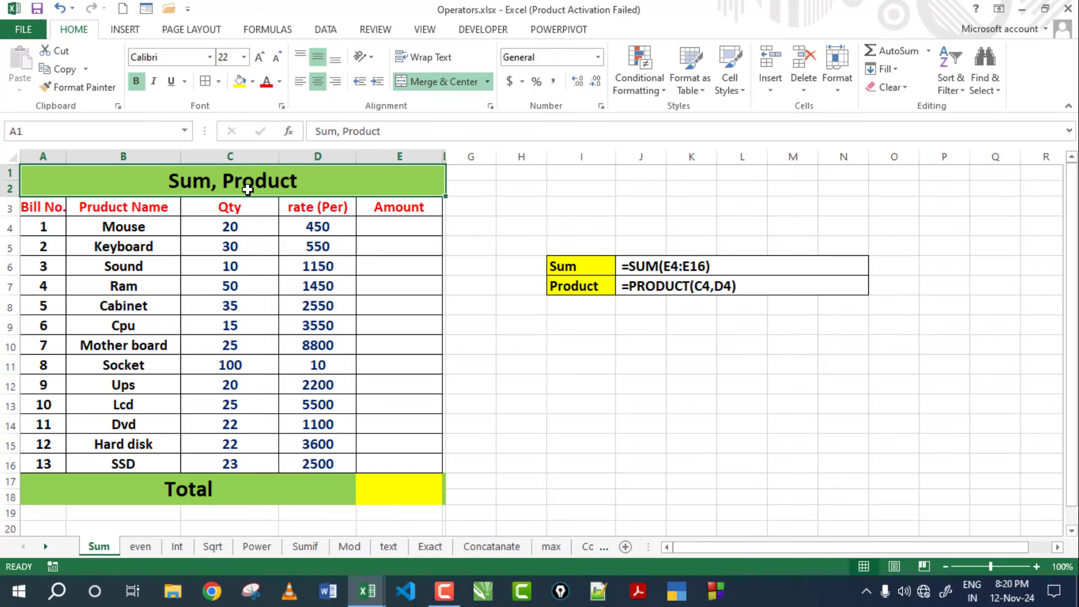
click(326, 232)
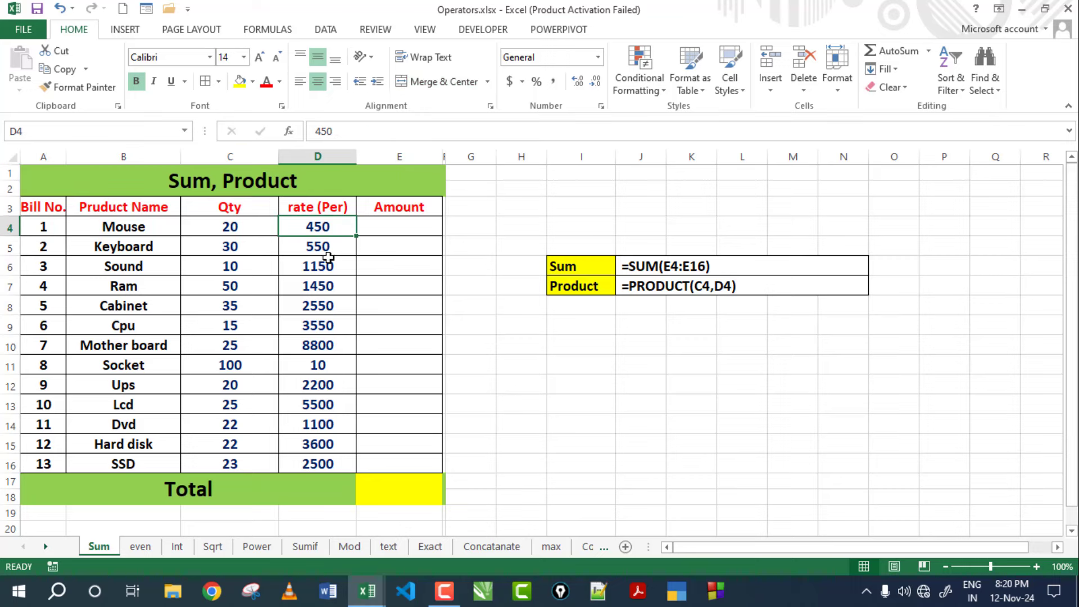
click(328, 317)
click(314, 455)
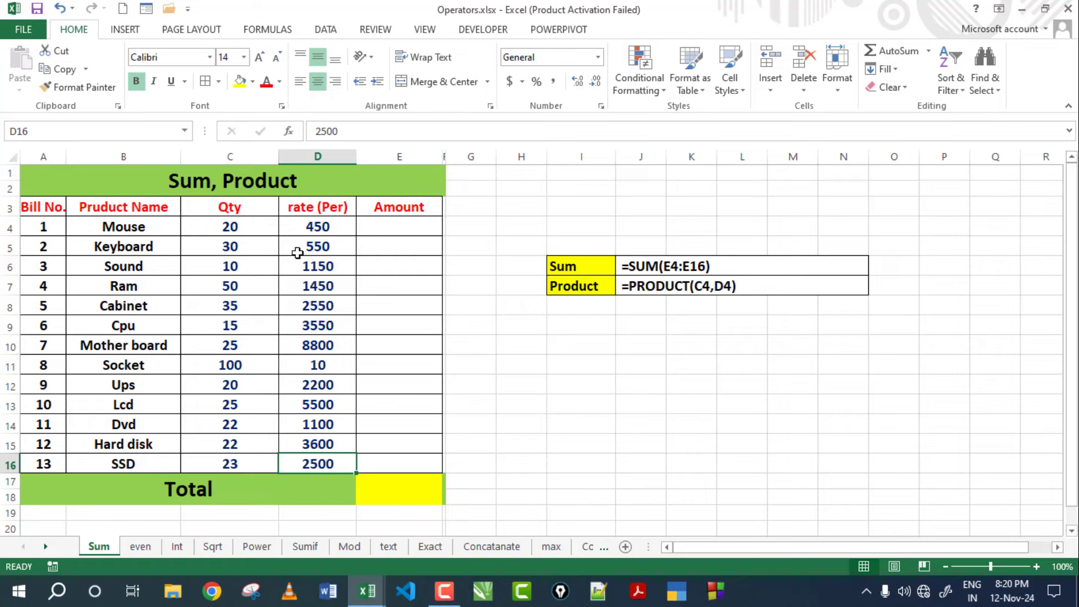
click(286, 228)
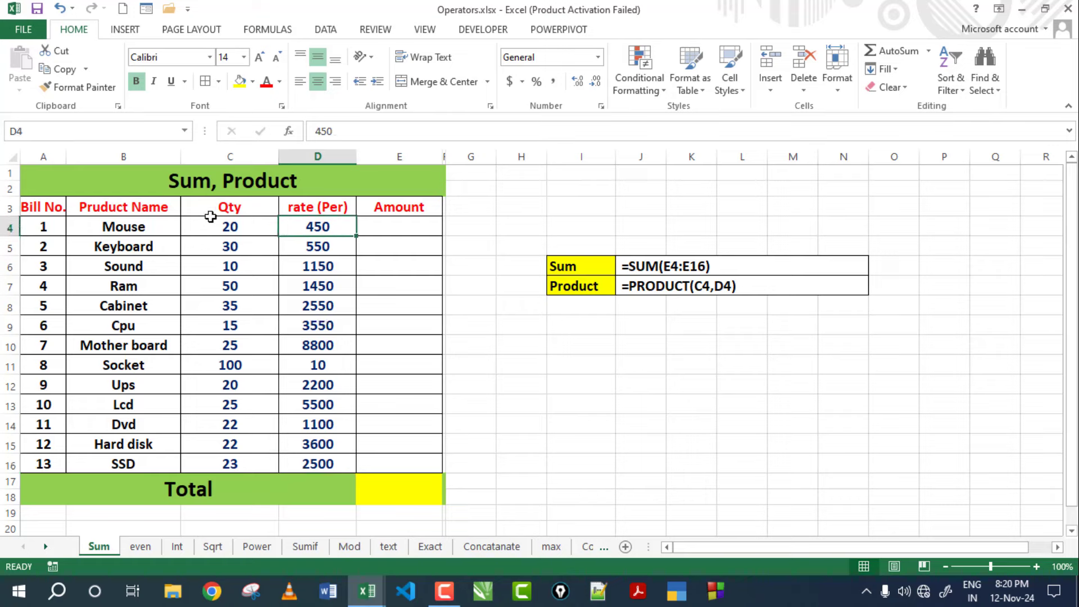
mouse_move(37, 180)
mouse_down()
mouse_move(277, 421)
mouse_move(279, 494)
mouse_up()
click(393, 230)
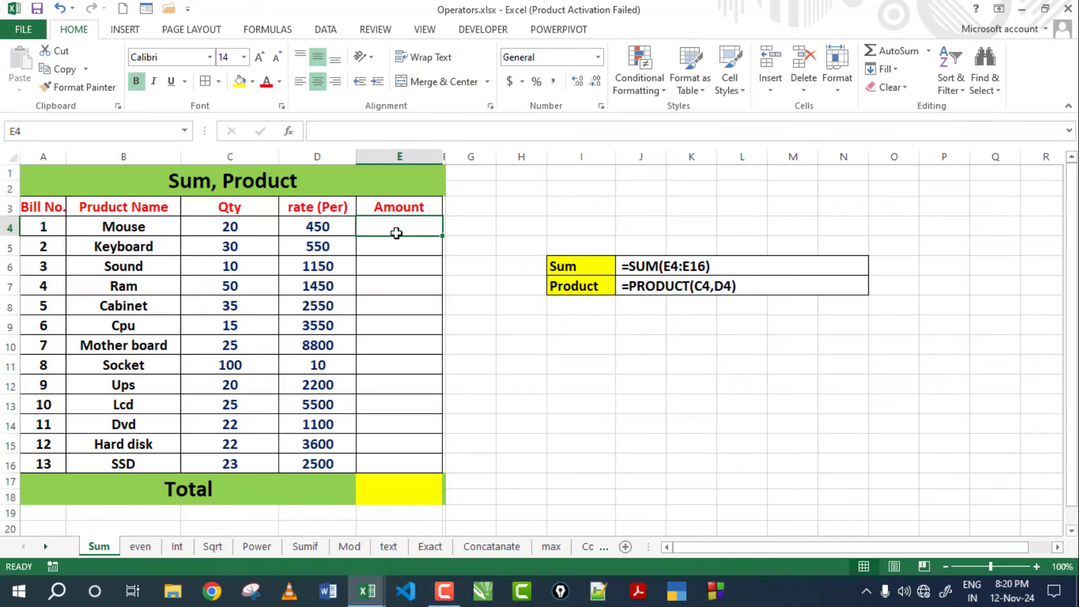
Go over the Product, Qty, Per and Amount headers and Mouse's 20 × 450, selecting E4.
click(95, 209)
click(214, 210)
click(314, 210)
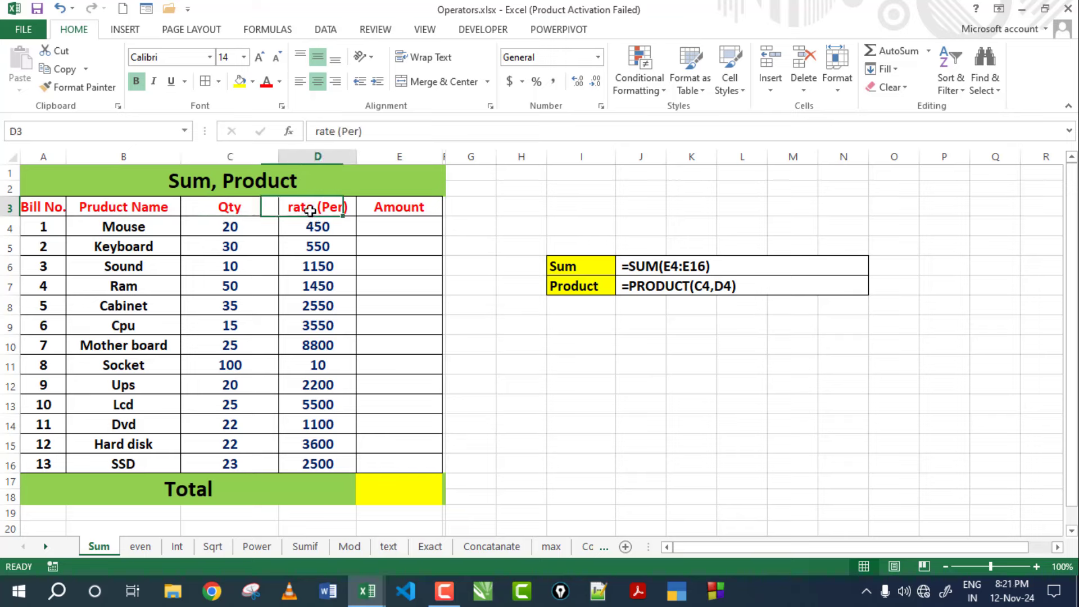
click(394, 206)
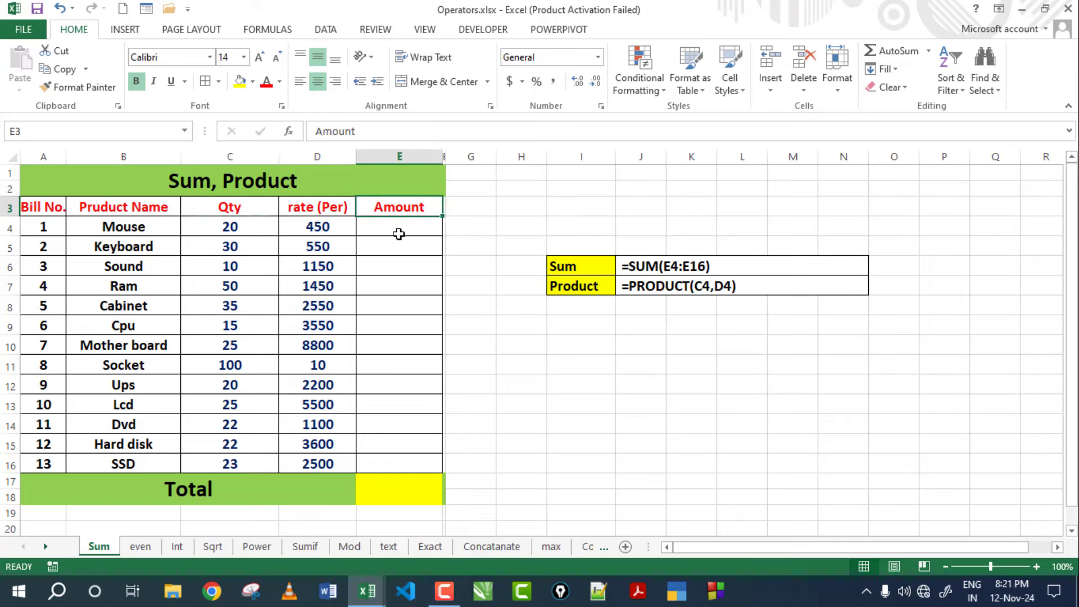
click(219, 226)
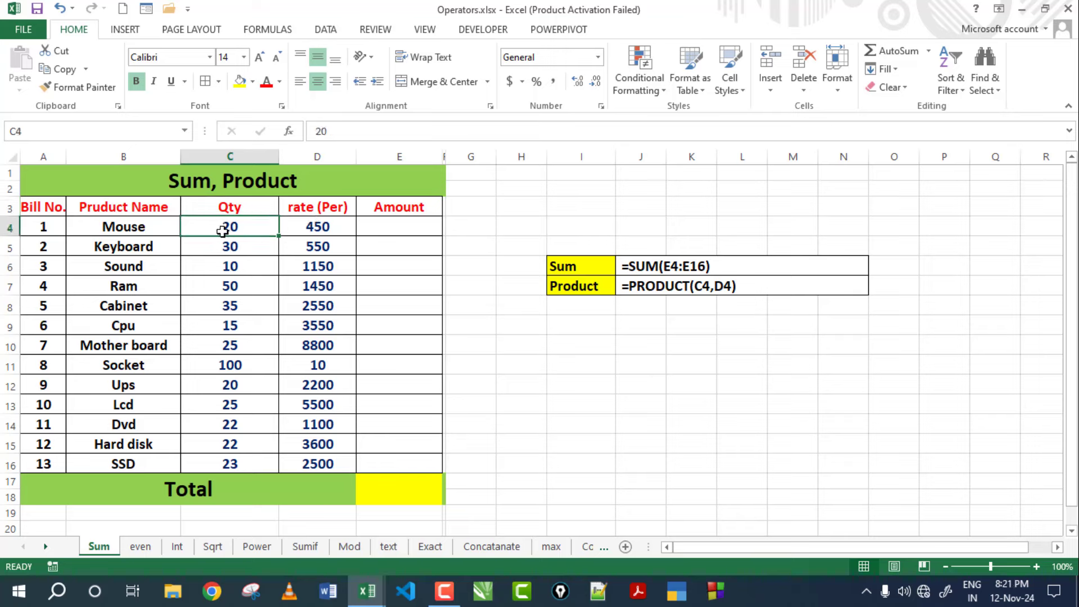
click(303, 229)
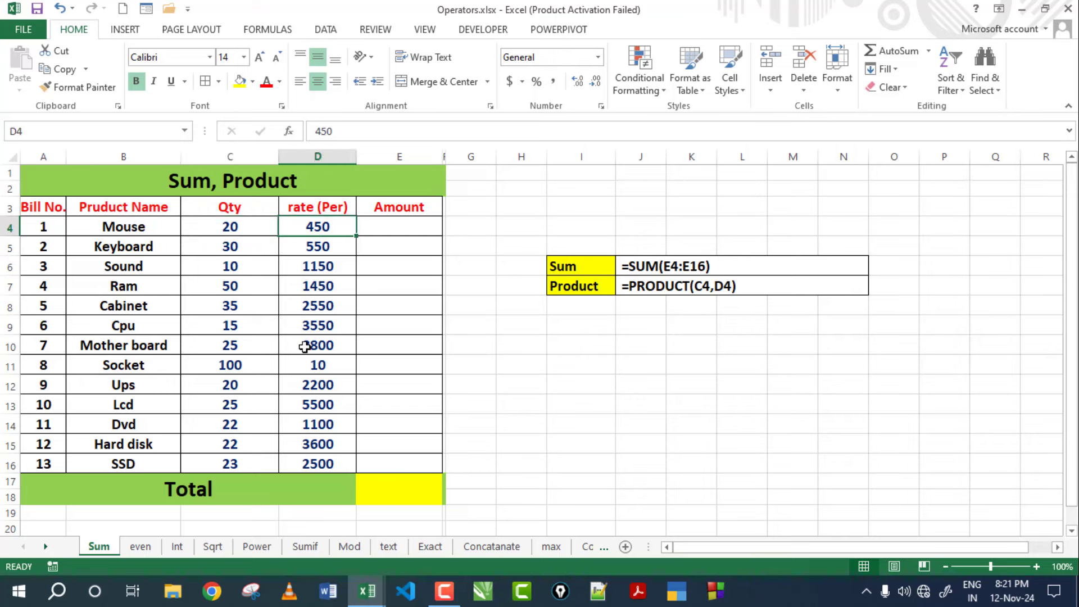
click(225, 232)
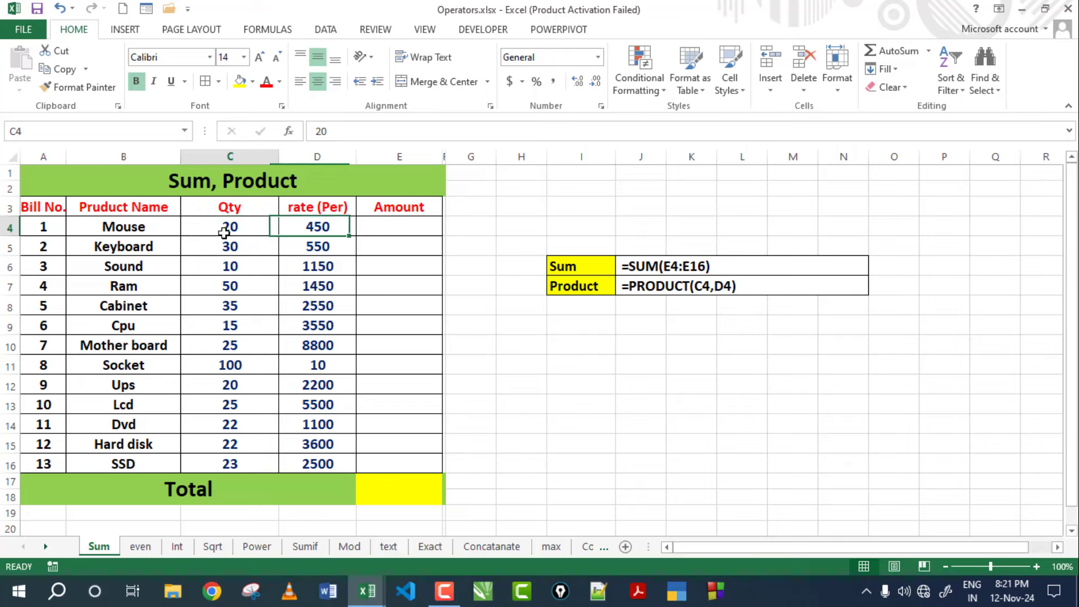
click(291, 232)
click(400, 230)
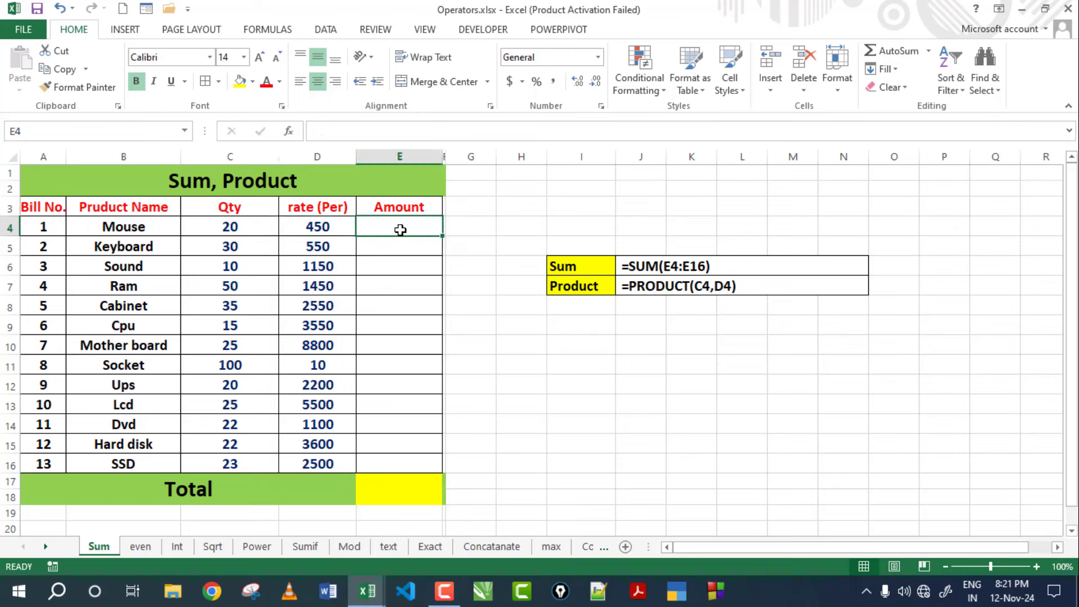
Enter =PRODUCT(C4,D4) in E4 so the Mouse amount shows 9000.
text(=pro)
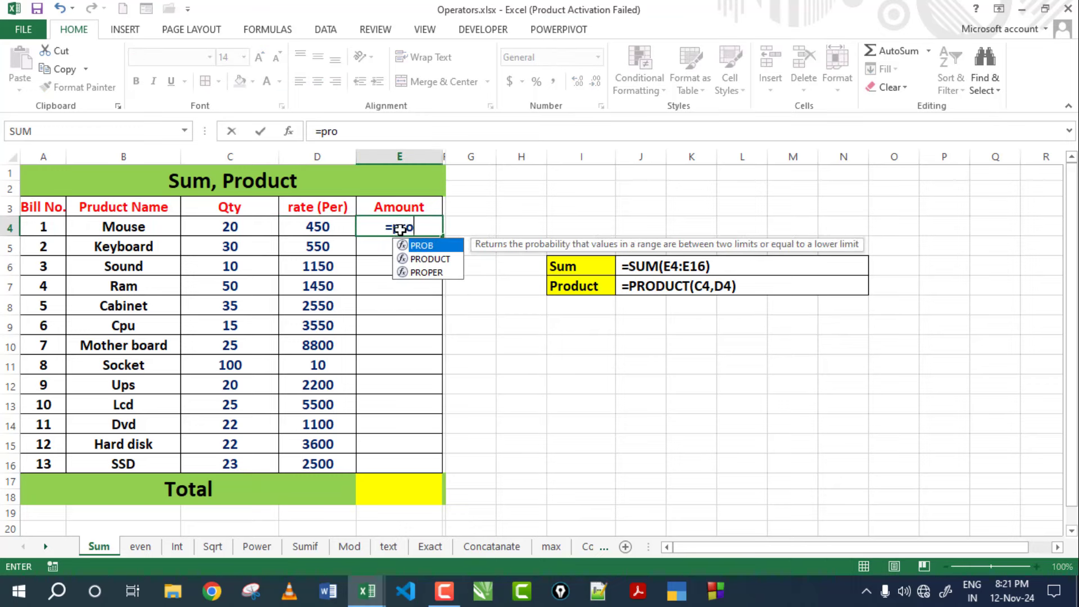
text(duct()
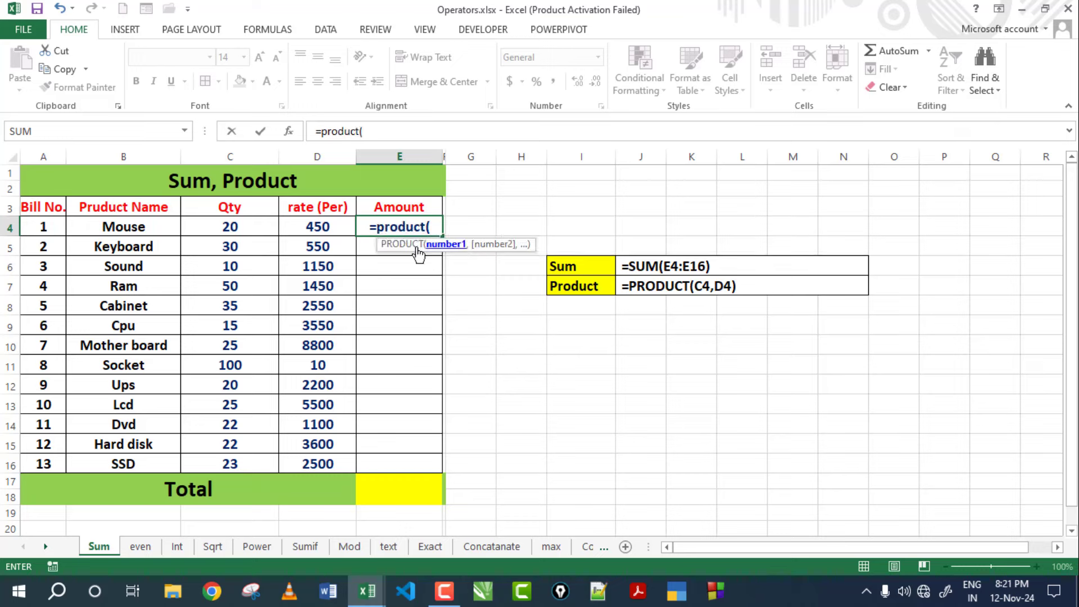
click(252, 225)
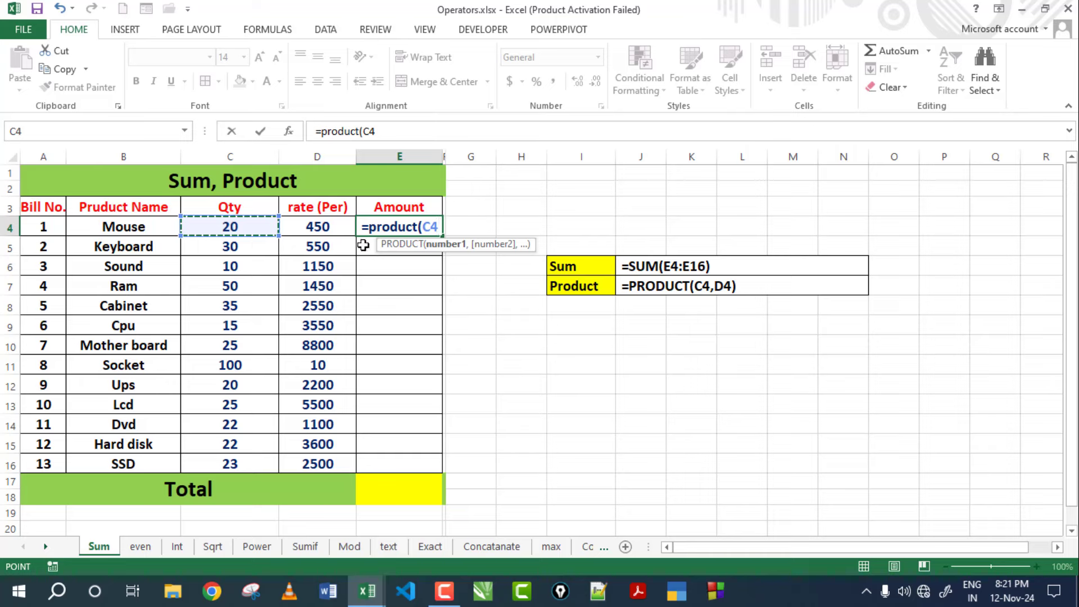
text(,)
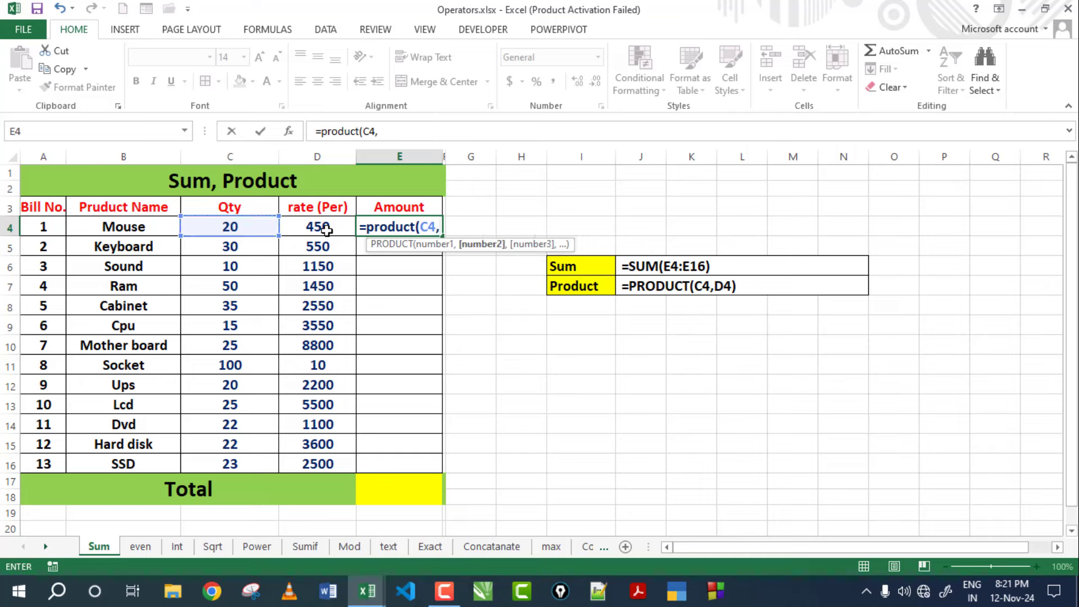
click(326, 229)
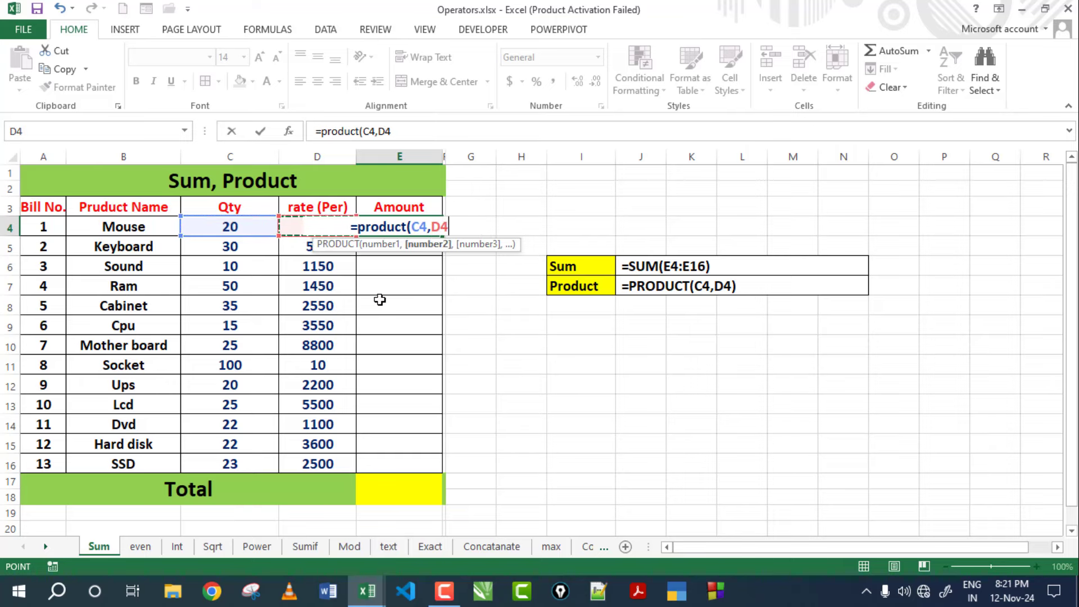
text())
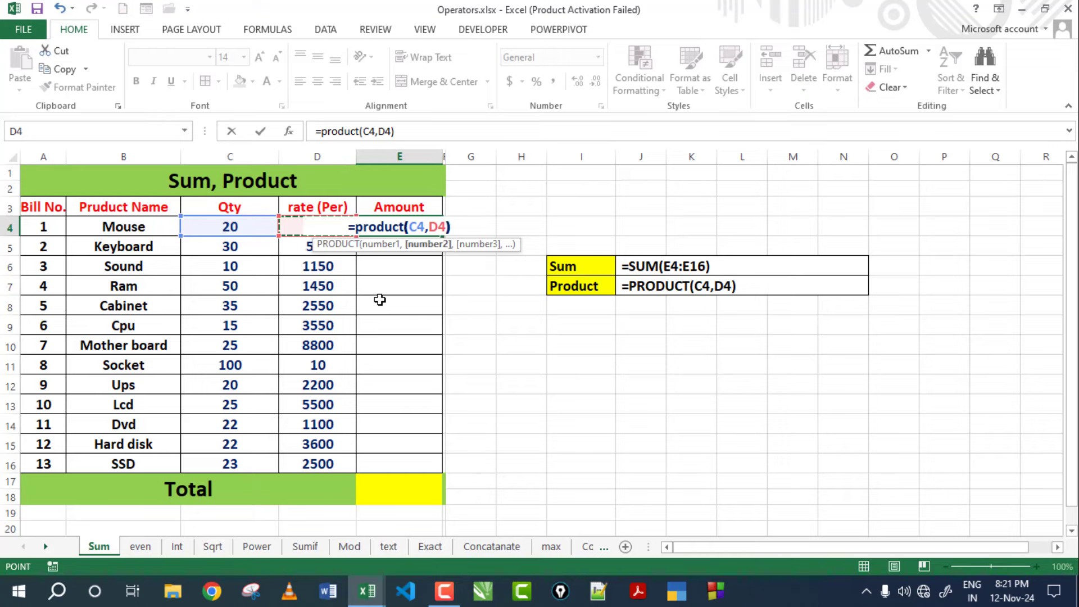
key(Return)
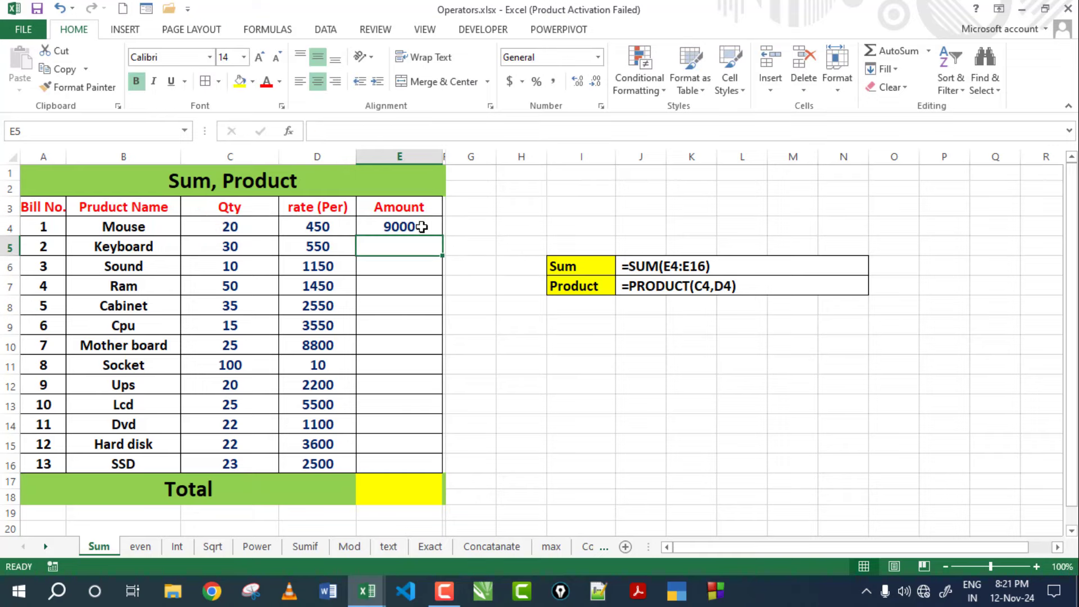
click(422, 226)
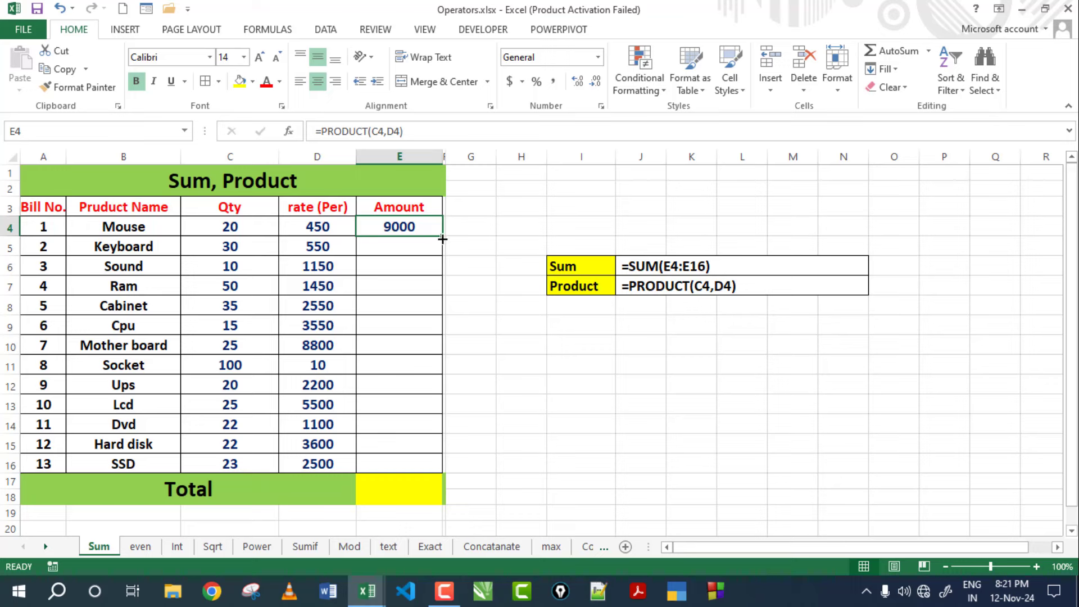
Fill E4's PRODUCT formula down to E16, then check the copies in E5 and E7.
drag(442, 238, 436, 472)
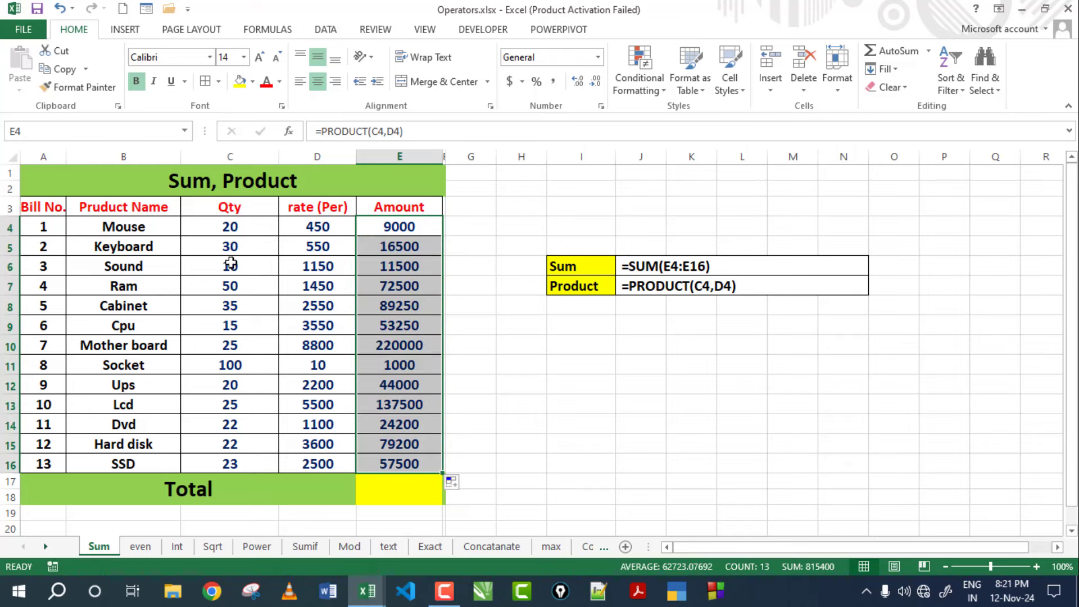
click(216, 248)
click(365, 244)
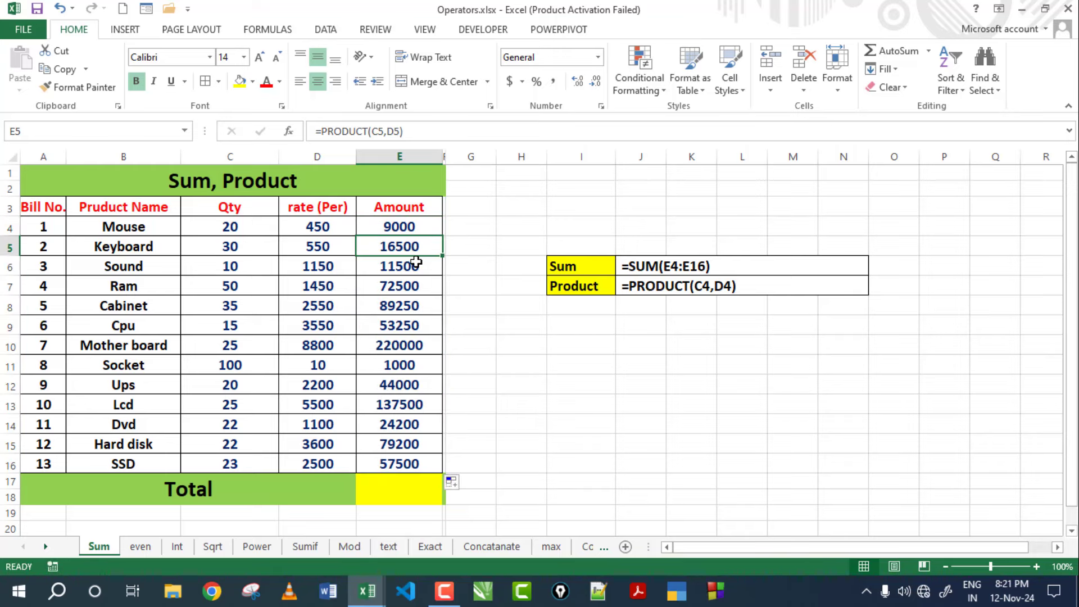
click(241, 278)
click(393, 283)
click(404, 248)
Verify the copied amounts down to E16 (SSD 57500), ending on Total cell E17.
click(400, 307)
click(403, 345)
click(408, 385)
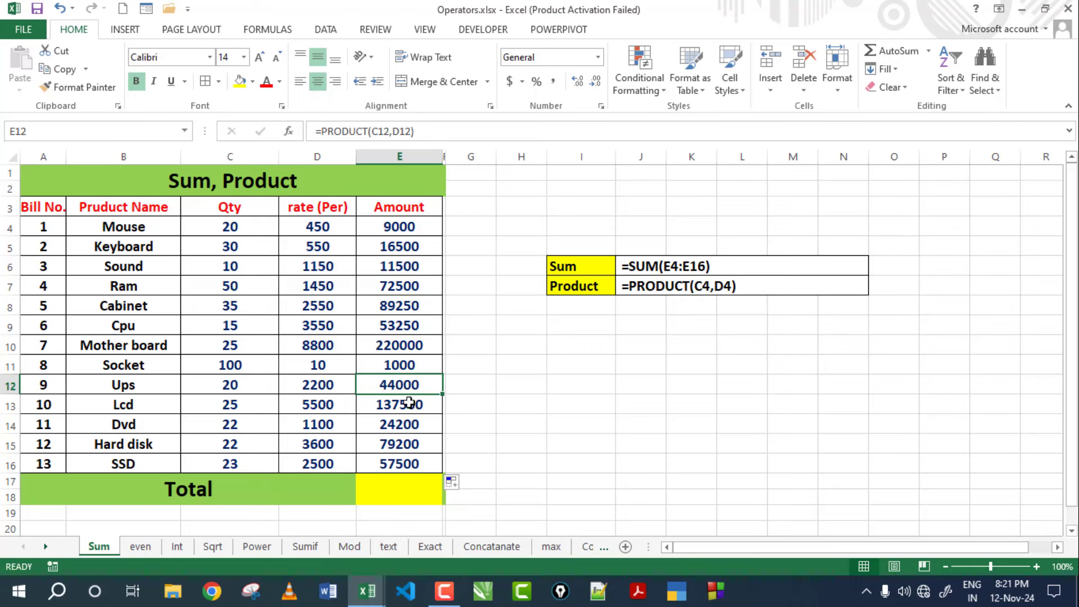
click(409, 406)
click(408, 438)
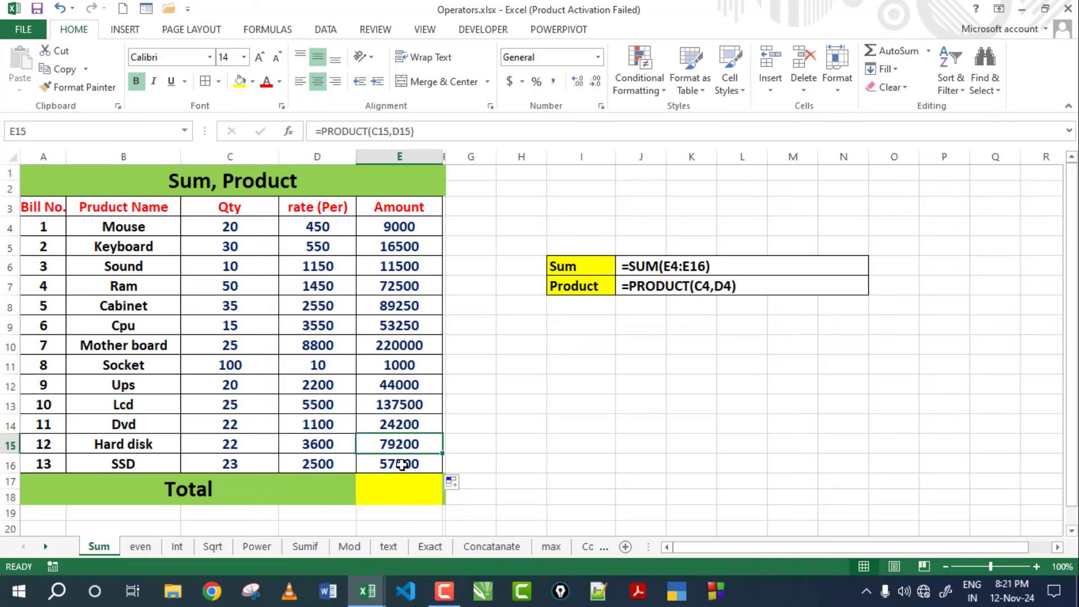
click(401, 464)
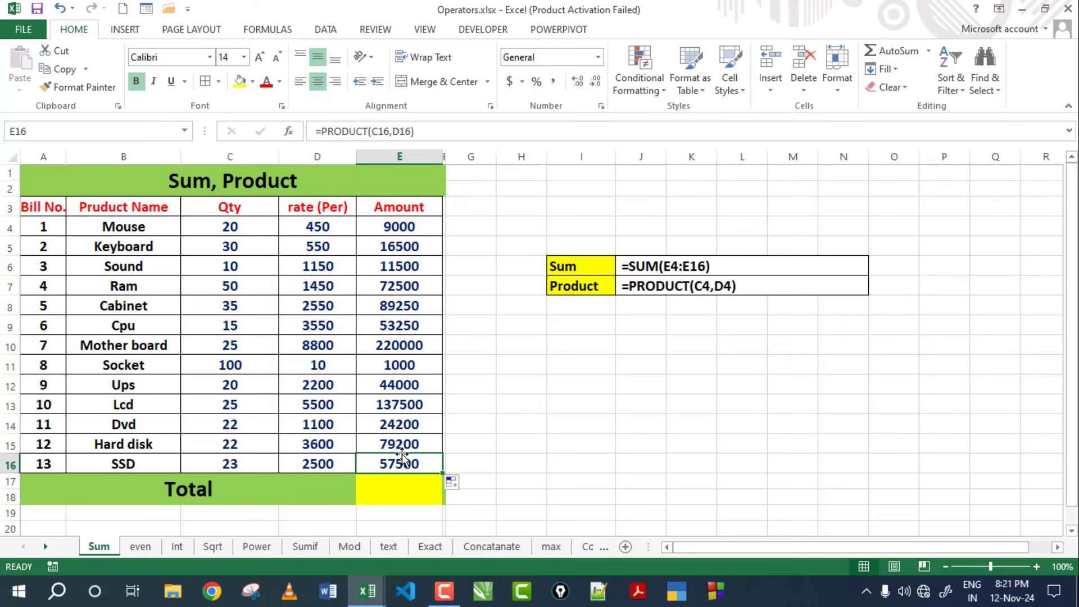
click(400, 227)
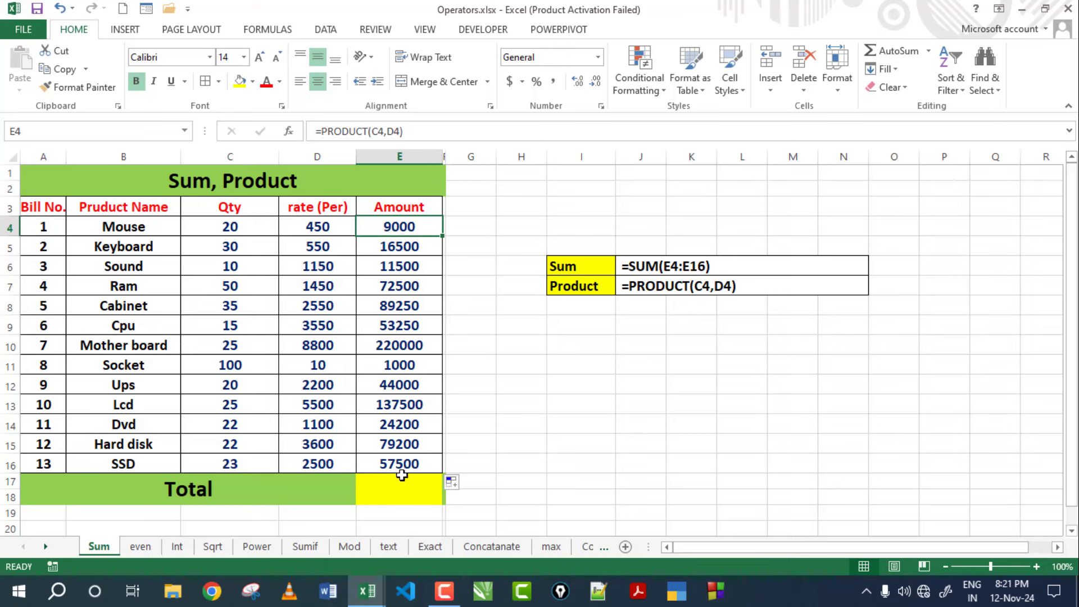
click(405, 486)
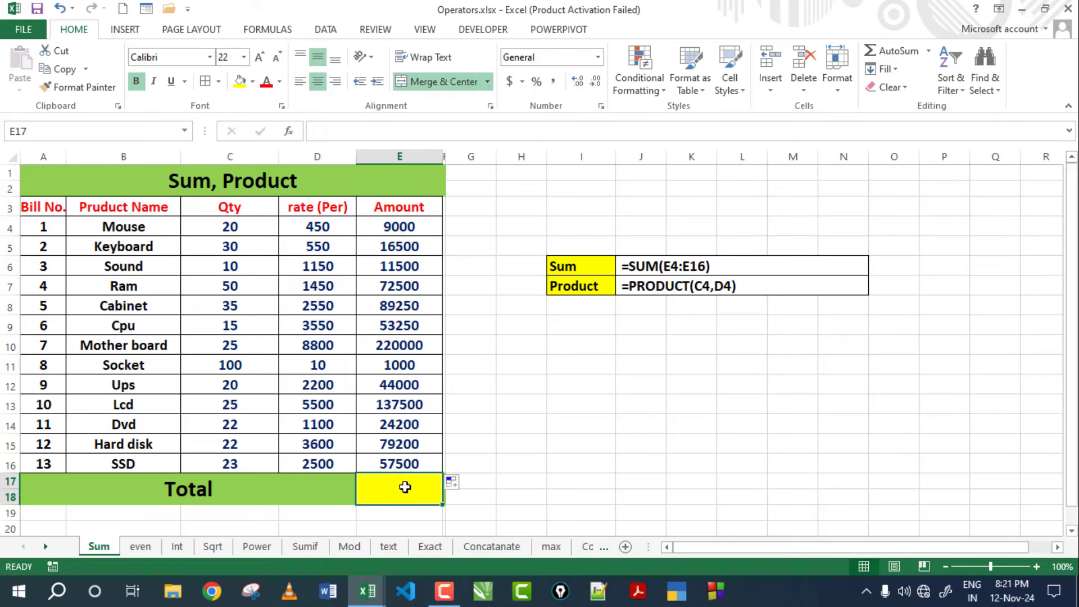
Enter =SUM(E4:E16) in Total cell E17, giving 815400.
click(482, 502)
click(395, 489)
text(=sum()
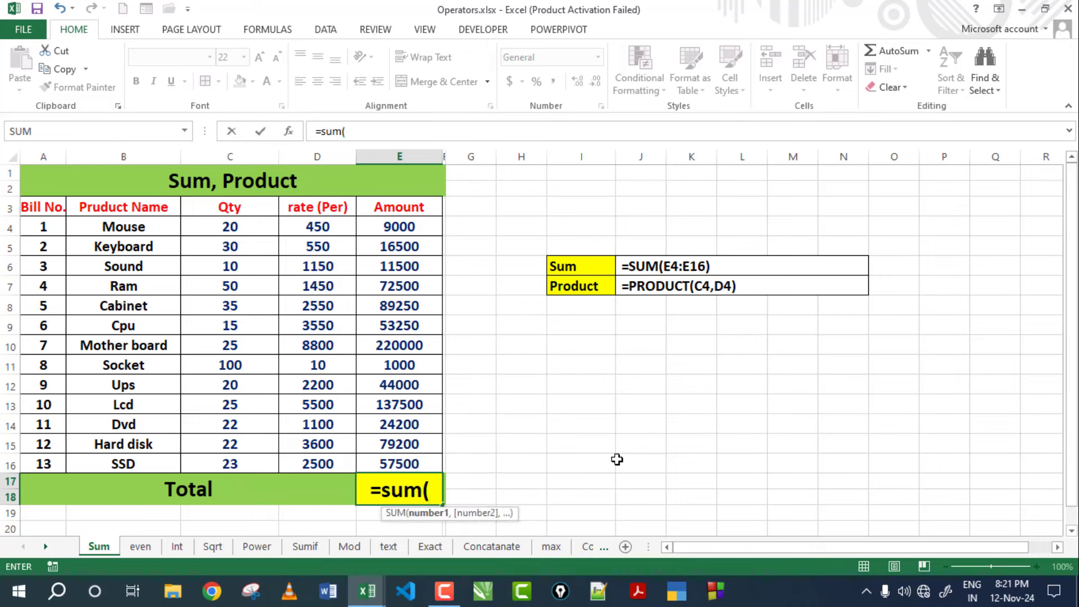
click(398, 226)
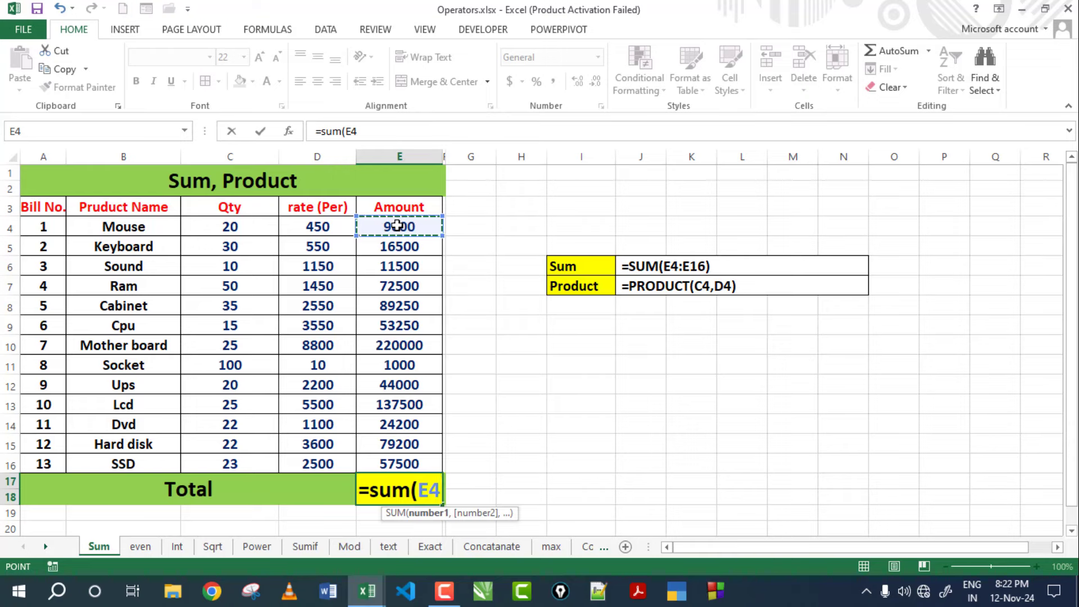
drag(397, 226, 395, 267)
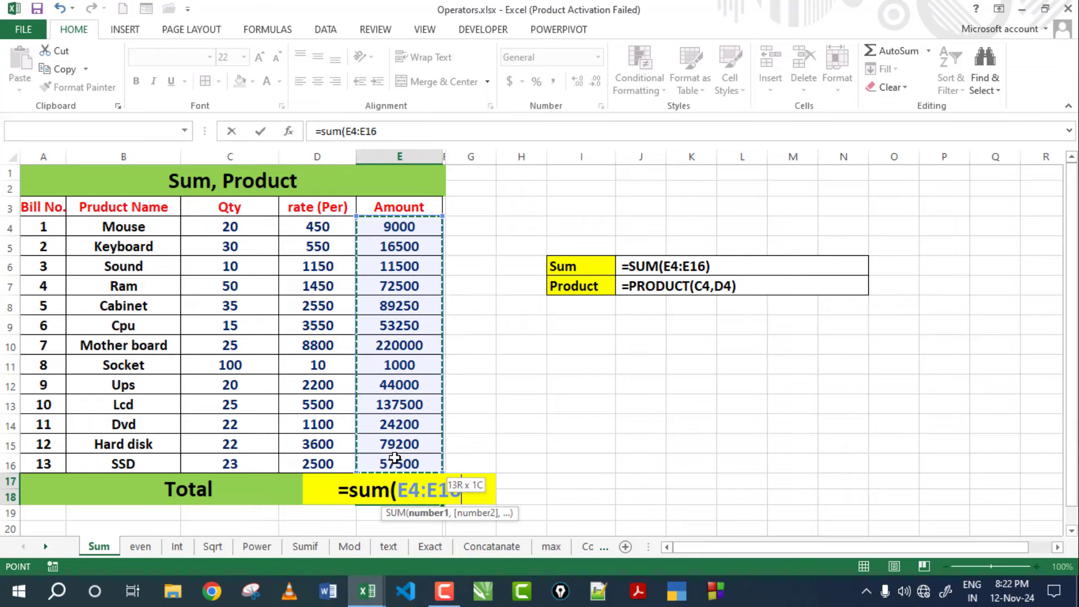
drag(395, 458, 395, 458)
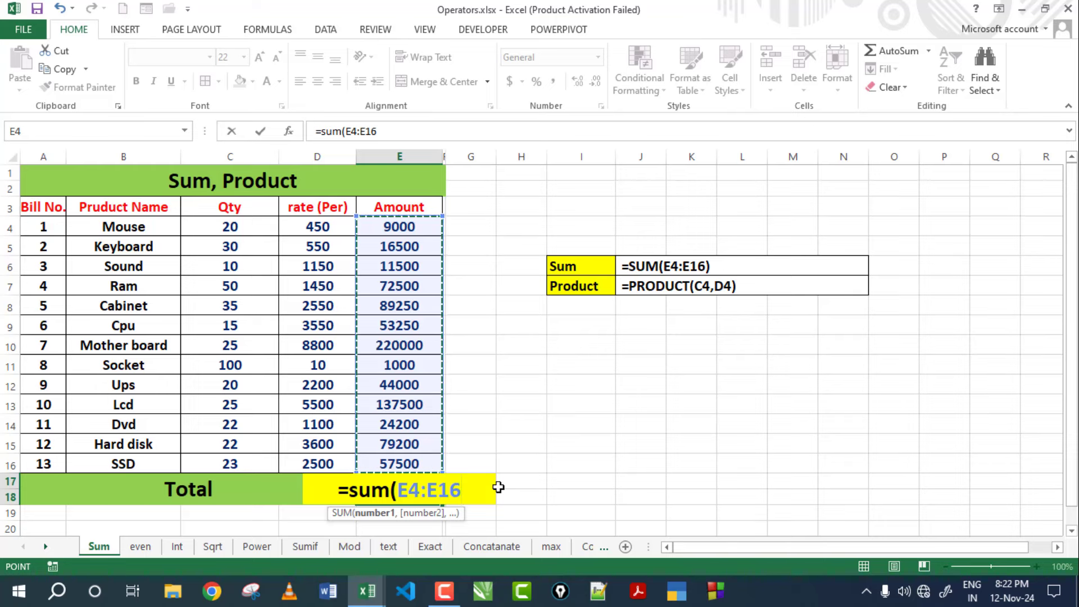
key(Return)
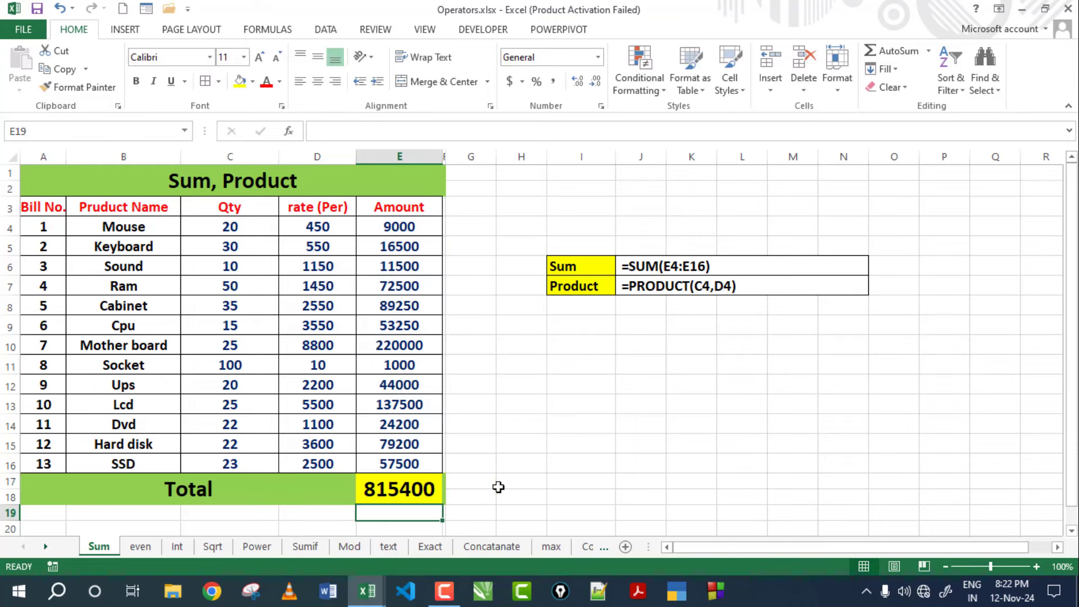
click(414, 492)
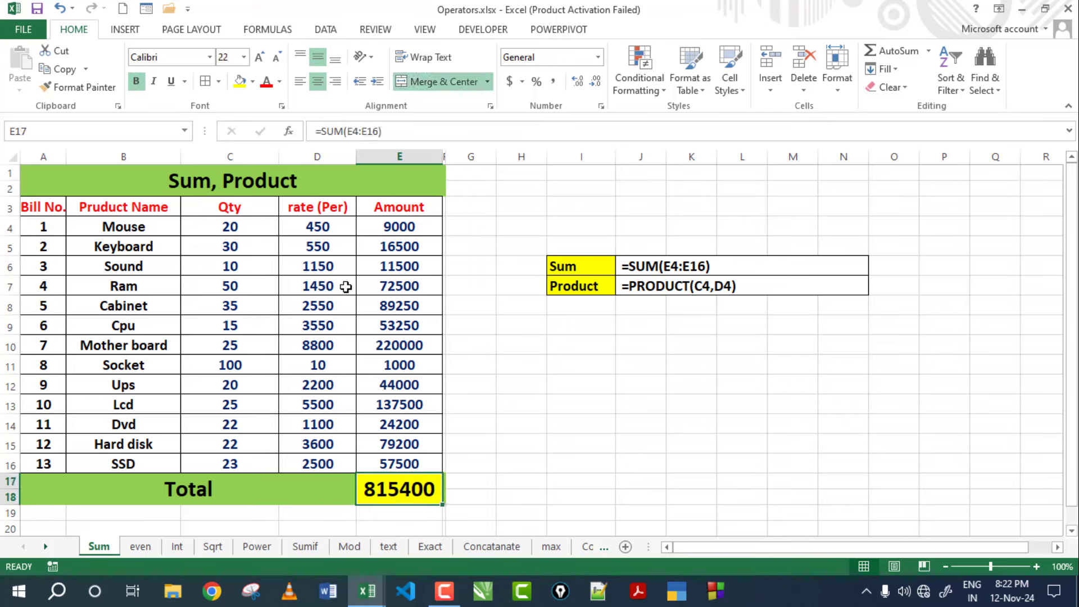
click(215, 224)
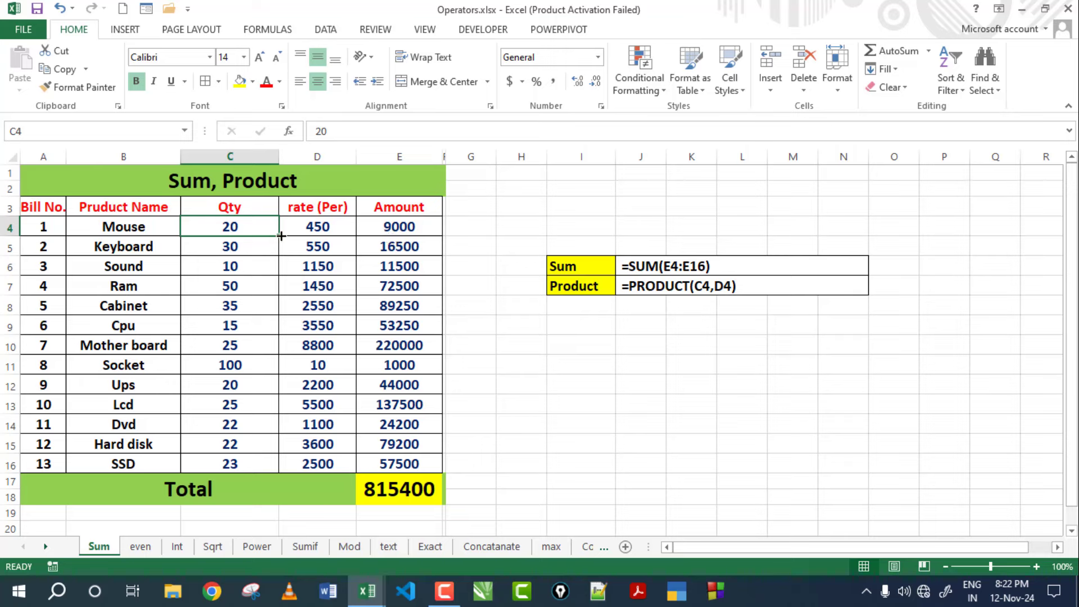
Change the Mouse quantity to 50 and Keyboard to 70, checking E4's recalculated amount.
text(50)
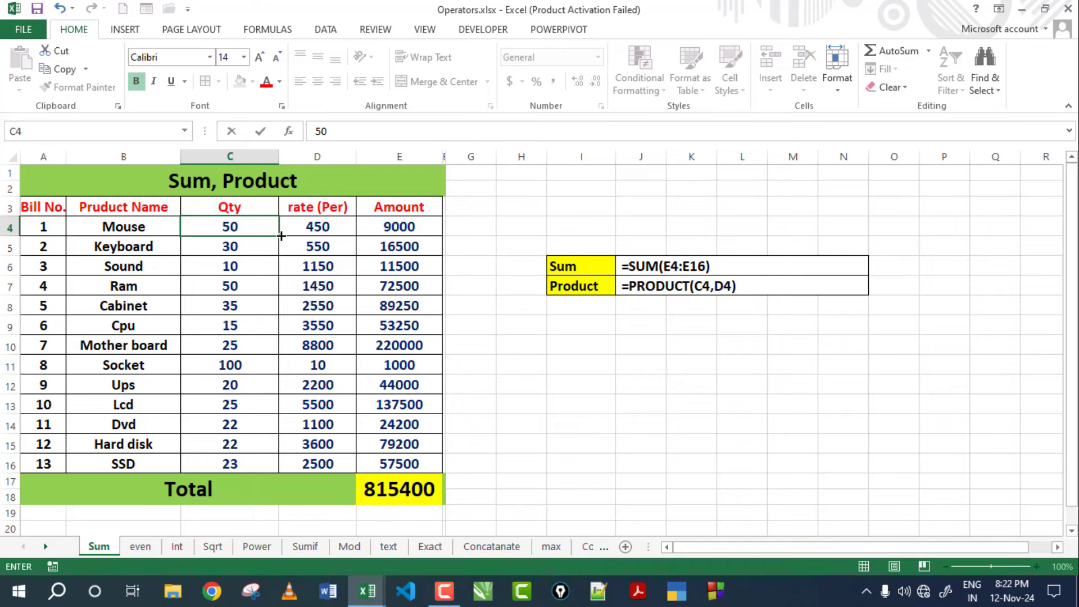
key(Return)
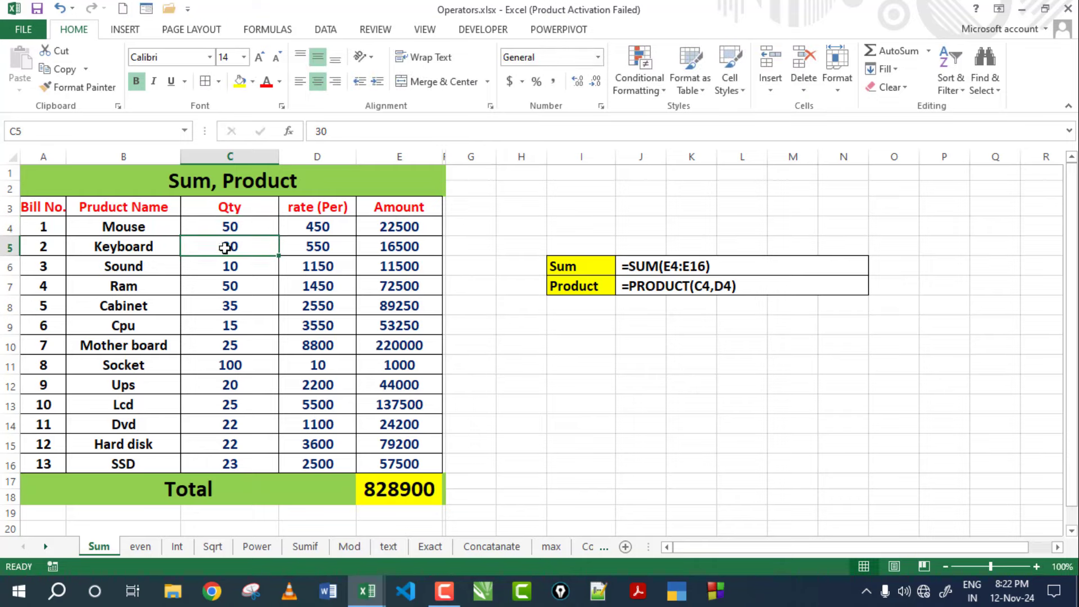
text(7)
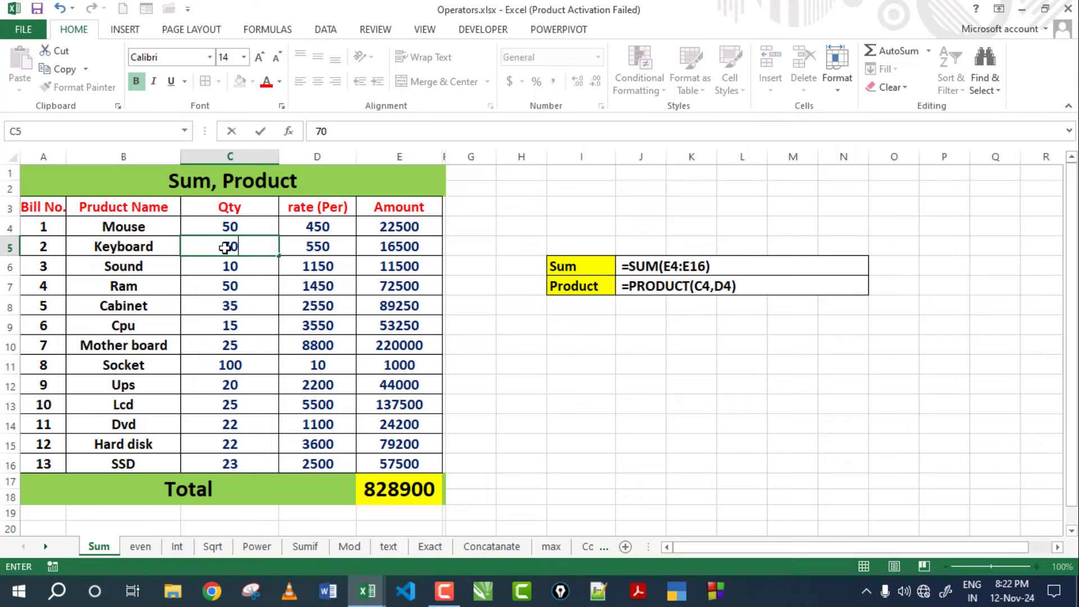
key(Return)
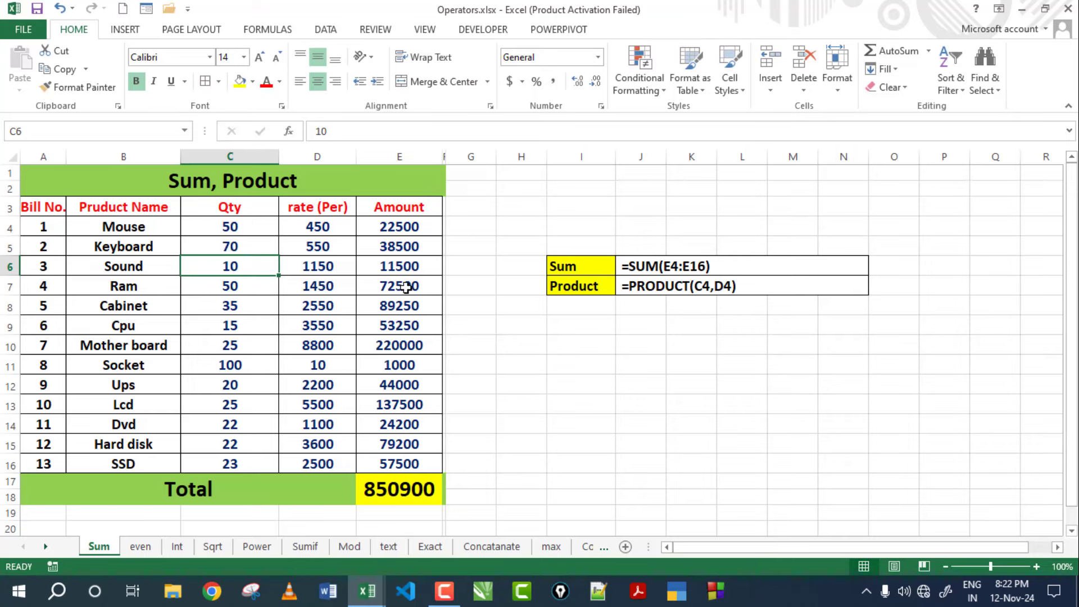
click(232, 227)
click(319, 227)
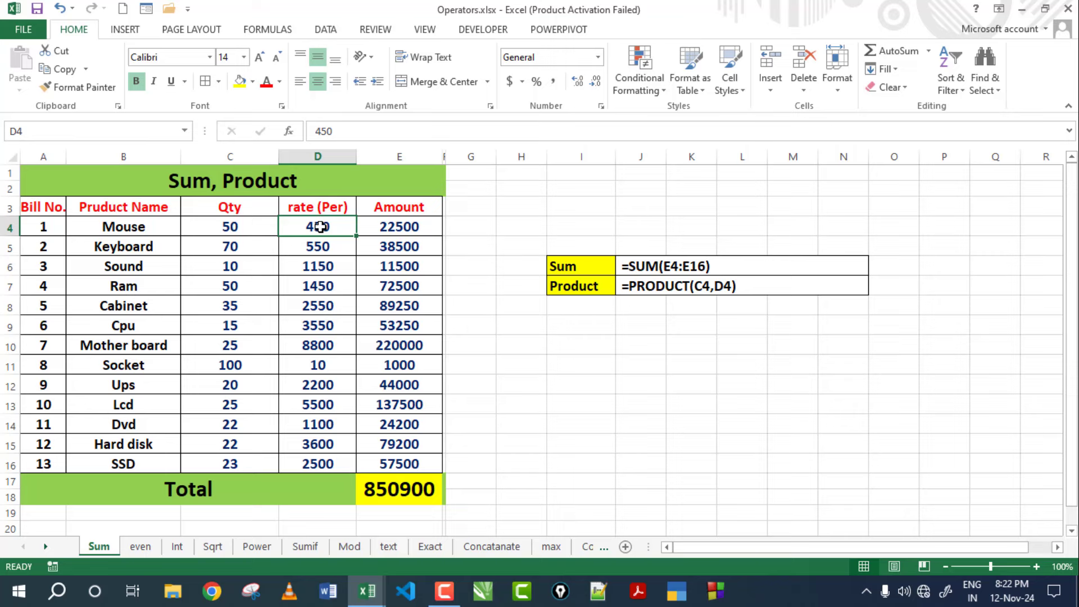
click(371, 226)
Change the Sound quantity to 35 so the Total becomes 879650, then review the SUM and PRODUCT examples.
click(242, 267)
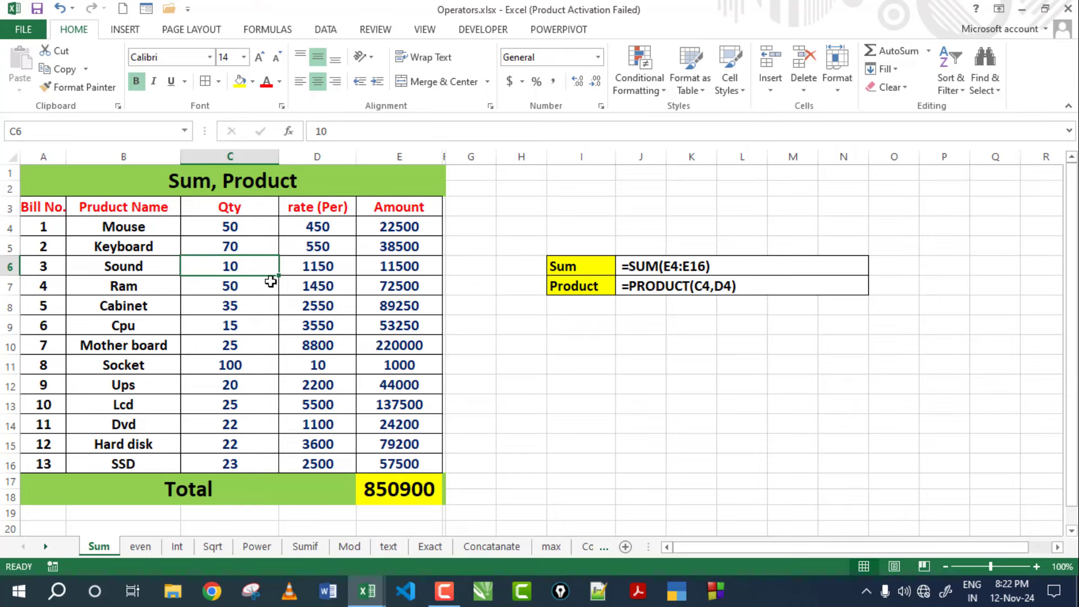
text(35)
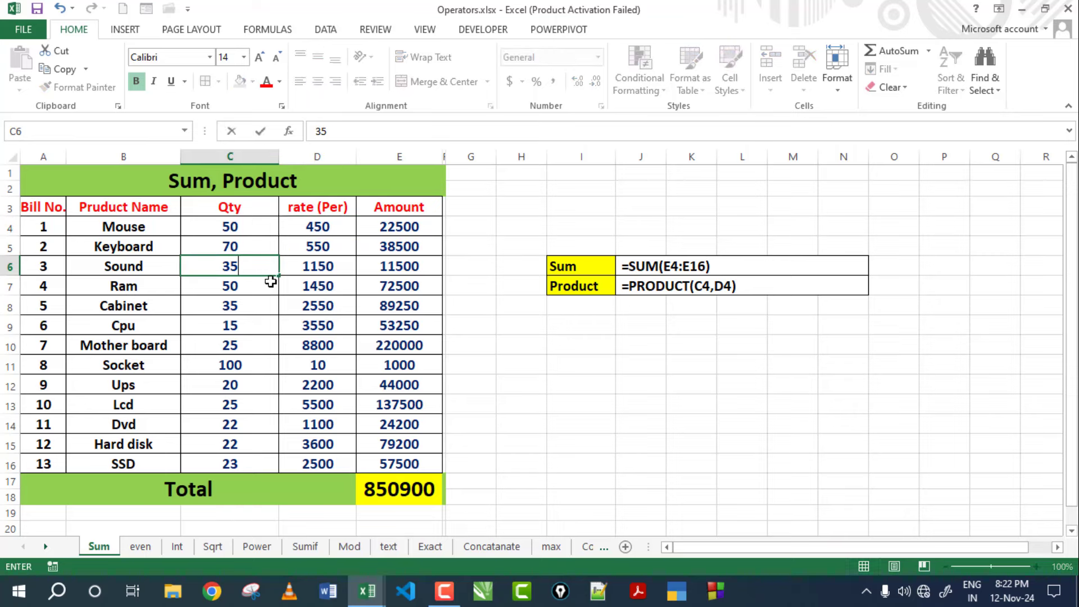
key(Return)
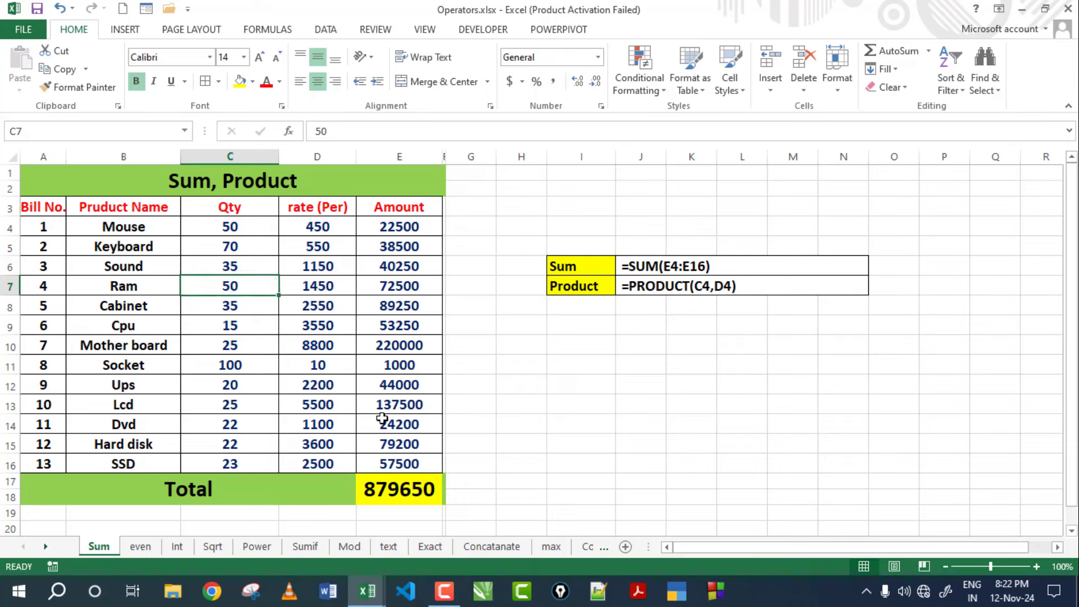
click(632, 352)
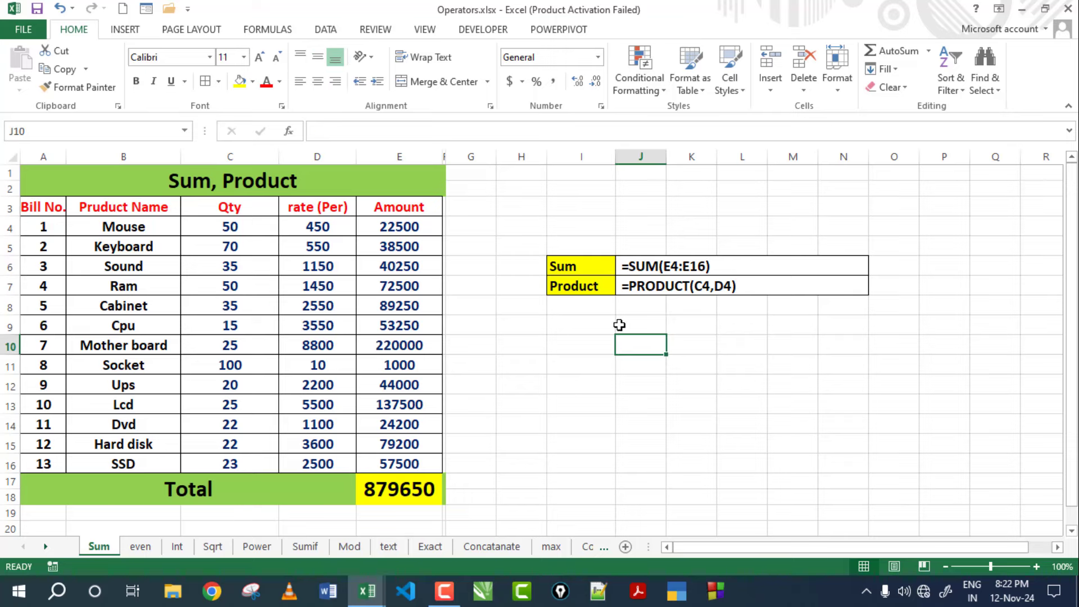
click(649, 262)
click(629, 285)
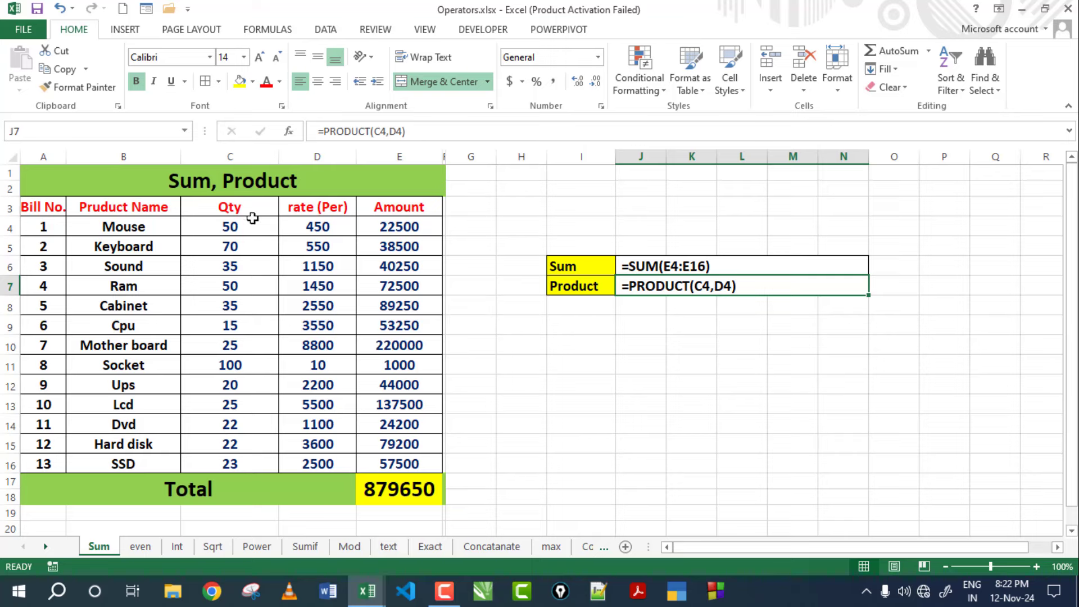
click(84, 187)
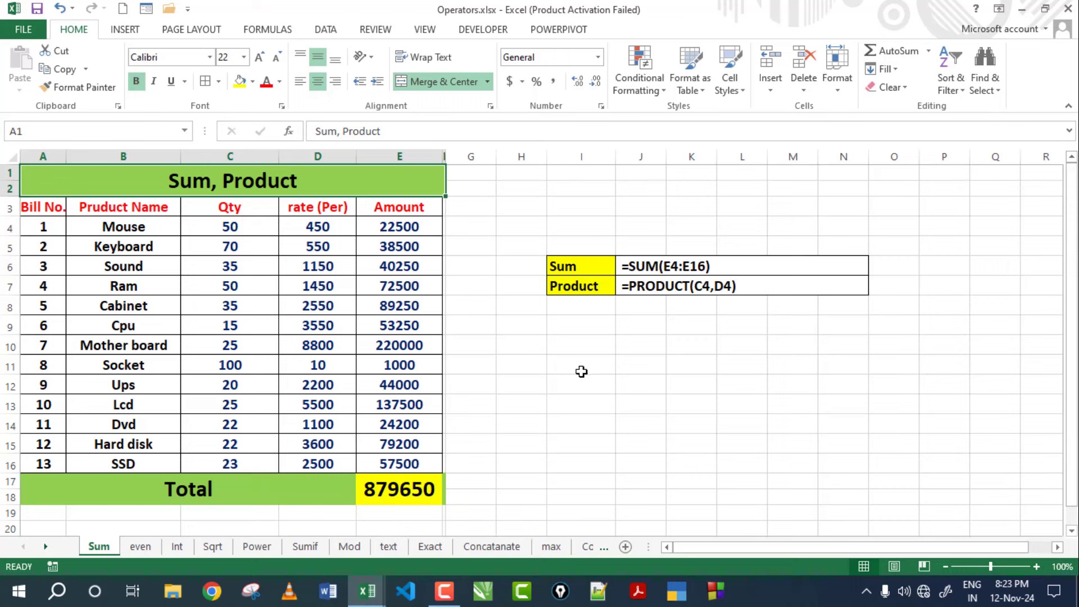
Switch to the even sheet and look over the empty Even, Odd, fact and Roman columns.
click(141, 547)
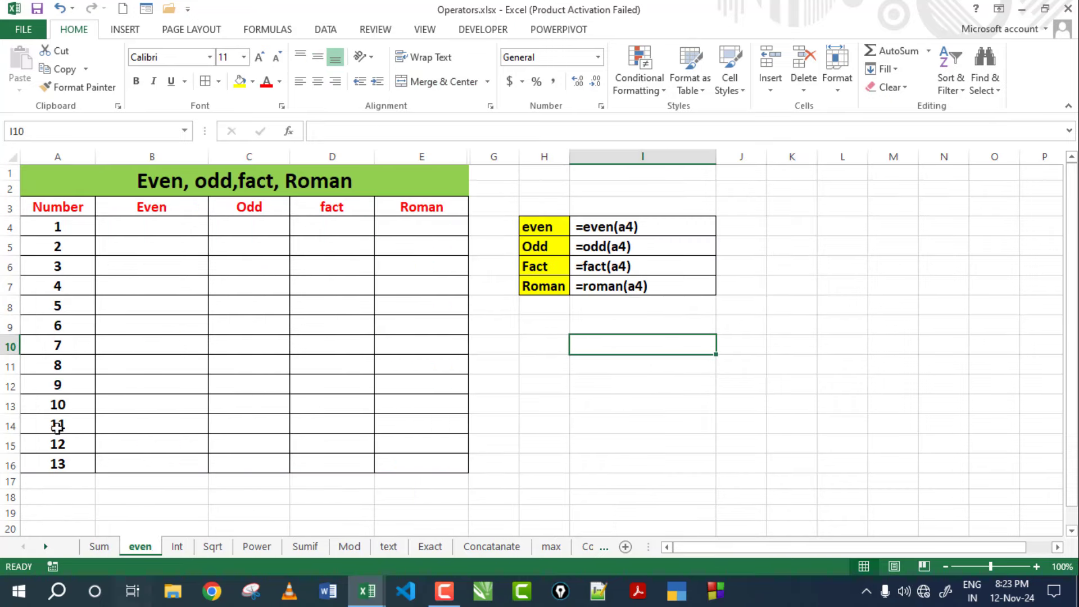
click(167, 225)
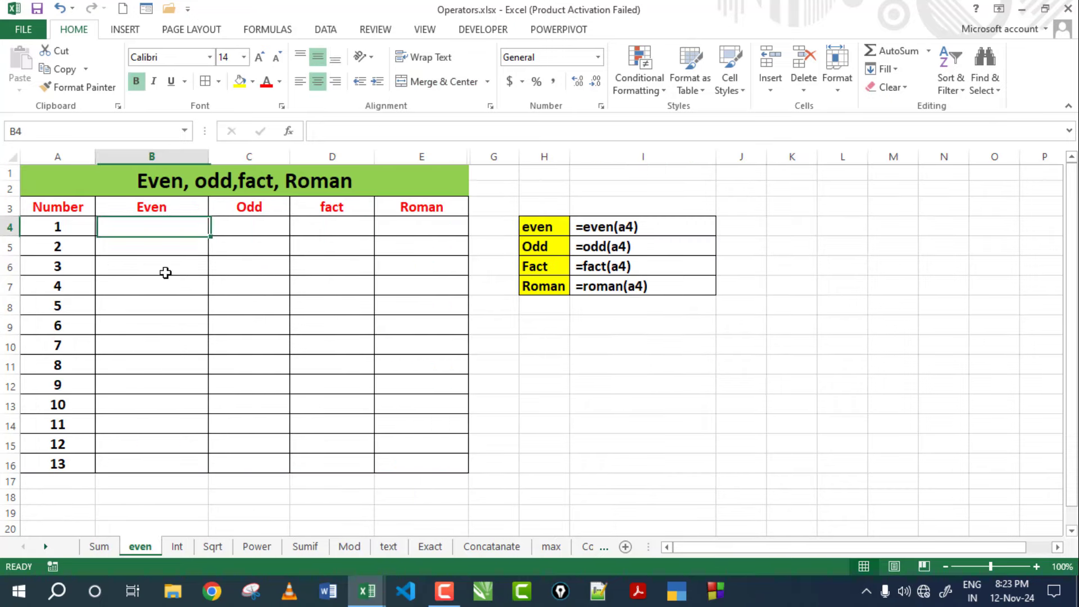
click(244, 224)
click(341, 222)
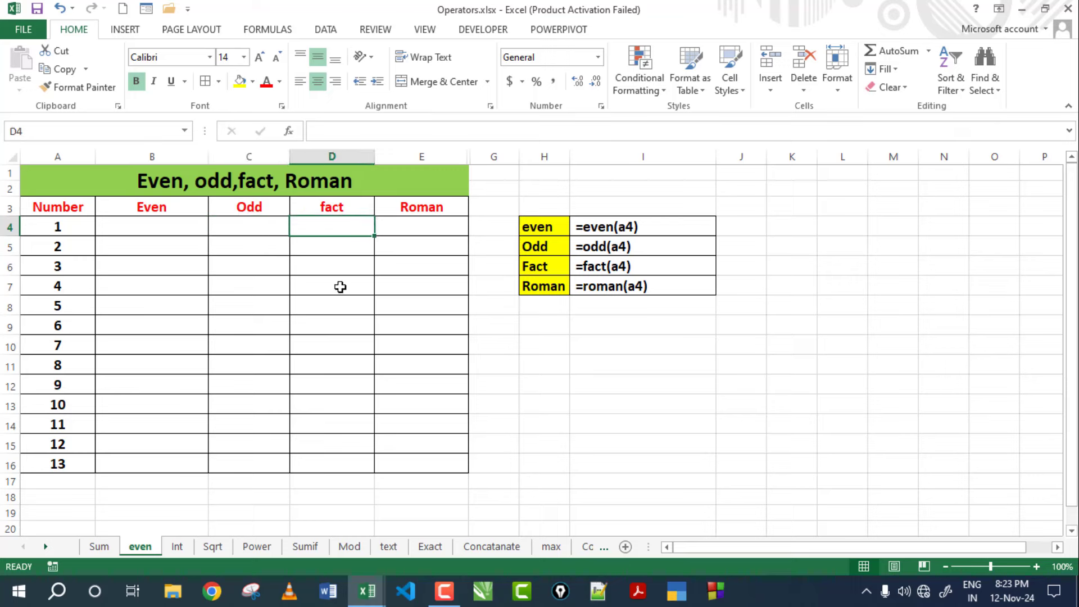
click(432, 230)
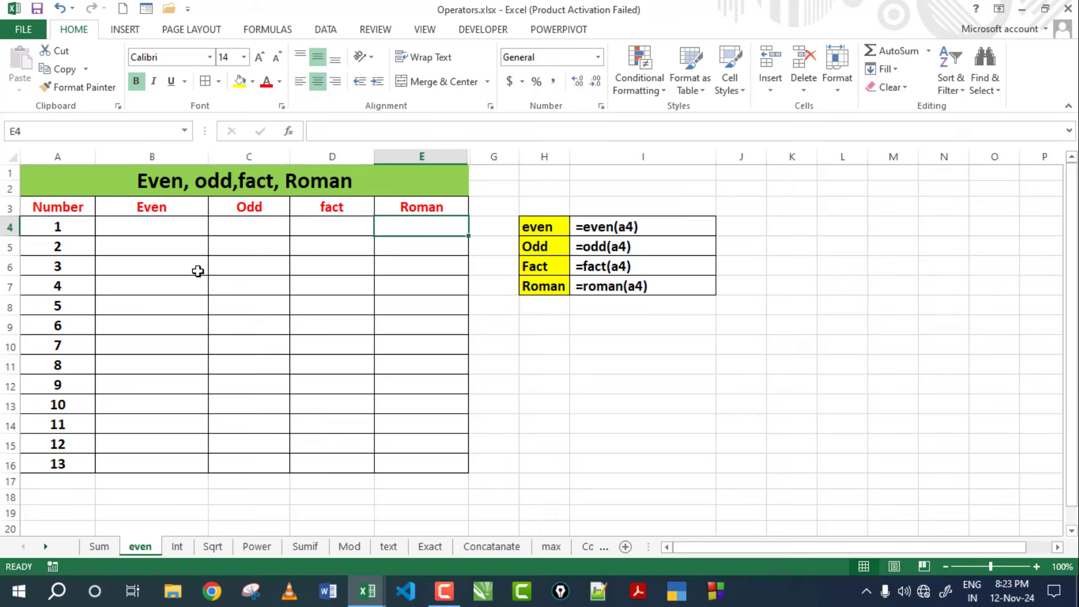
click(153, 227)
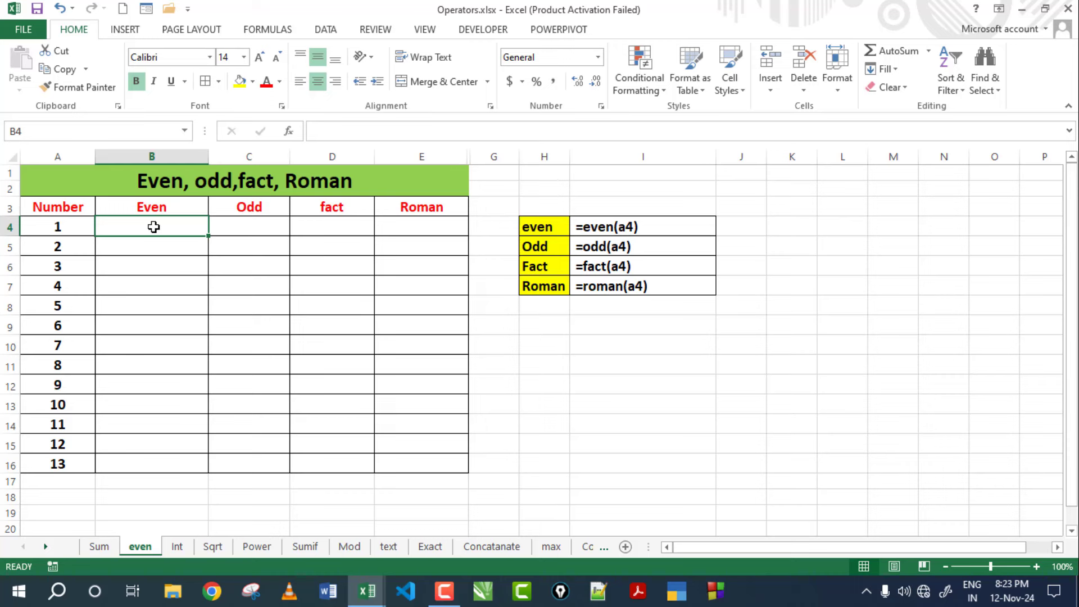
Enter =EVEN(A4) in B4, returning 2 for the number 1.
text(=)
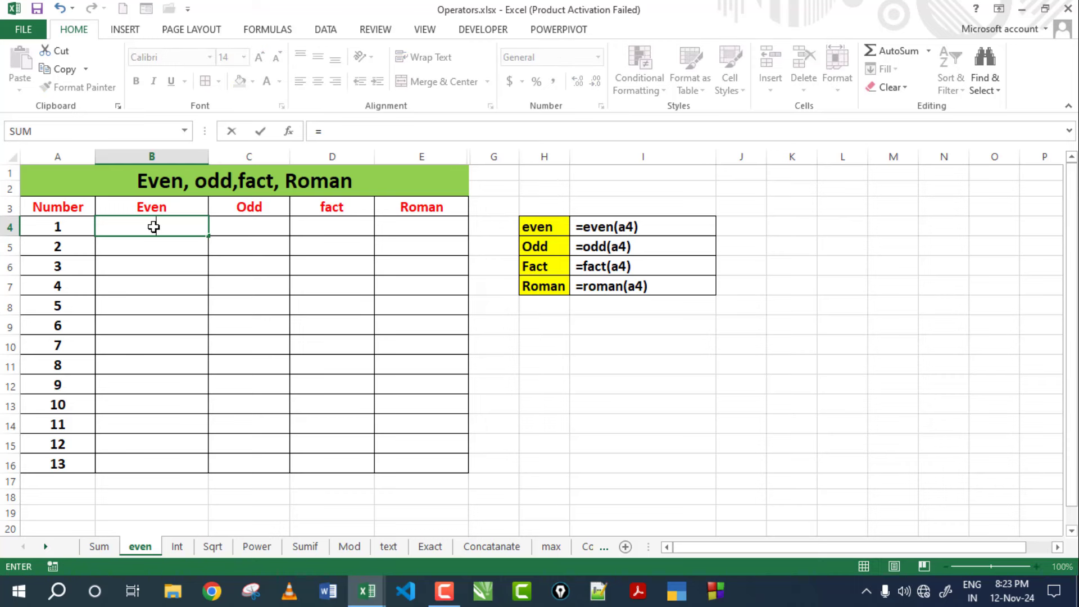
text(r)
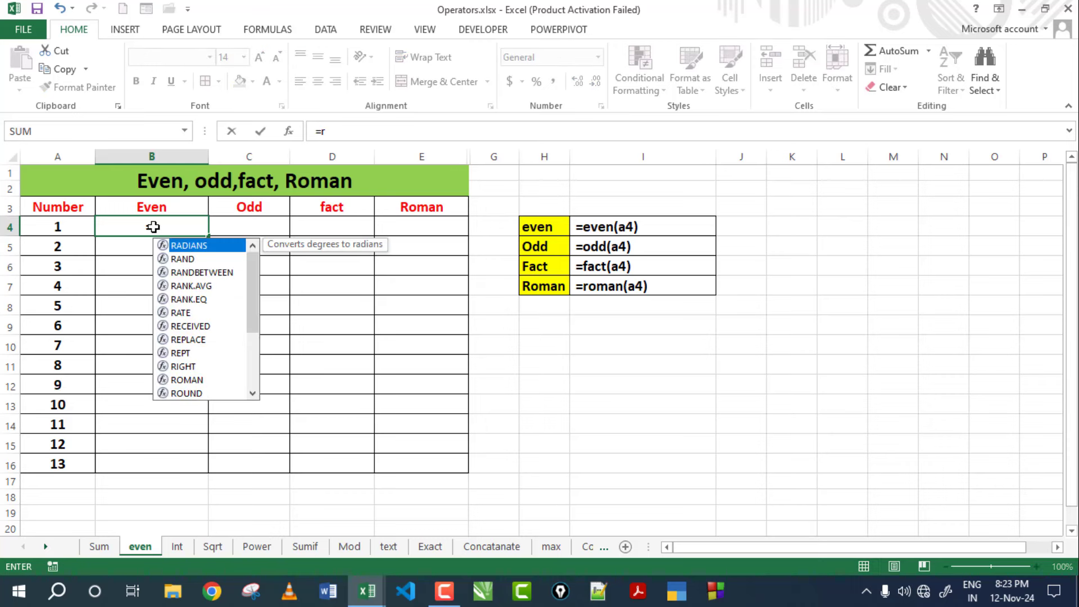
key(BackSpace)
text(even)
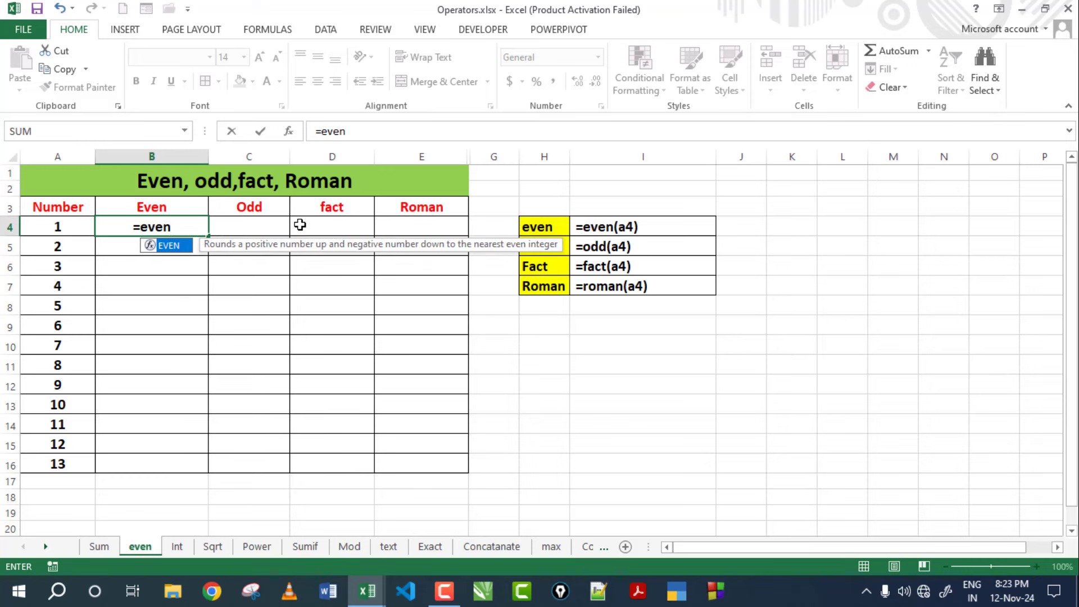
text(()
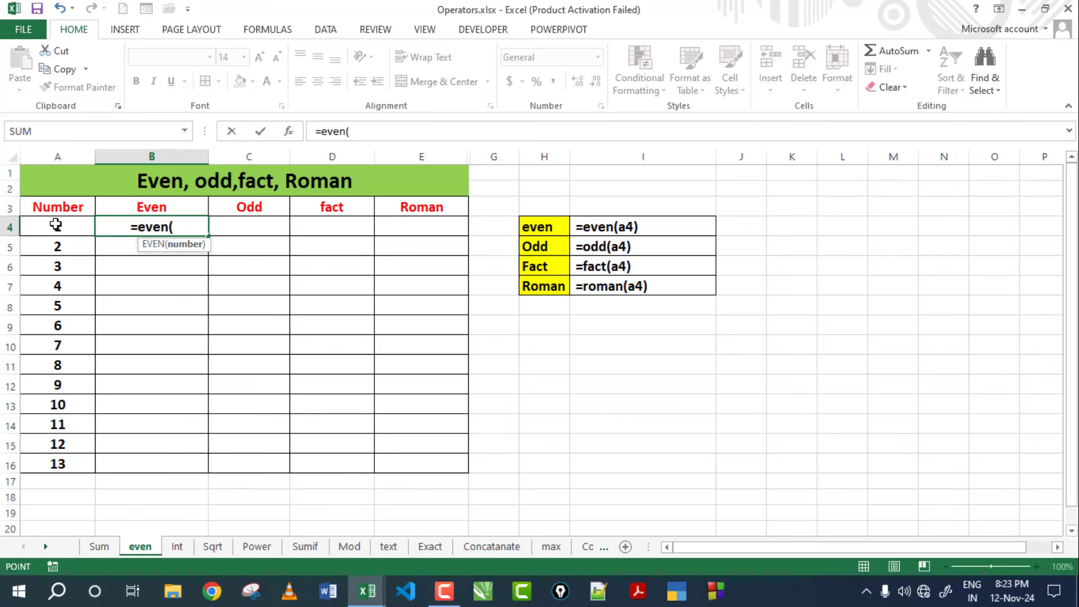
click(55, 224)
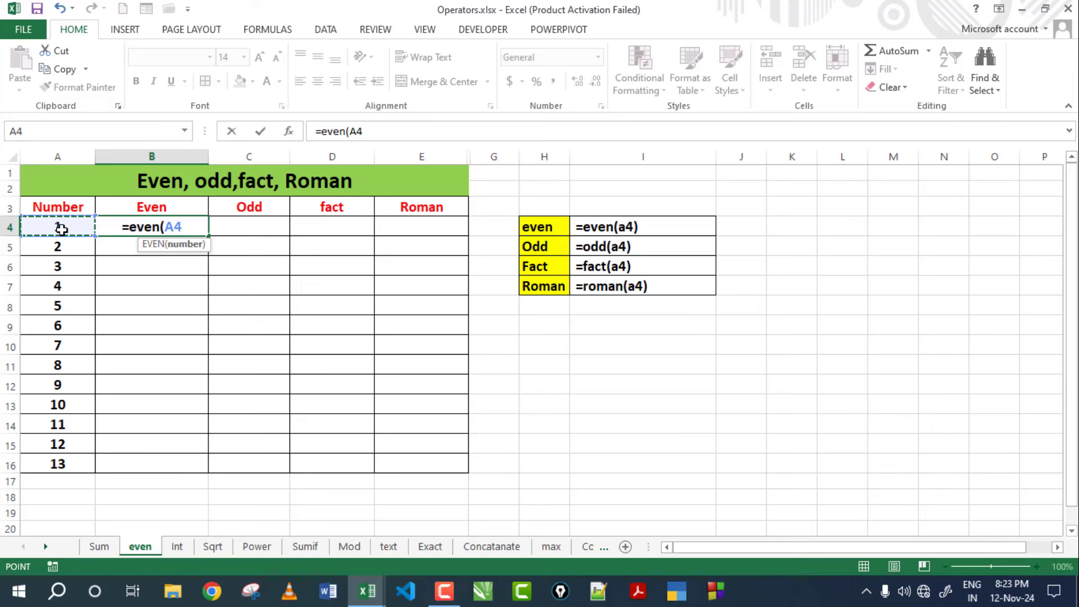
text())
key(Return)
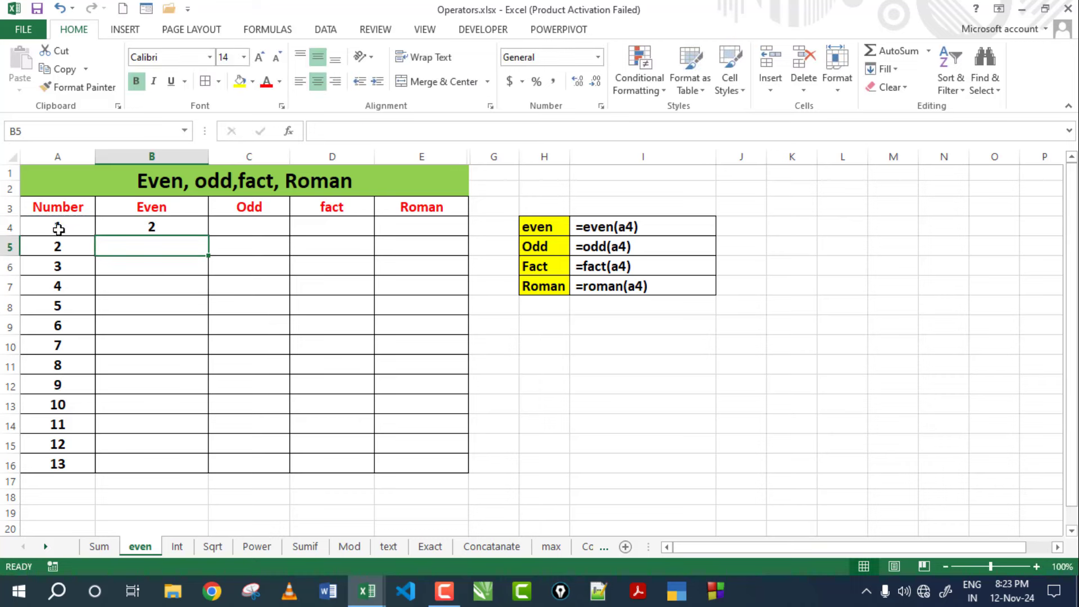
click(58, 229)
click(176, 233)
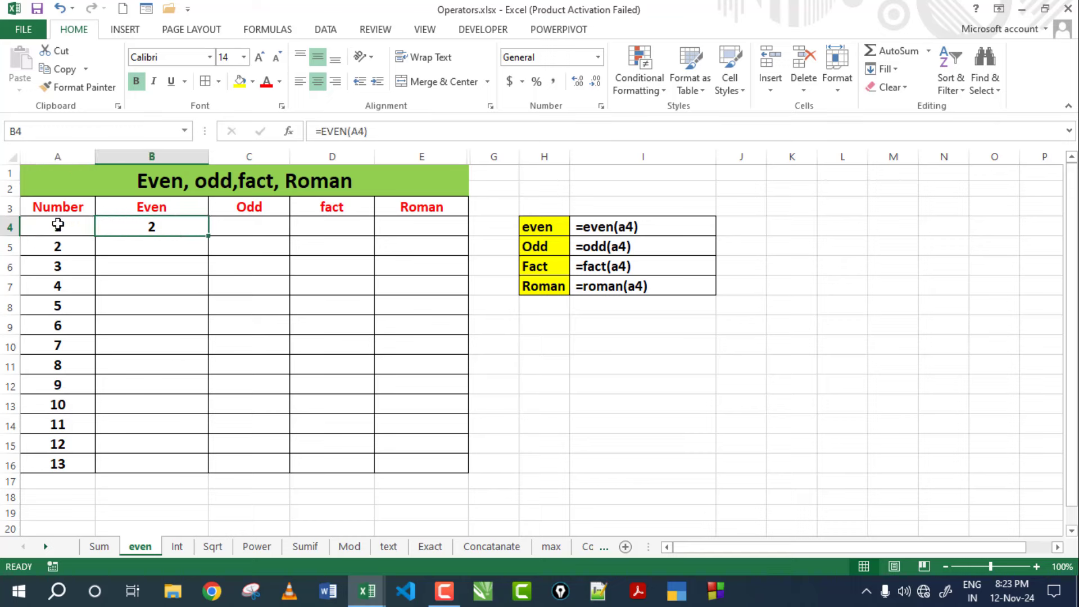
Fill the EVEN formula down to B16 and compare the results with the numbers in column A.
drag(209, 236, 204, 469)
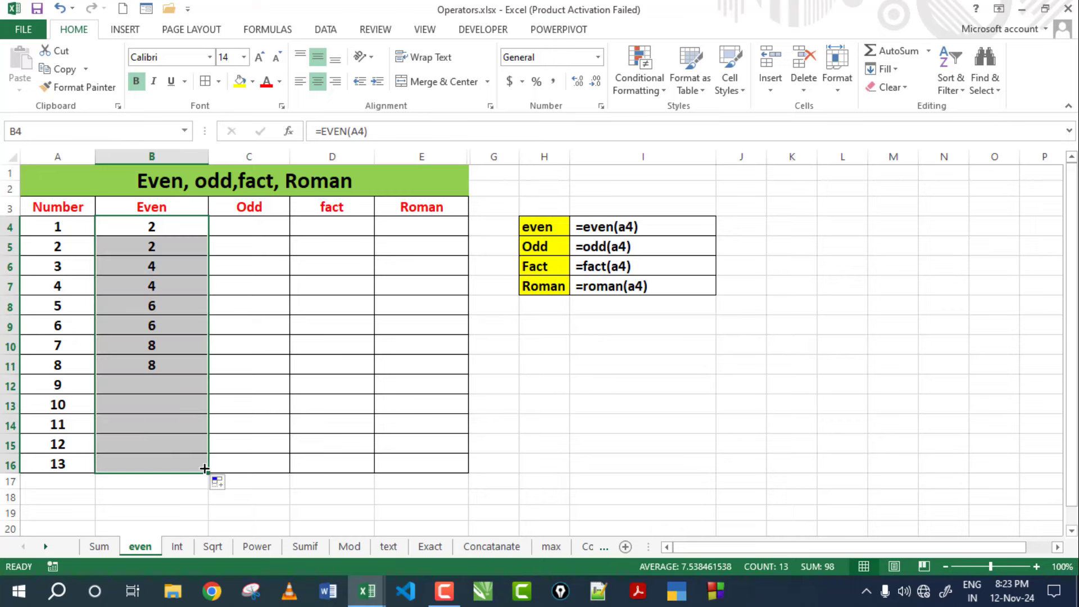
click(51, 246)
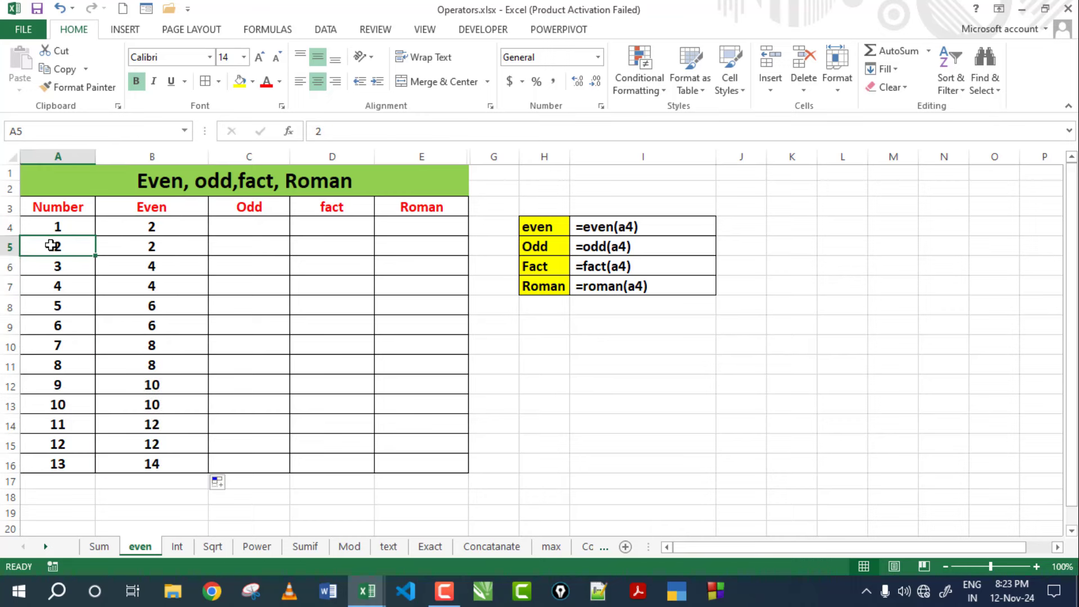
click(122, 245)
click(55, 265)
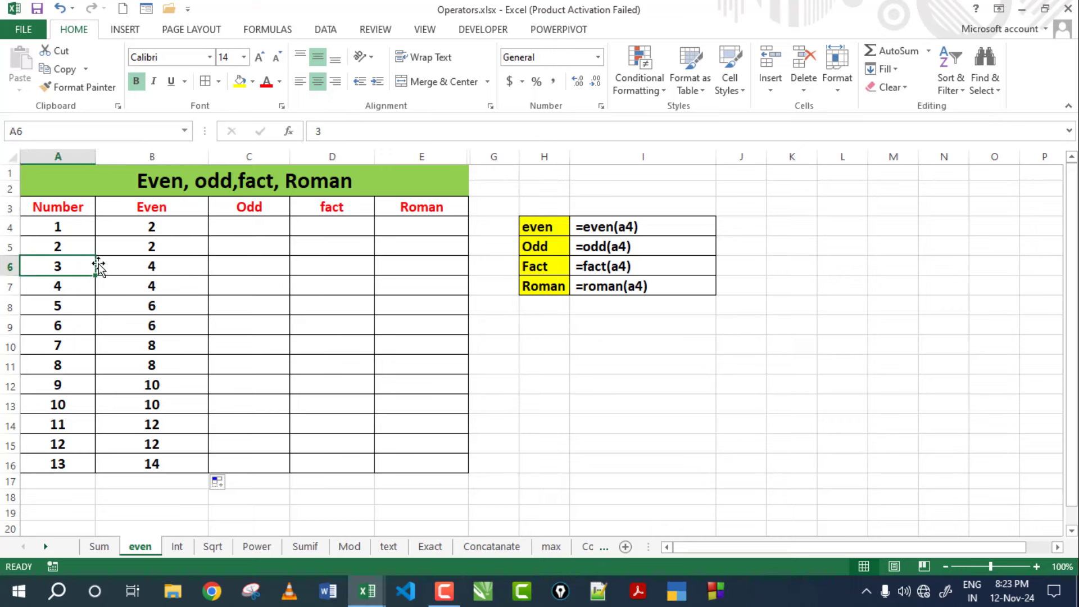
click(132, 264)
click(56, 288)
click(154, 287)
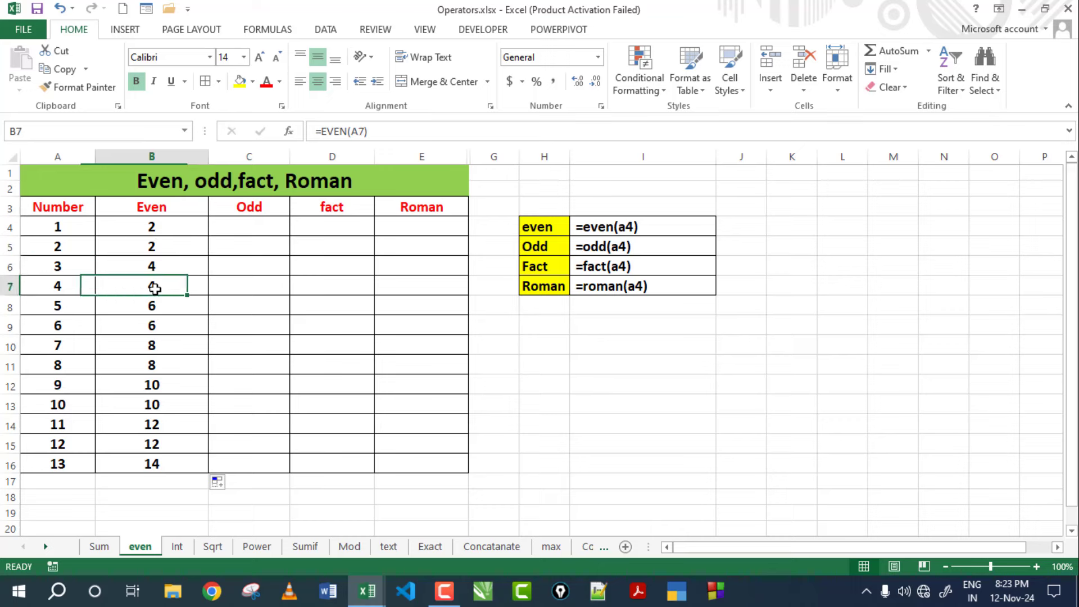
click(62, 305)
click(163, 309)
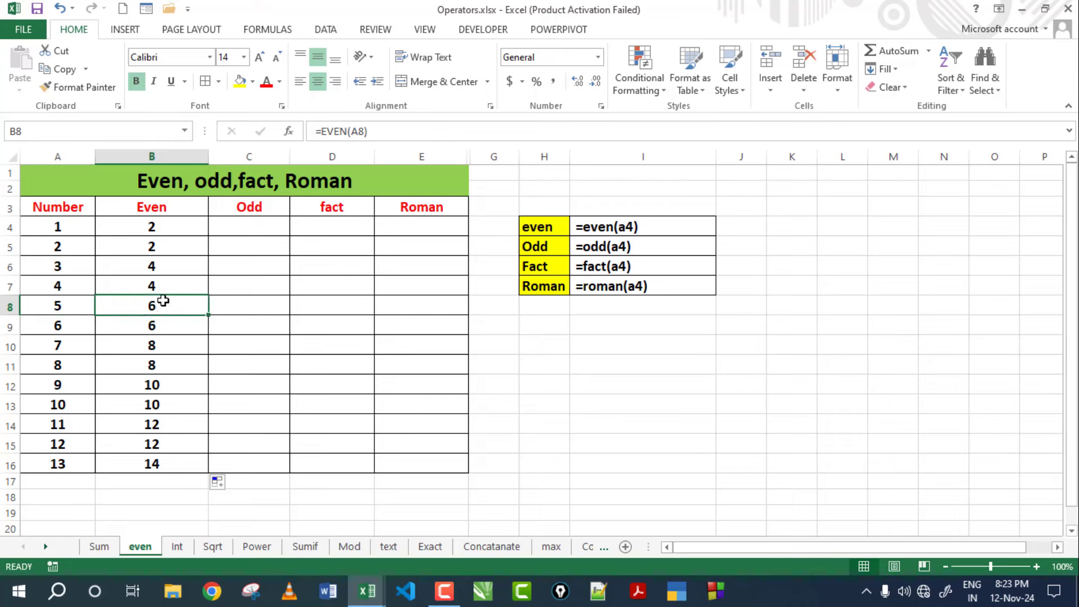
drag(161, 228, 152, 458)
drag(67, 235, 53, 464)
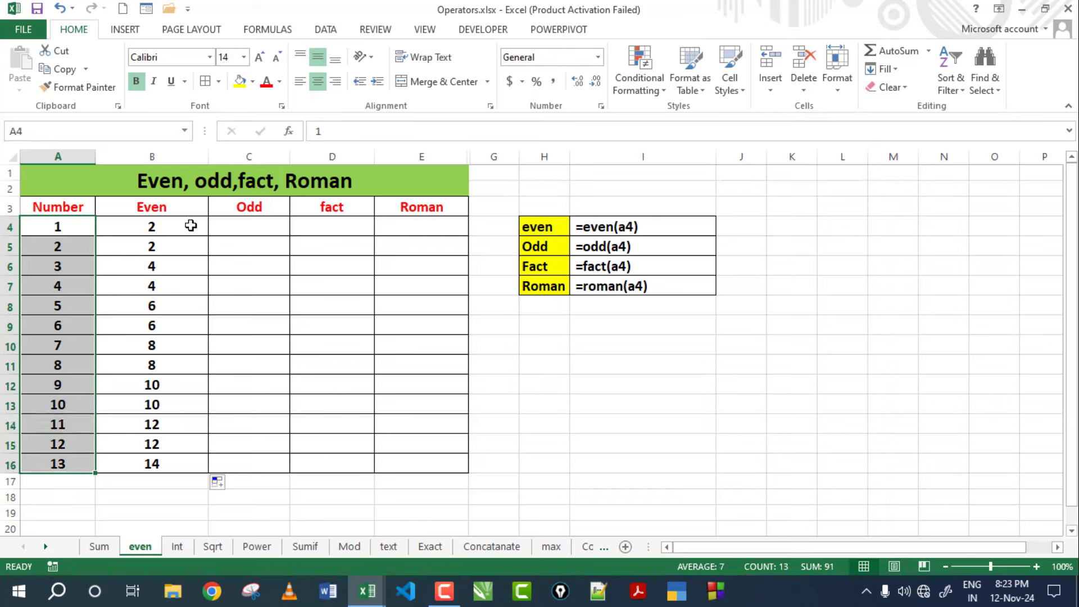
drag(191, 225, 169, 455)
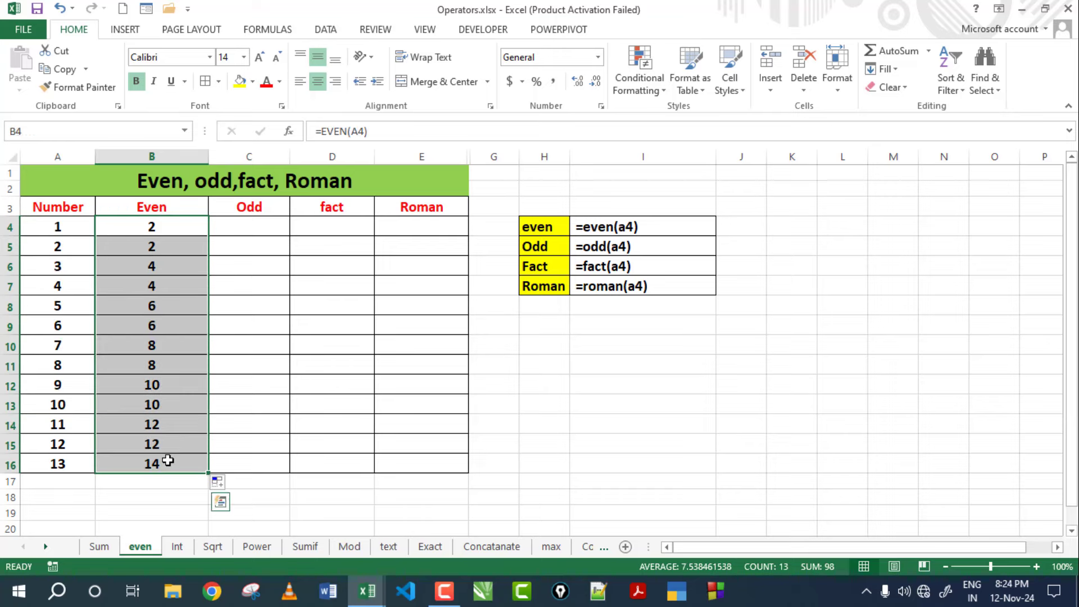
Enter =ODD(A4) in C4, returning 1.
click(248, 230)
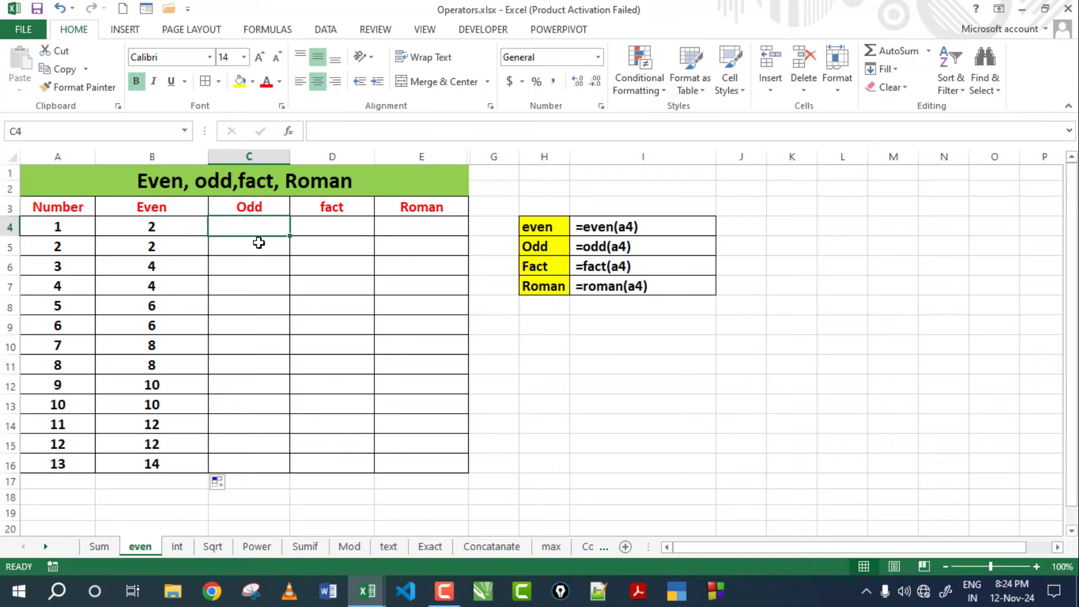
text(=)
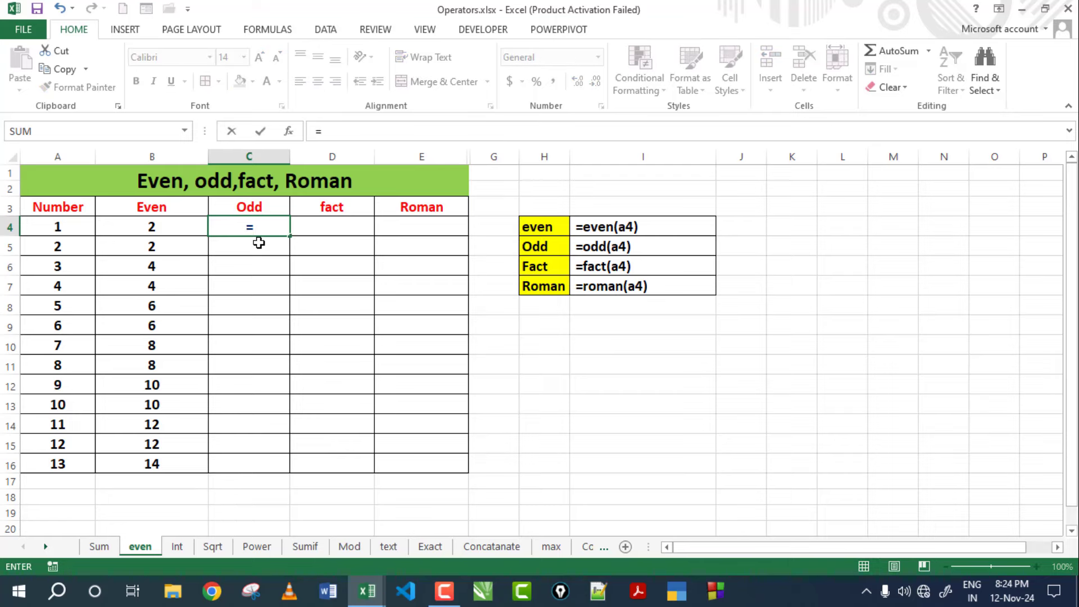
text(odd()
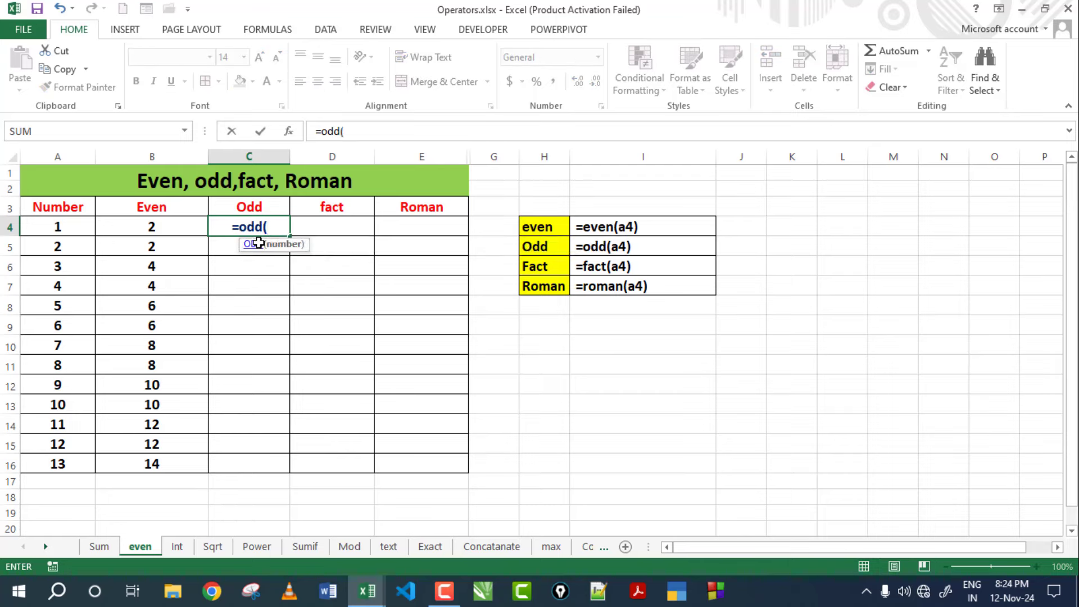
click(54, 225)
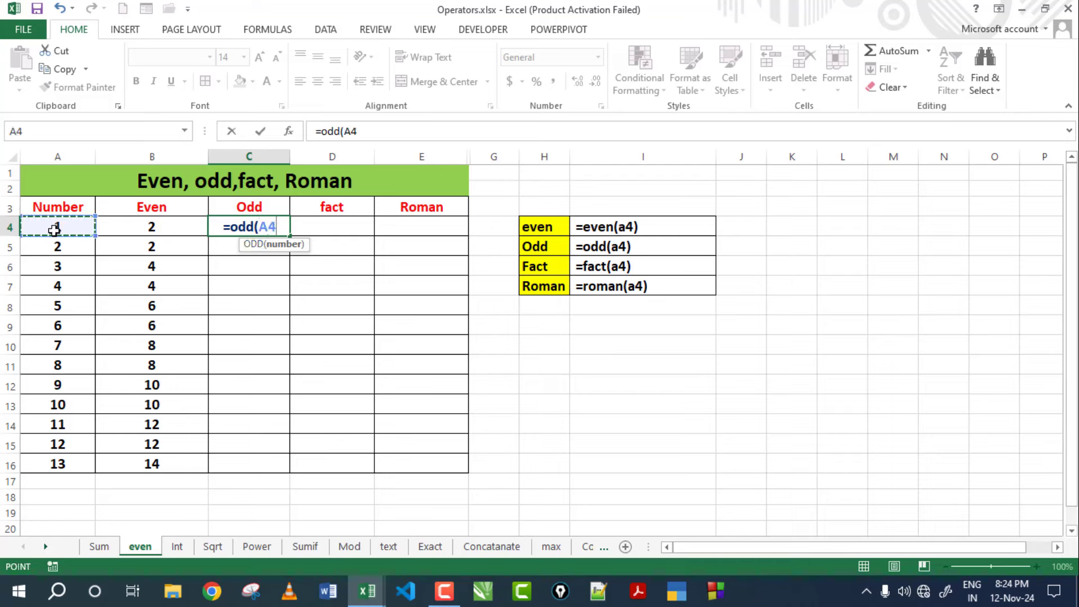
text())
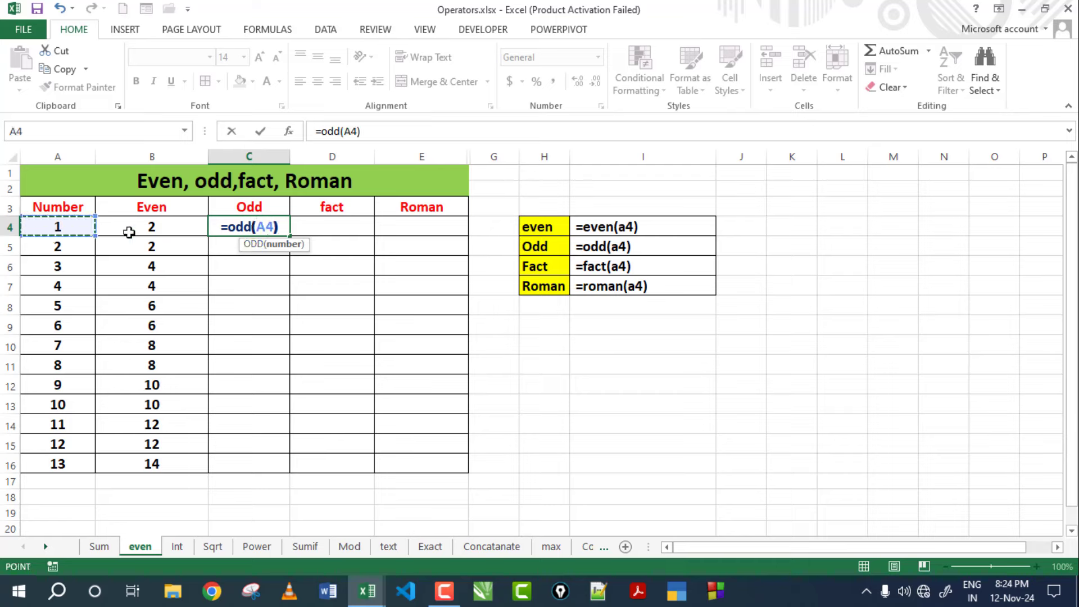
key(Return)
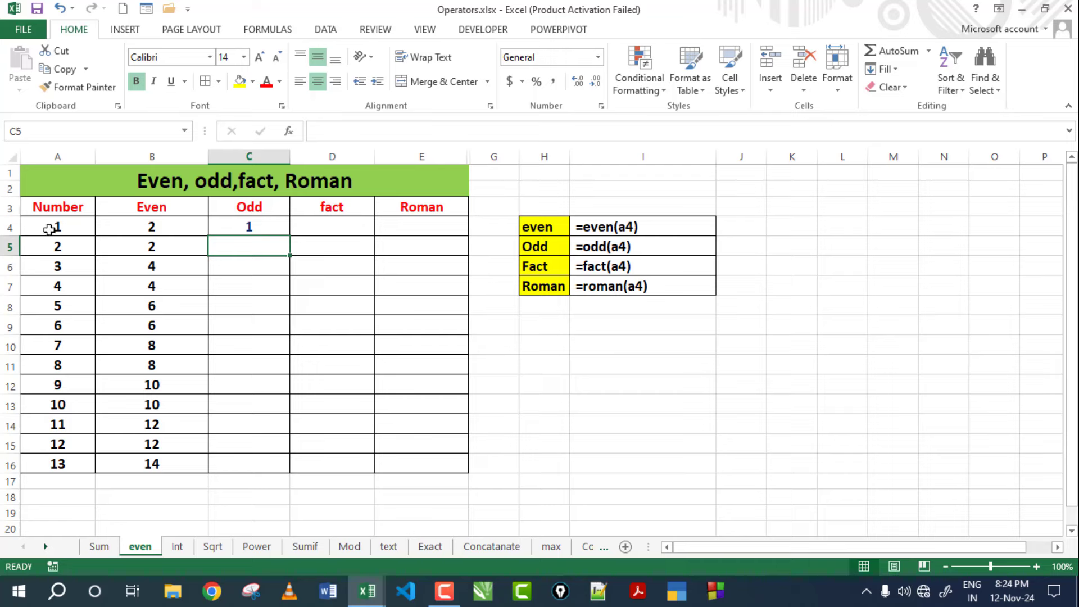
click(49, 231)
click(226, 232)
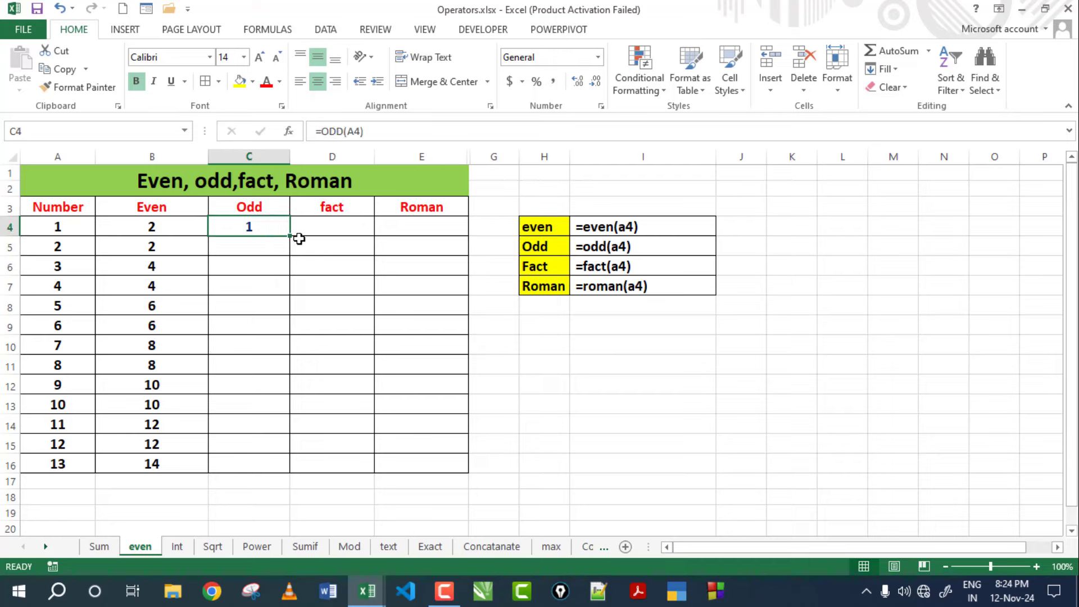
Fill the ODD formula down to C16 and check C5–C8 against the numbers in A5–A8.
drag(287, 238, 272, 466)
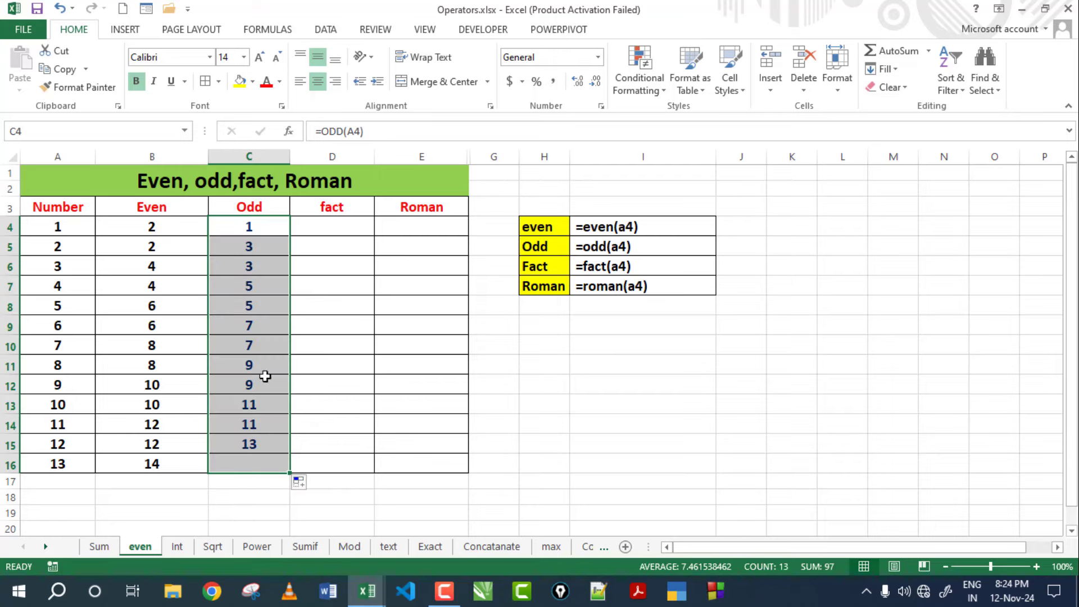
click(251, 235)
click(81, 247)
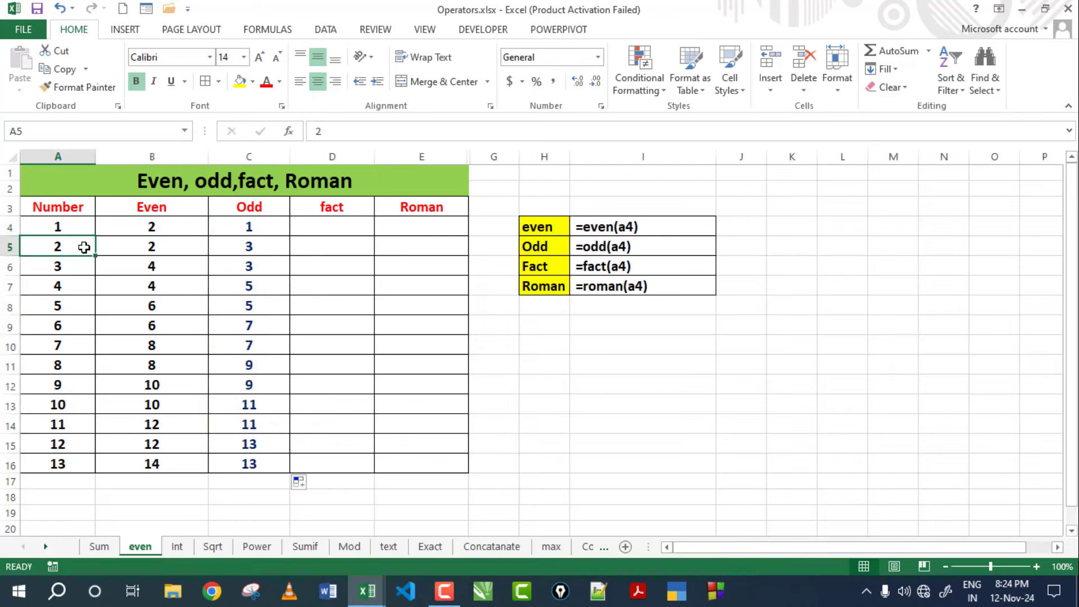
click(242, 249)
click(53, 268)
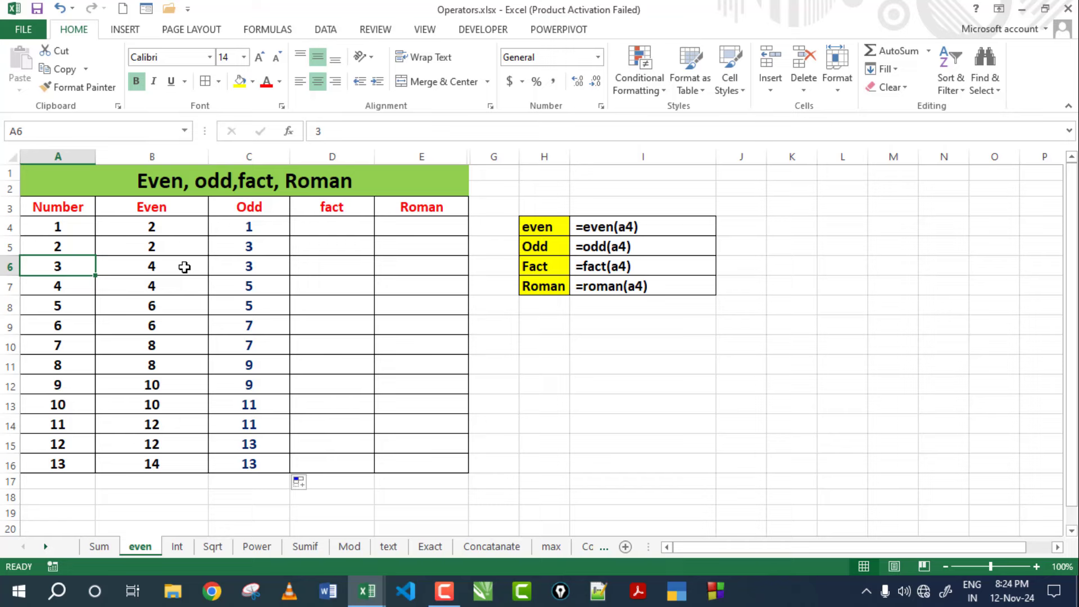
click(221, 268)
click(69, 287)
click(253, 286)
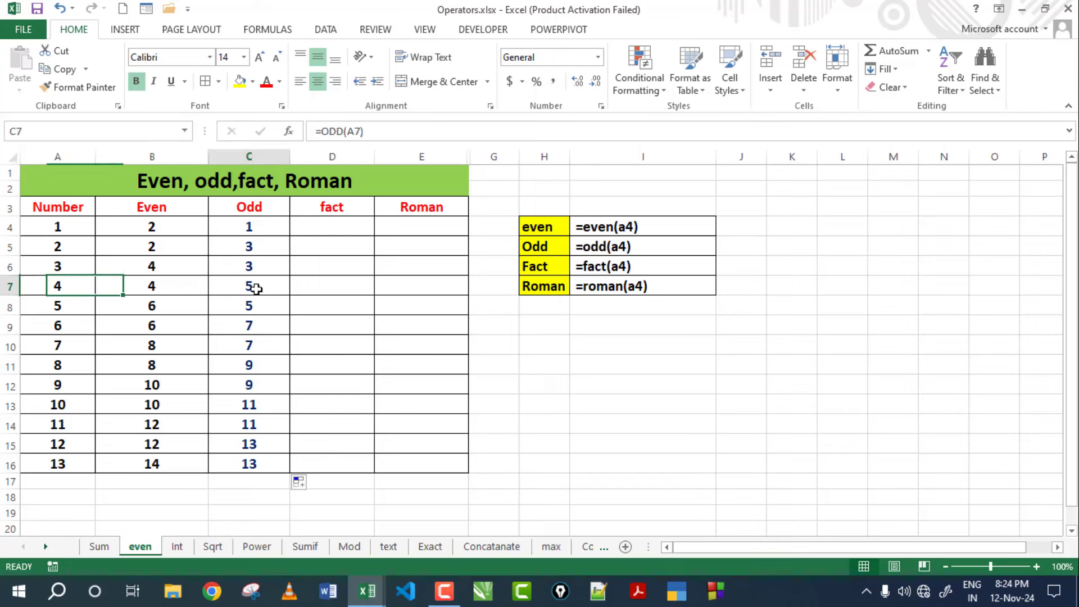
click(65, 306)
click(267, 307)
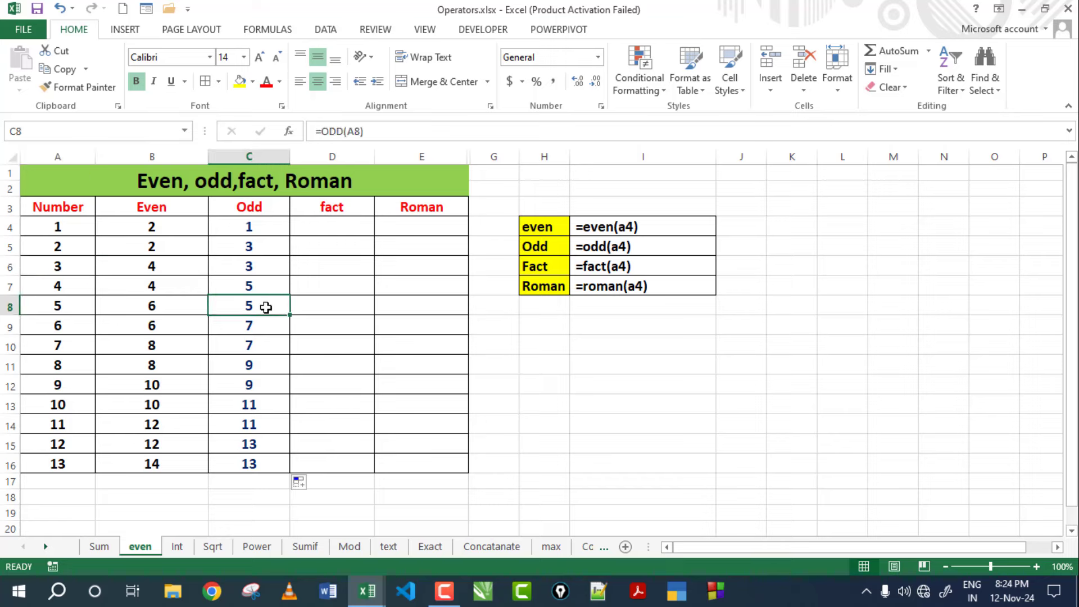
Select the Odd results C4:C16 and the Even results side by side for comparison.
drag(258, 226, 249, 465)
drag(163, 230, 164, 460)
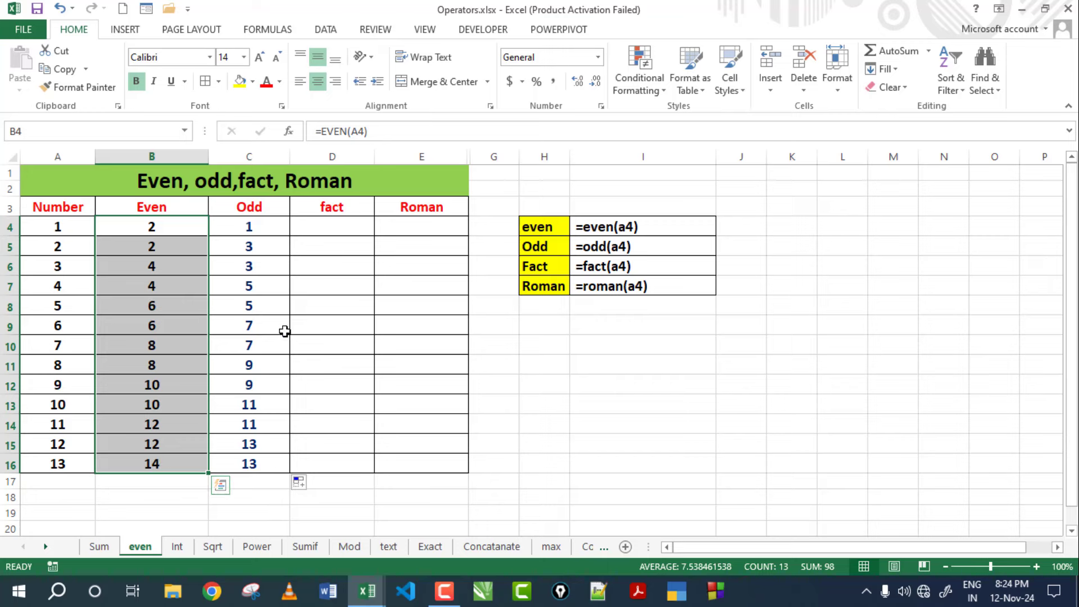
click(327, 226)
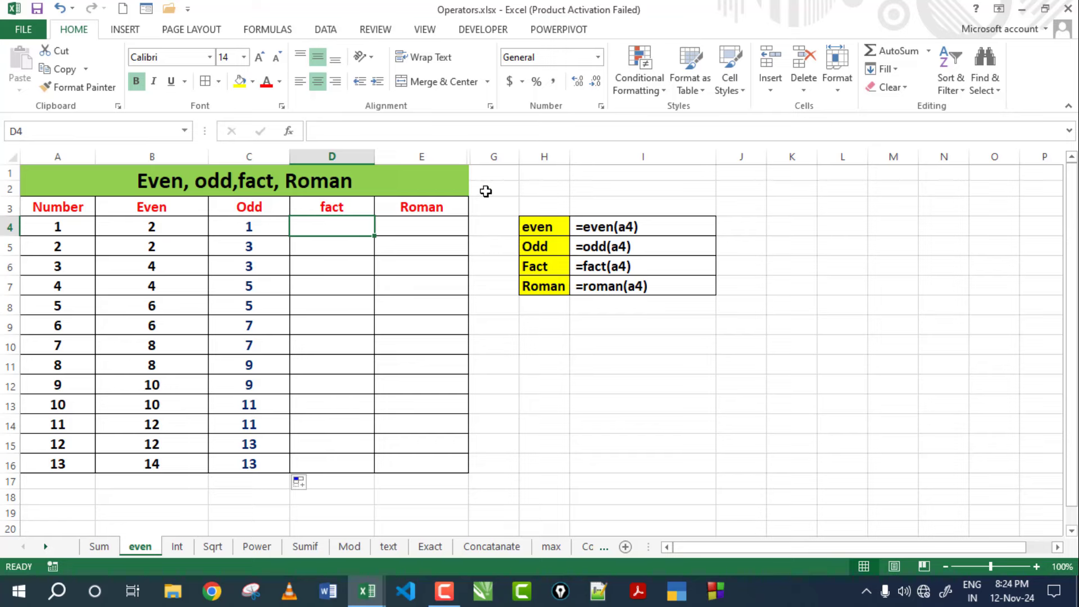
Enter =FACT(A4) in D4, correcting the typed function name.
text(=)
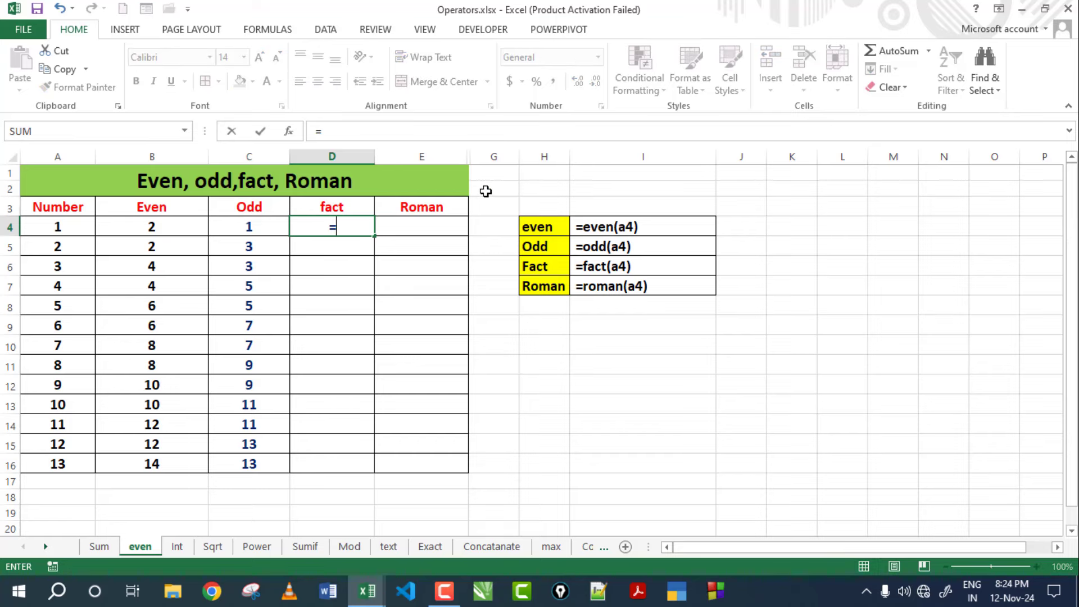
text(fac)
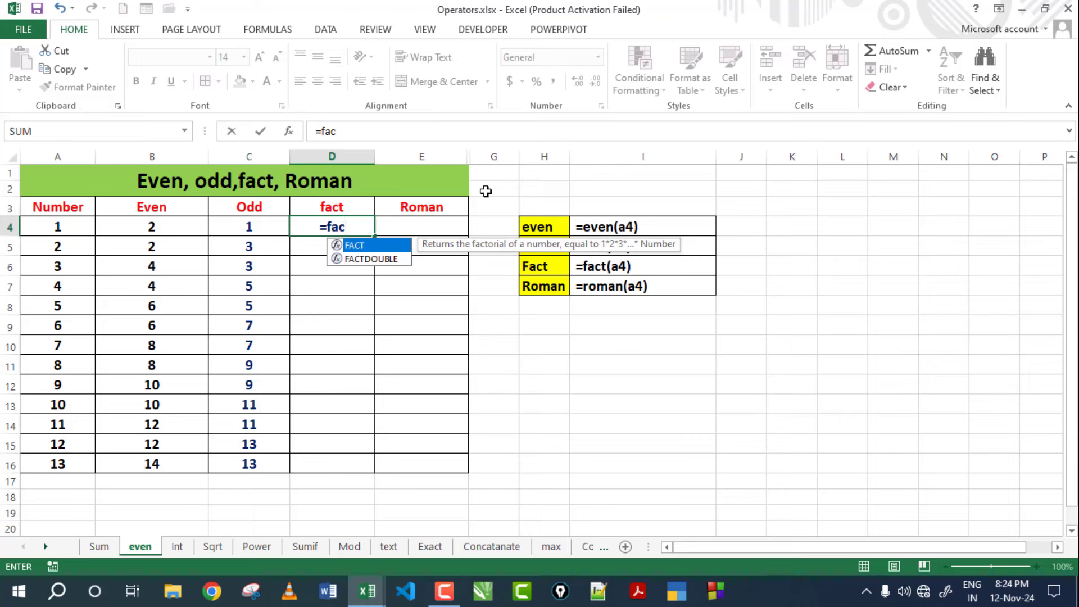
text(()
key(BackSpace)
text(t()
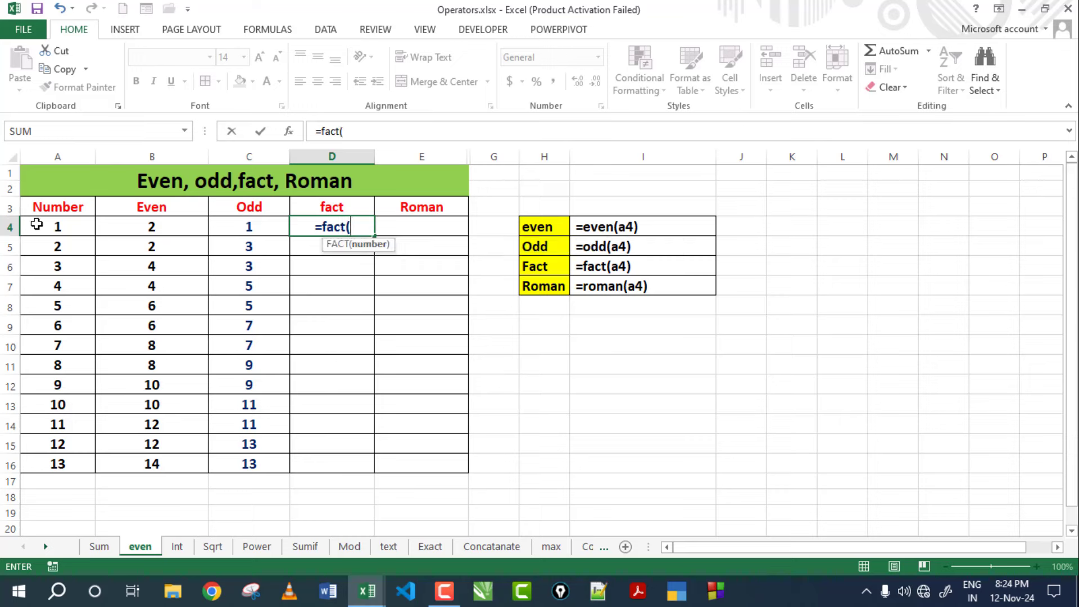
click(67, 224)
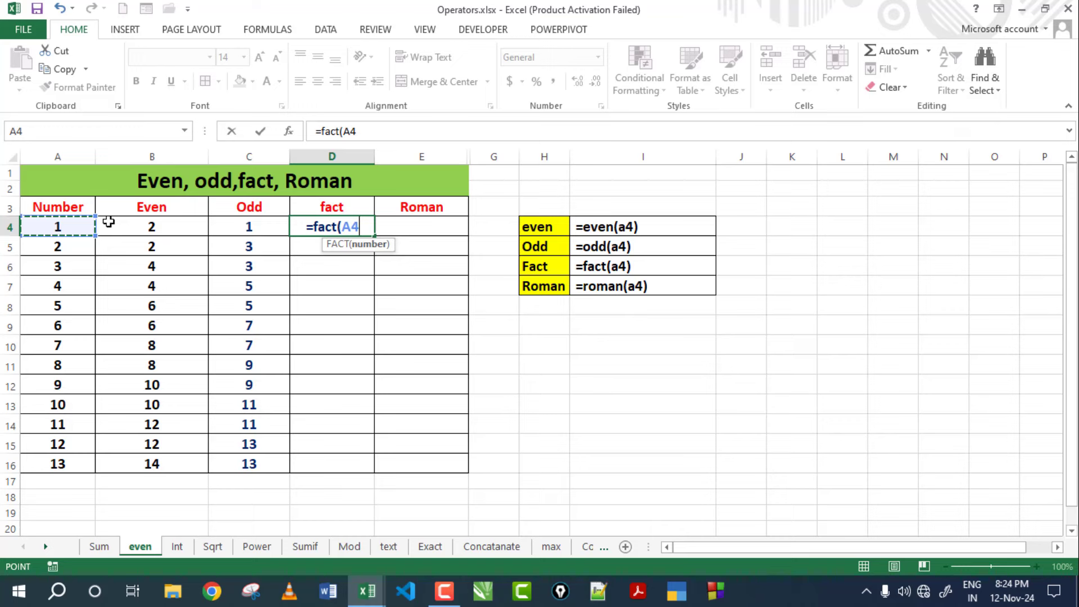
text())
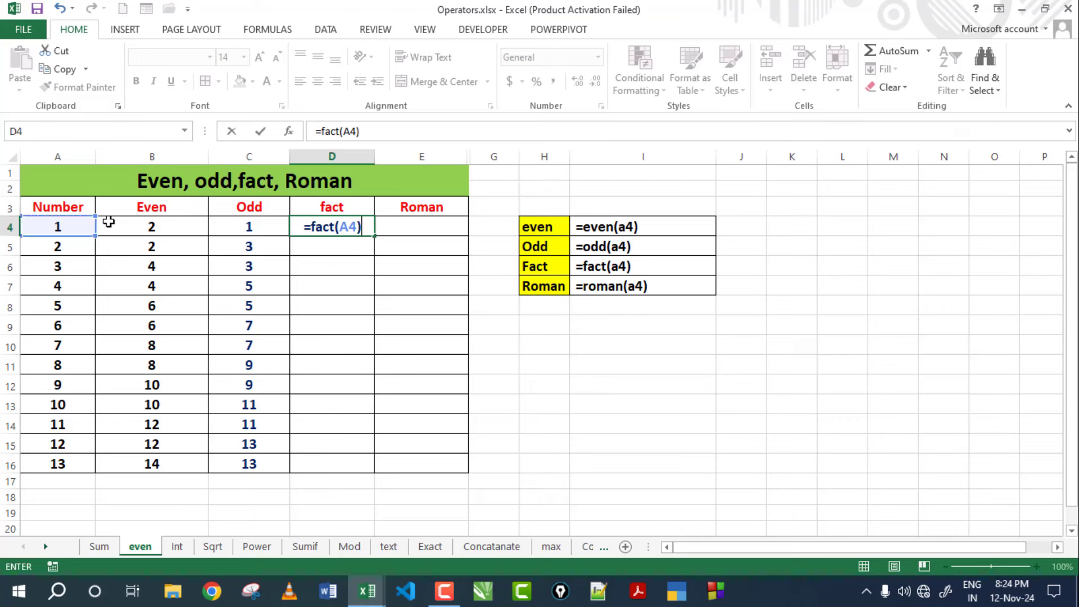
key(Return)
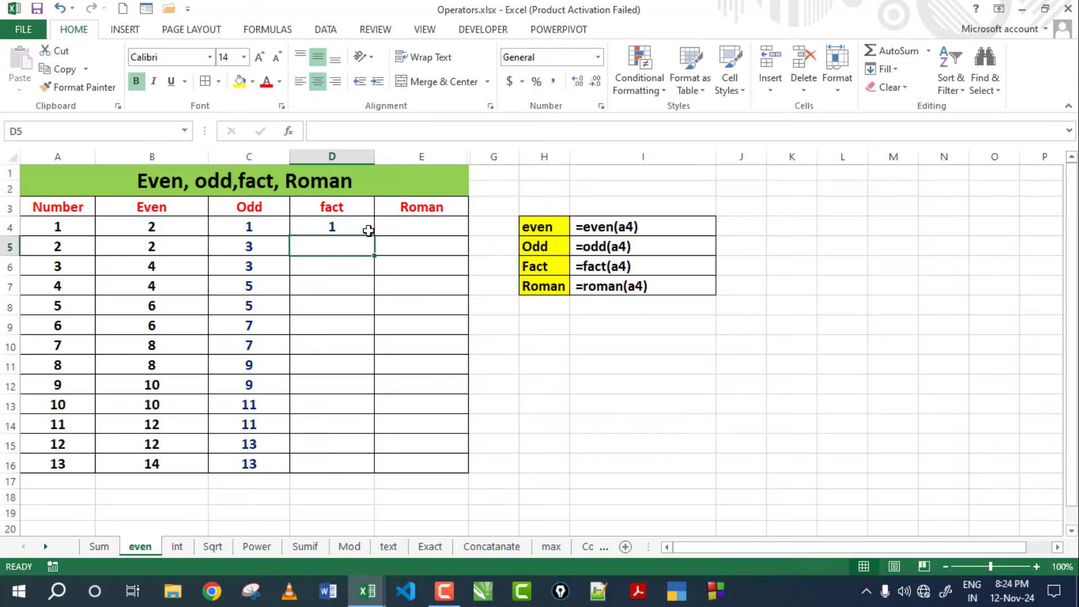
click(352, 227)
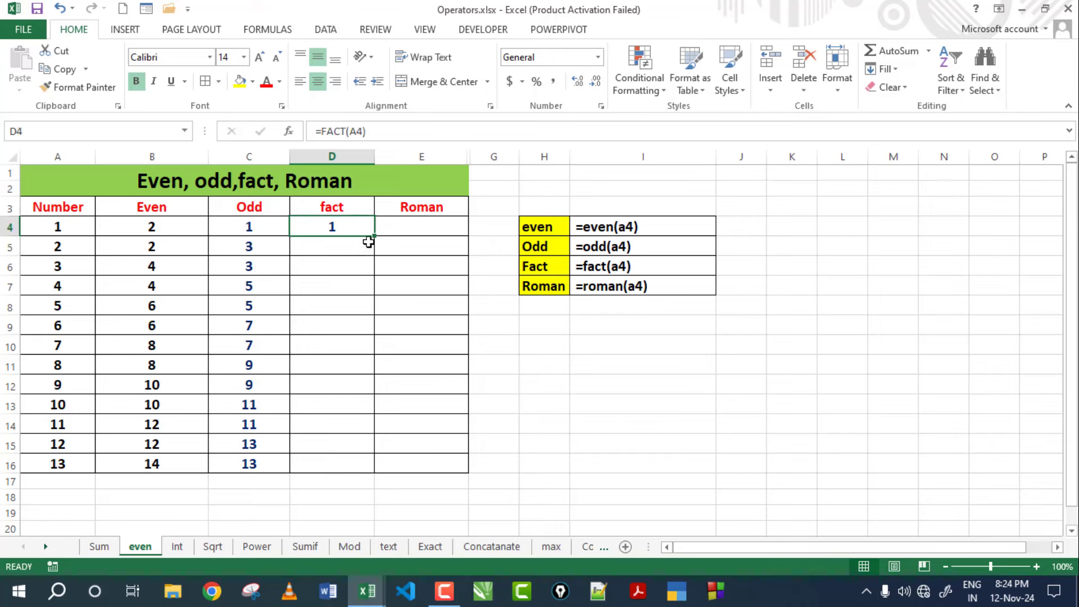
drag(374, 237, 359, 468)
click(353, 267)
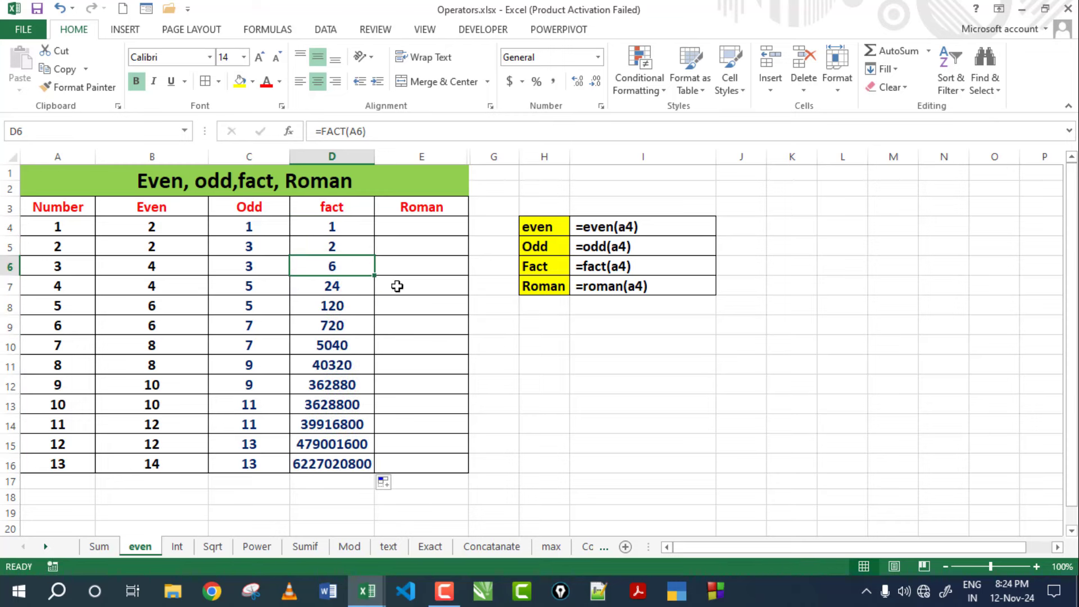
click(325, 226)
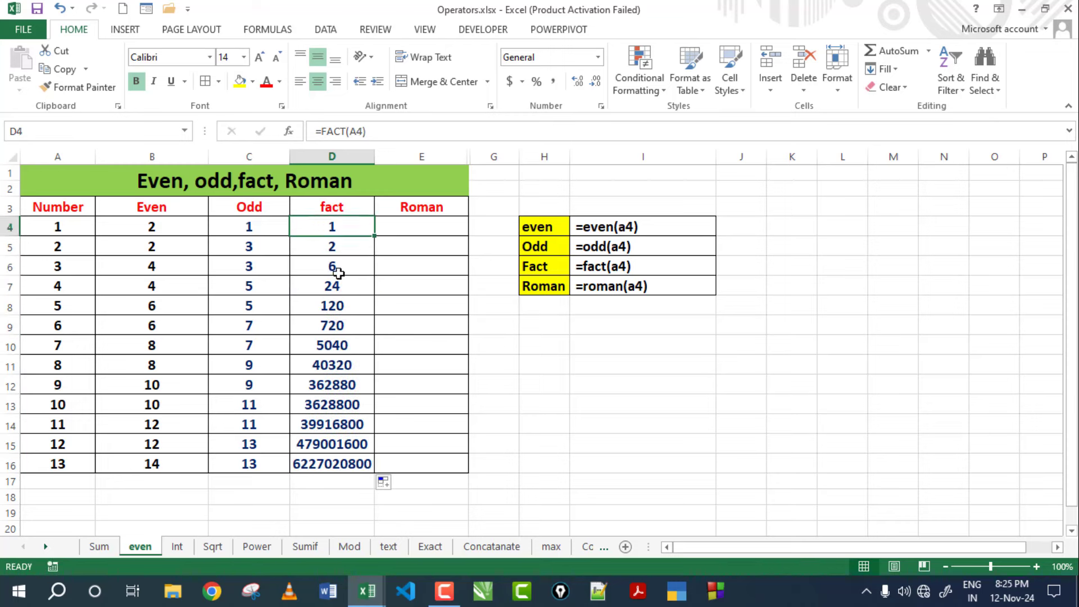
click(338, 250)
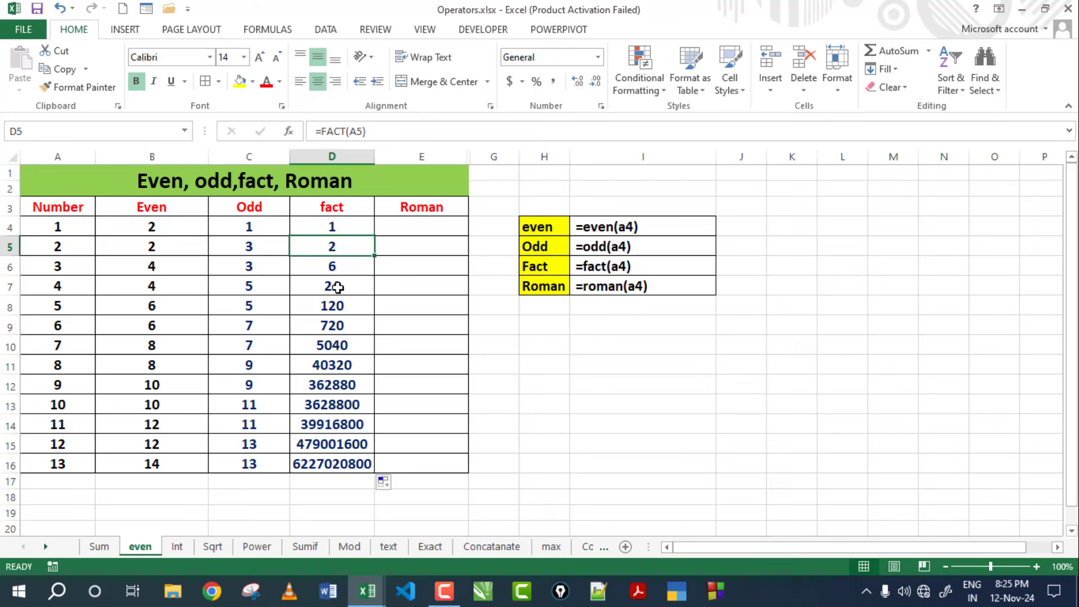
click(313, 266)
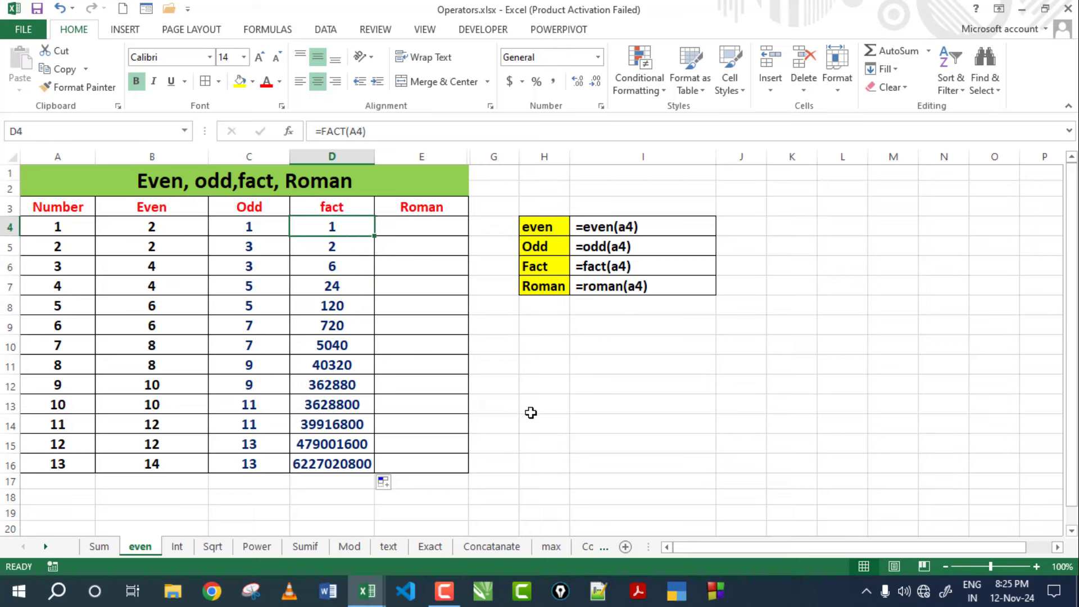
Enter 1 and 2 in column H and =2*1 beside the 2, giving 2.
click(550, 382)
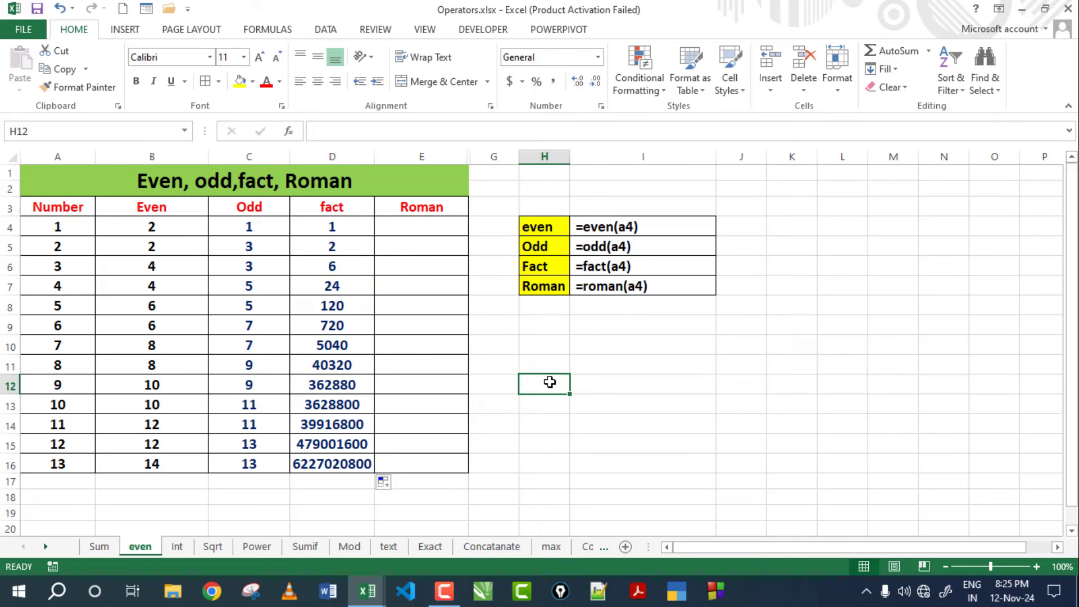
text(1)
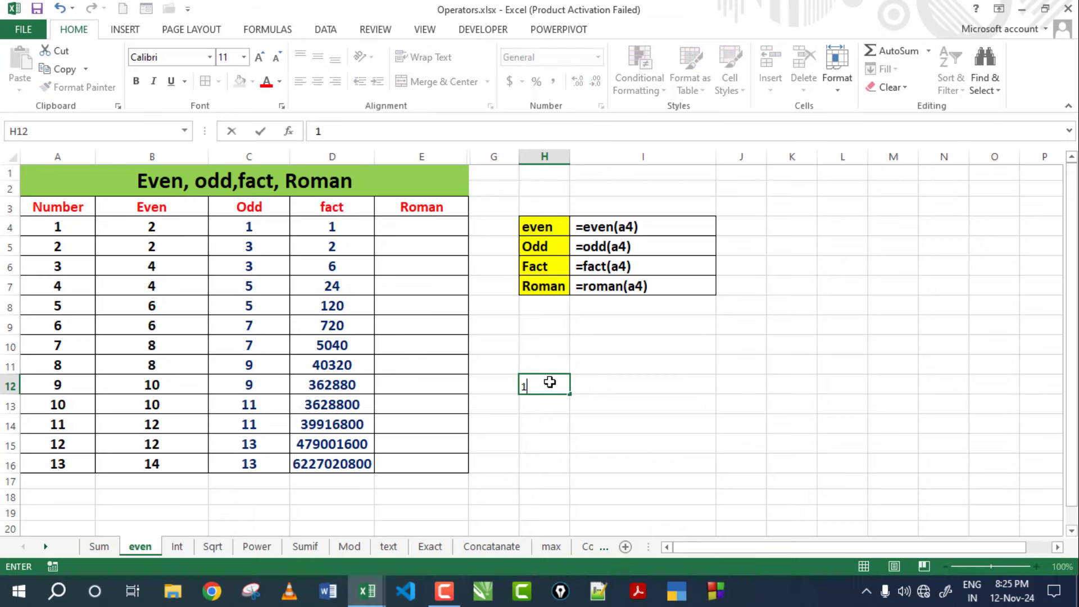
key(Return)
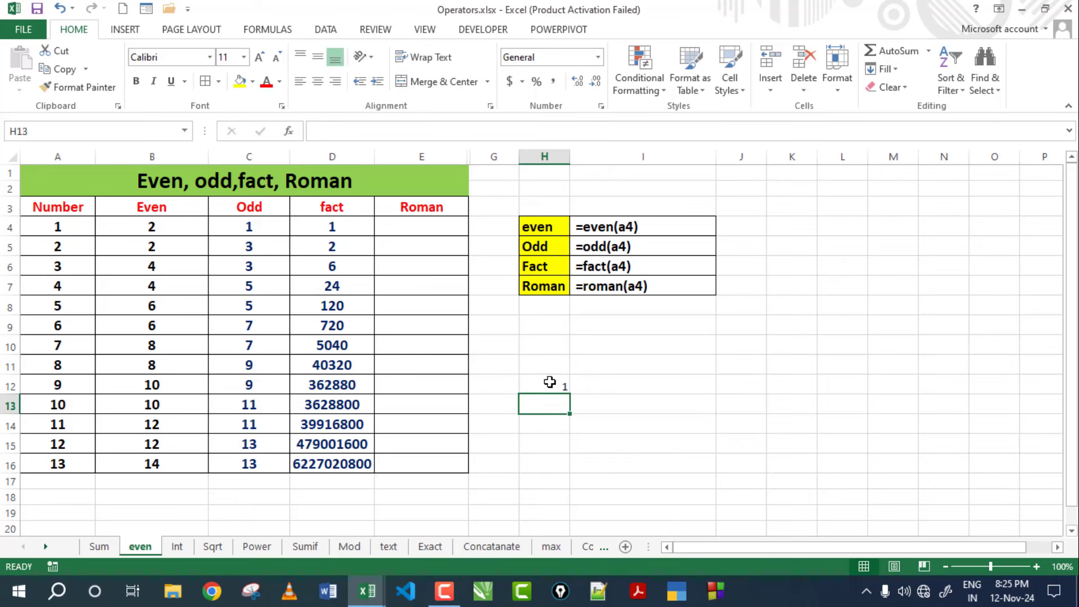
text(2)
key(Tab)
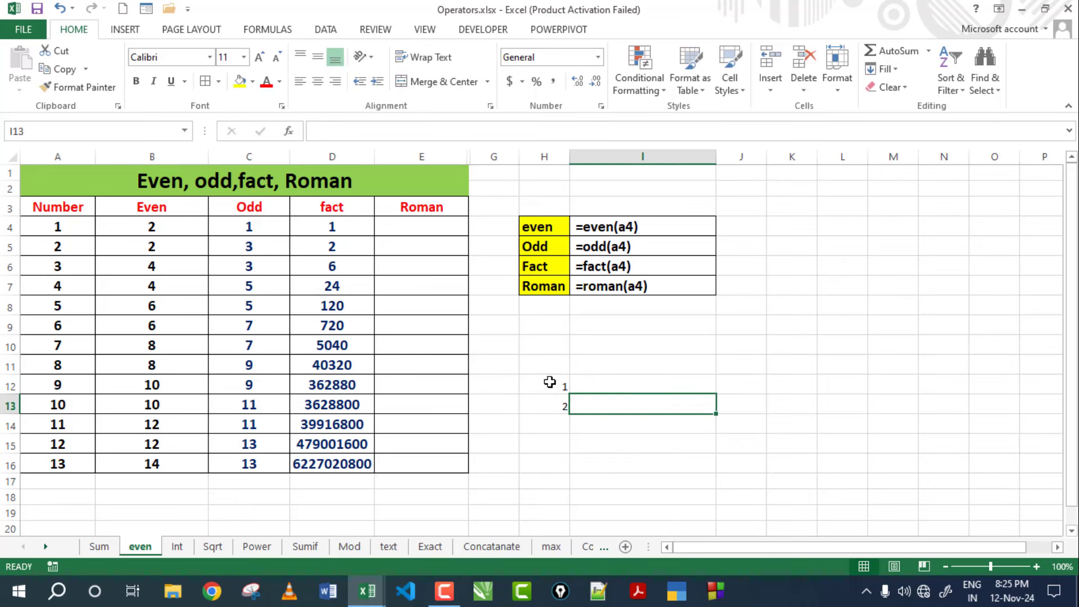
text(=)
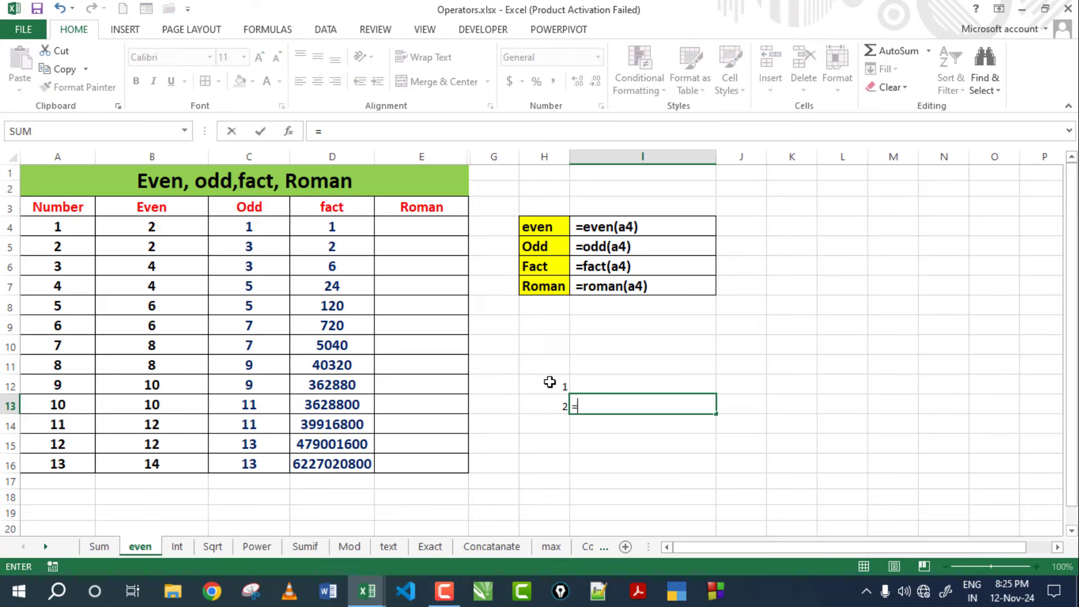
text(2)
key(Return)
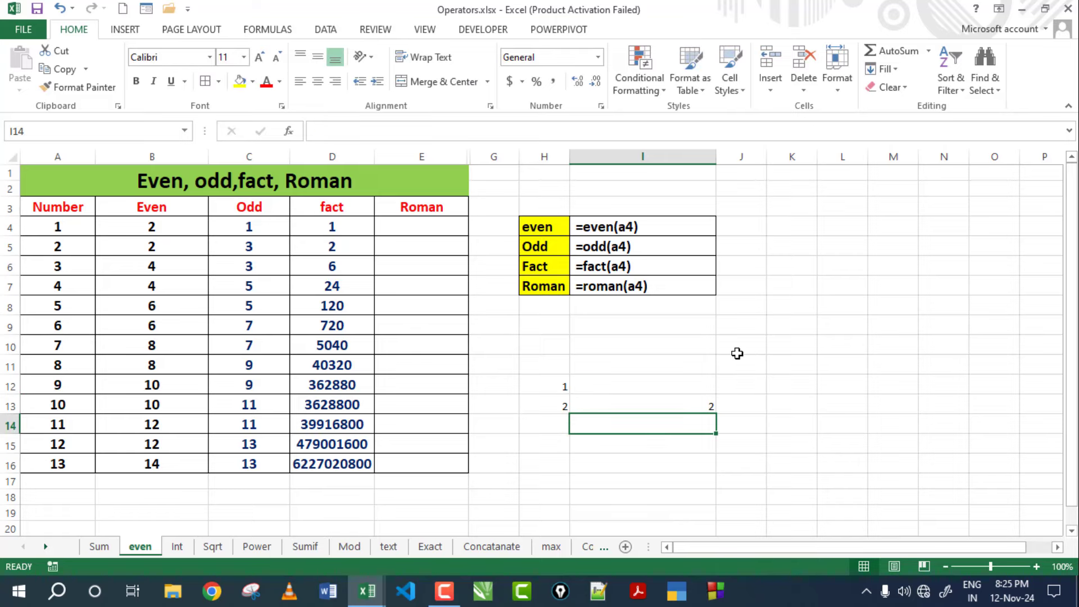
Add 3 in H14 with =3*2*1 beside it, giving 6.
click(558, 424)
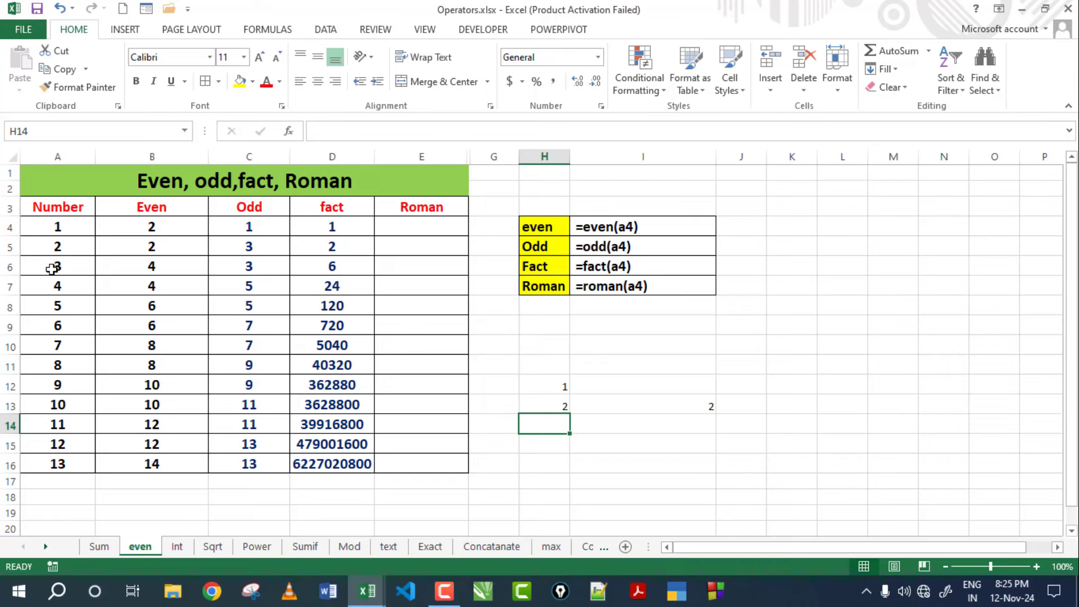
text(3)
key(Tab)
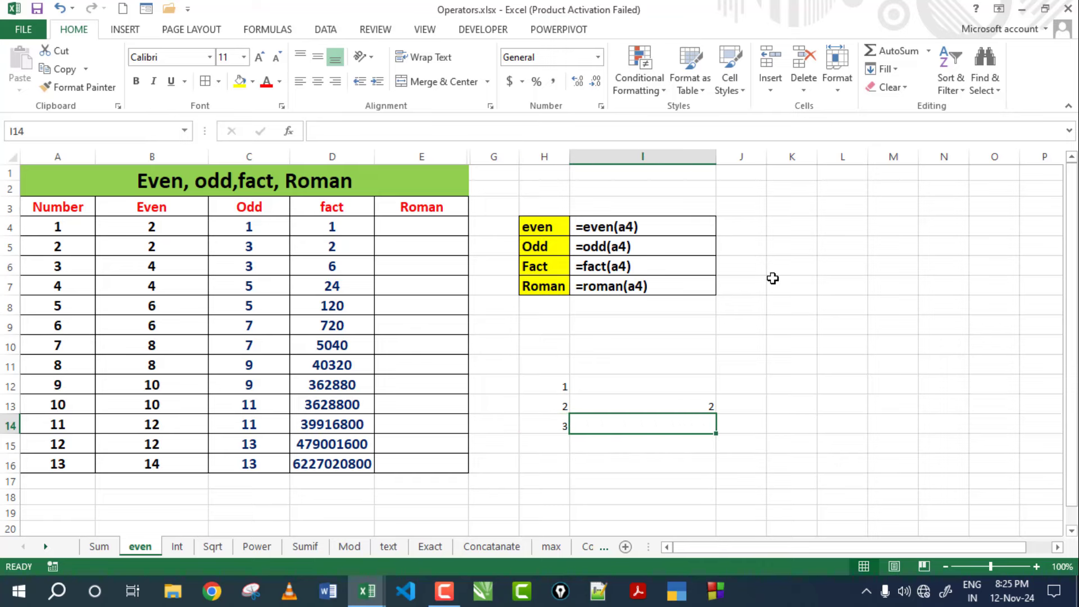
text(=3*2*1)
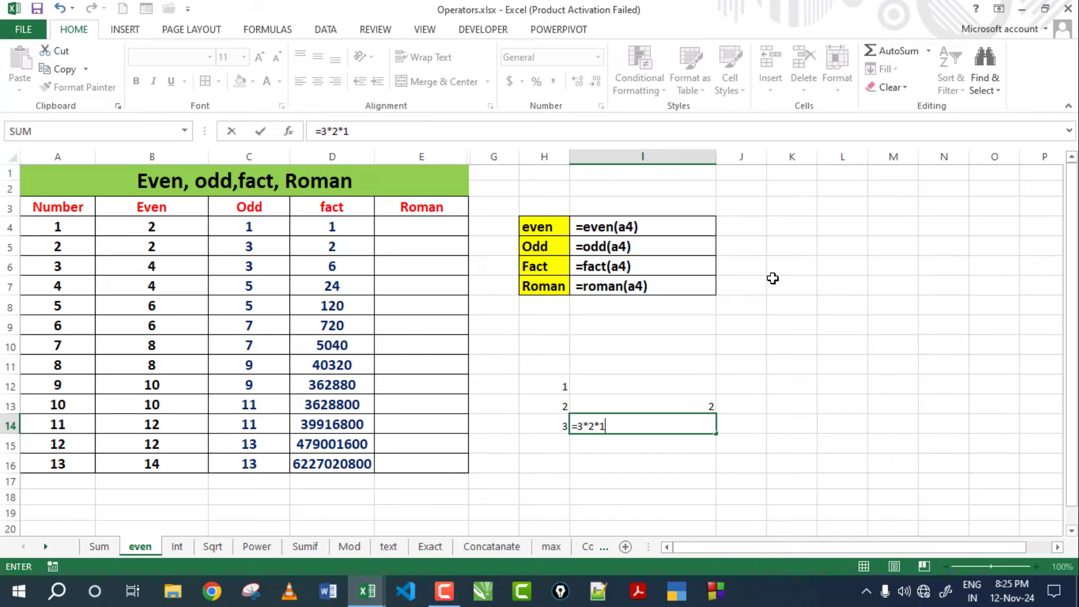
key(Return)
Add 7 with =7*6*5*4*3*2*1 beside it, giving 5040, and compare with FACT in D10.
key(Left)
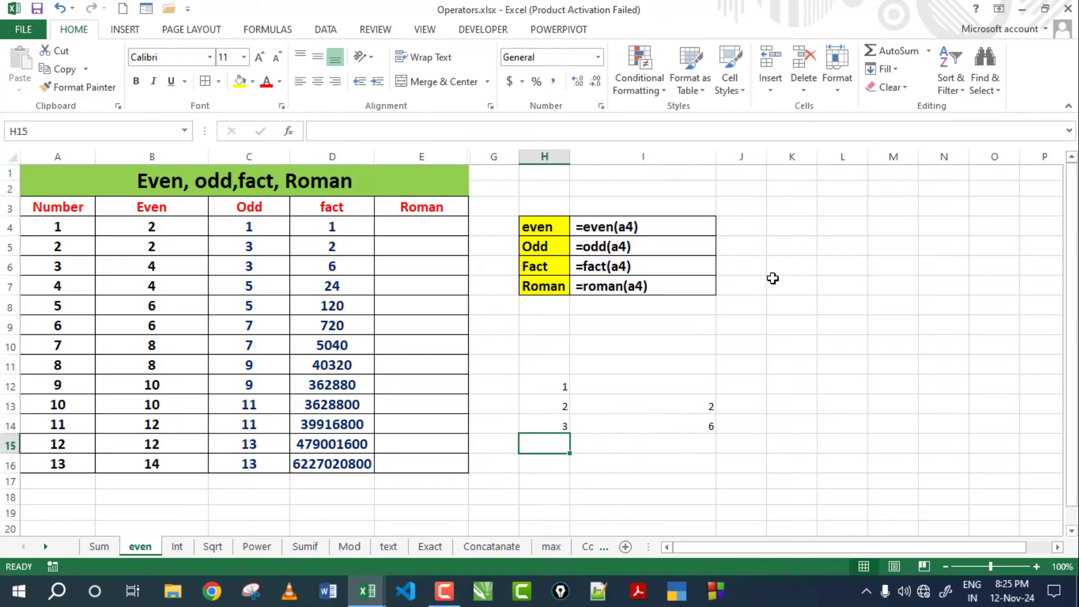
text(7)
key(Right)
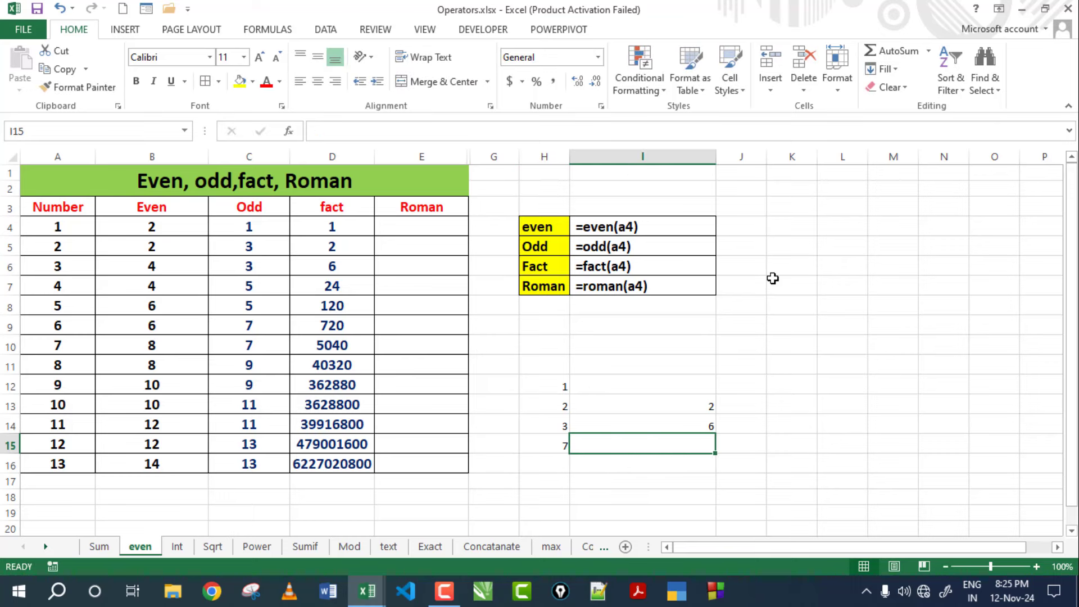
text(=)
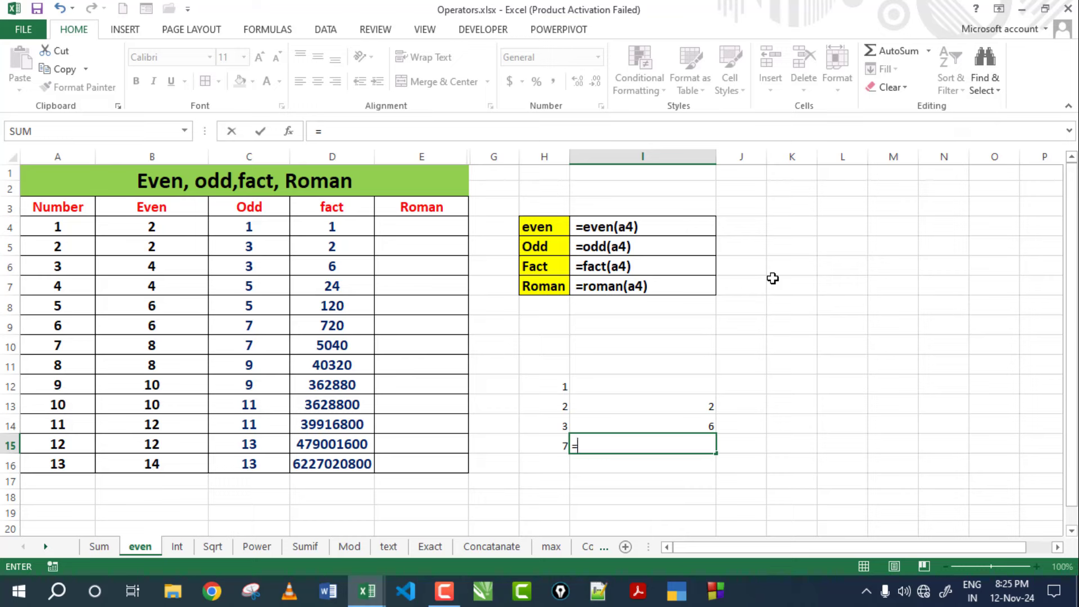
text(7*6*5*4*3*2*1)
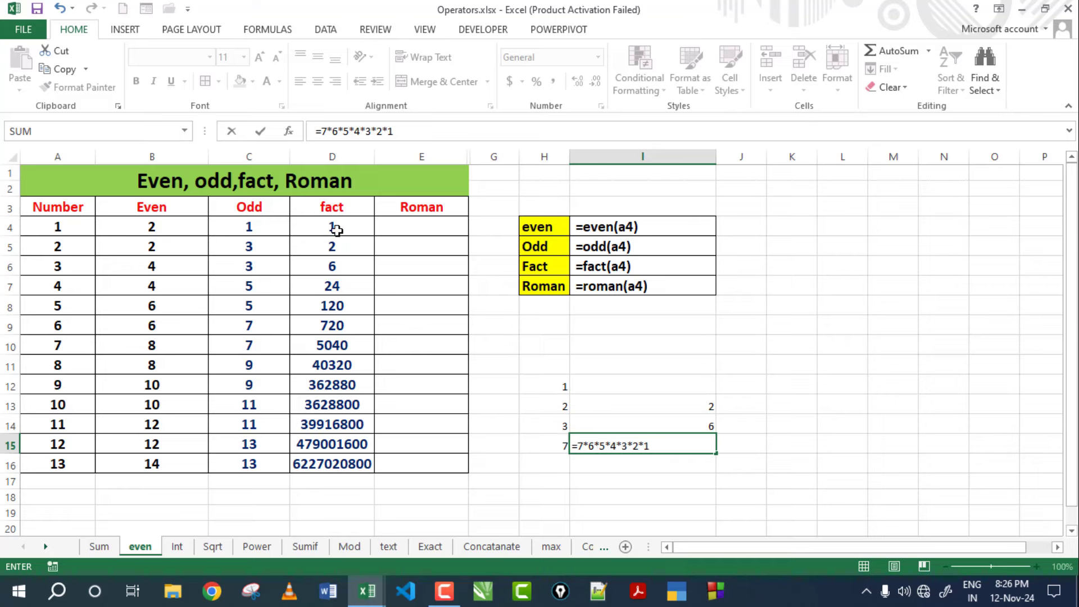
key(Return)
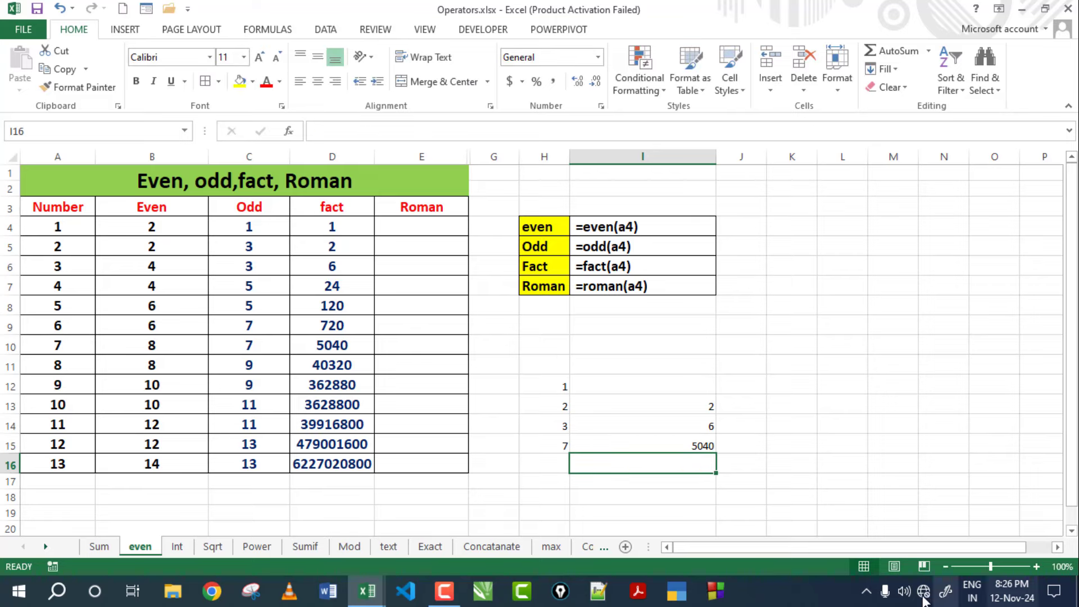
click(697, 442)
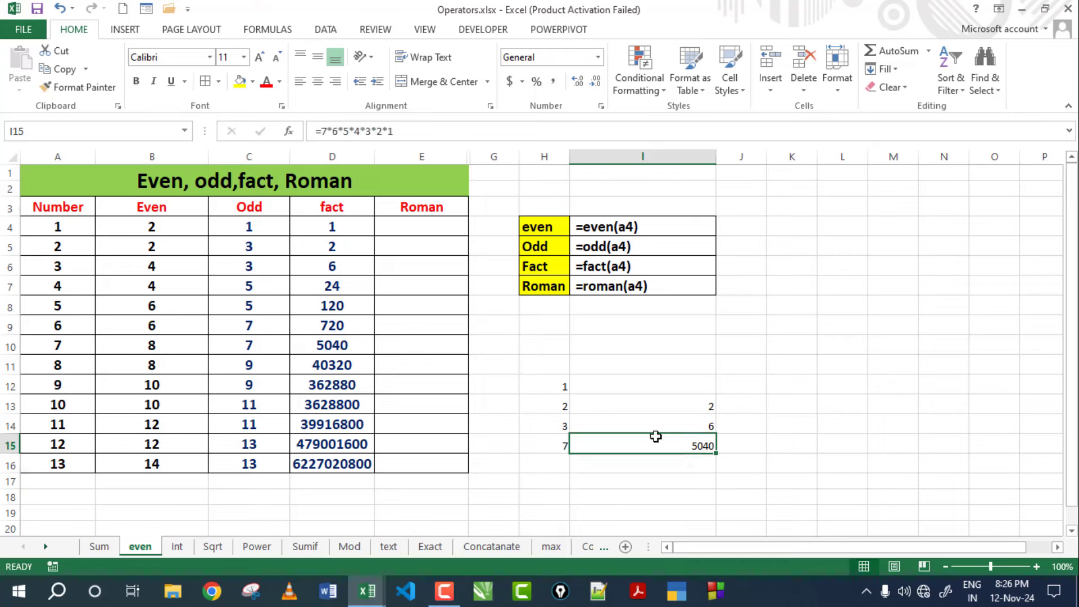
click(332, 344)
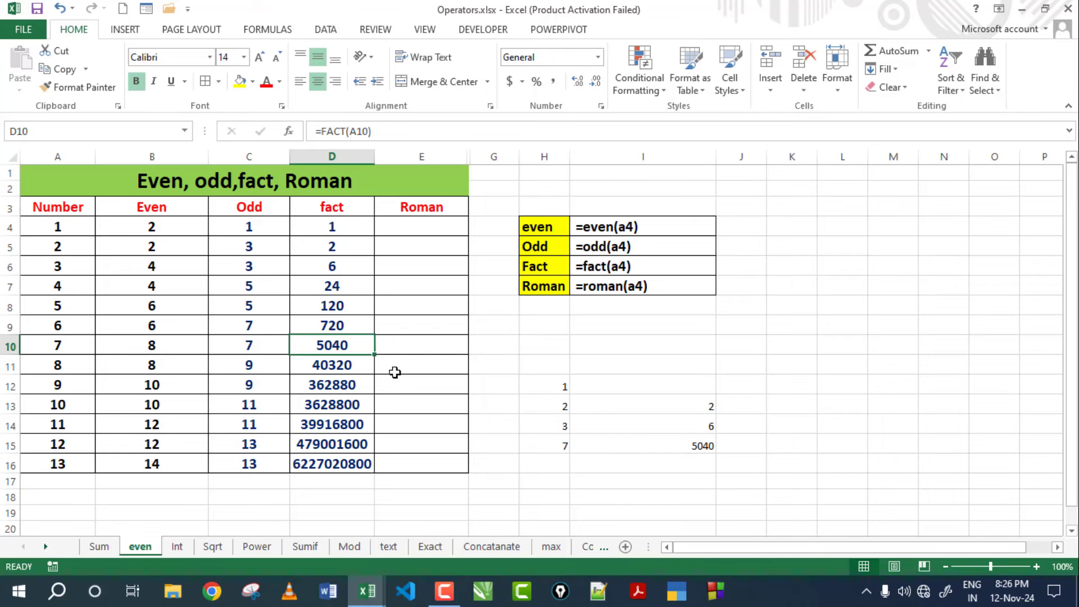
click(680, 446)
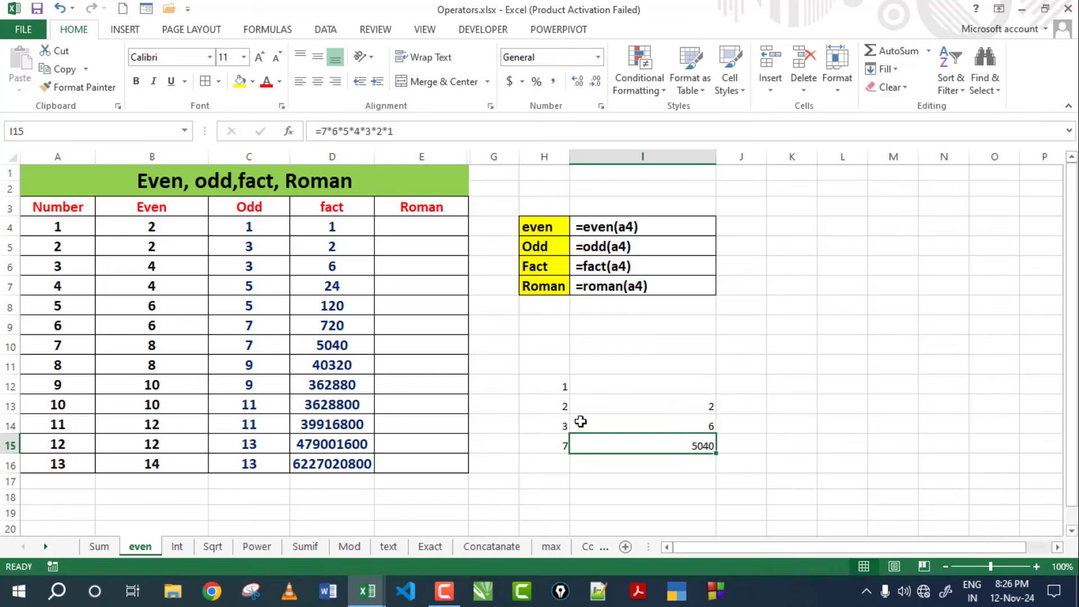
Enter =ROMAN(A4) in E4 and fill it down to E16.
click(436, 228)
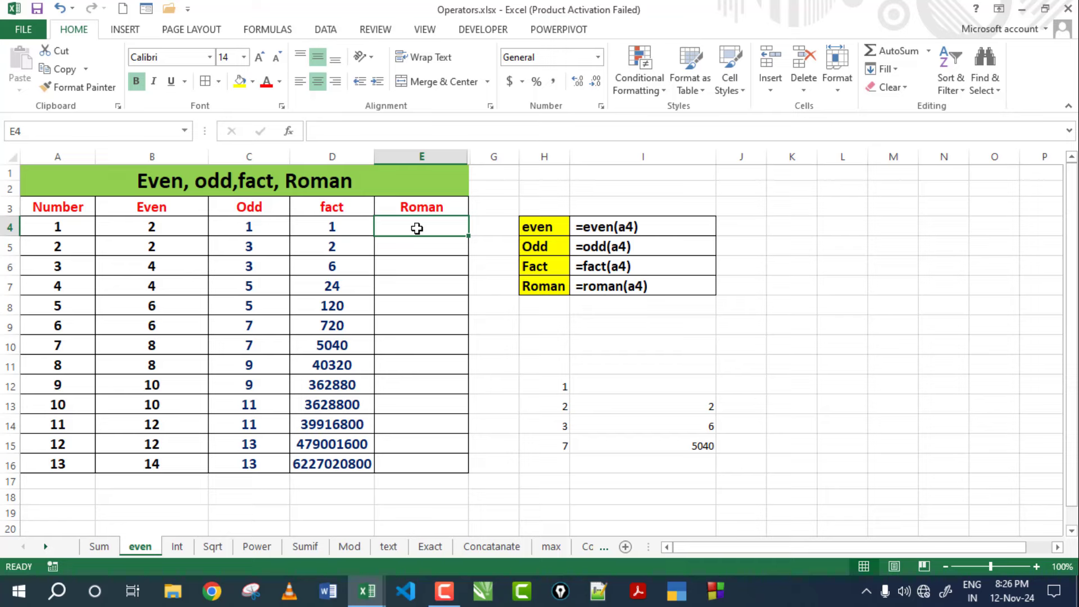
text(=)
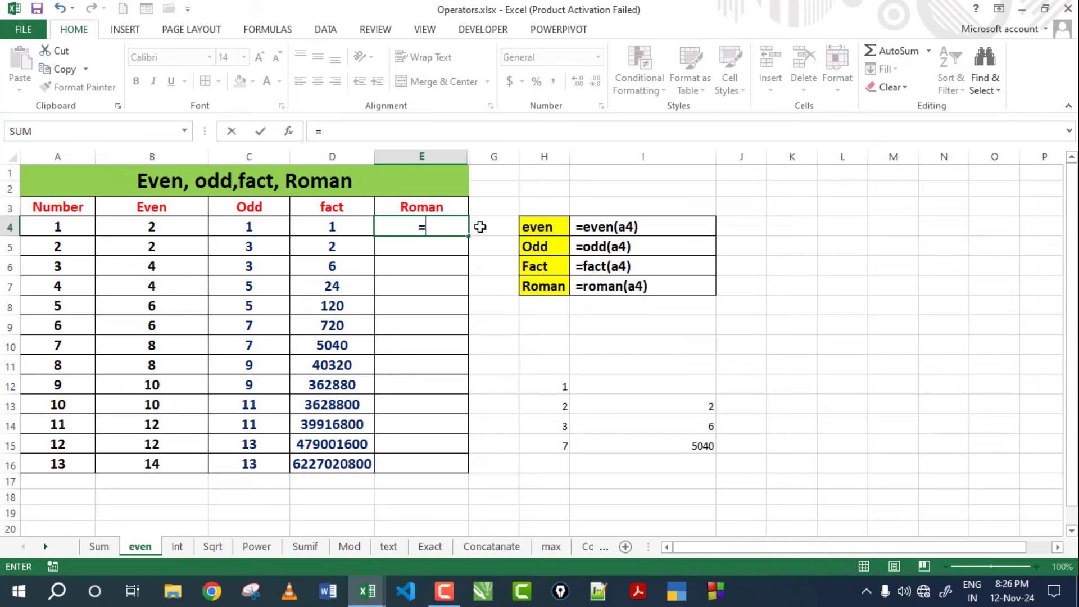
text(roma)
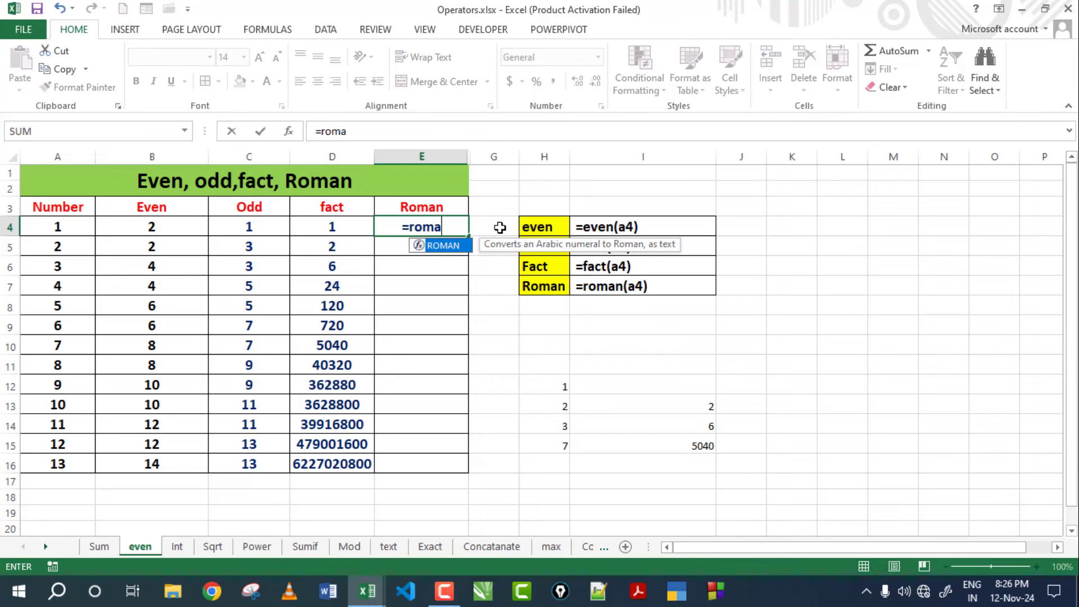
text(n()
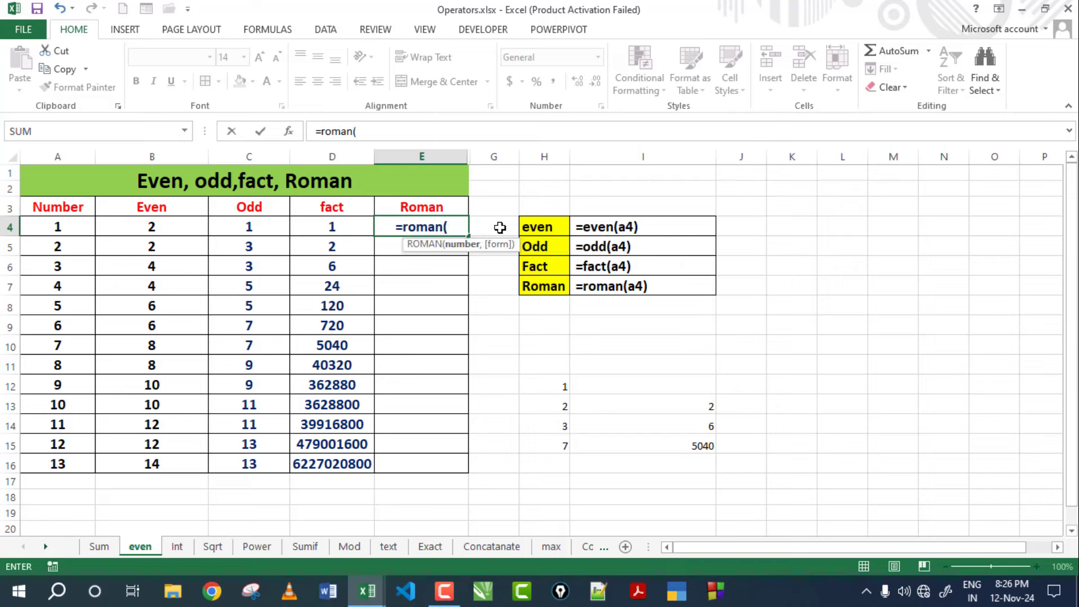
click(67, 230)
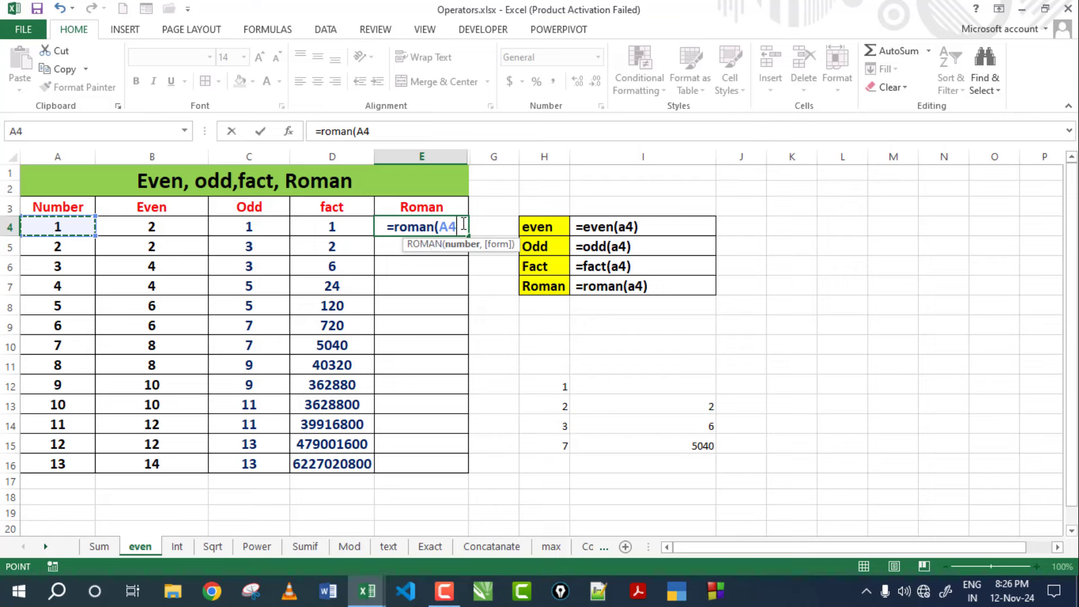
text())
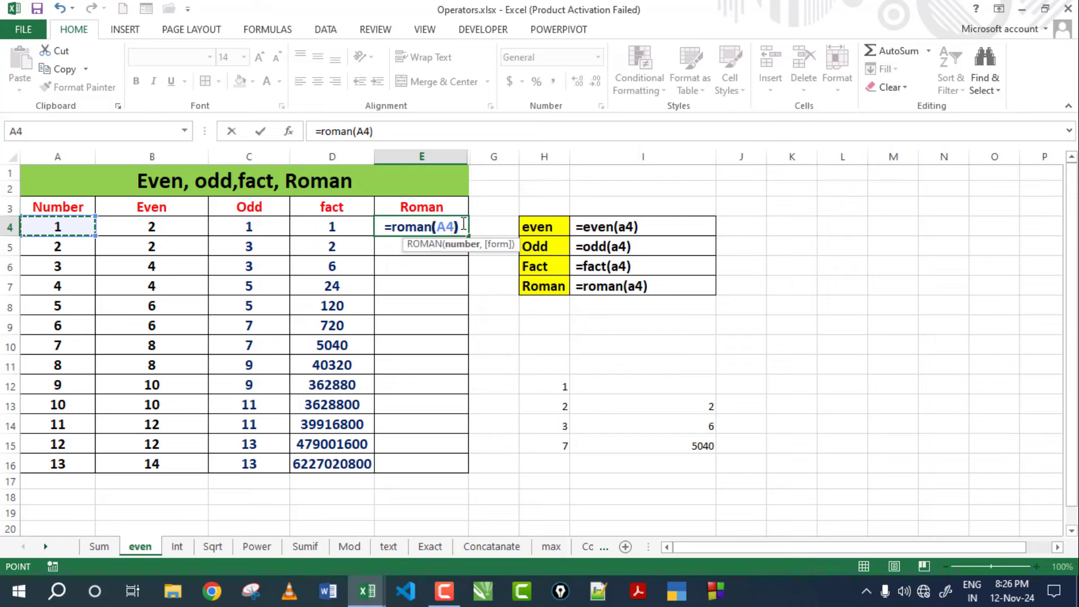
key(Return)
click(62, 230)
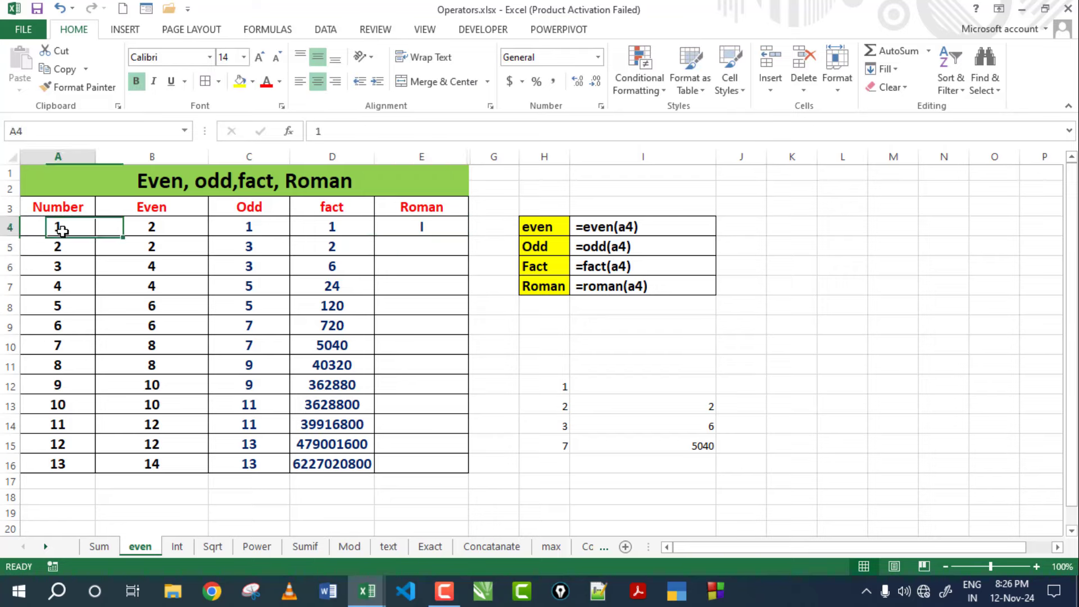
click(422, 228)
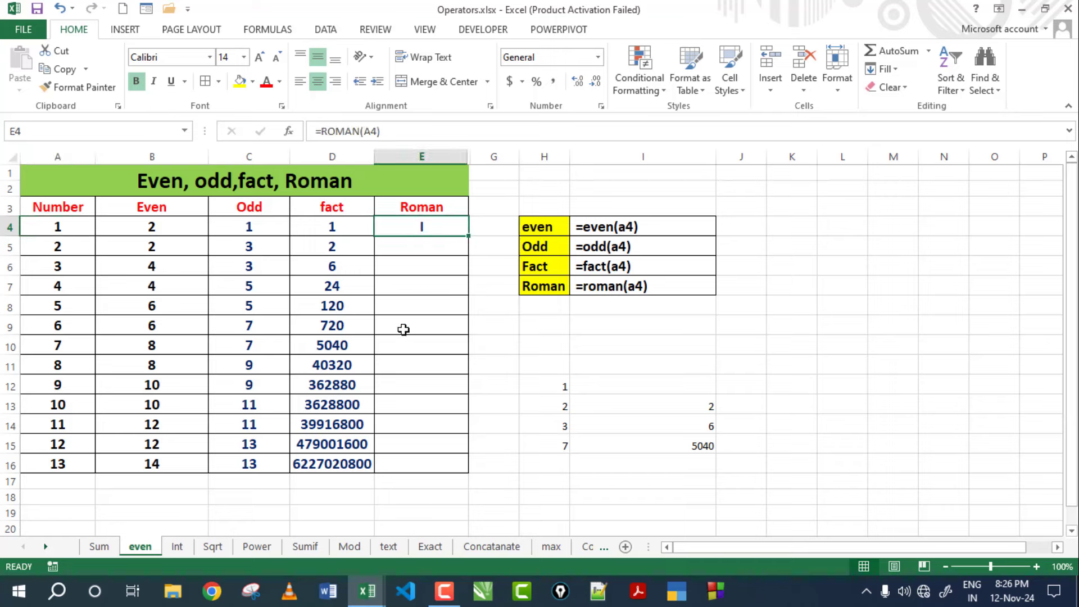
drag(467, 235, 446, 470)
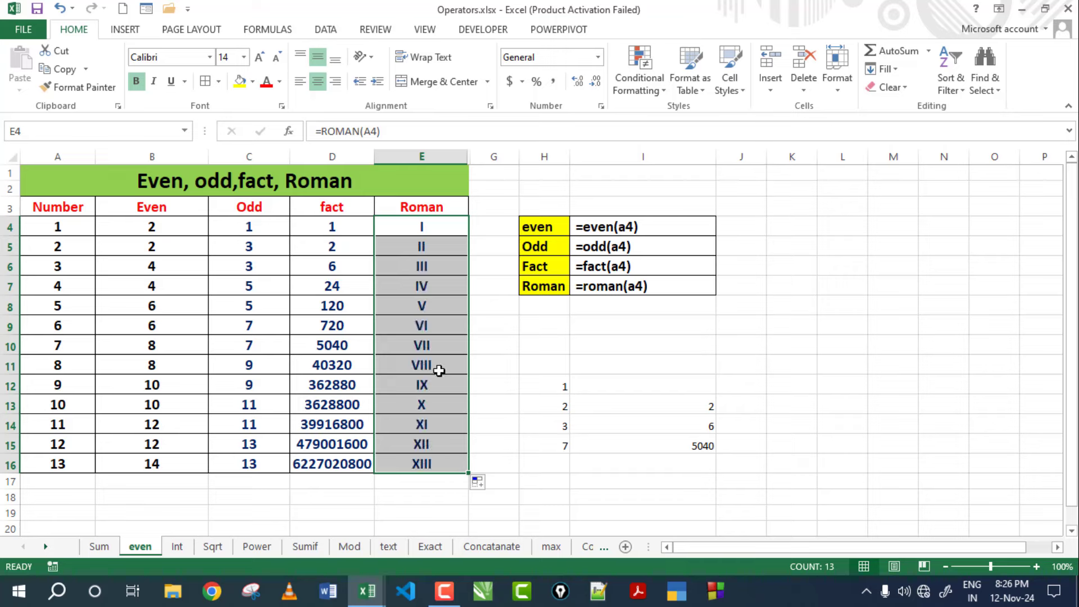
click(432, 311)
Check the Roman results I through XIII from E4 down to E16.
click(433, 227)
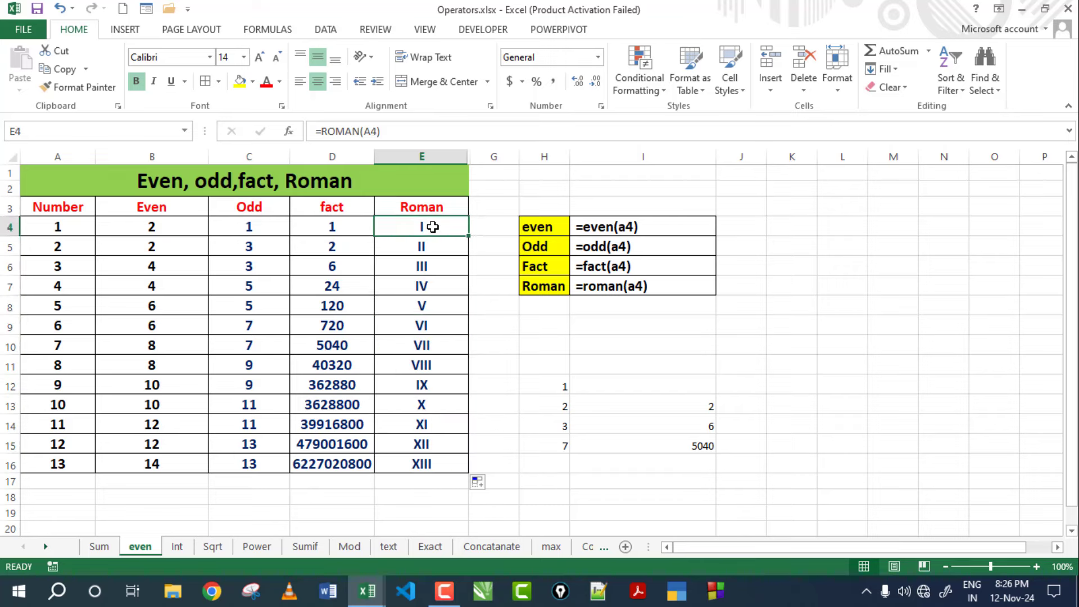
click(438, 249)
click(431, 267)
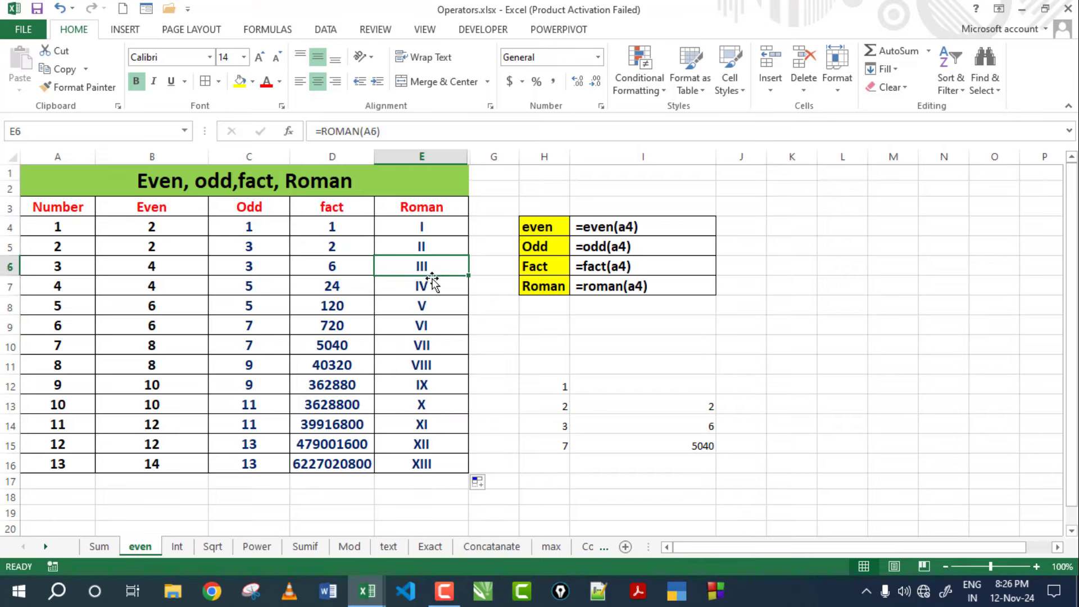
click(432, 286)
click(432, 306)
click(433, 325)
click(434, 385)
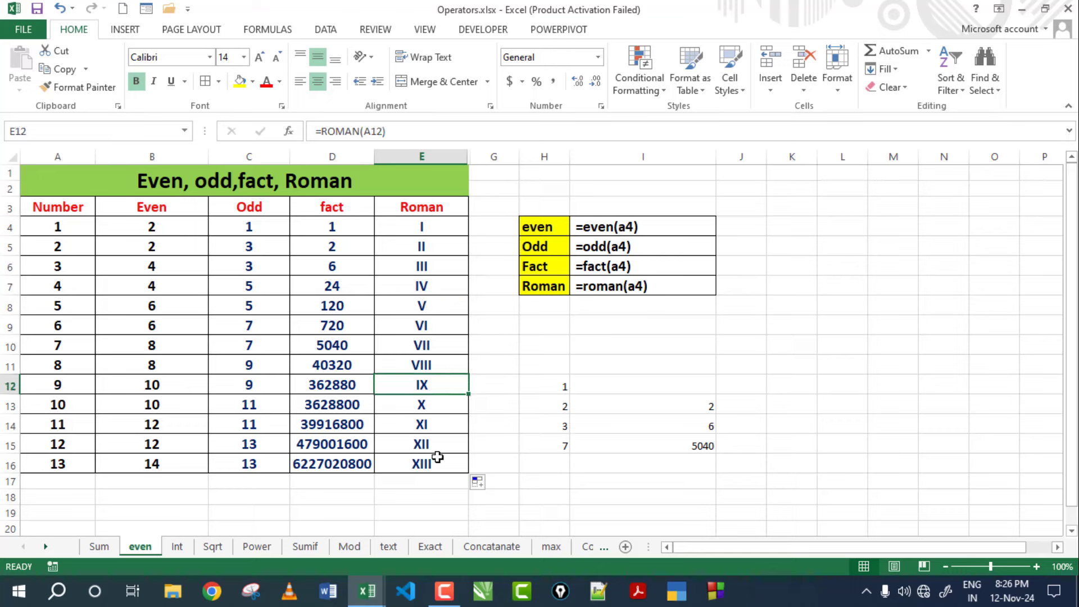
click(439, 466)
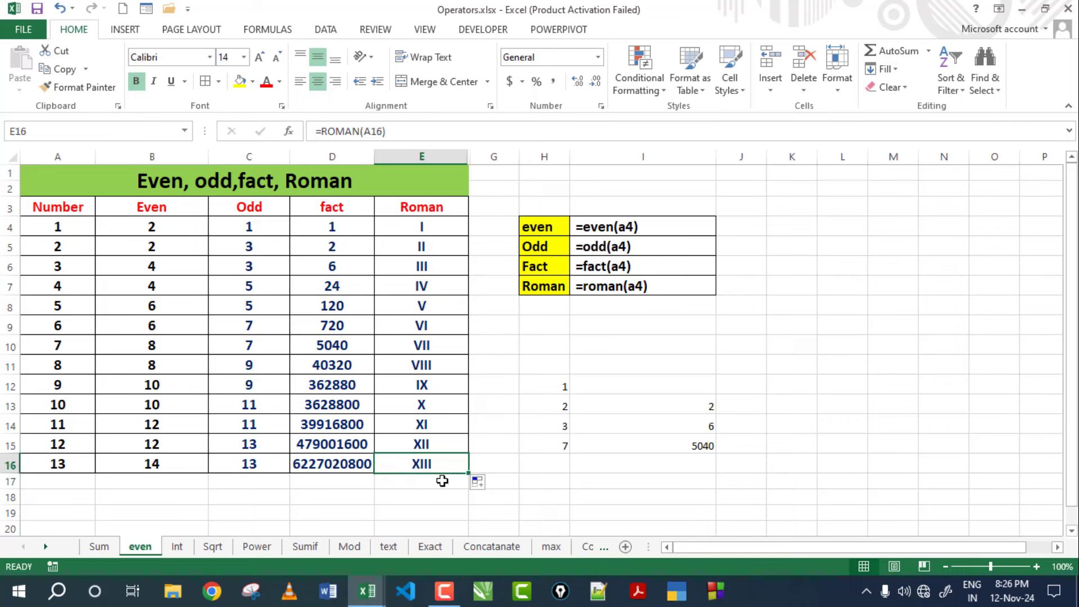
click(57, 283)
Try 50 and then 60 as the Number in A7 to see row 7 recalculate.
text(50)
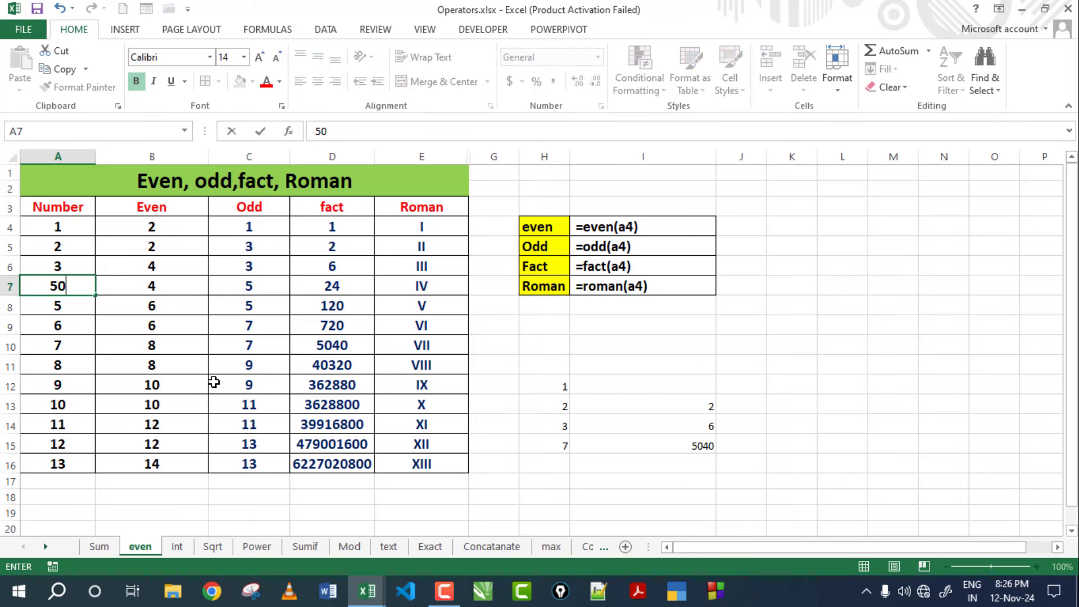
key(Return)
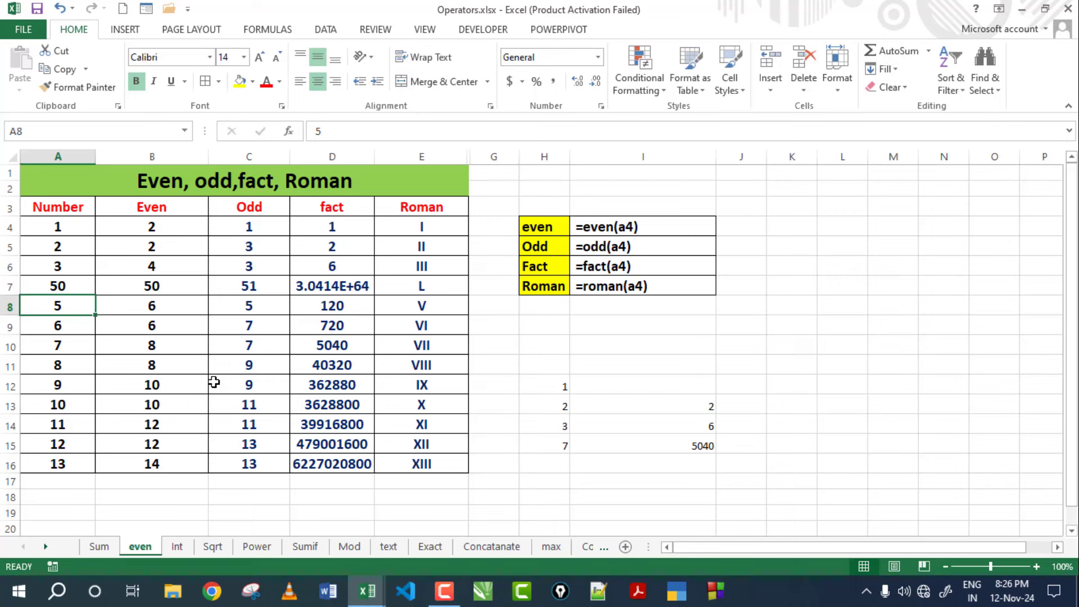
click(425, 289)
click(58, 286)
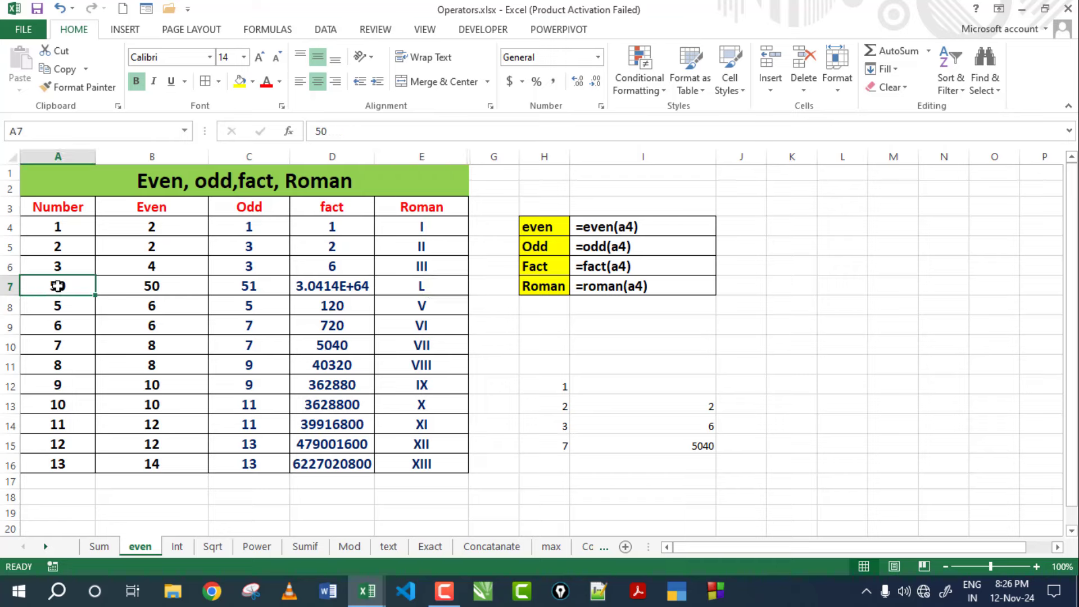
text(60)
key(Return)
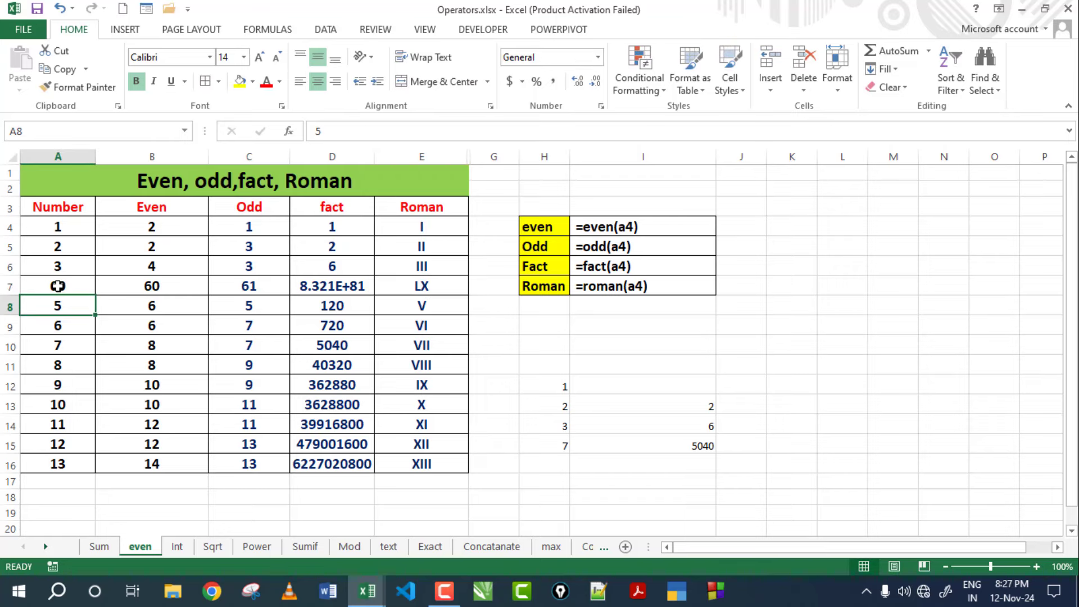
Enter 100 in A9, then review its Roman result and the Even, Odd, fact, Roman headings.
key(Down)
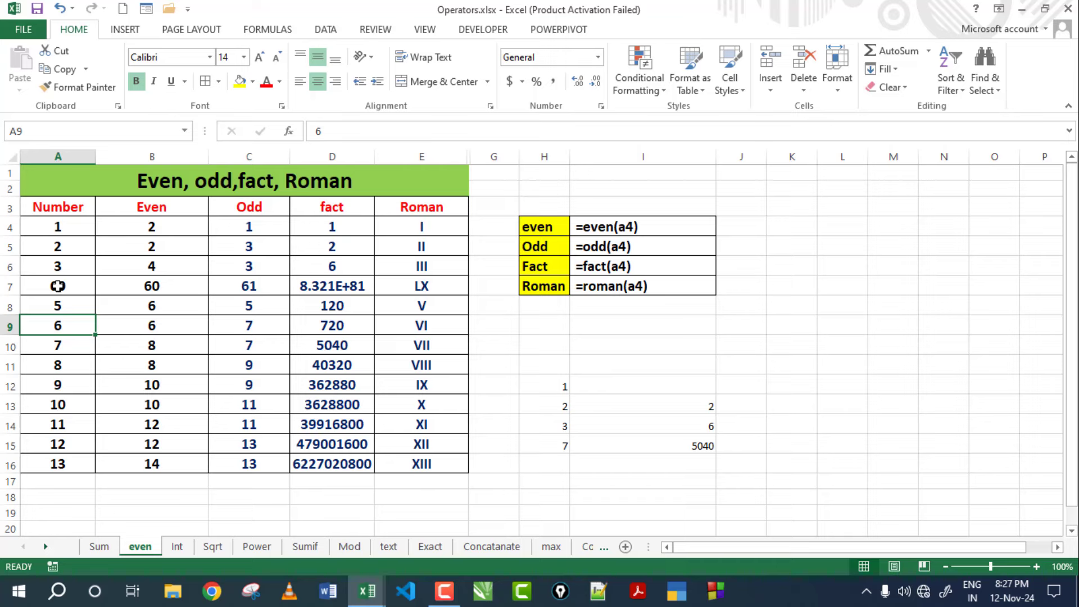
text(100)
key(Return)
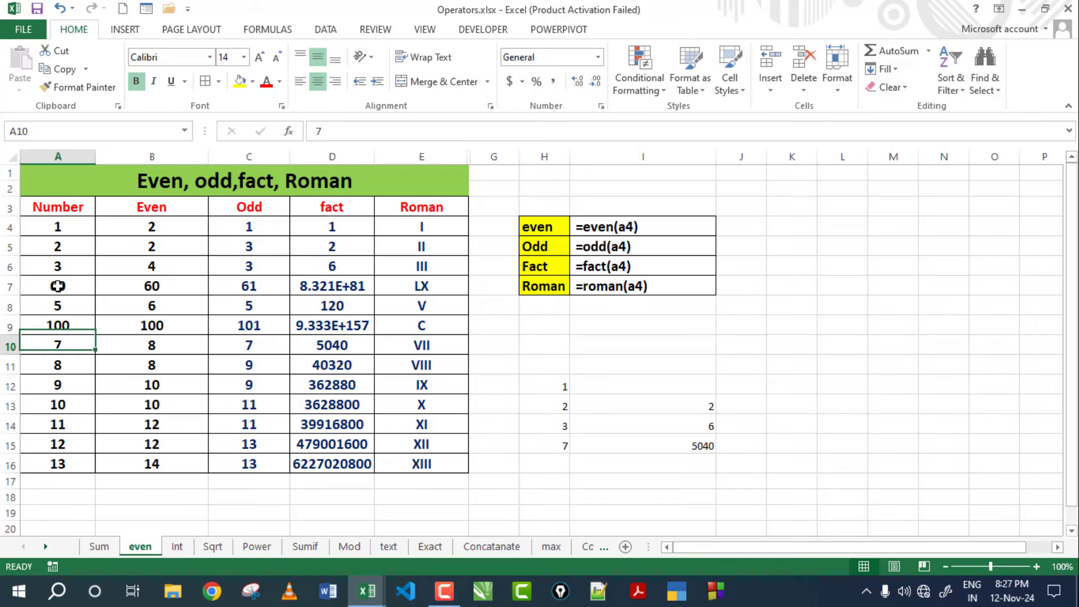
click(438, 327)
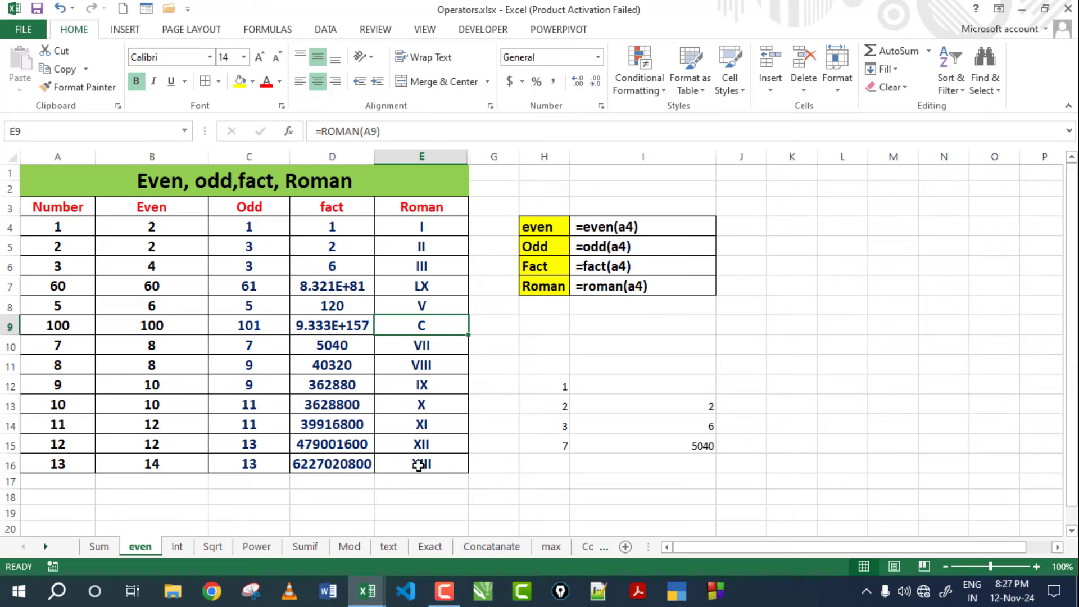
click(172, 203)
click(253, 207)
click(326, 208)
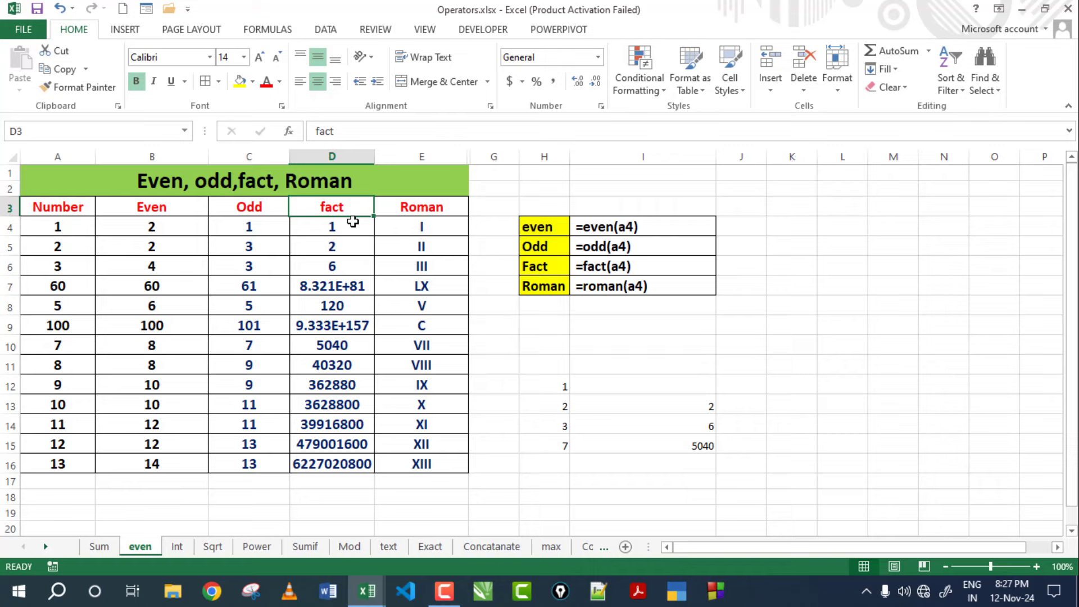
click(430, 209)
Switch to the Int sheet and inspect the existing INT and ROUND formulas.
key(ctrl+Page_Down)
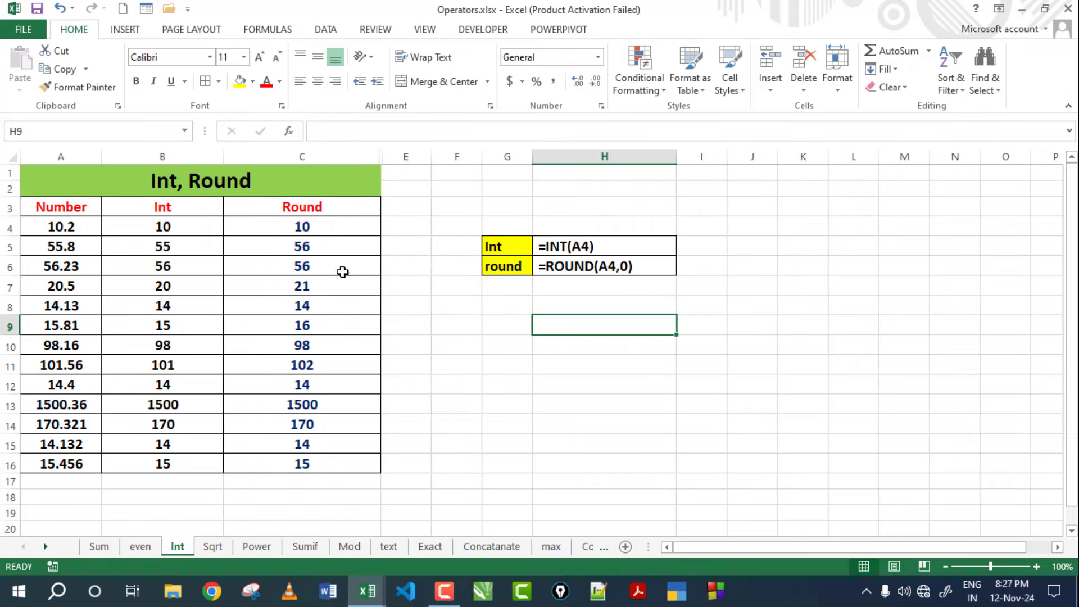
click(178, 188)
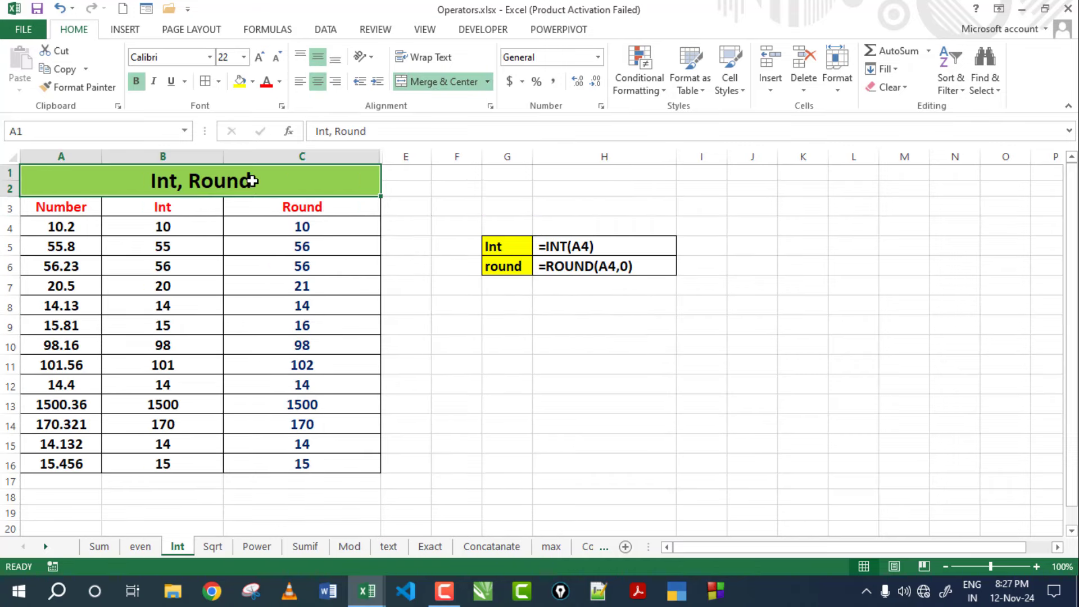
click(214, 228)
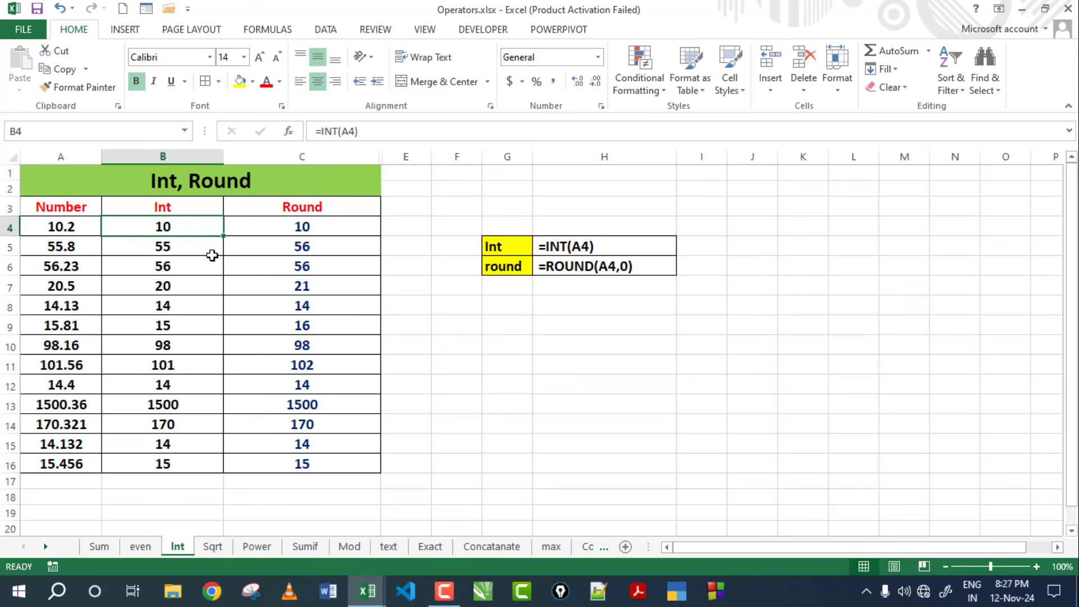
click(333, 222)
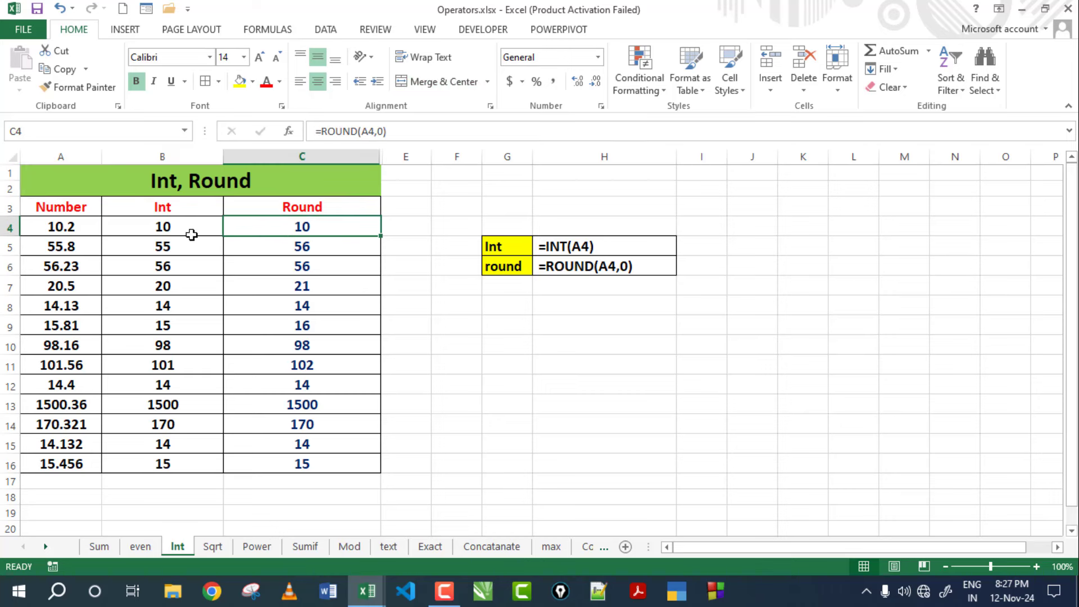
click(194, 265)
Clear the Int results B4:B16 and the Round results C4:C16.
drag(177, 223, 185, 465)
key(Delete)
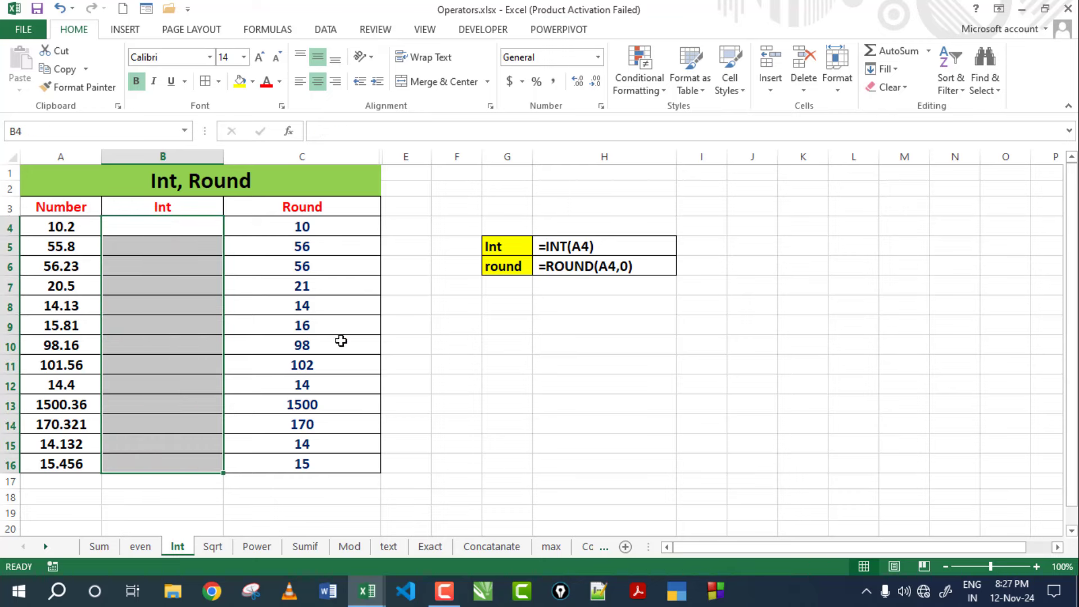
drag(335, 227, 313, 465)
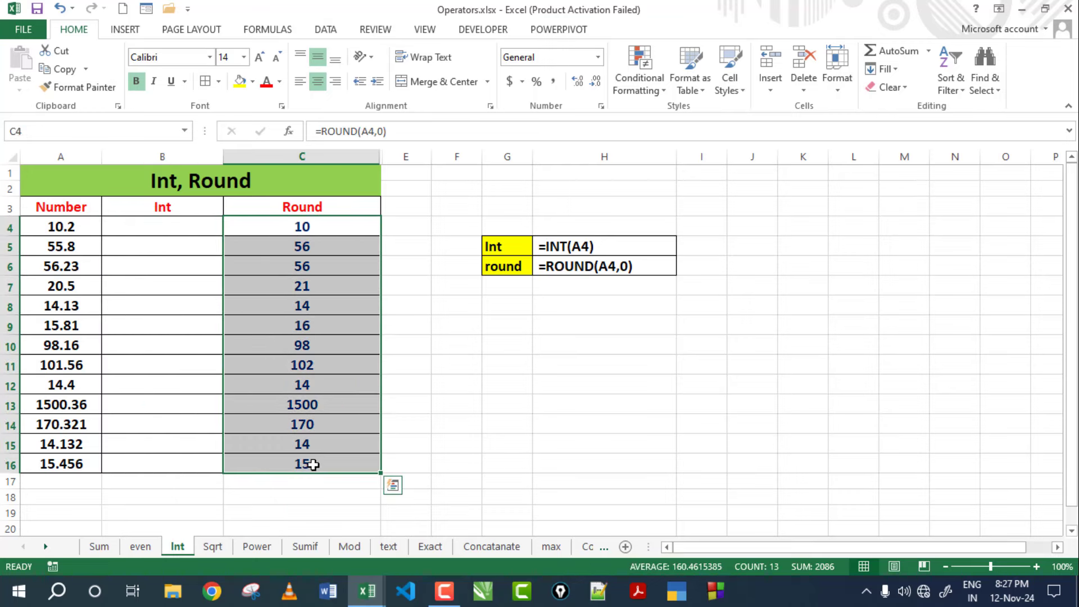
key(Delete)
Enter =INT(A4) in B4 and fill it down to B16.
click(178, 322)
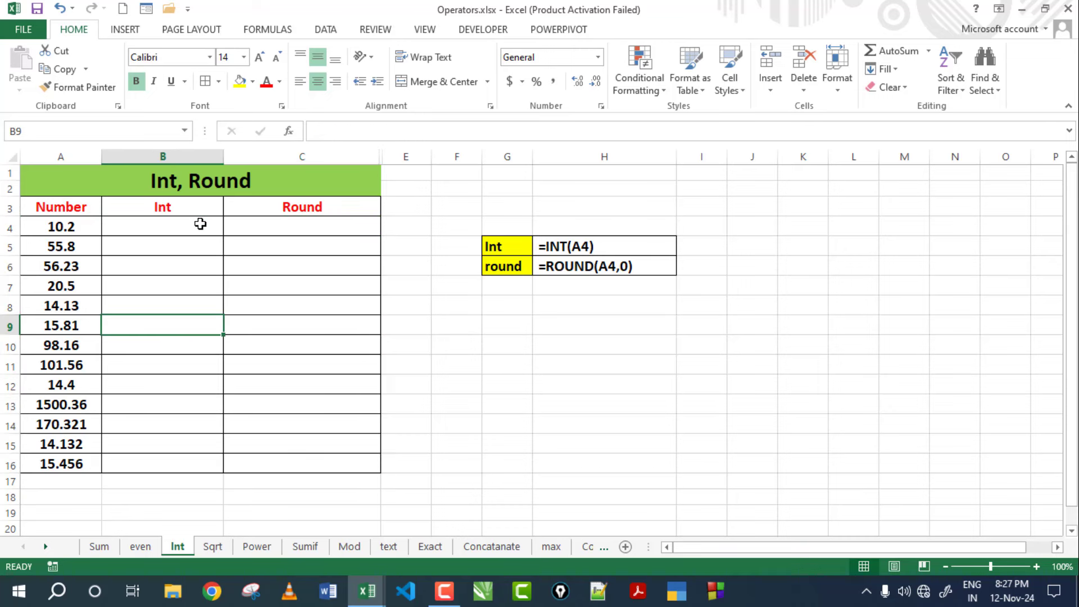
click(199, 224)
text(=)
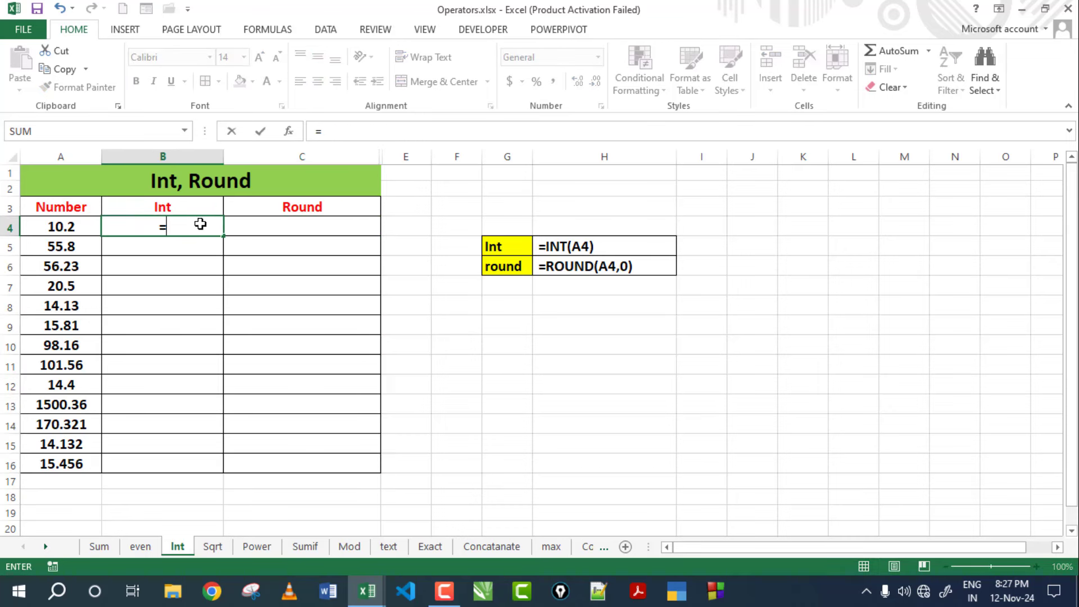
text(int)
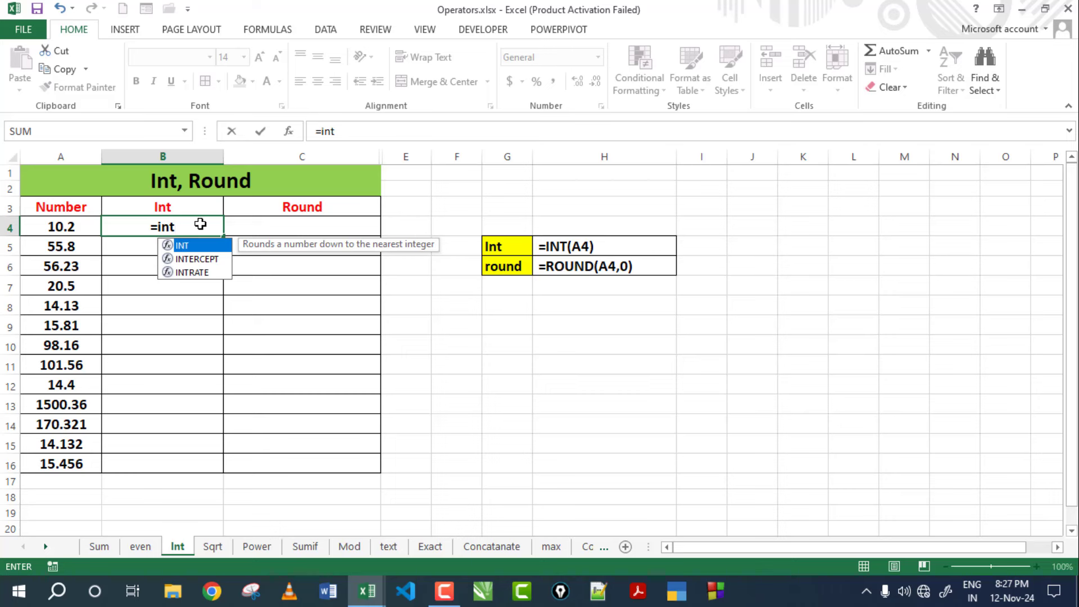
text(()
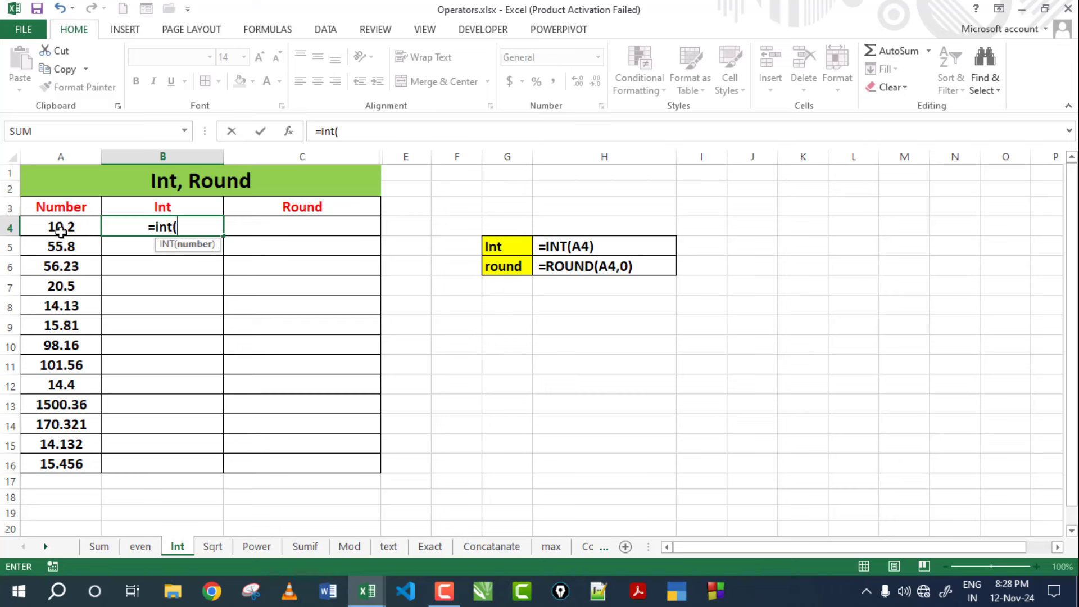
click(83, 228)
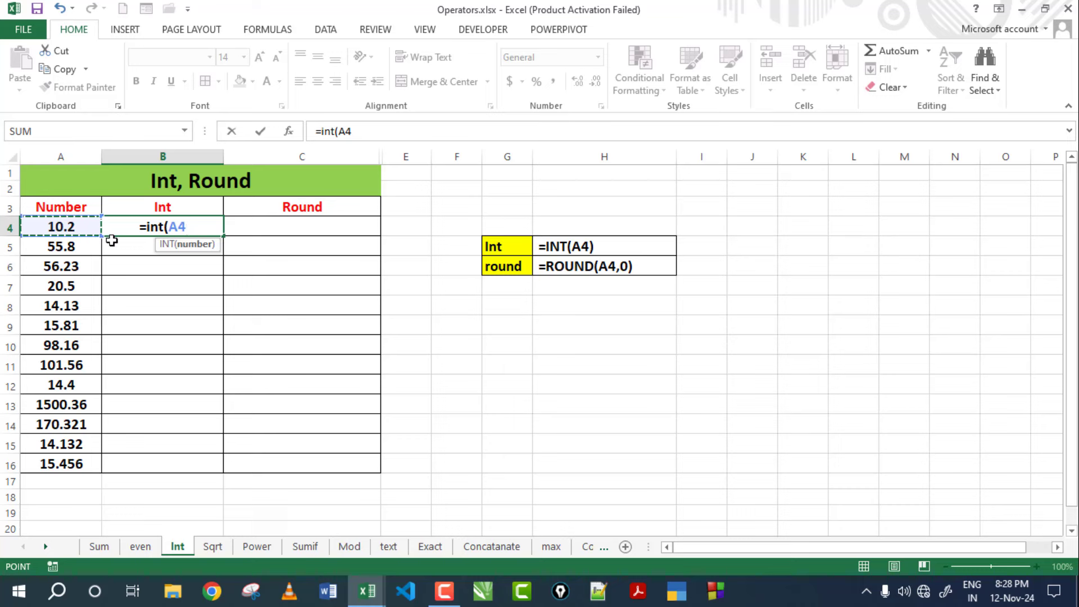
text())
key(Return)
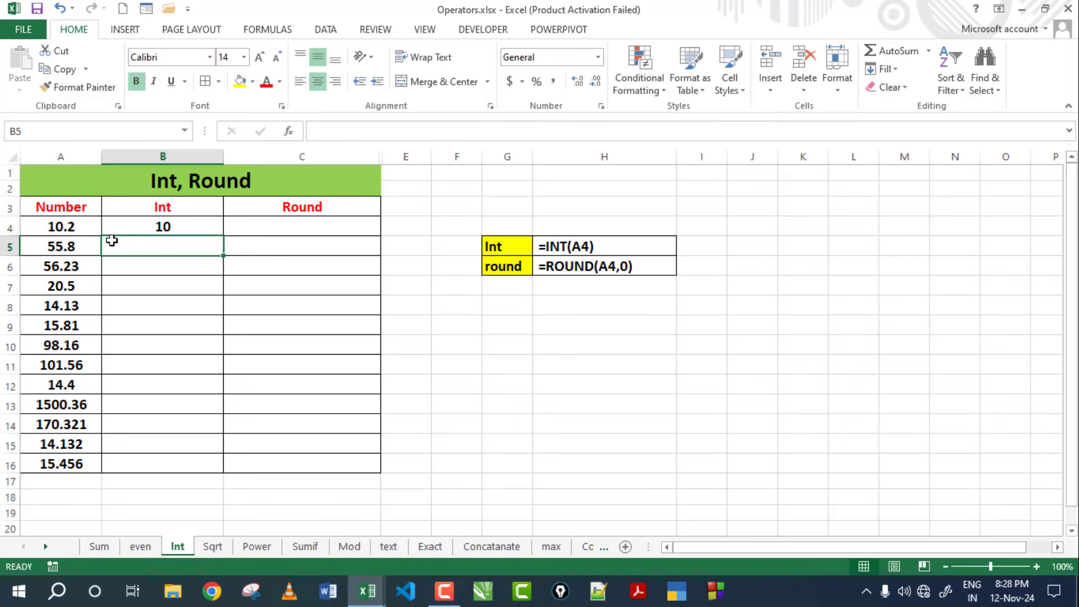
click(60, 227)
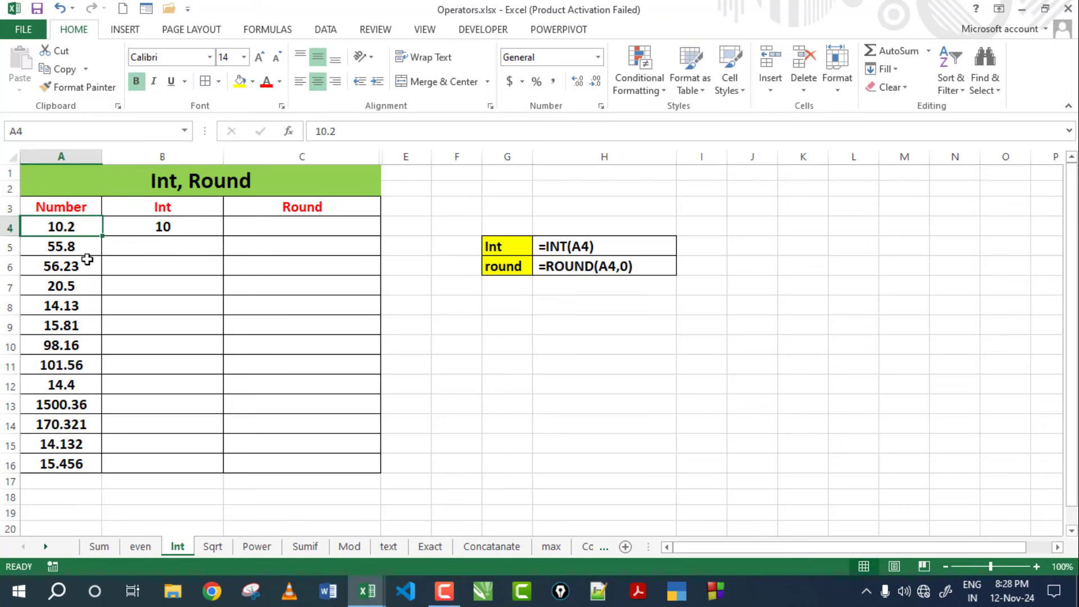
click(187, 225)
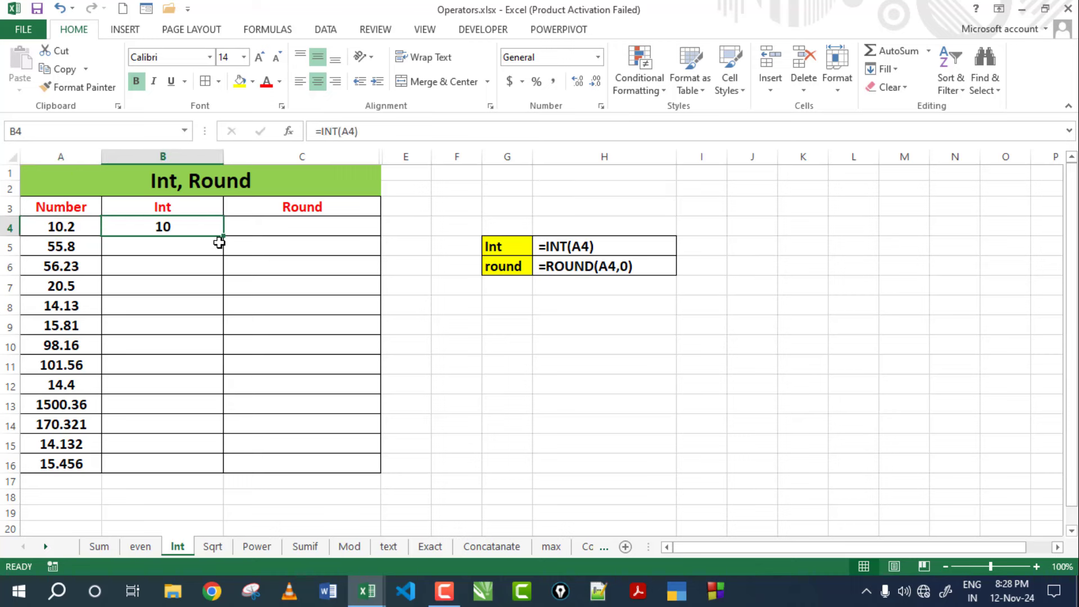
drag(223, 236, 192, 458)
Compare the Int results with the numbers 55.8, 56.23 and 14.13 in column A.
click(183, 284)
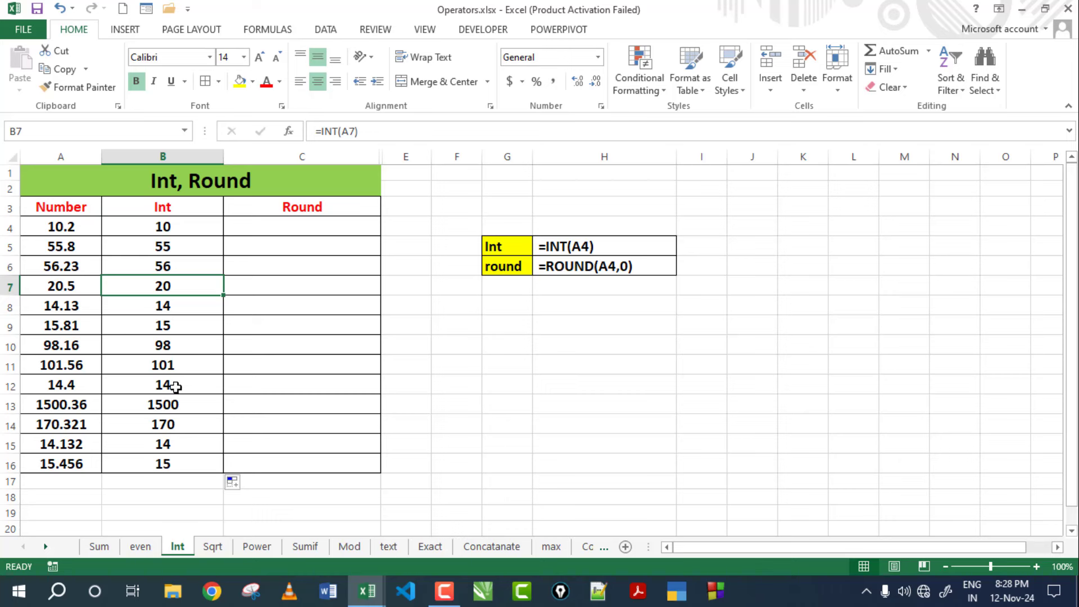
click(67, 247)
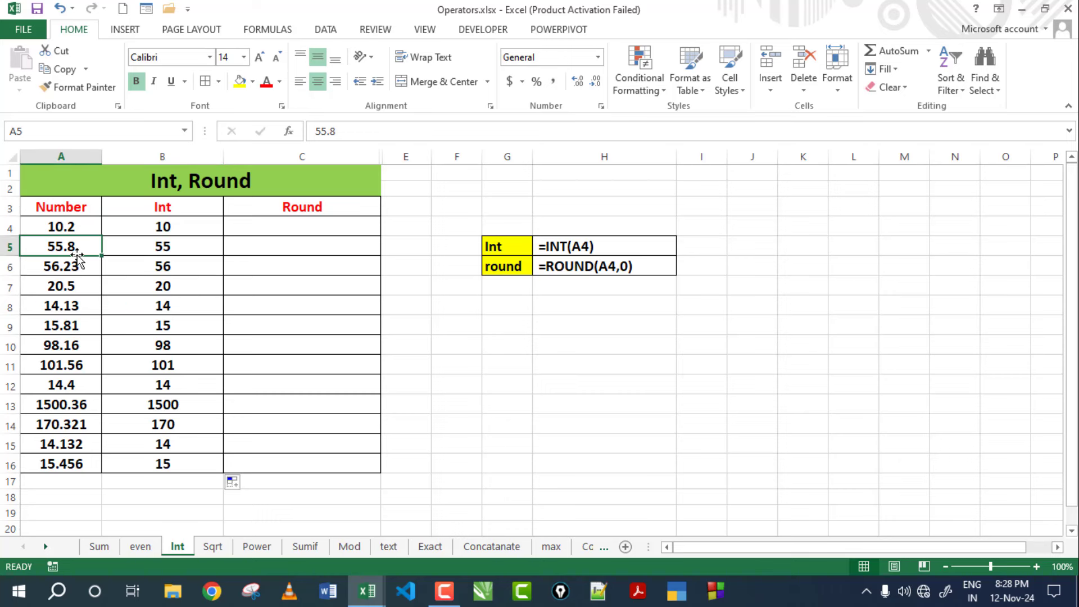
click(135, 246)
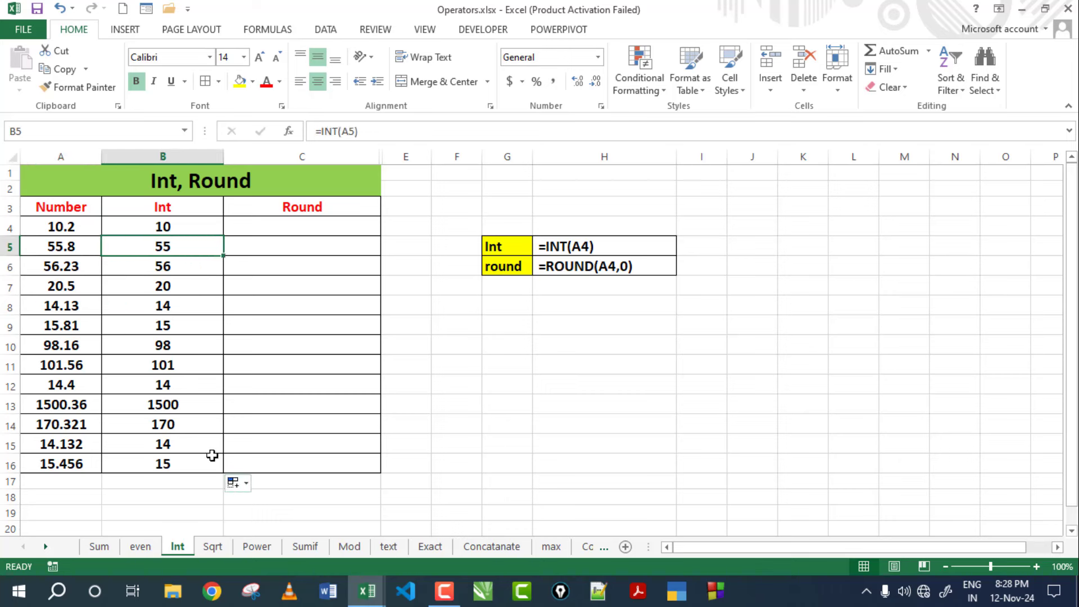
click(53, 267)
click(162, 268)
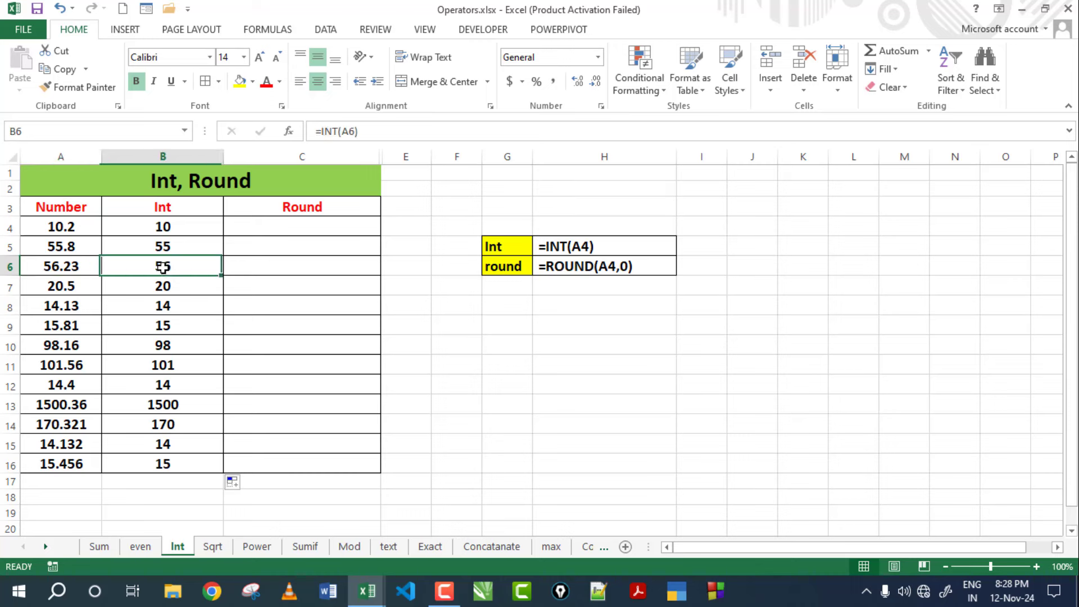
click(56, 305)
click(151, 303)
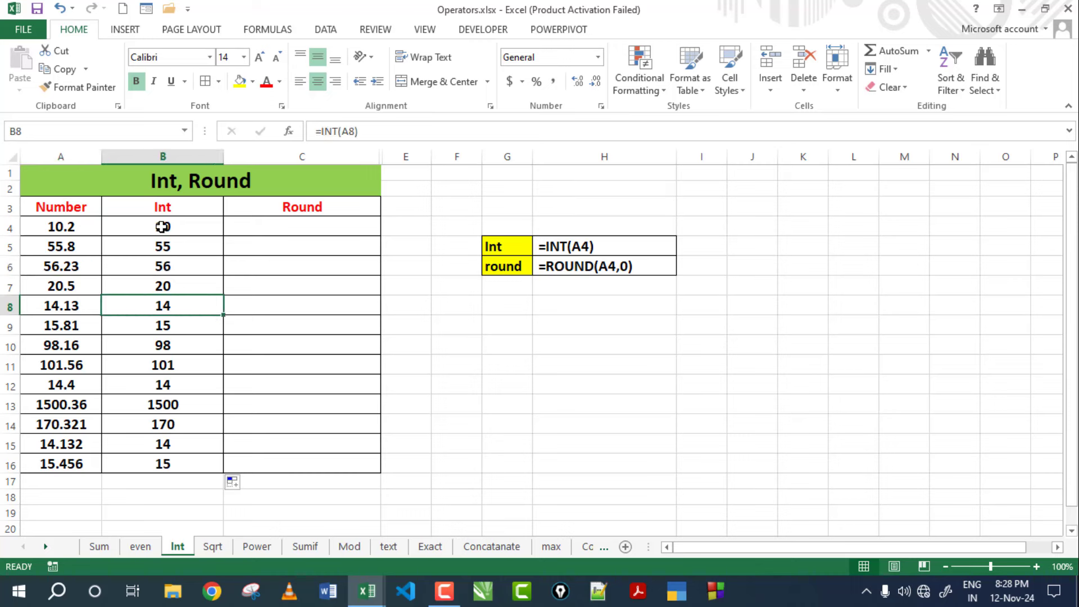
drag(163, 227, 163, 462)
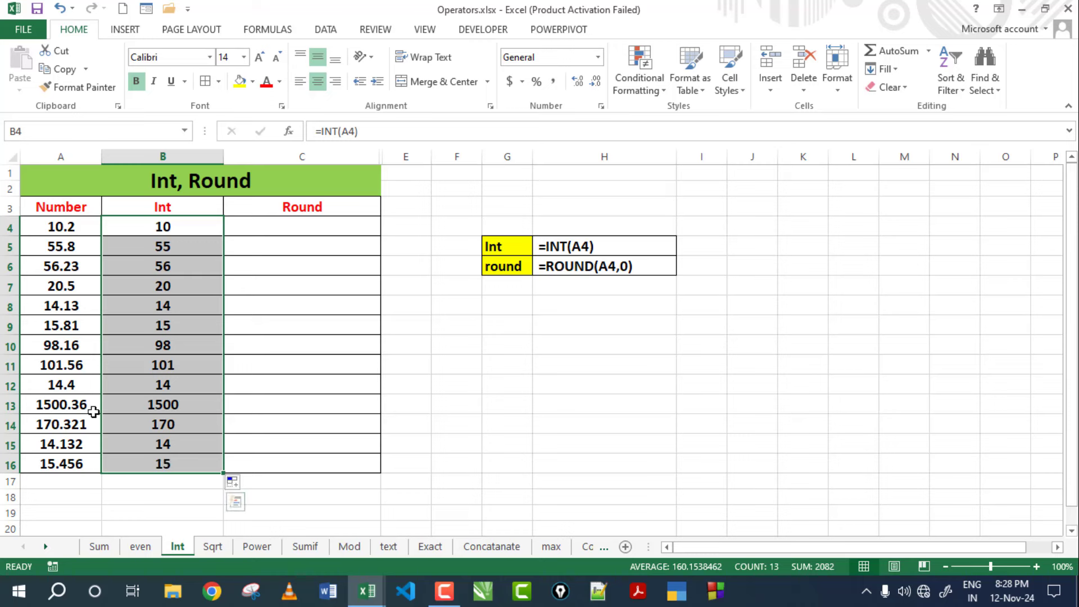
click(297, 225)
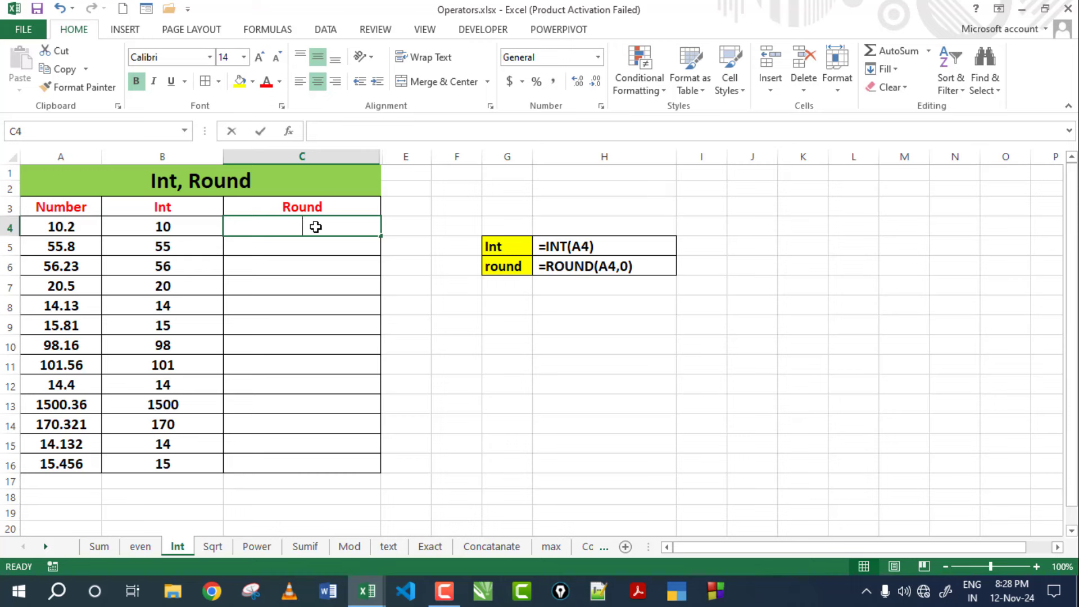
Enter =ROUND(A4,0) in C4 and copy it to C5, giving 10 and 56.
text(=round()
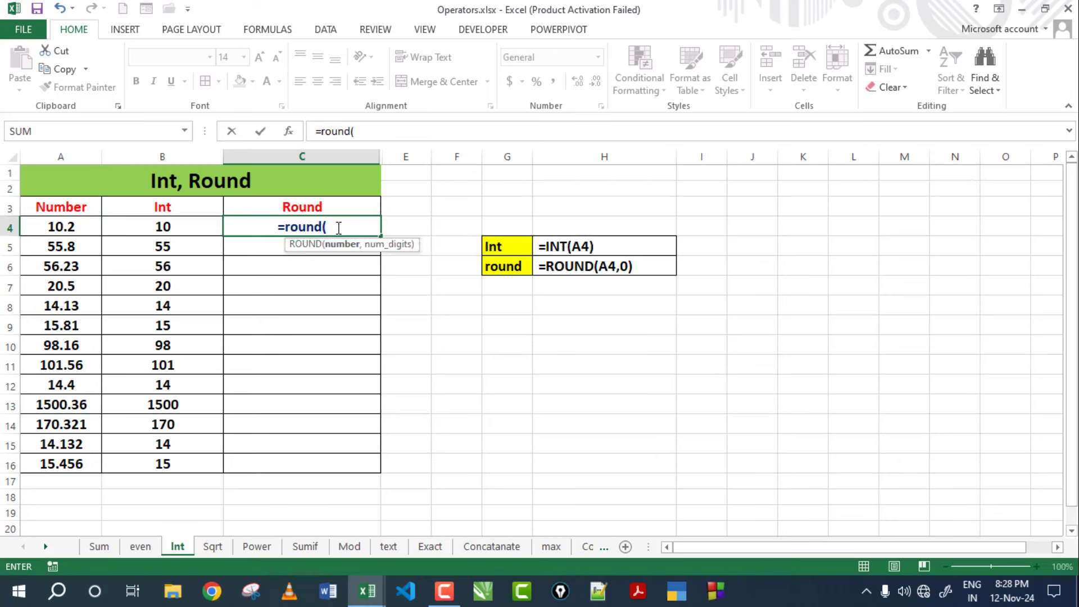
click(79, 227)
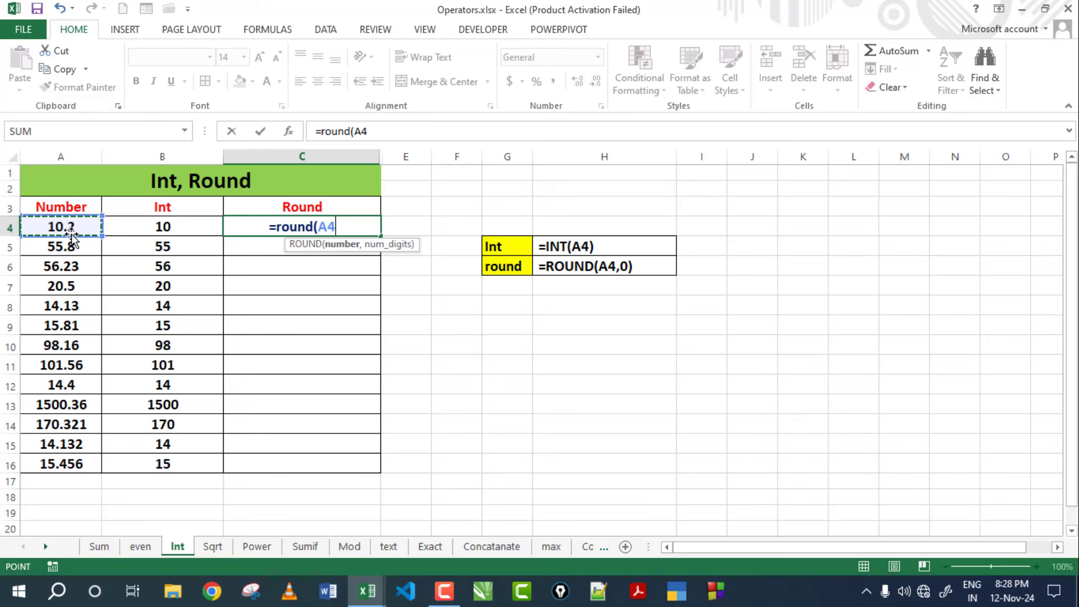
text())
key(Return)
key(Return)
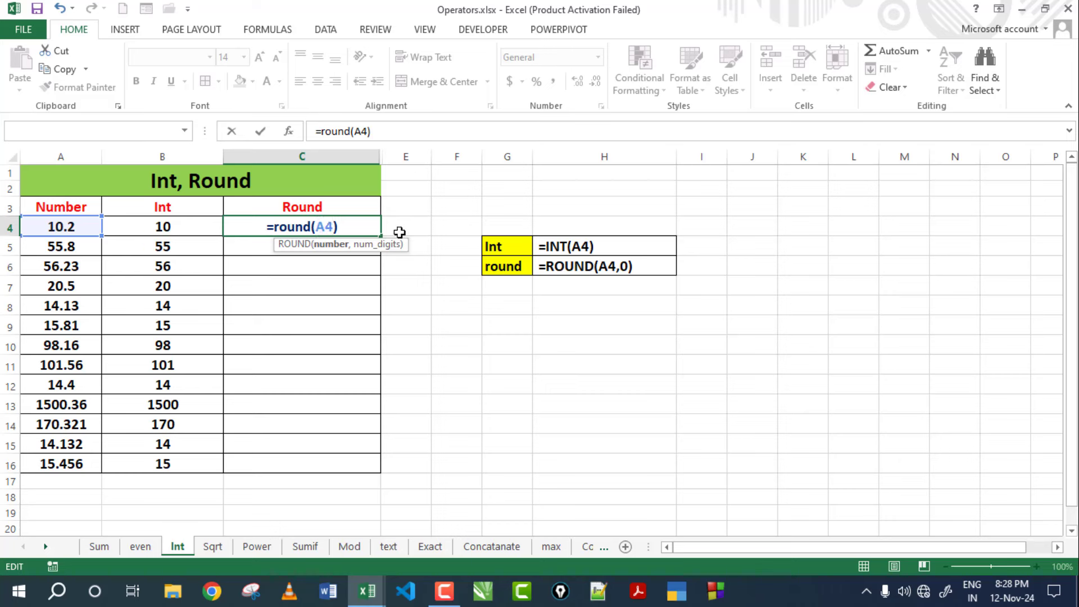
text(,)
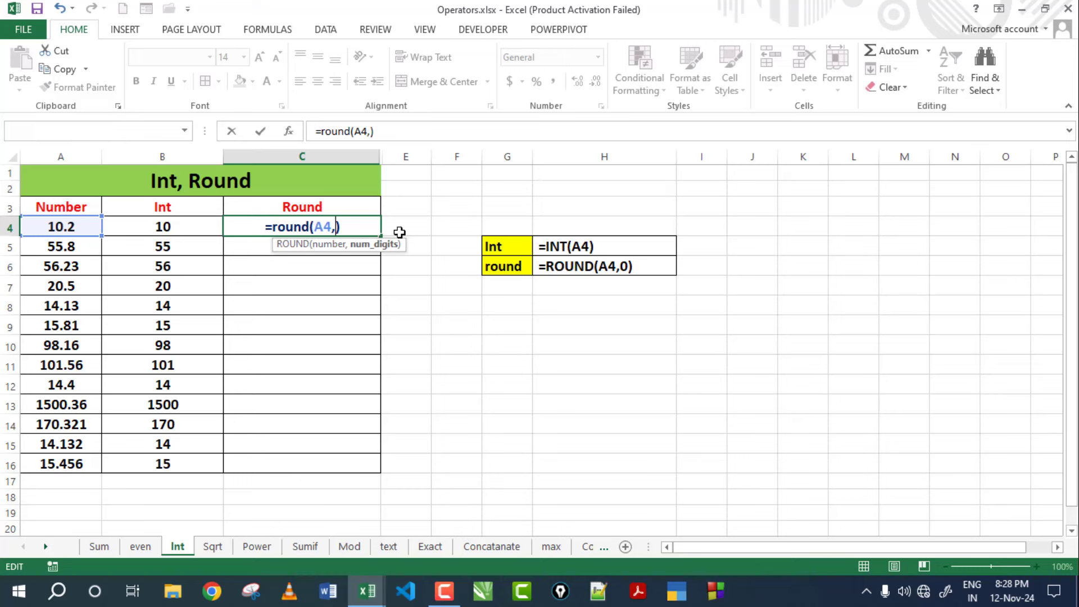
text(0)
key(Return)
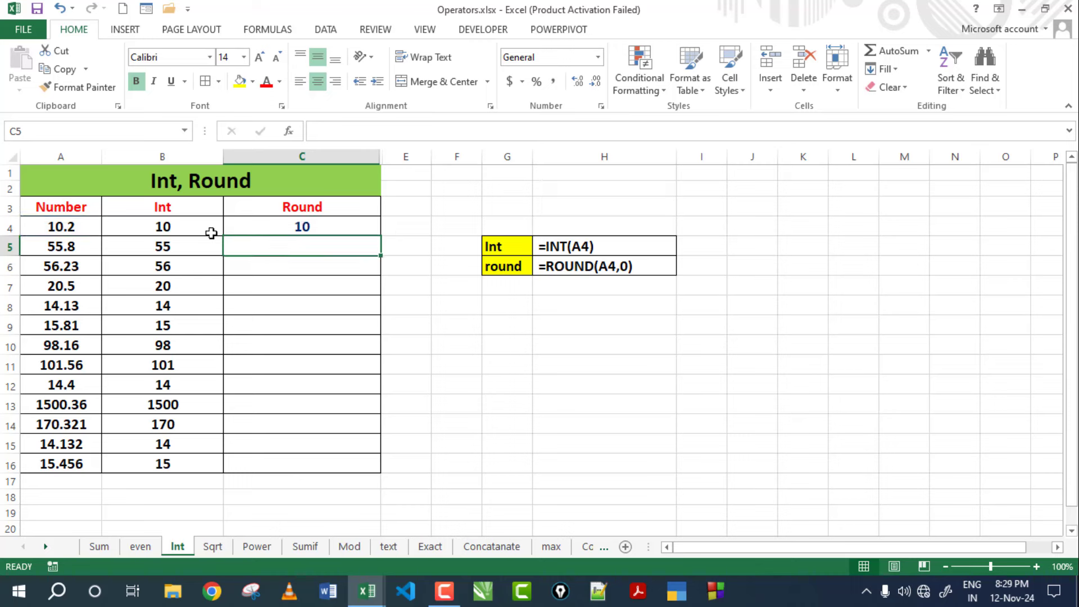
click(258, 227)
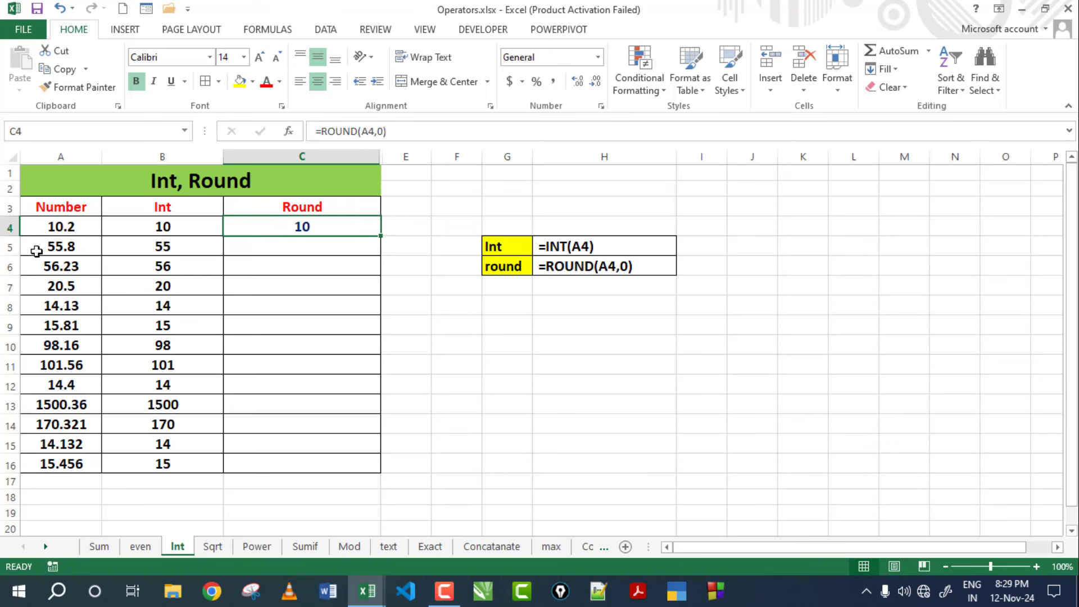
drag(380, 237, 380, 256)
click(317, 245)
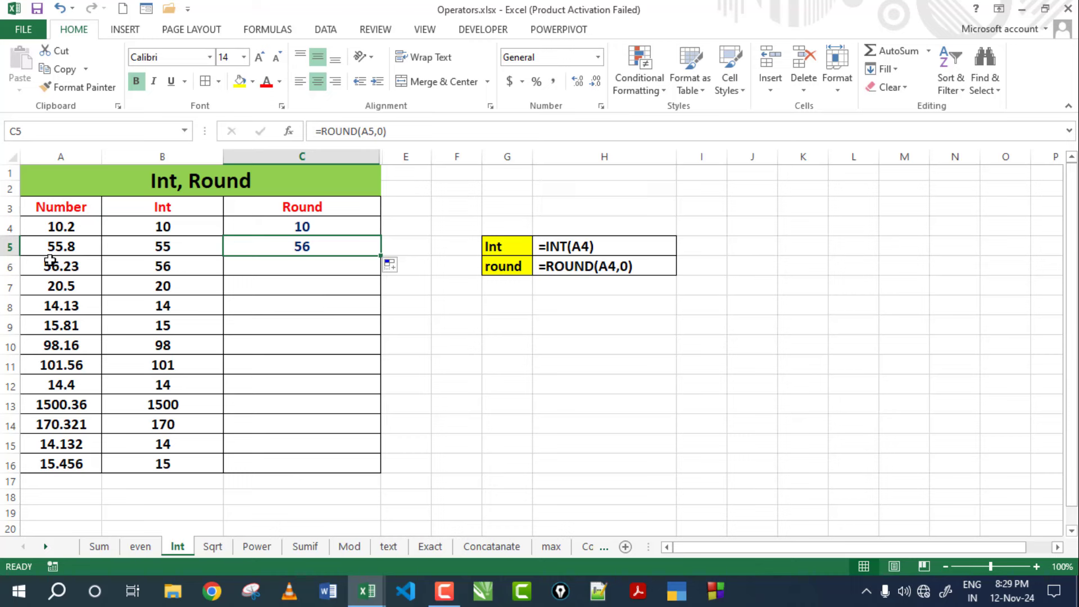
click(492, 378)
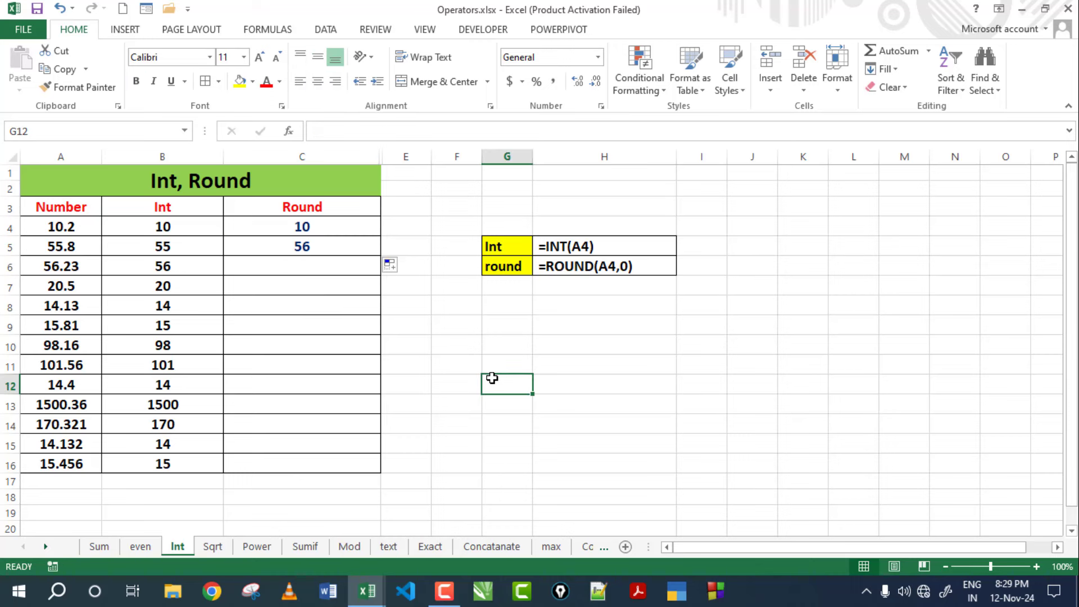
Enter 0.5 in G12, then check the ROUND formulas in C4 and C5.
text(.5)
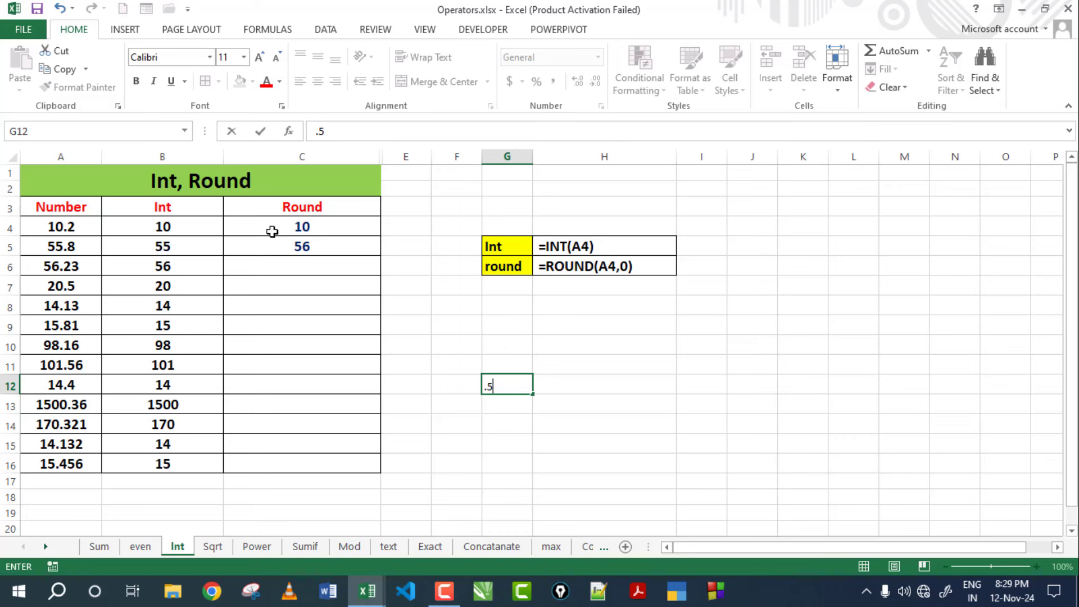
click(318, 231)
click(340, 294)
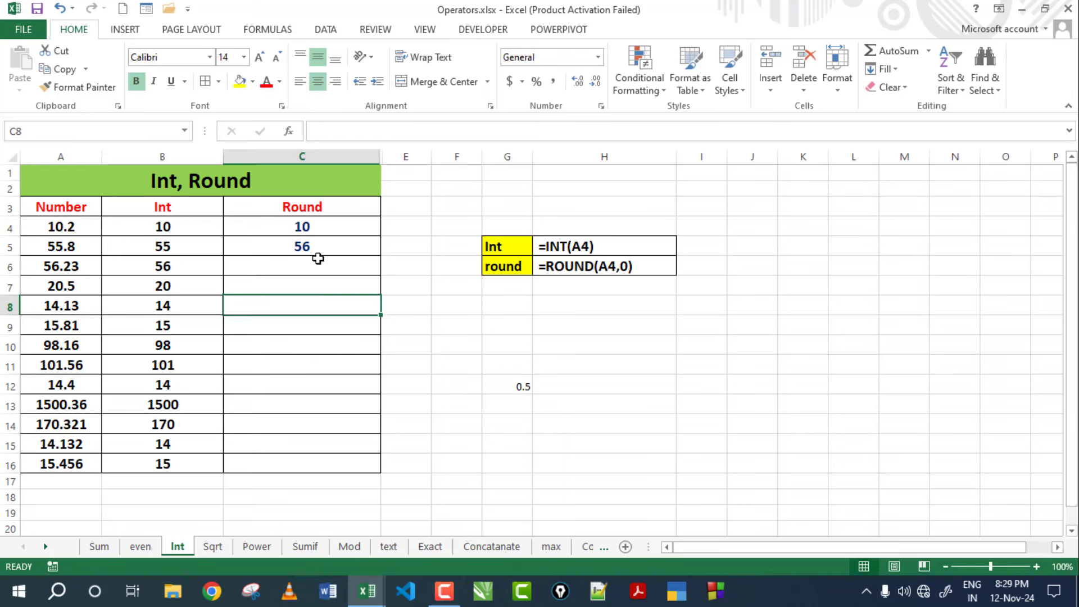
click(315, 251)
click(316, 265)
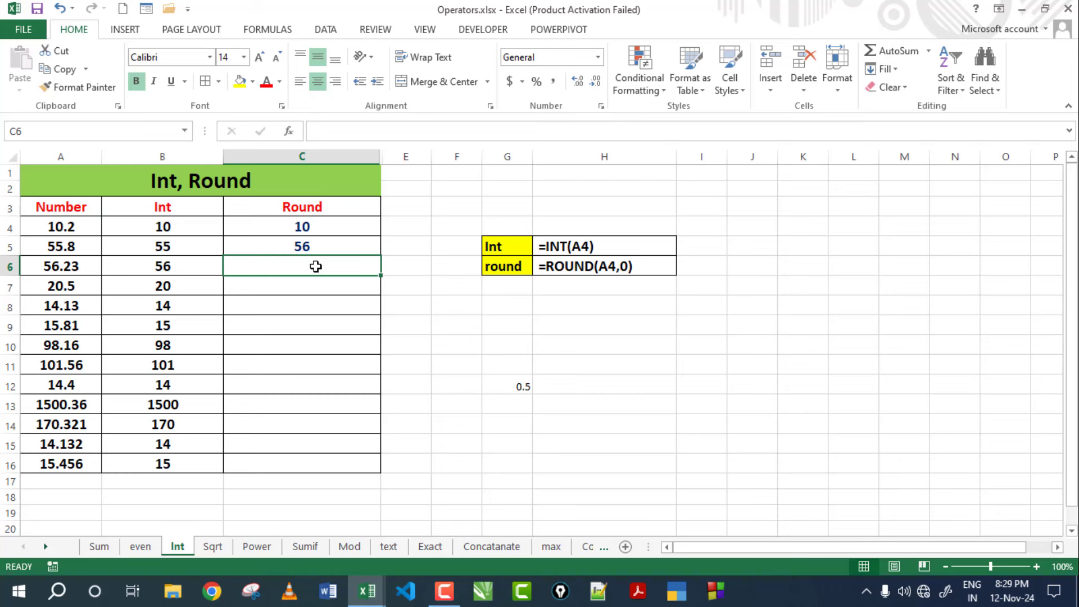
Copy the ROUND formula into C6 and down to C16, then compare results with 1500.36 and 15.456.
key(ctrl+d)
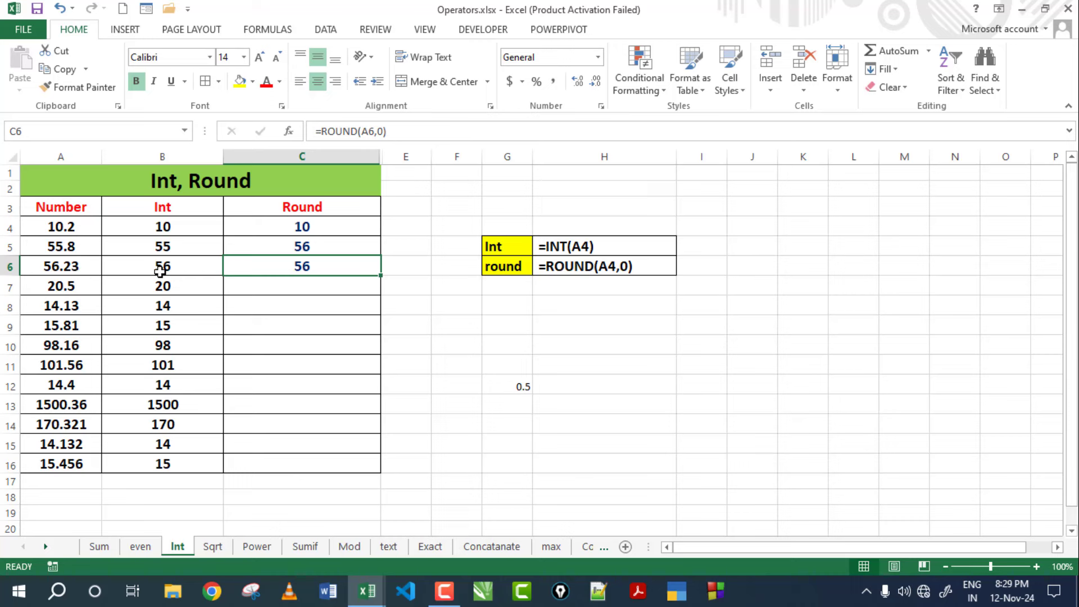
click(357, 229)
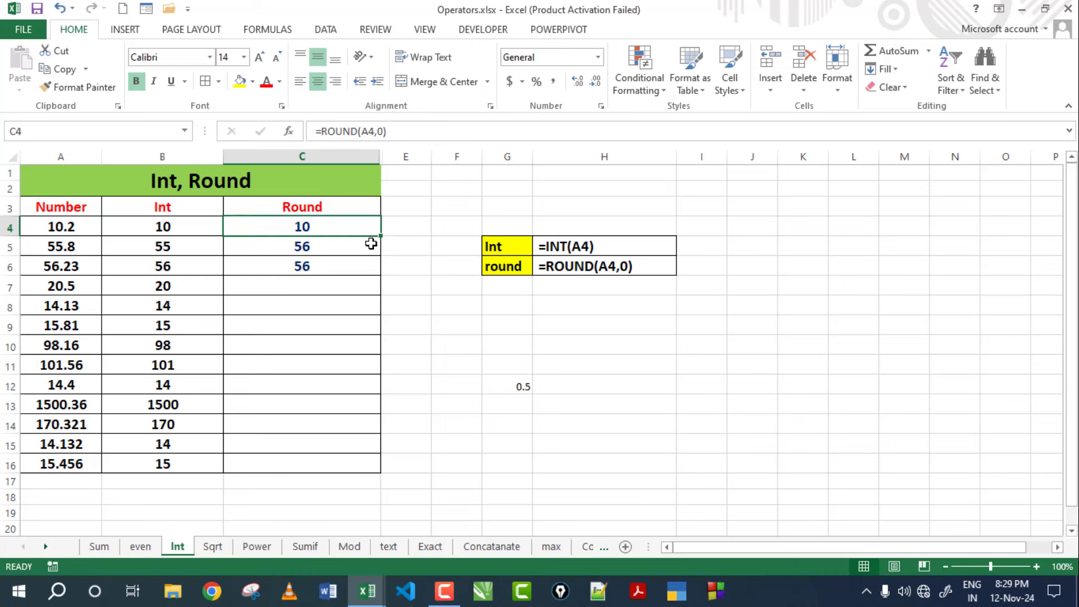
drag(382, 238, 356, 462)
click(309, 409)
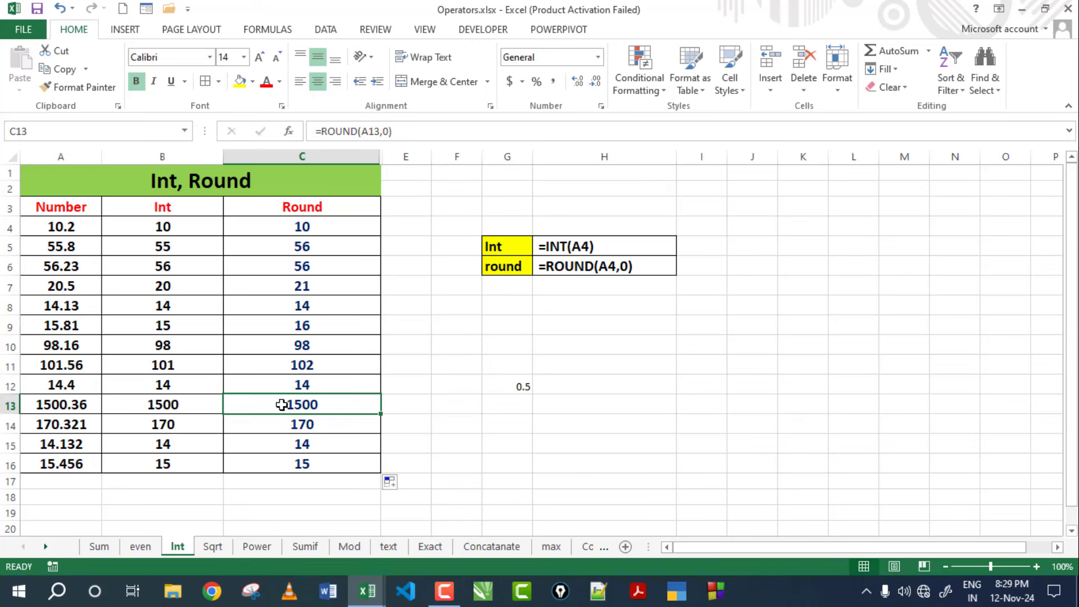
click(88, 403)
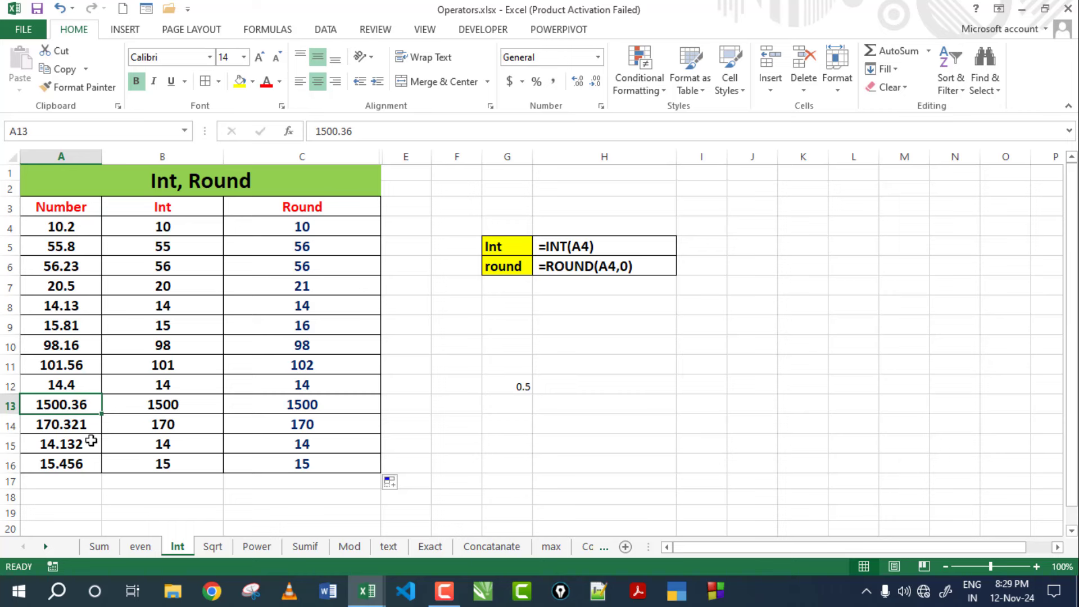
click(81, 464)
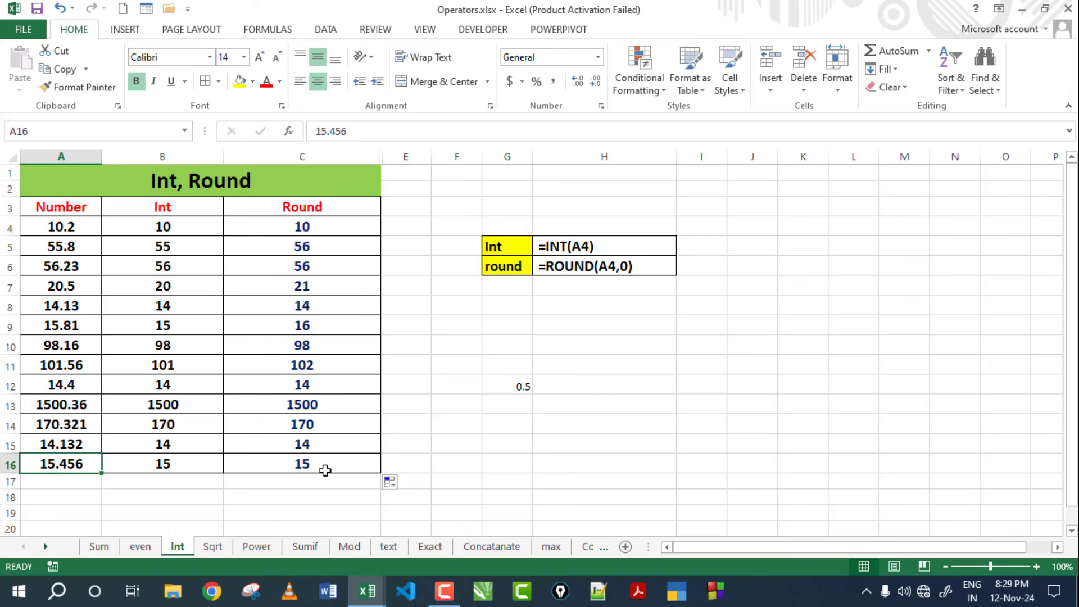
click(73, 247)
click(83, 464)
Change A13 to 1500.8 so C13 rounds to 1501, then recheck the C4 and B4 formulas.
click(77, 406)
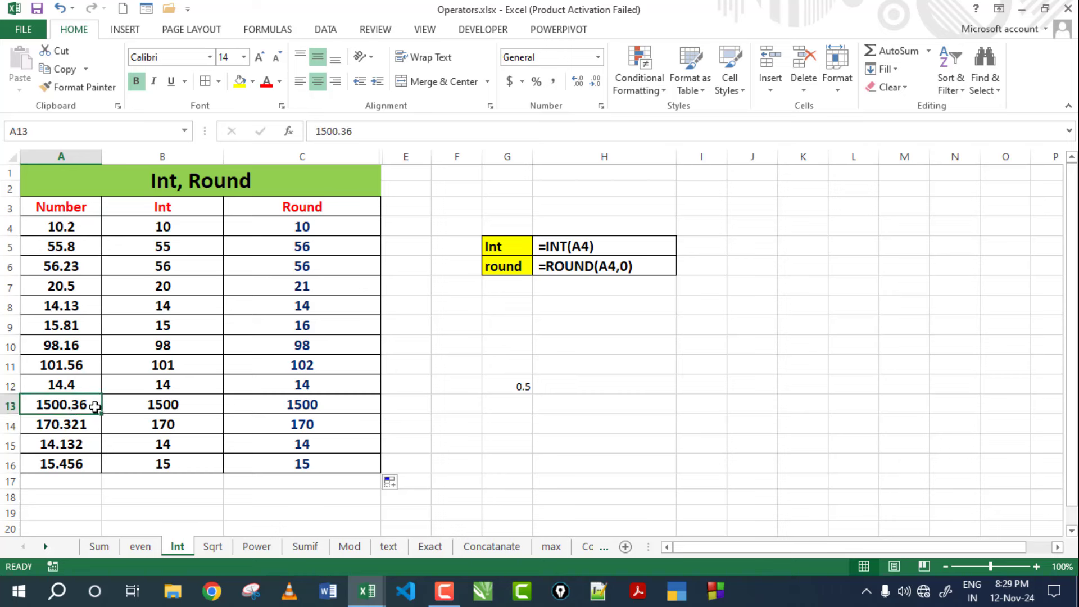
text(1)
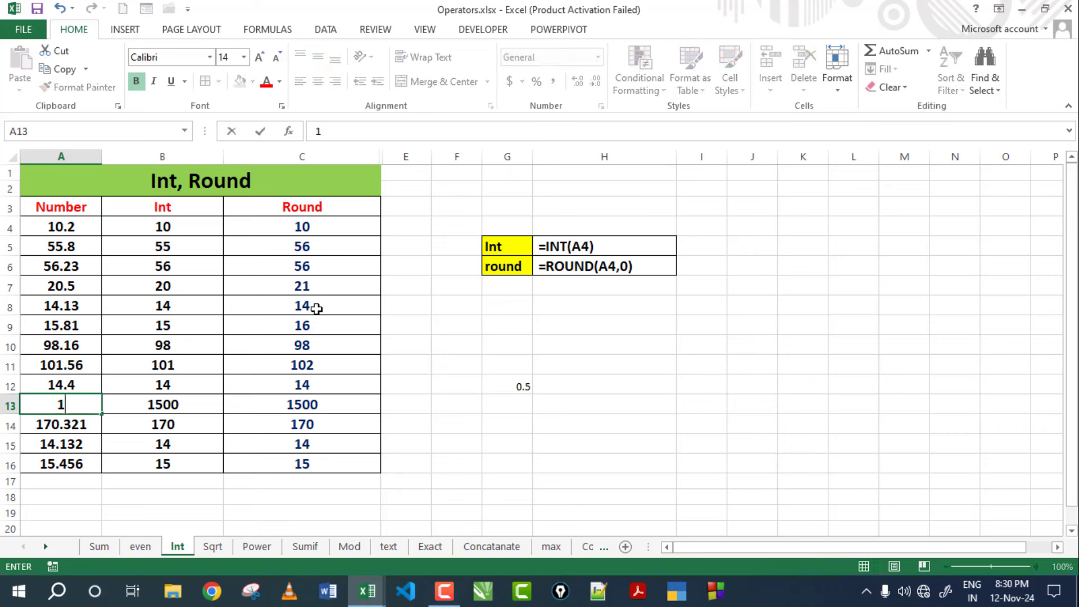
text(500.80)
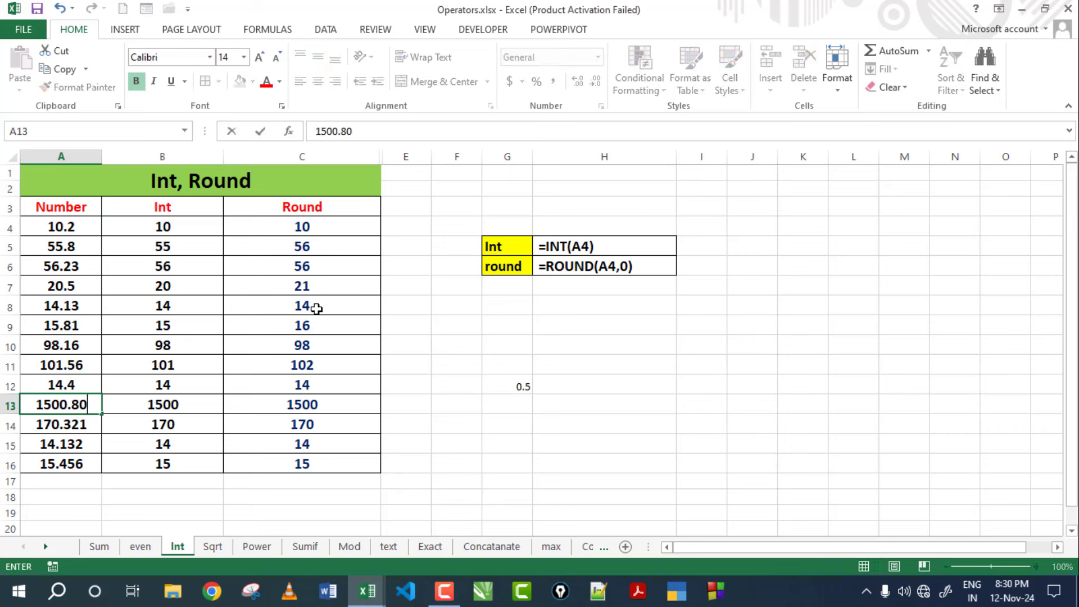
key(Return)
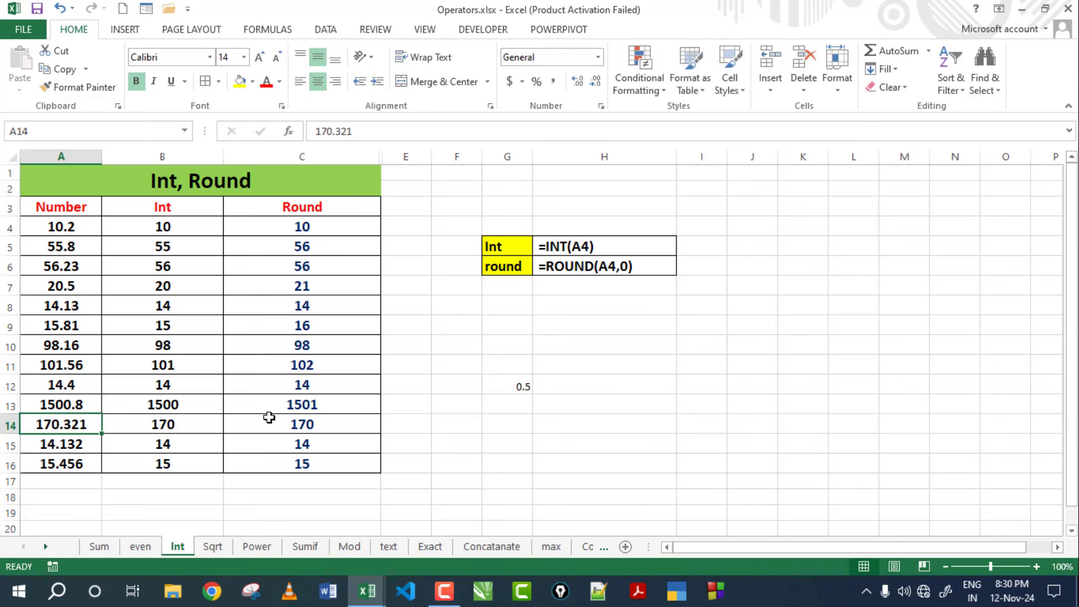
click(307, 409)
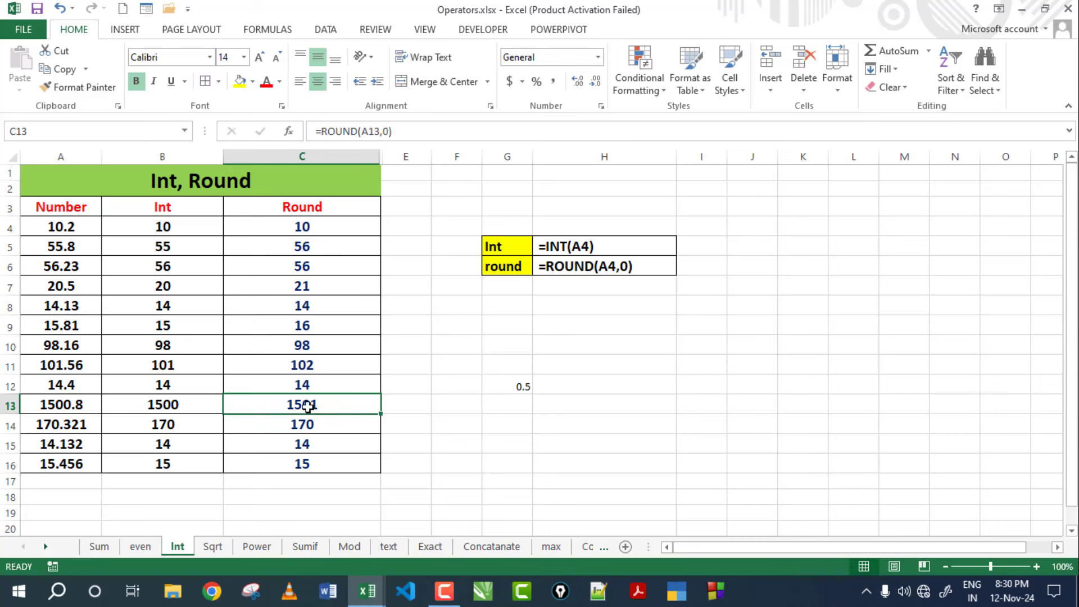
click(307, 228)
click(163, 225)
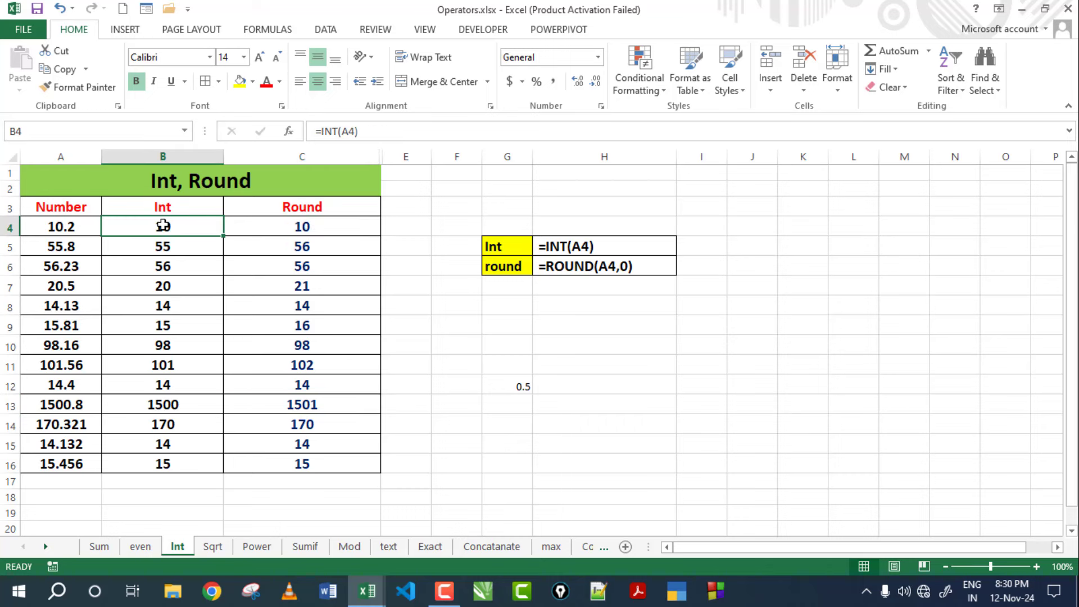
Switch to the Sqrt sheet and clear the Results range B4:B16.
key(ctrl+Page_Down)
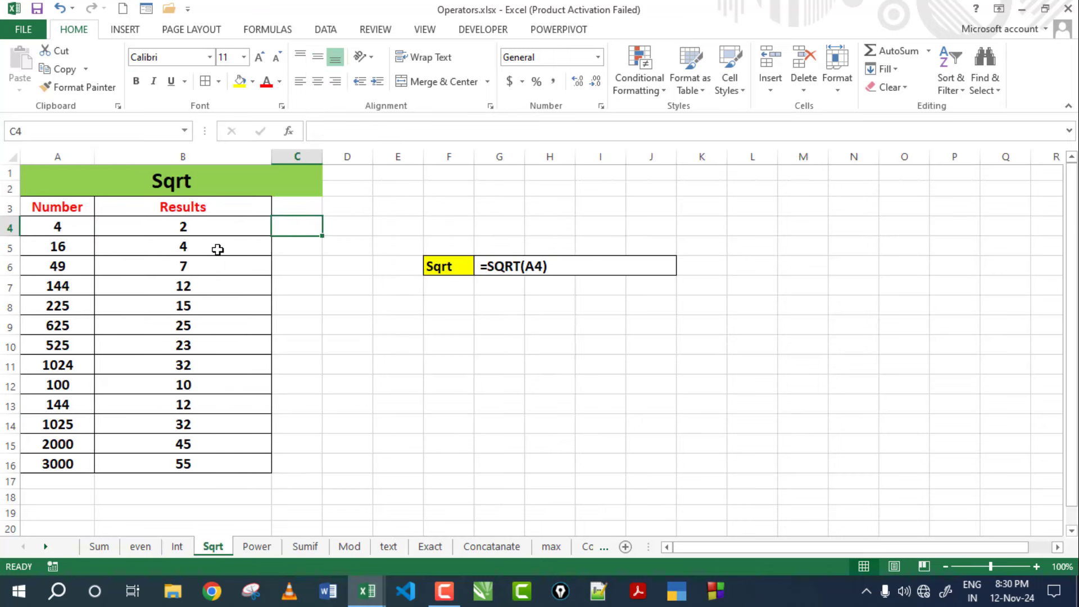
click(192, 176)
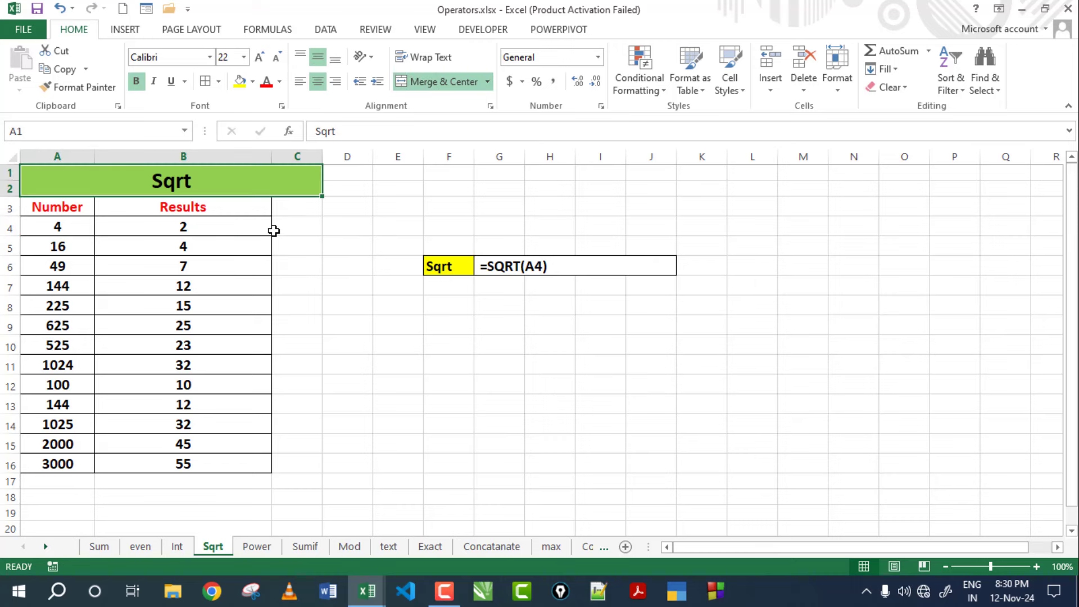
click(231, 227)
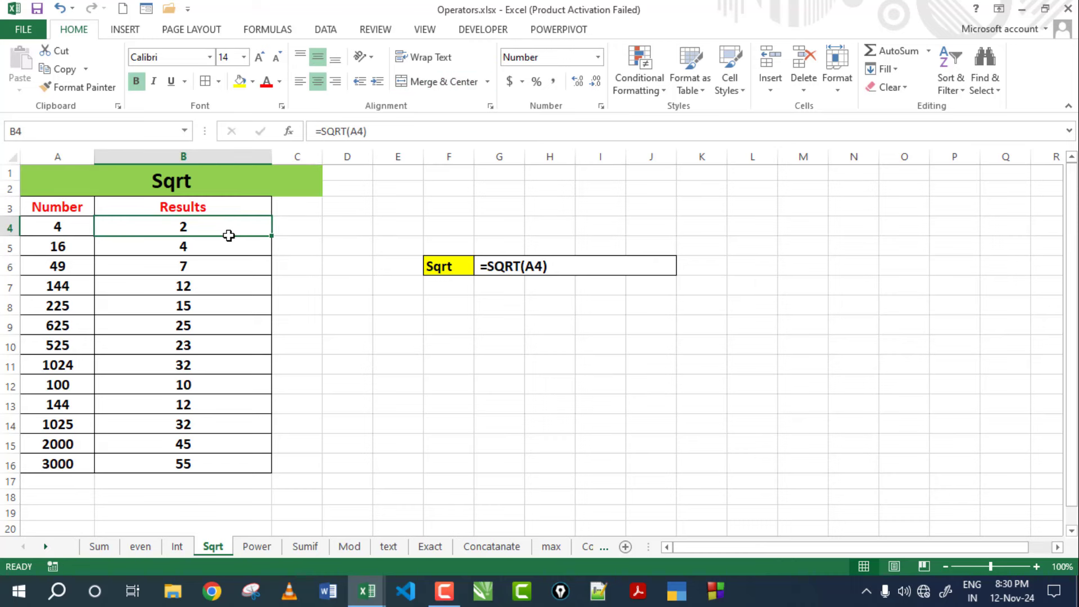
drag(229, 236, 213, 462)
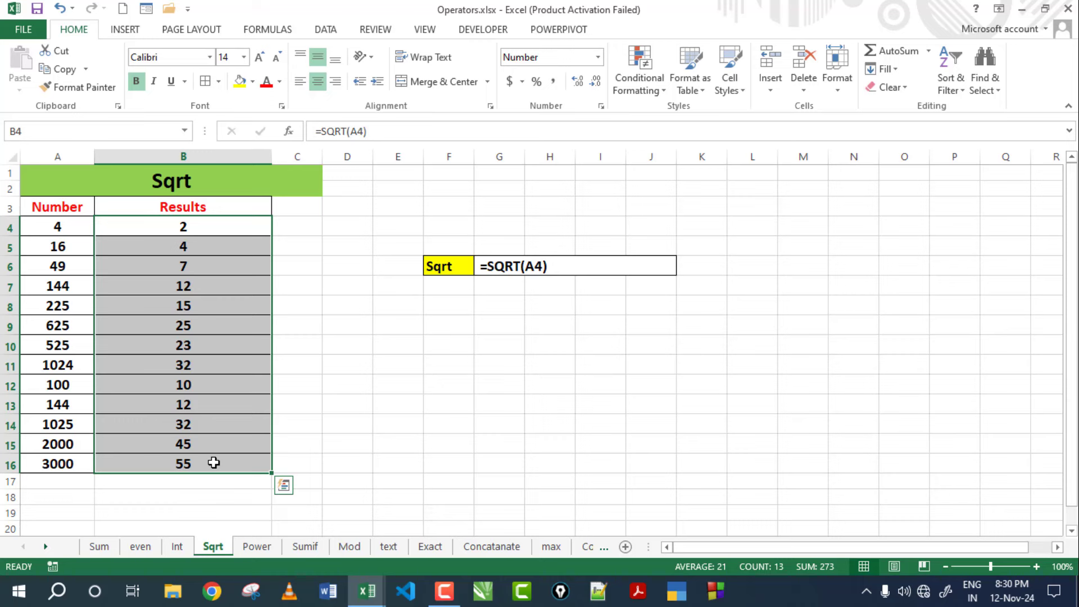
key(Delete)
click(188, 440)
Enter =SQRT(A4) in B4.
click(203, 226)
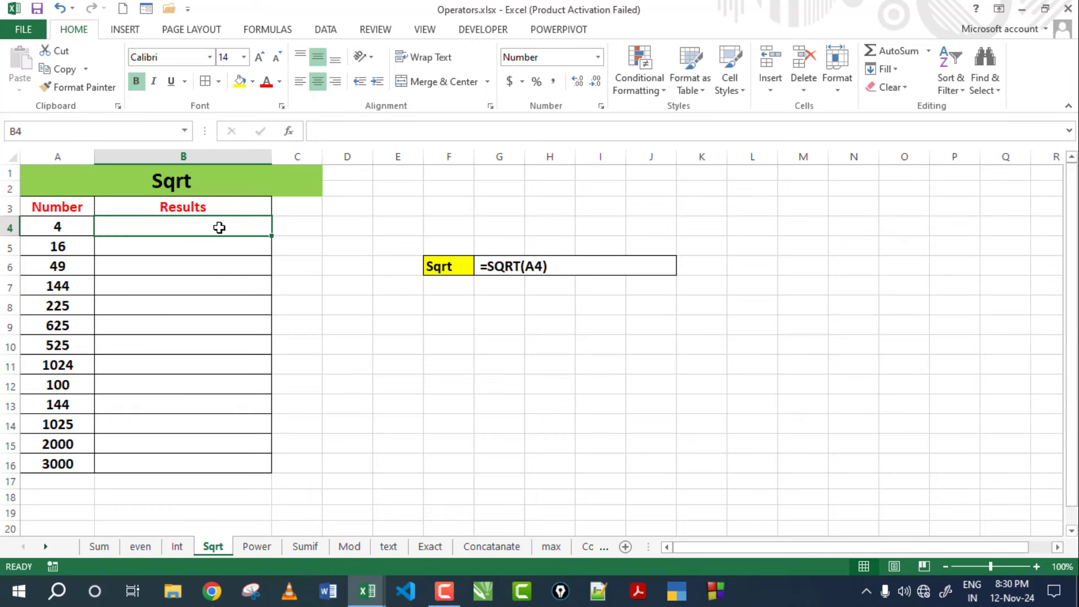
click(56, 222)
click(225, 222)
text(=sqrt)
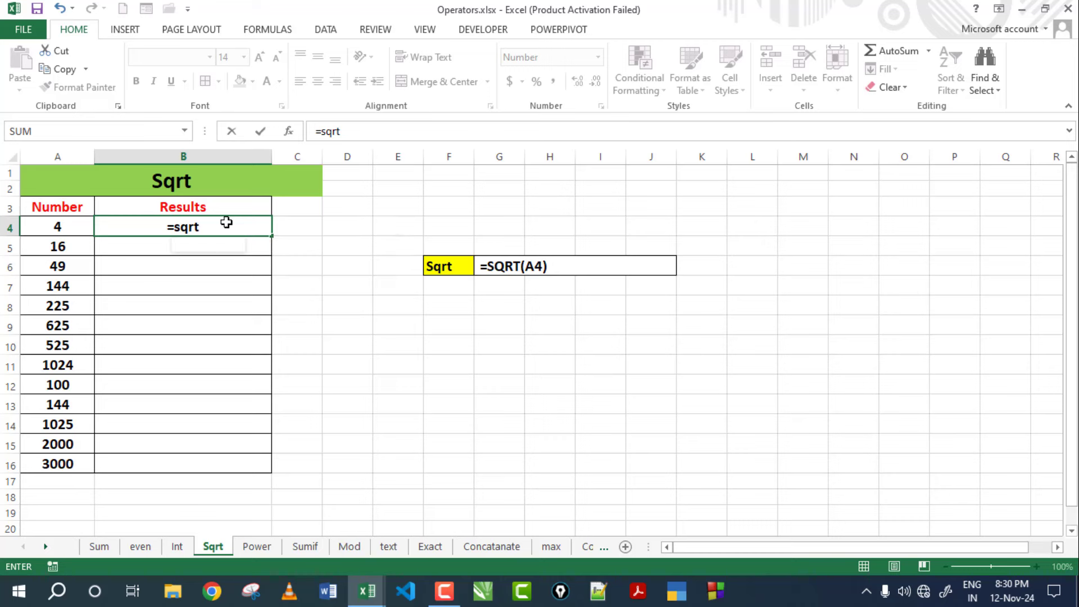
text(()
click(56, 224)
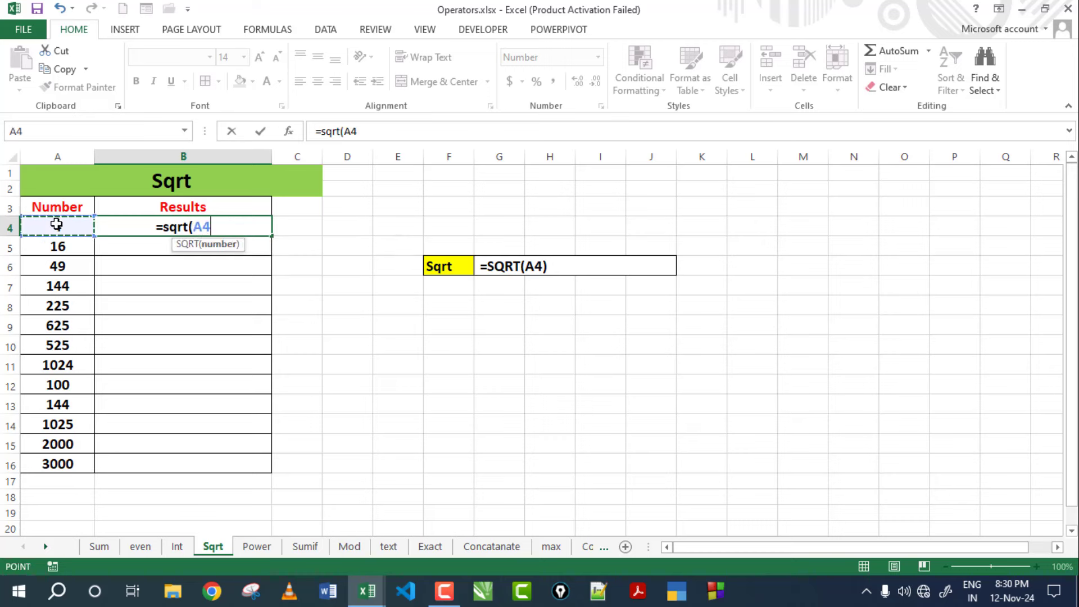
text())
key(Return)
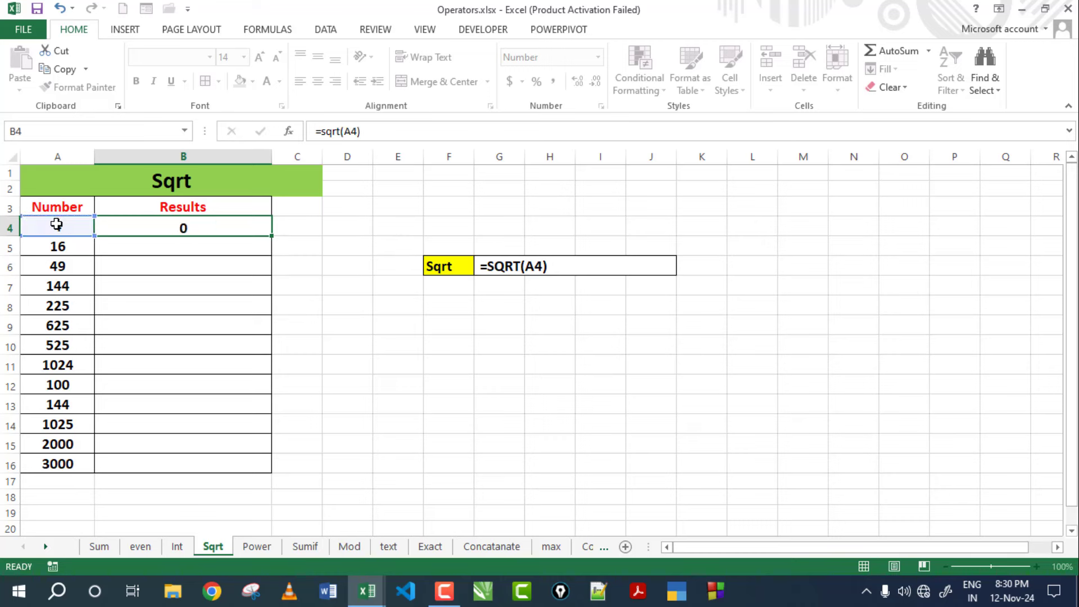
Check B4's square root of 4 and fill the SQRT formula down to B16.
click(215, 224)
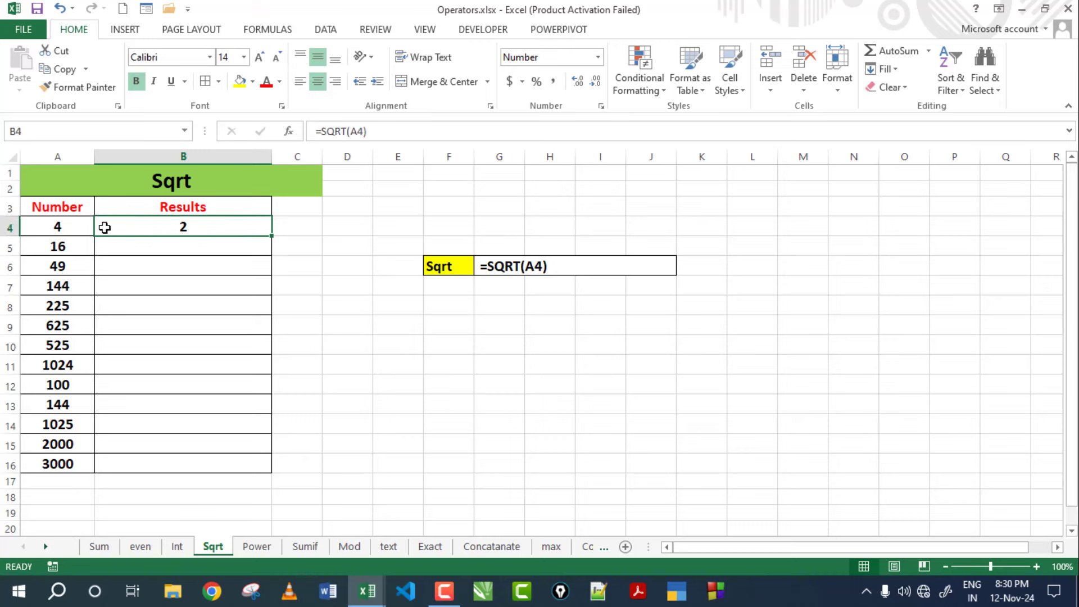
click(56, 226)
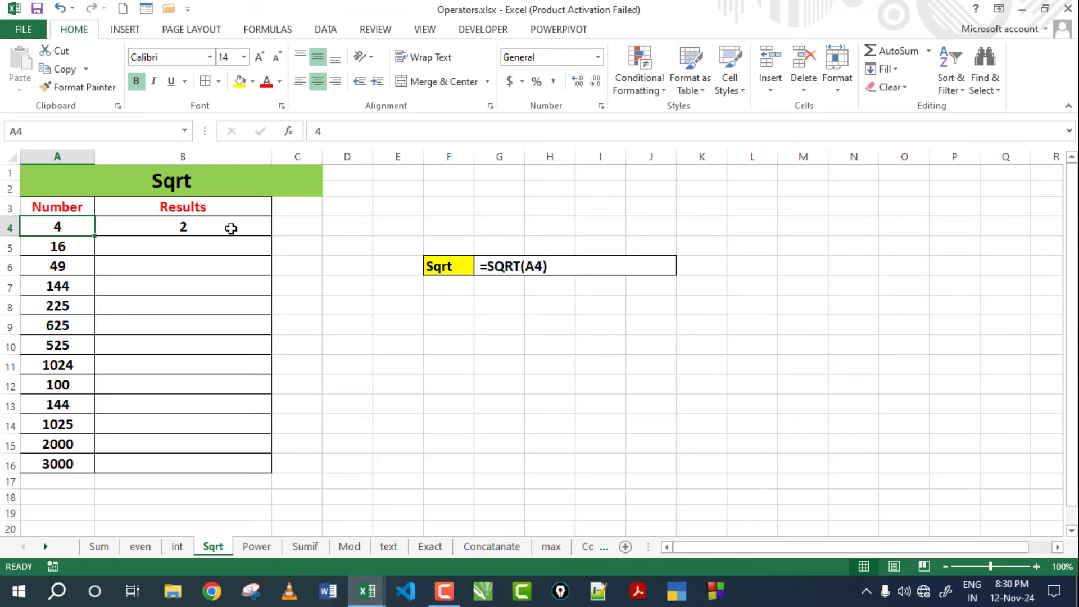
click(231, 226)
click(52, 225)
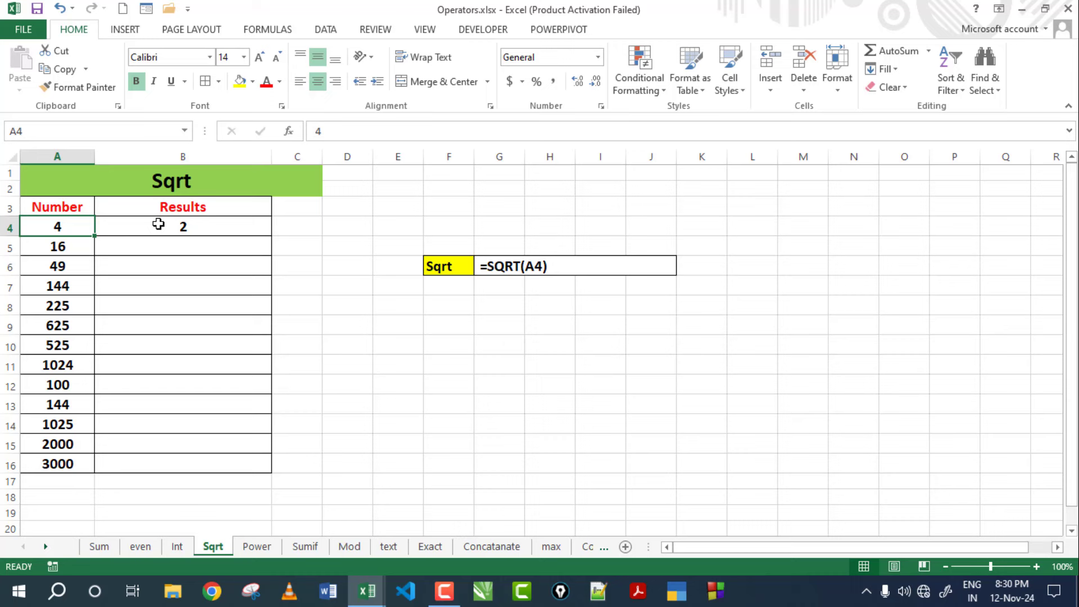
click(203, 226)
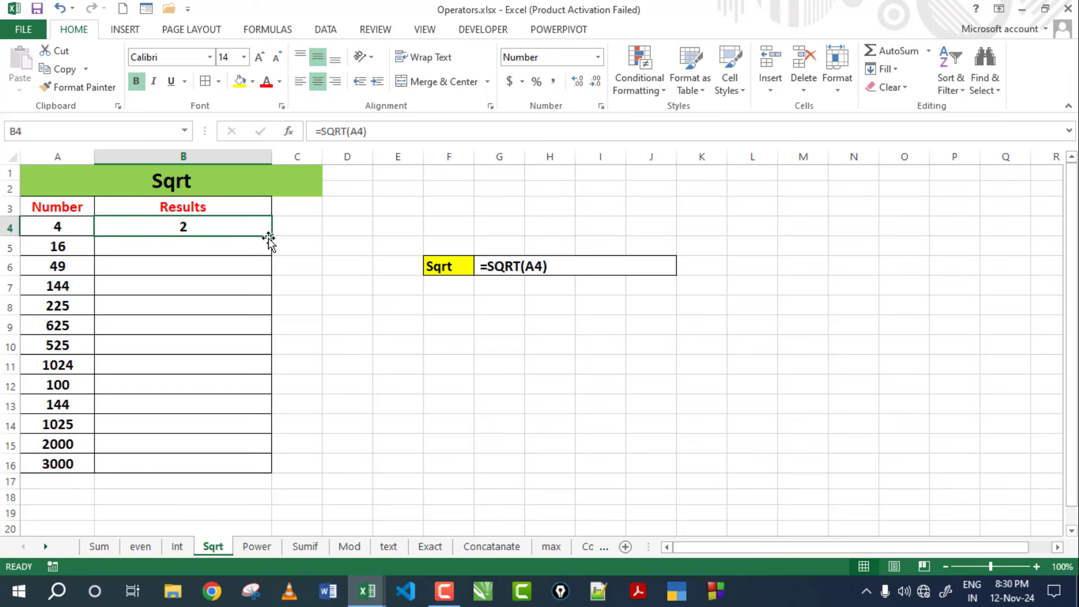
drag(273, 236, 267, 471)
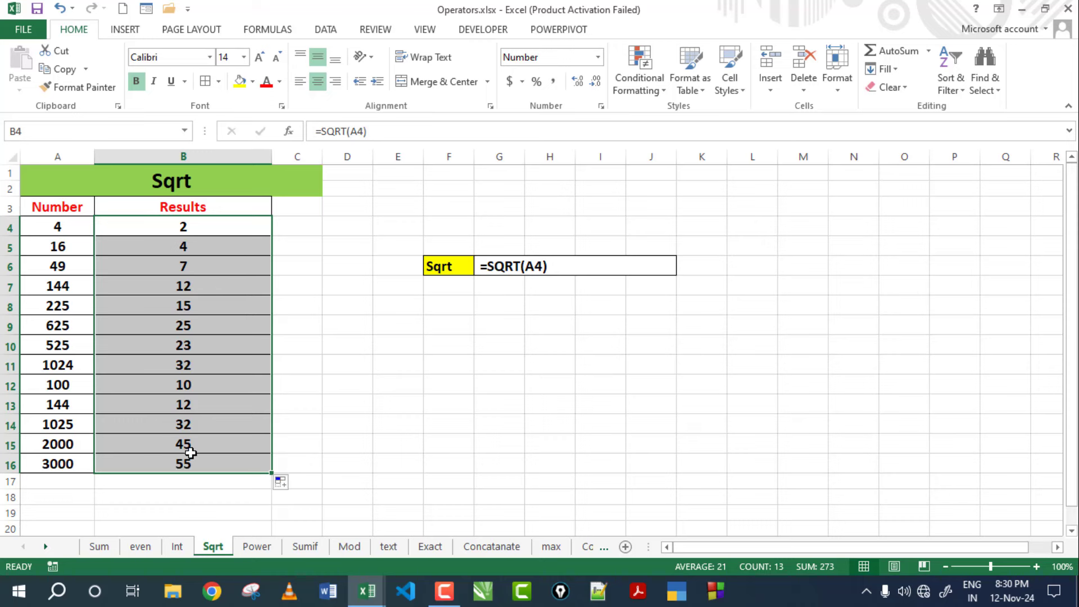
click(305, 262)
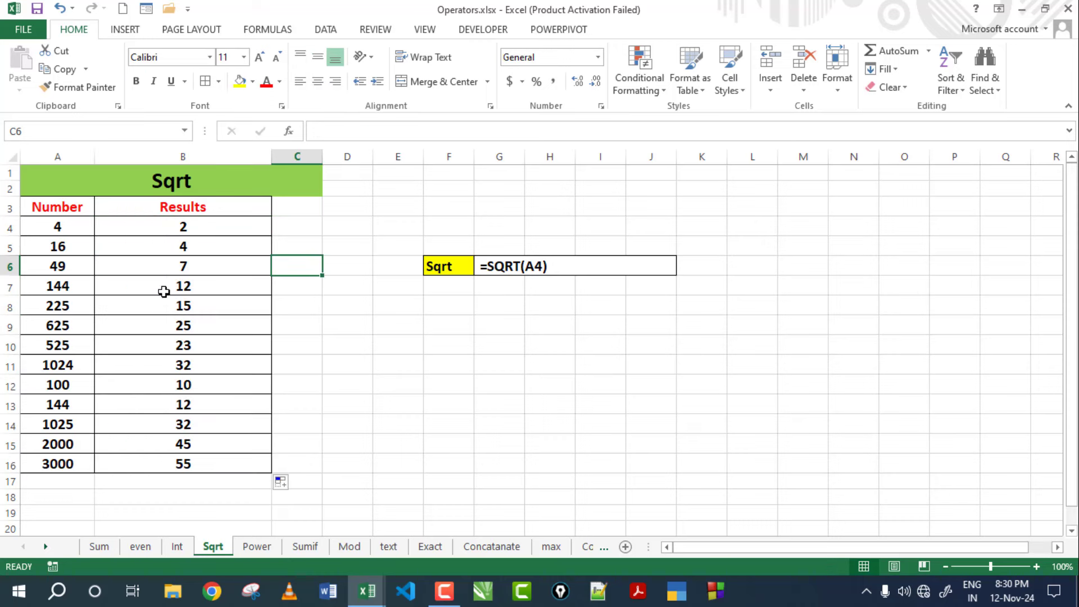
Put a =7*7 check value of 49 in C6 beside the Sqrt table.
click(58, 270)
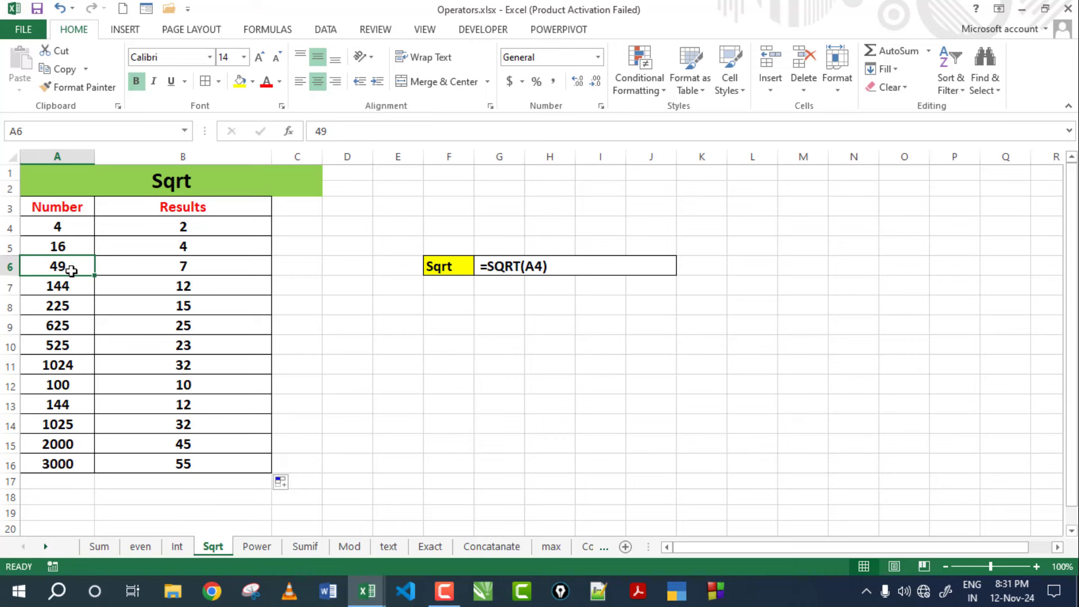
click(310, 266)
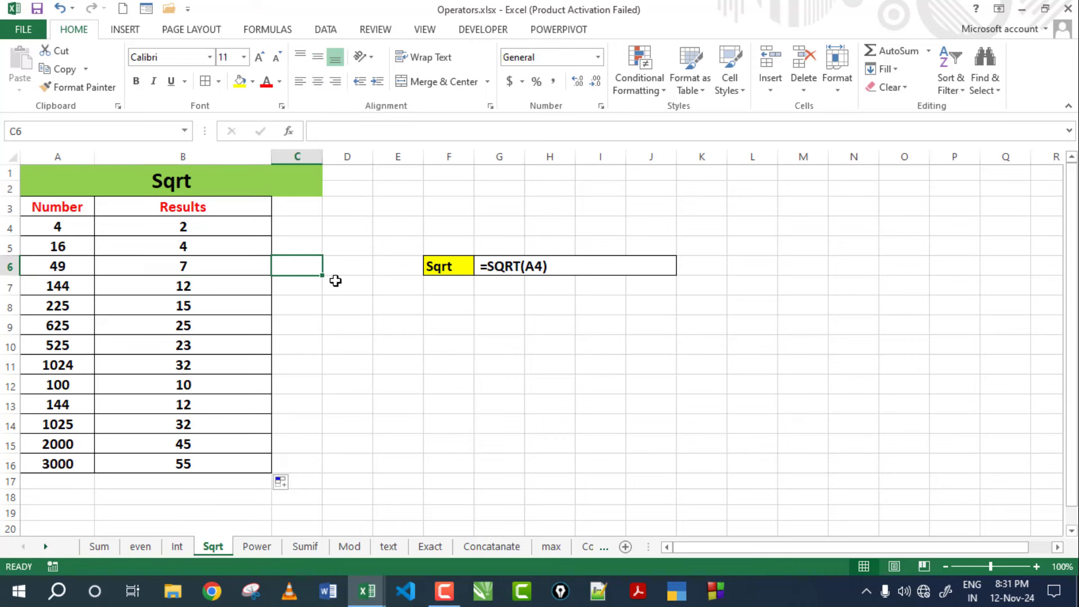
text(=7*7)
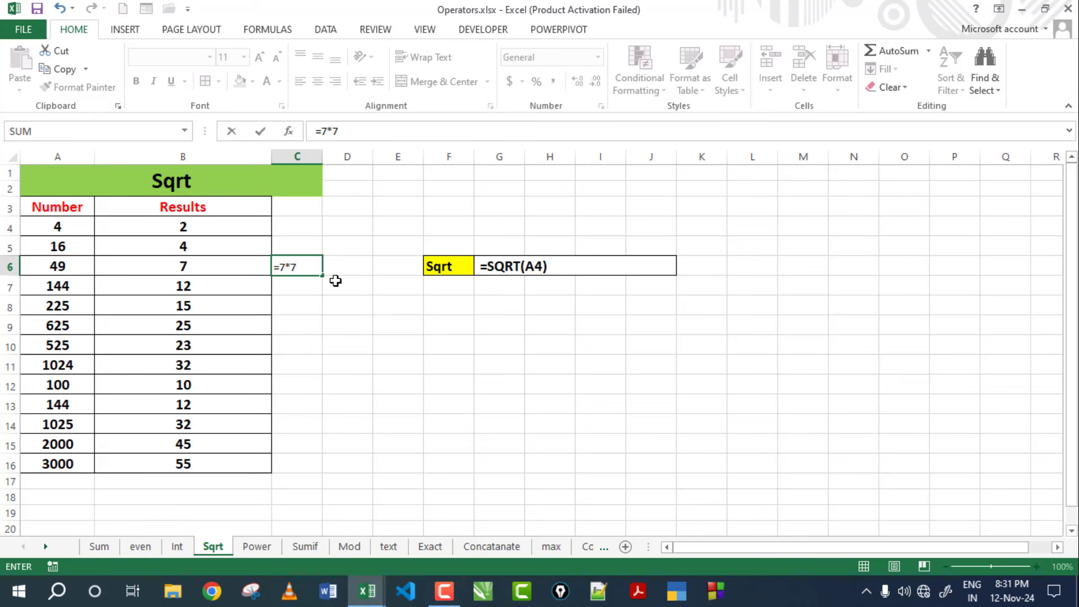
key(Return)
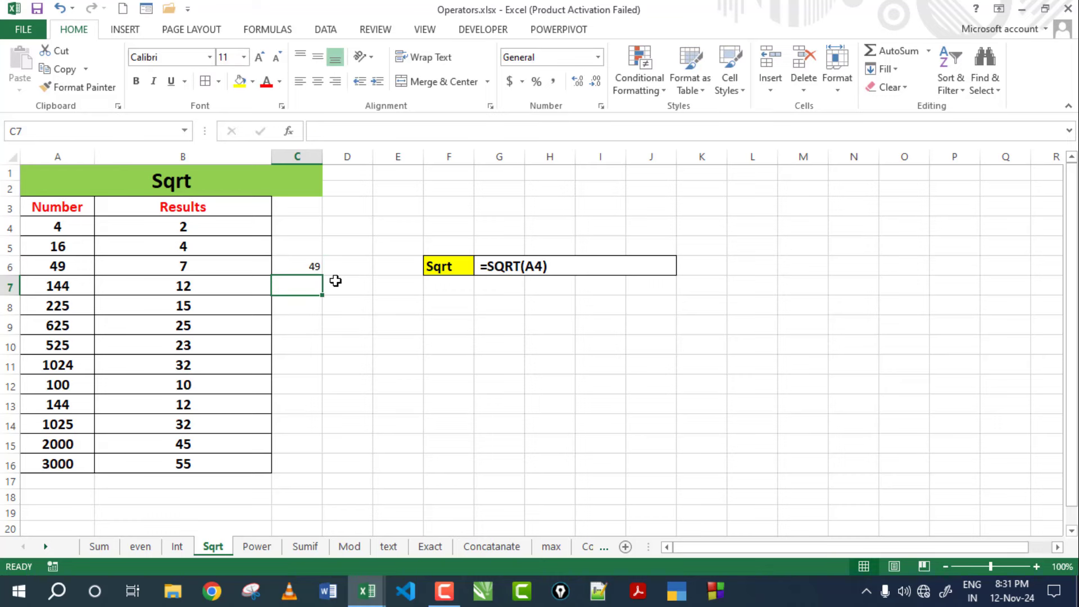
click(313, 269)
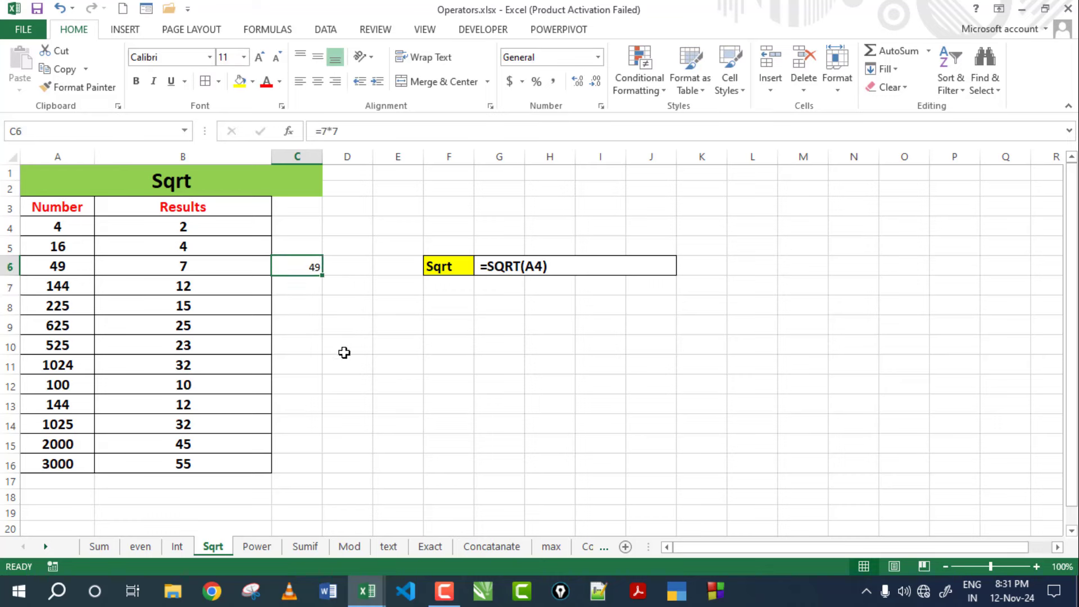
Delete the 49 check value from C6 and review the =SQRT(A4) example in G6.
click(205, 224)
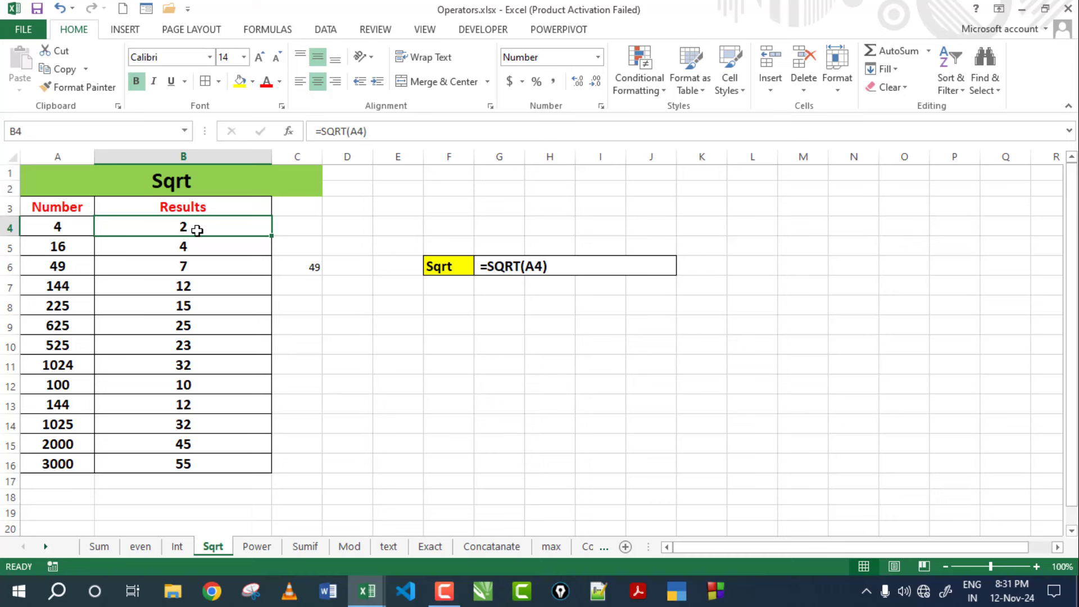
click(309, 246)
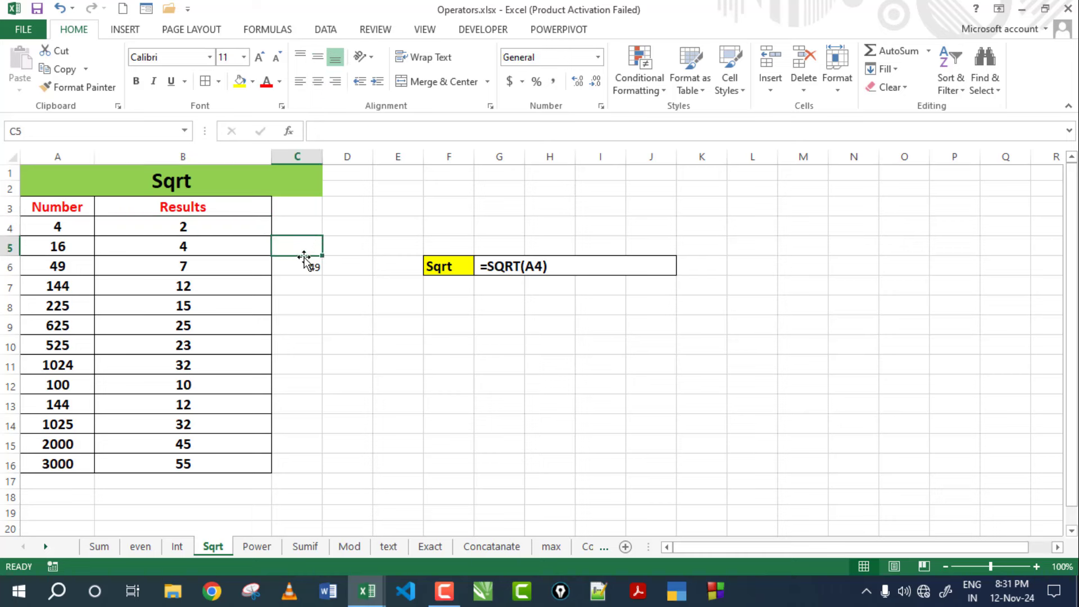
click(315, 264)
key(Delete)
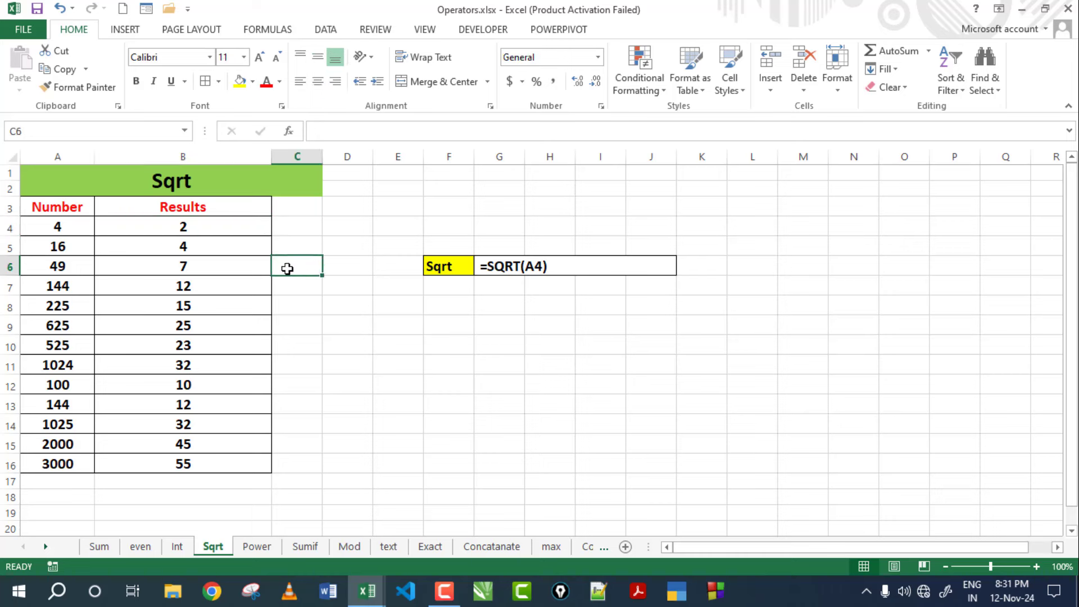
click(528, 266)
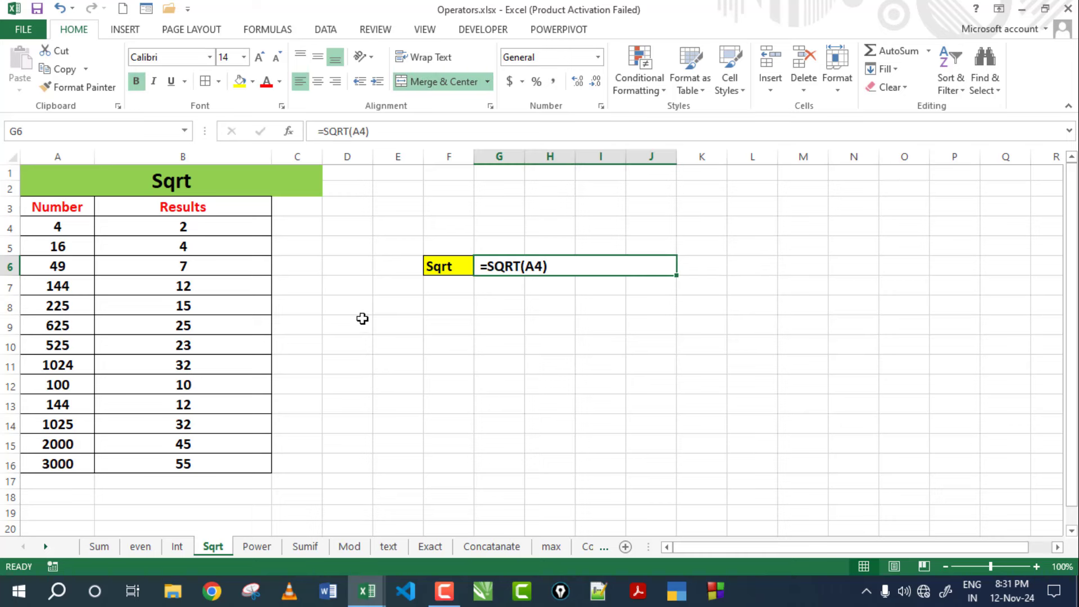
key(ctrl+Page_Down)
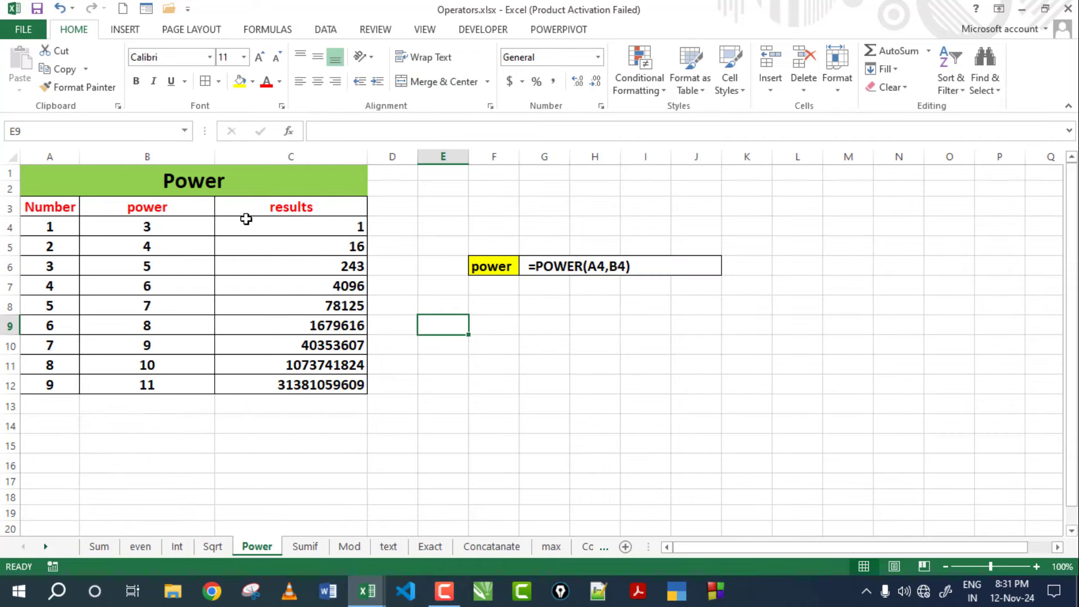
click(179, 188)
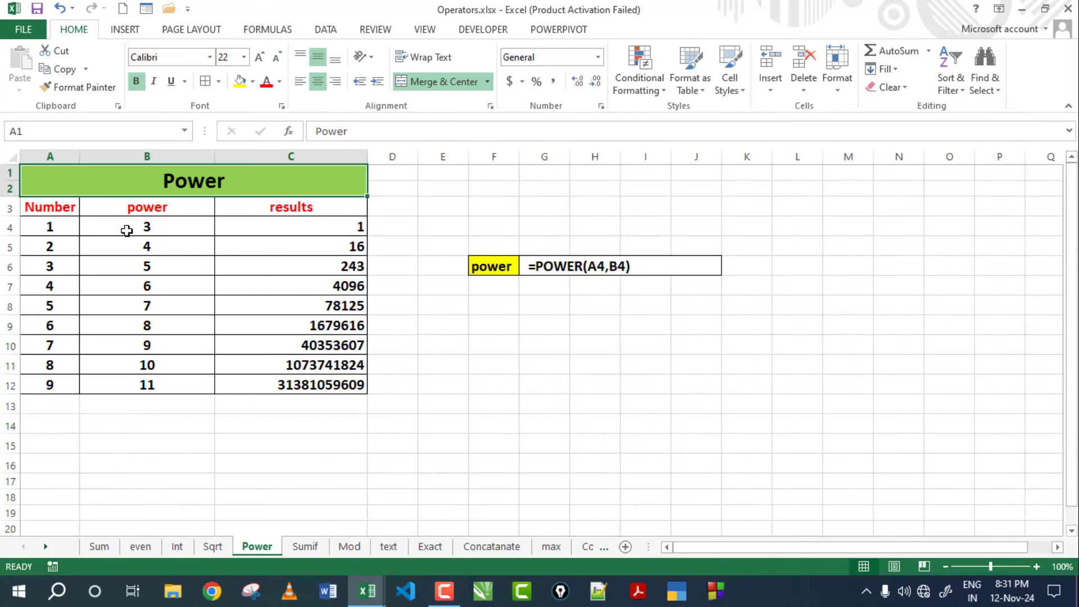
click(279, 228)
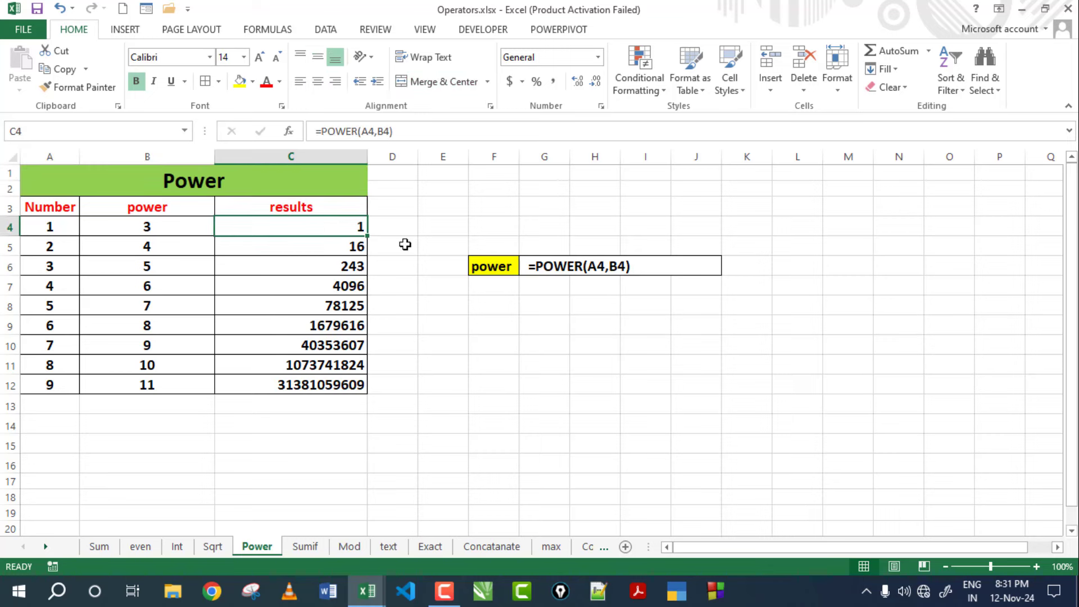
double_click(321, 228)
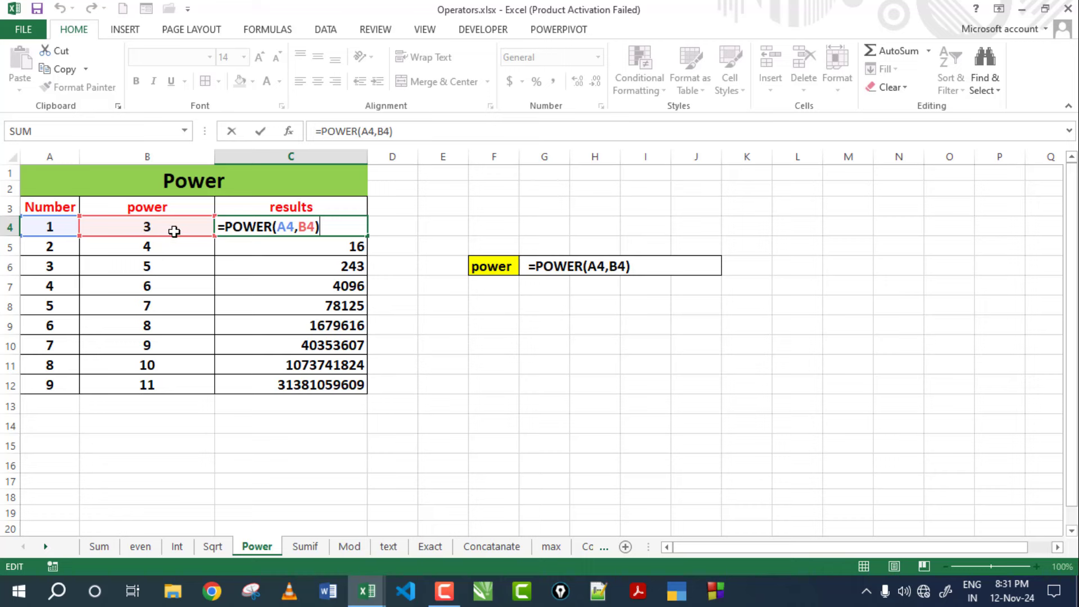
key(Return)
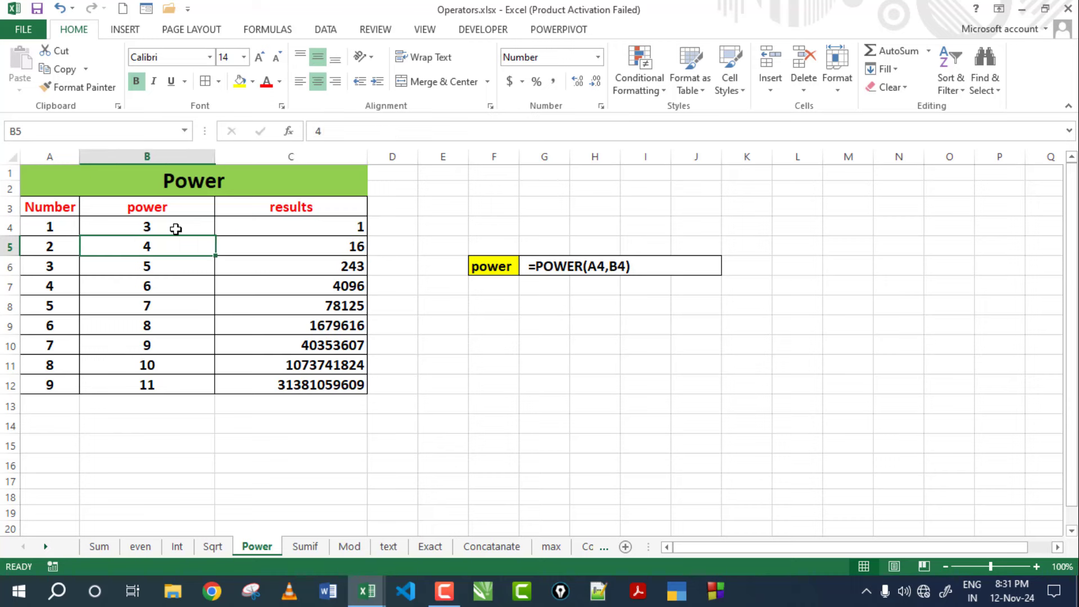
key(Right)
key(Left)
key(Left)
key(Left)
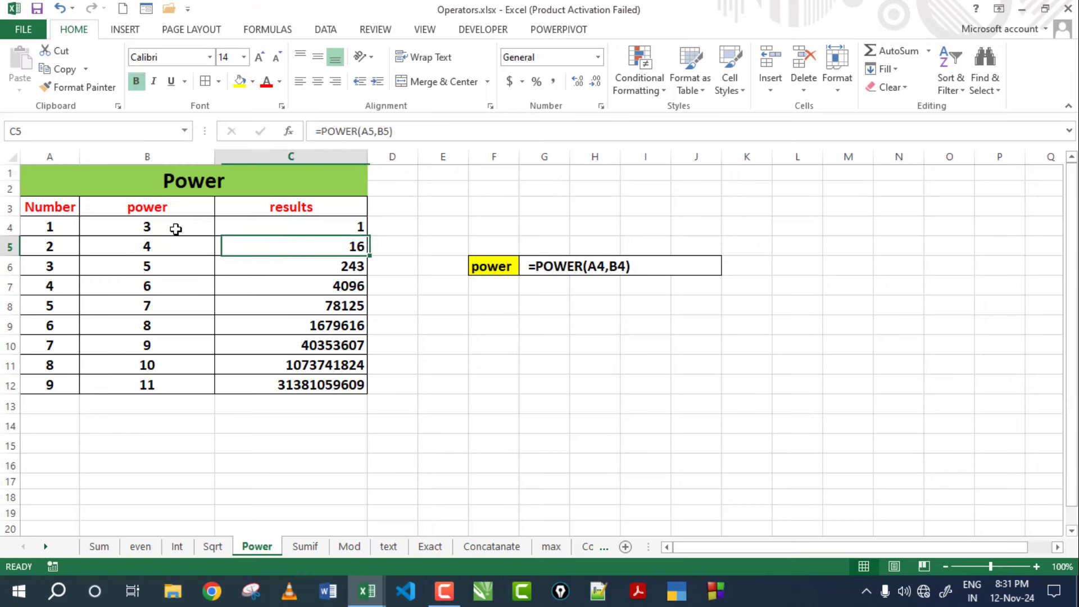
key(Right)
key(Right)
key(Right)
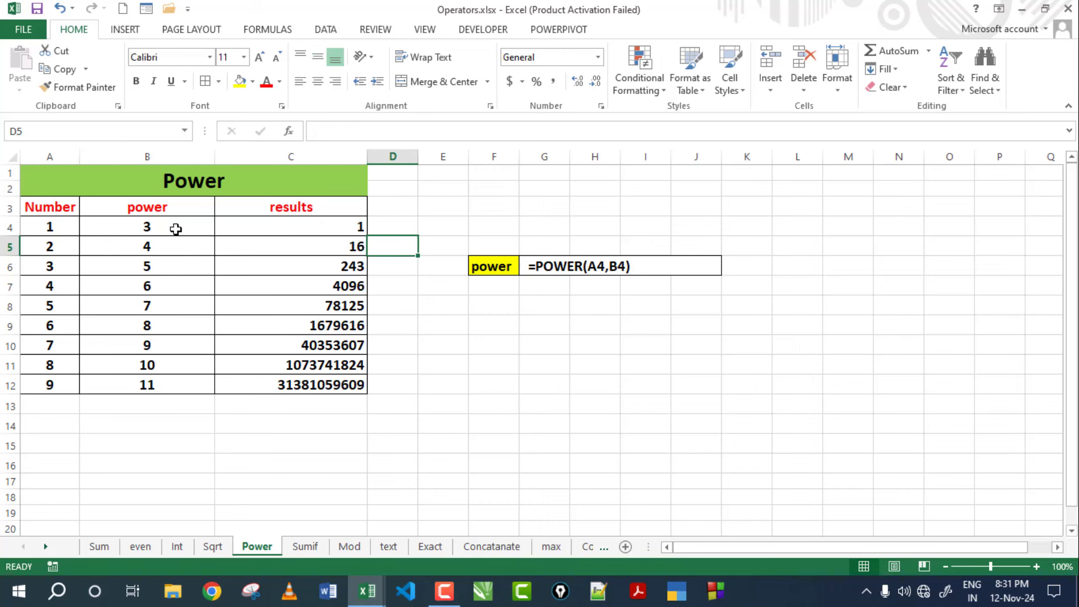
Enter =2*2*2*2 in D5 to confirm that 2 to the power 4 equals 16.
text(=2*2*2*2)
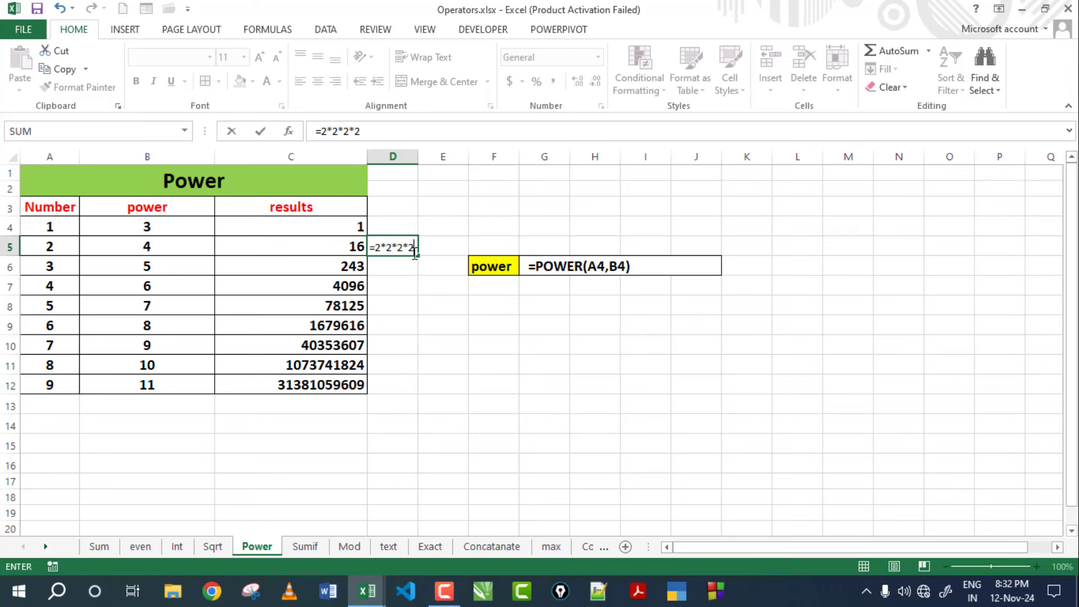
key(Return)
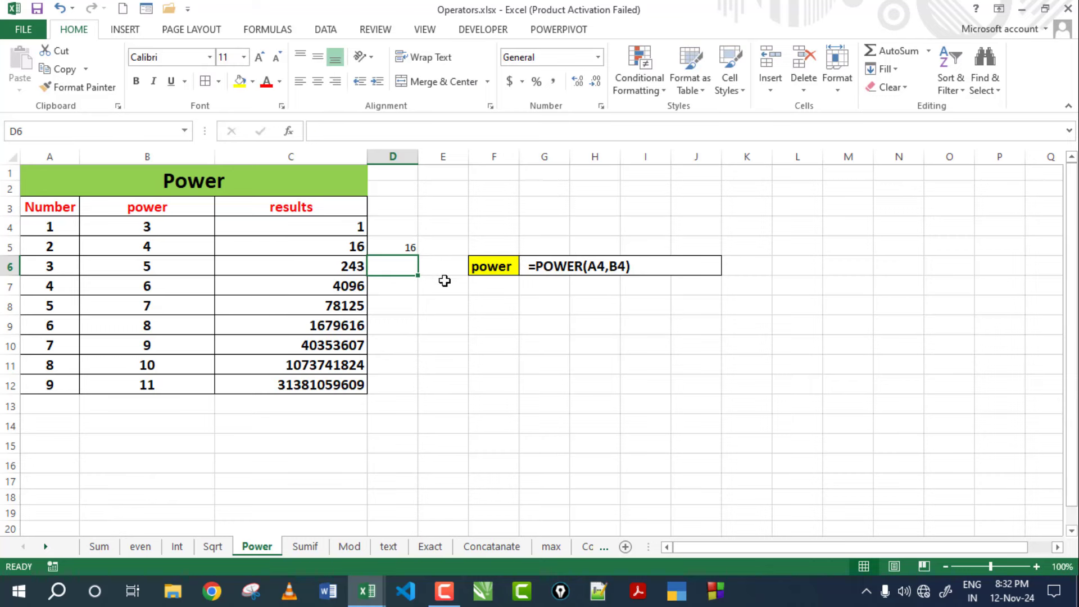
click(412, 249)
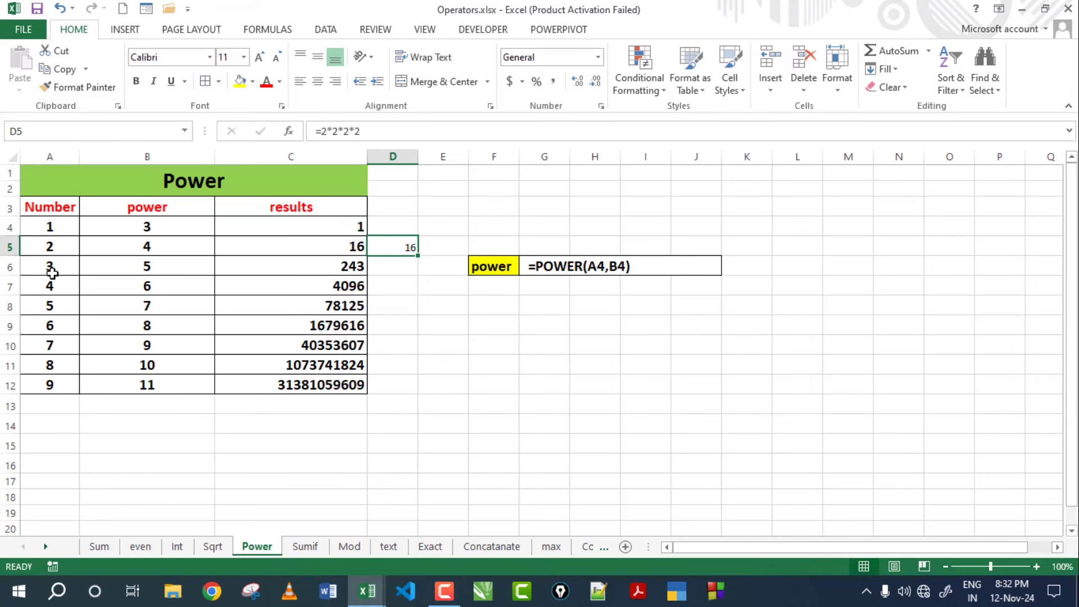
click(46, 269)
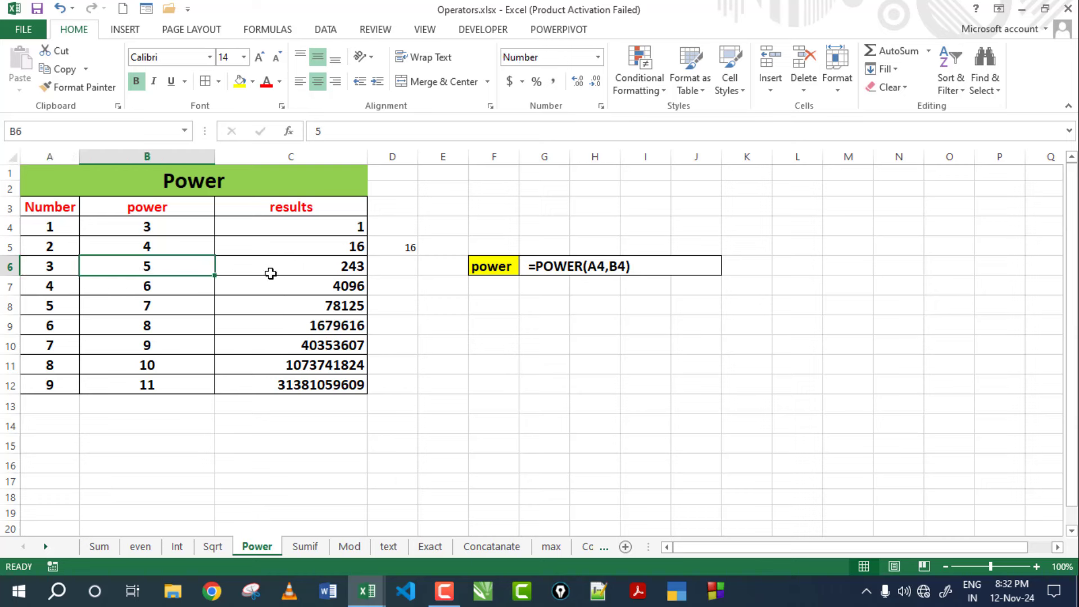
click(51, 286)
click(113, 283)
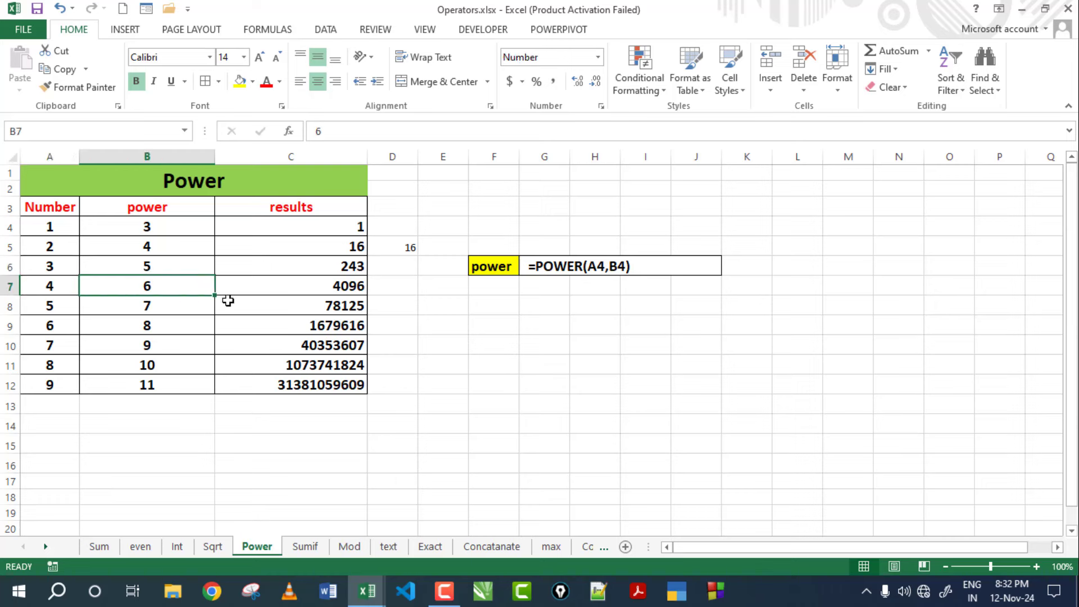
Fill the POWER formula from C4 down to C12, then go to the Sumif sheet.
click(340, 226)
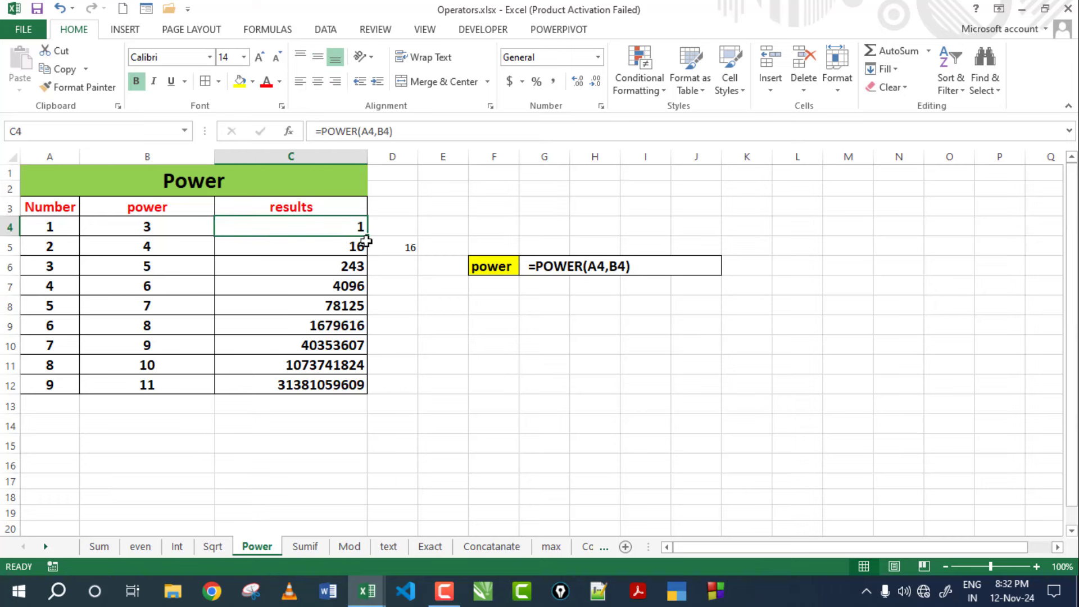
drag(367, 237, 364, 393)
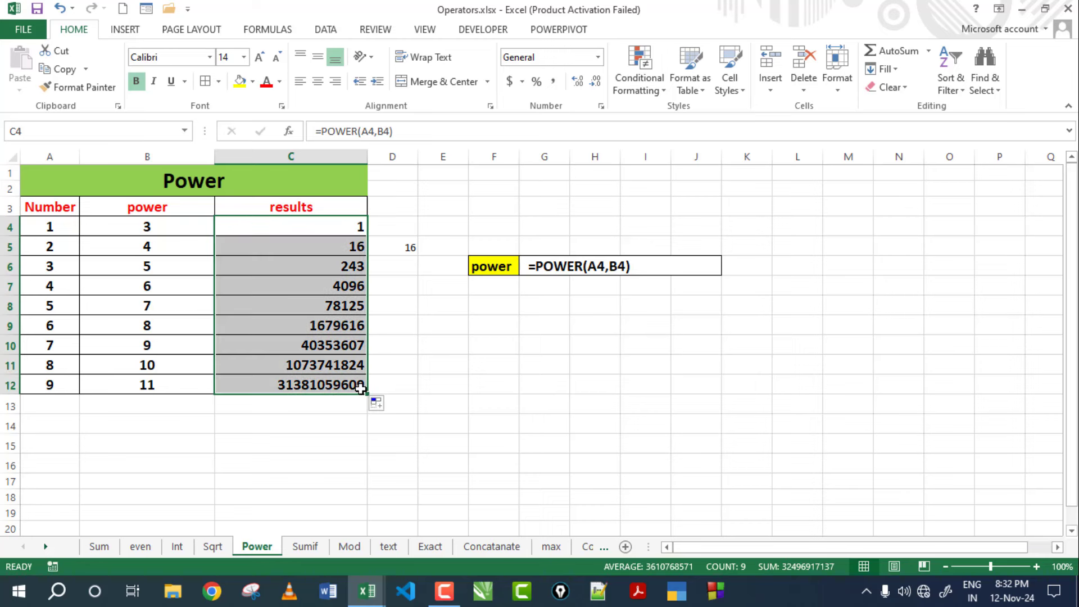
click(404, 340)
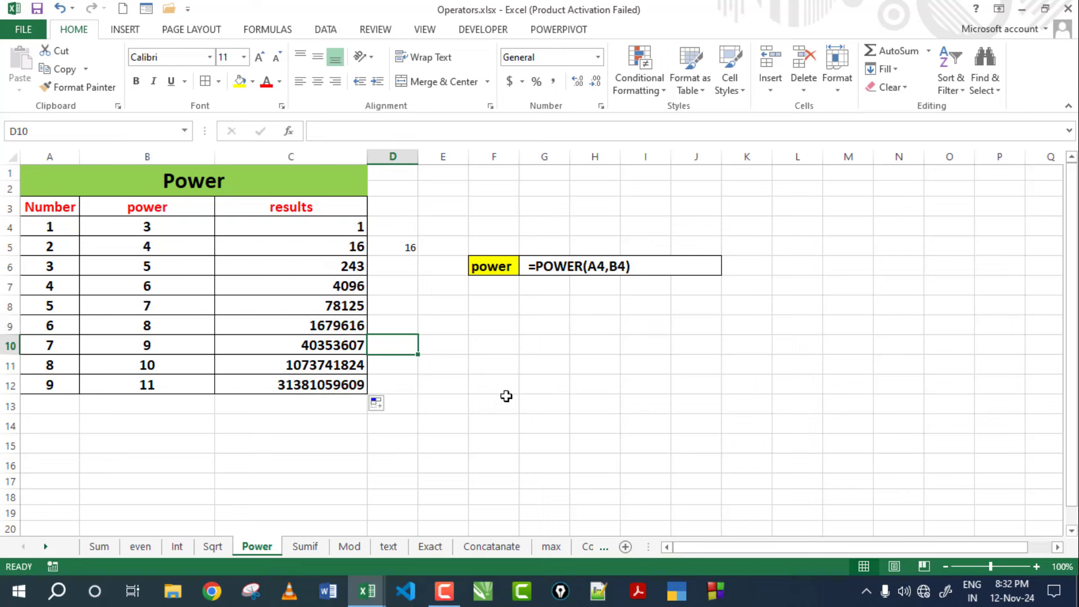
click(507, 406)
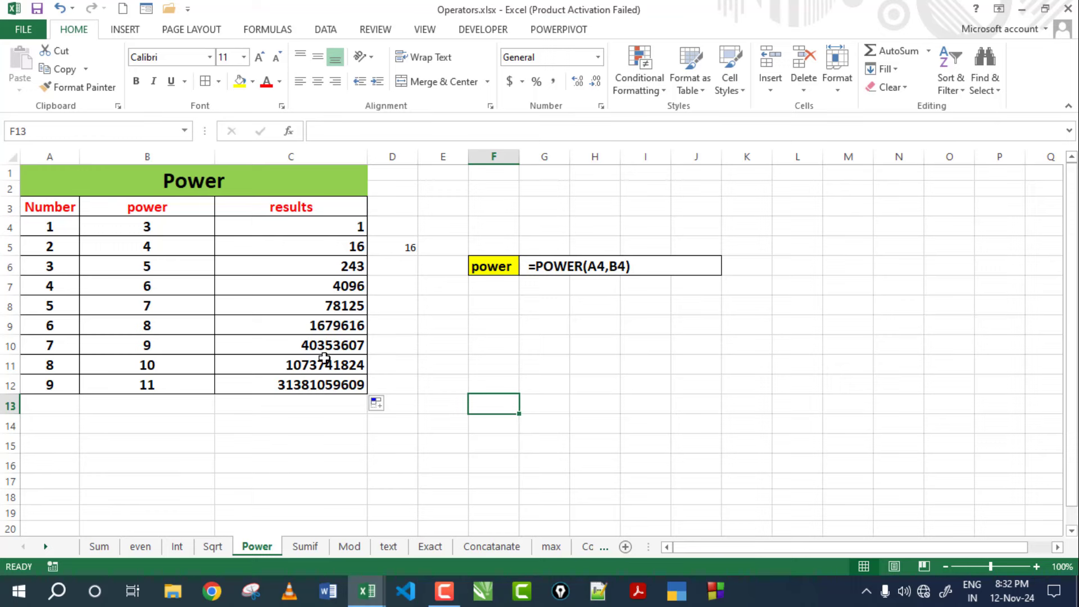
double_click(310, 230)
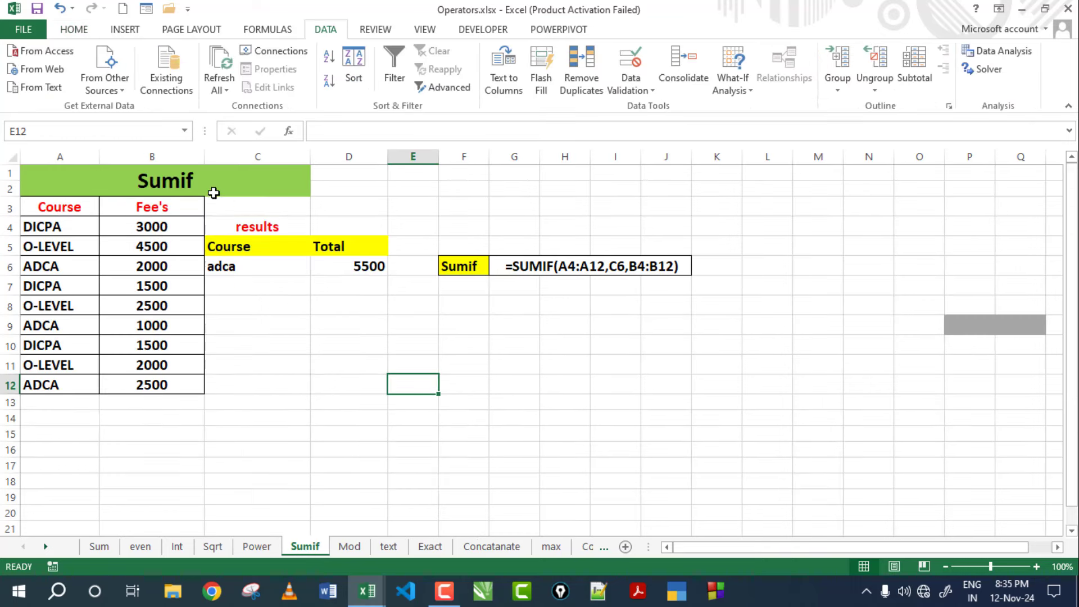
click(192, 176)
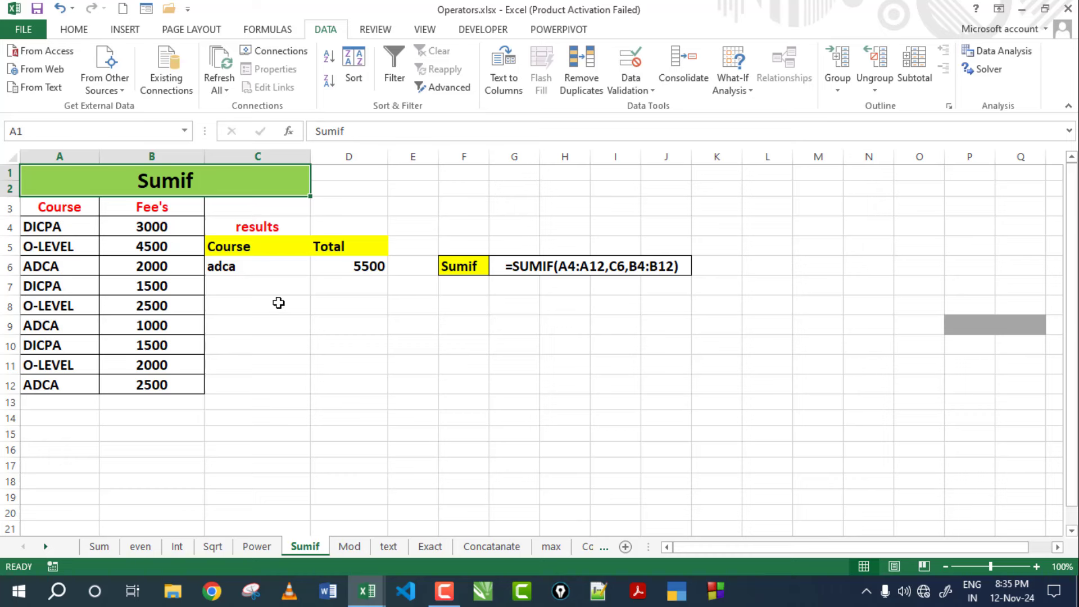
Delete the old adca course and 5500 total from C6:D6.
drag(239, 269, 355, 272)
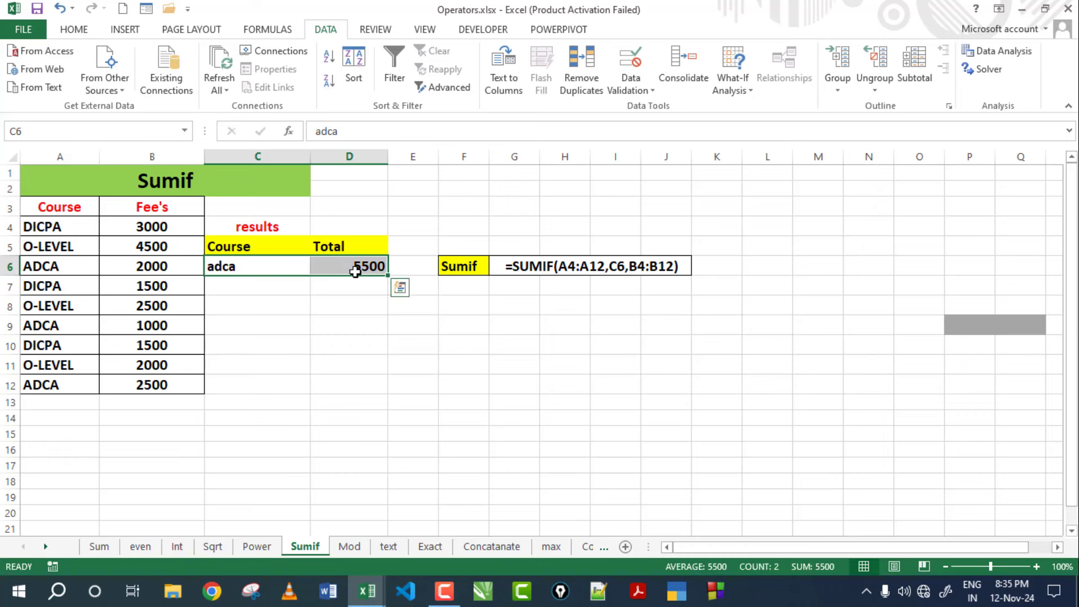
key(Delete)
key(Down)
key(Down)
key(Down)
key(Down)
key(Down)
key(Down)
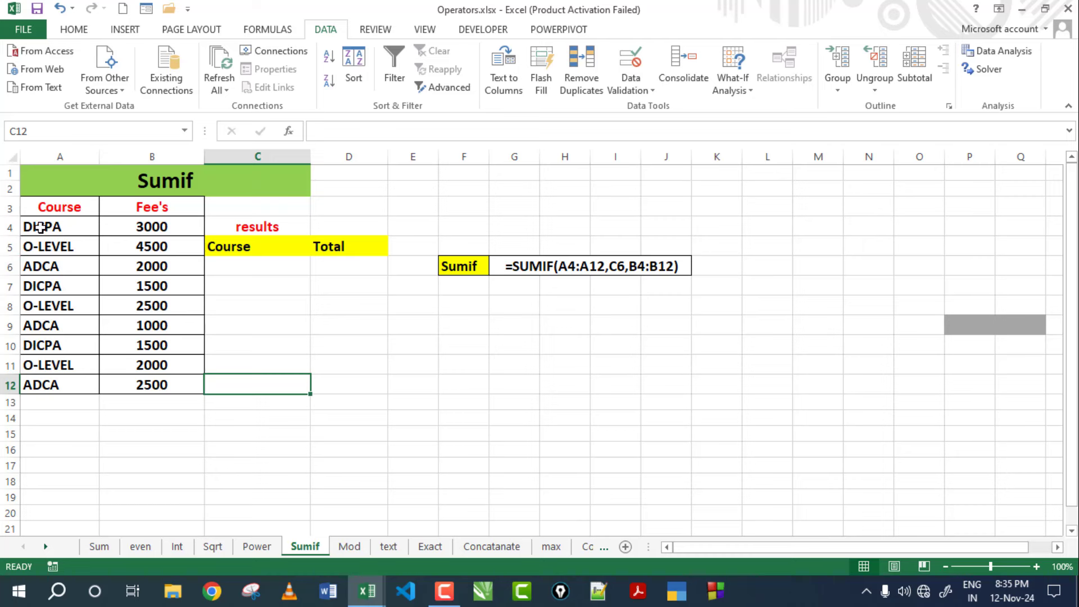
Review the course names in column A and fees in column B, ending on C6.
click(39, 229)
click(44, 245)
click(46, 265)
click(53, 286)
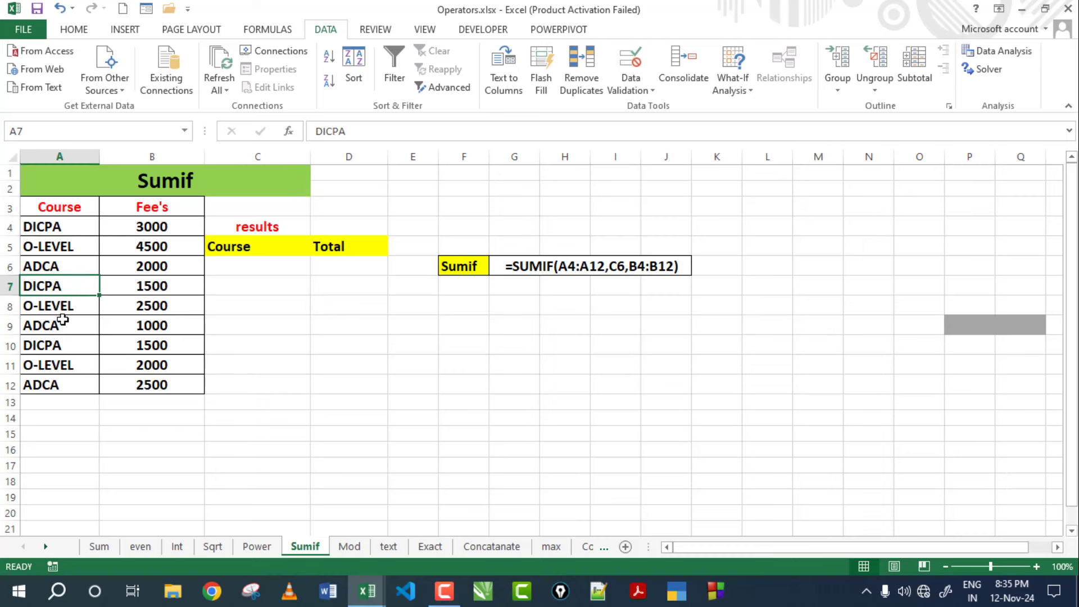
click(62, 323)
click(55, 383)
click(150, 251)
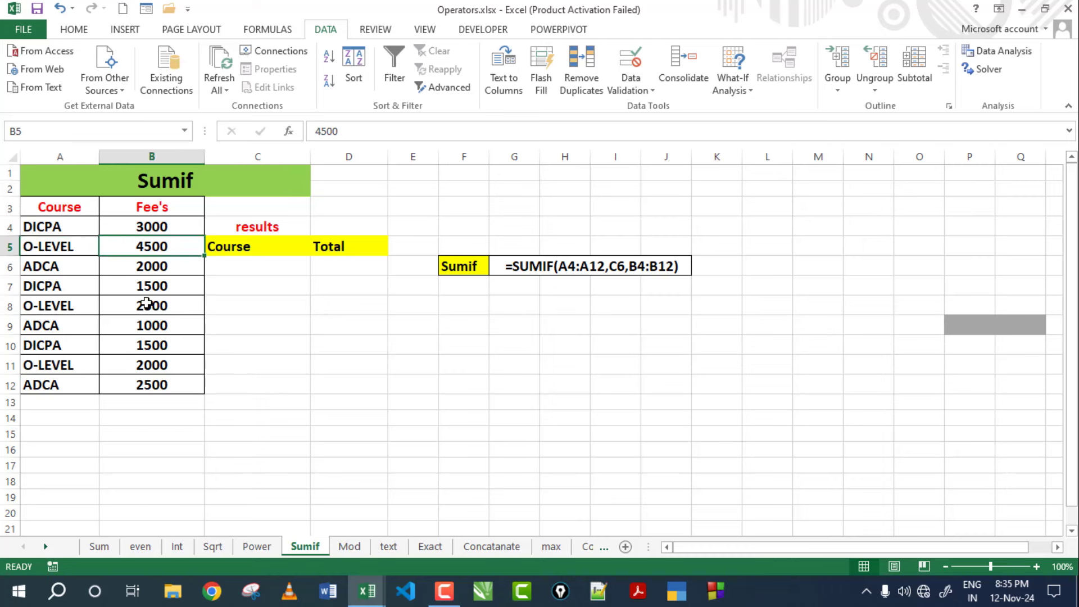
click(151, 306)
click(150, 370)
click(227, 261)
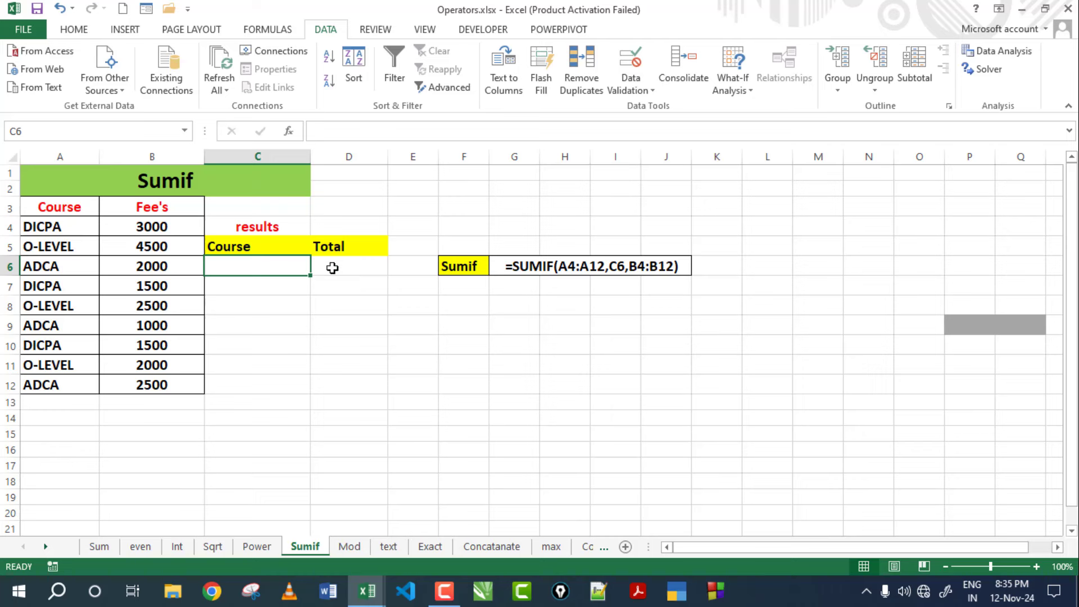
Enter =SUMIF(A4:A12,C6,B4:B12) in D6 to total fees for the course named in C6.
click(334, 405)
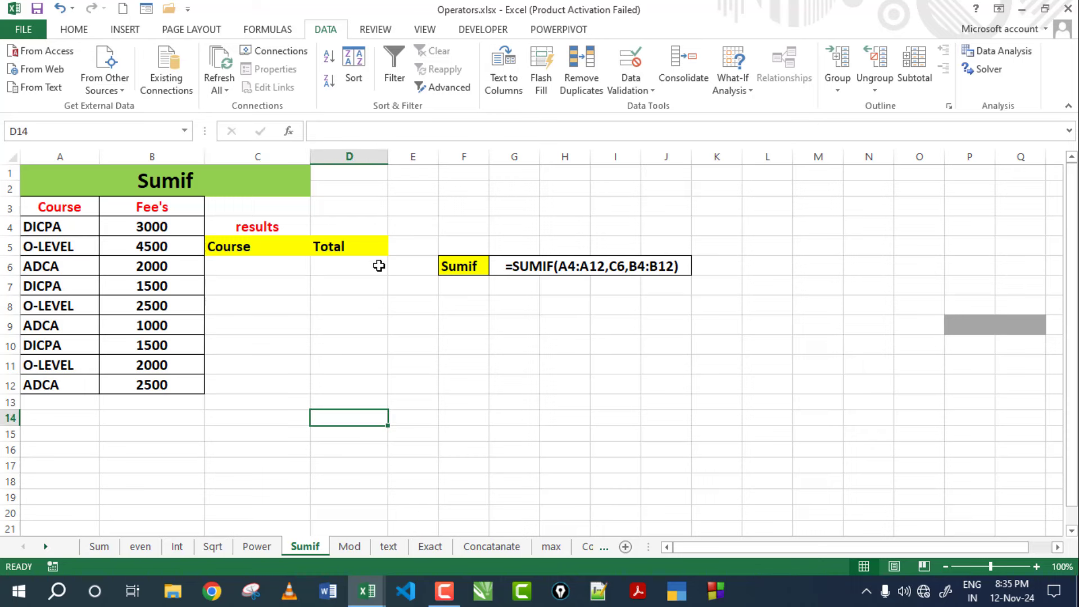
click(334, 265)
text(=)
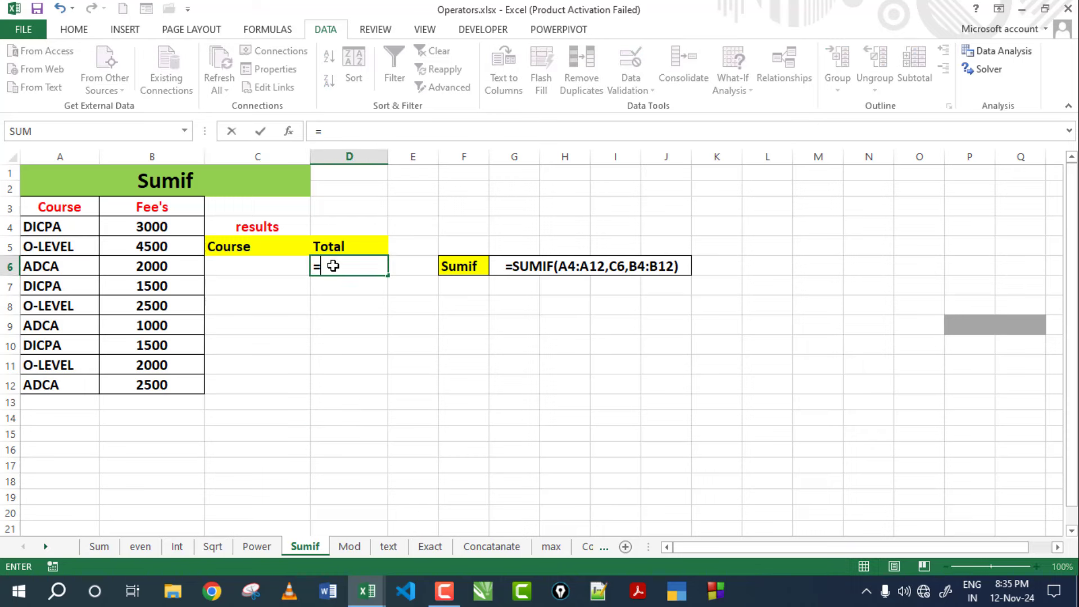
text(sum)
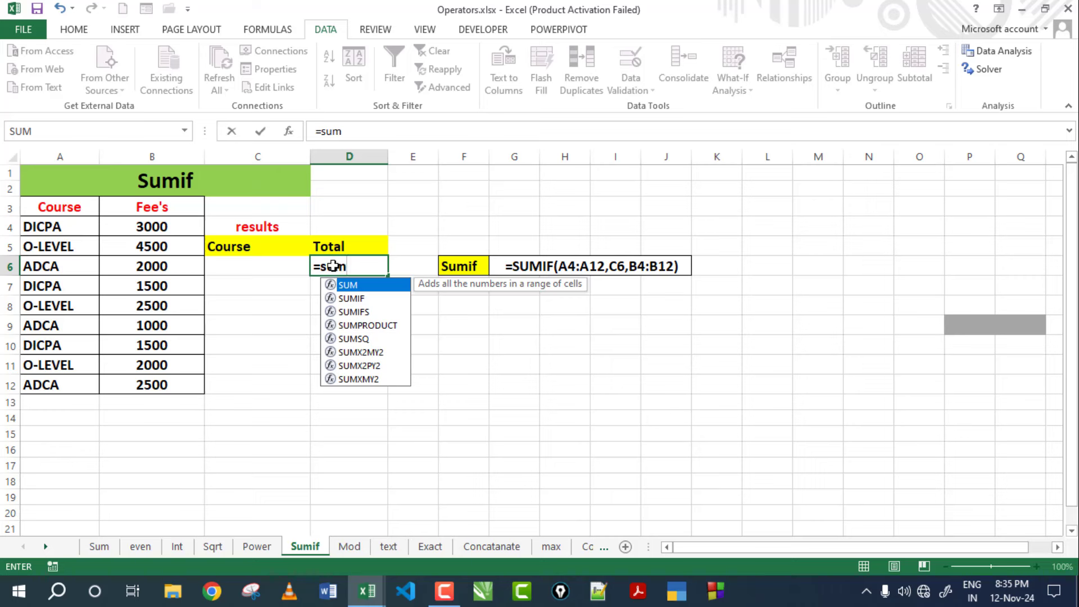
text(if()
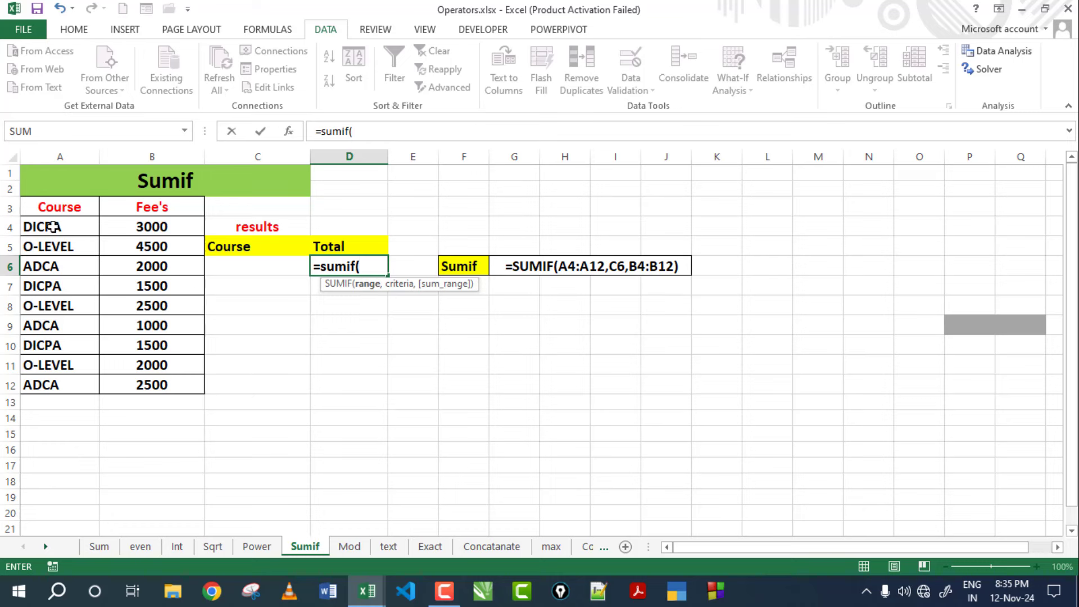
drag(53, 227, 44, 385)
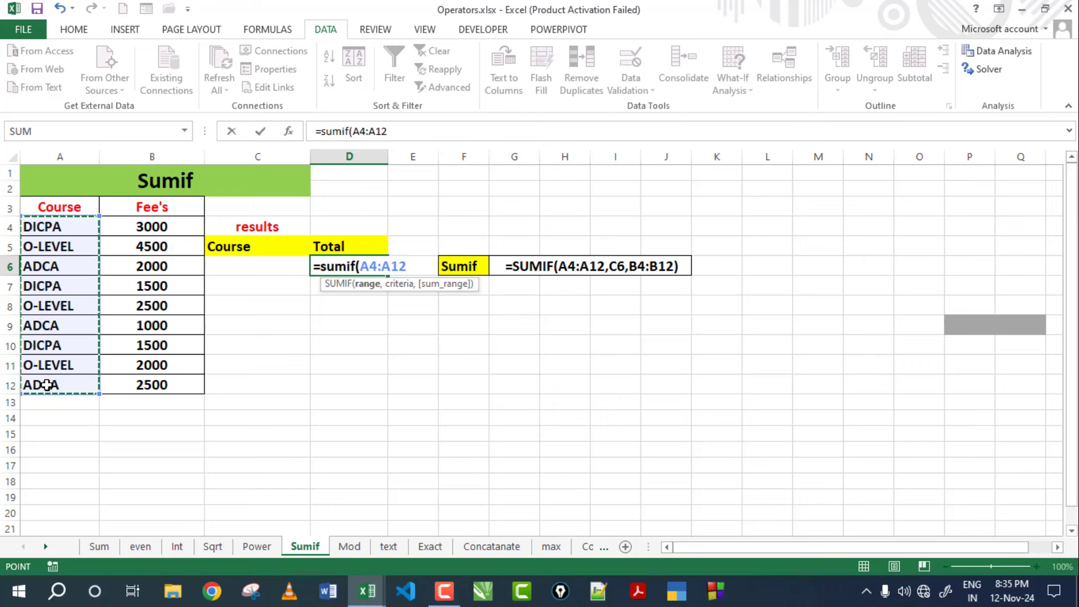
text(,)
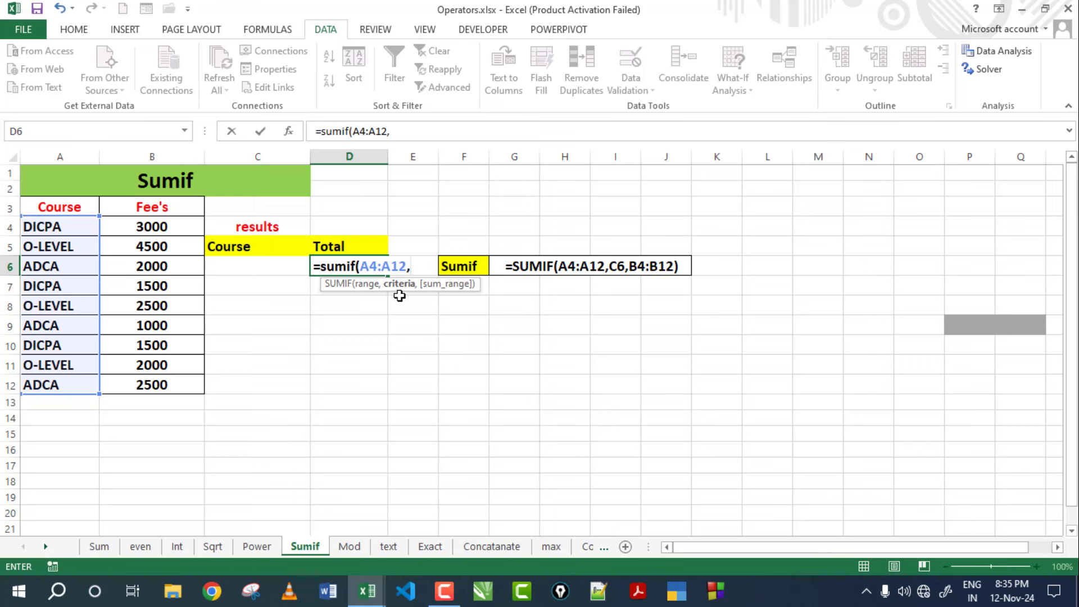
click(262, 269)
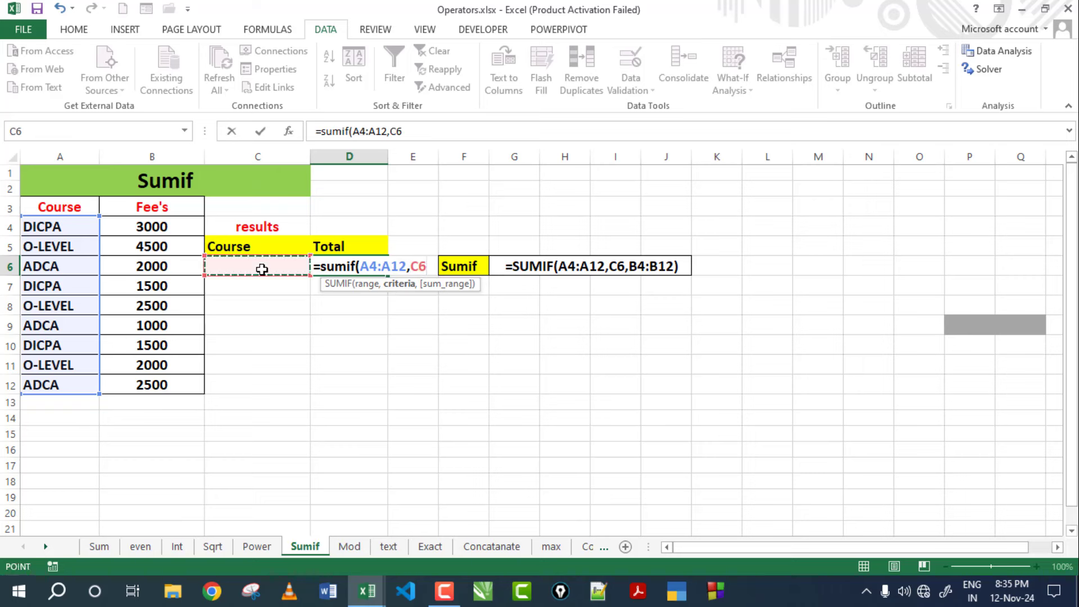
text(,)
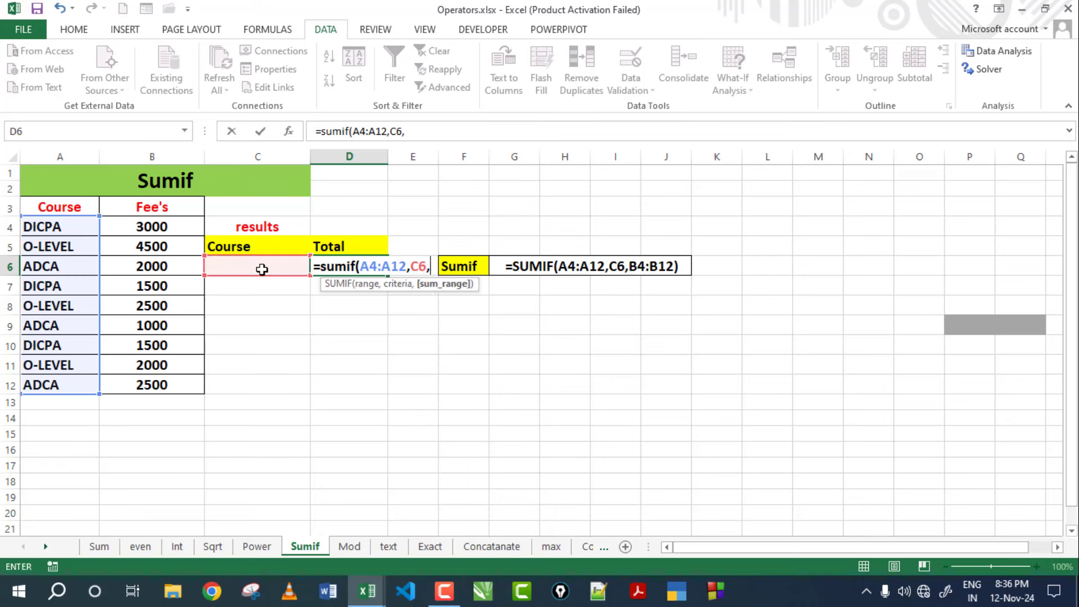
drag(172, 225, 169, 386)
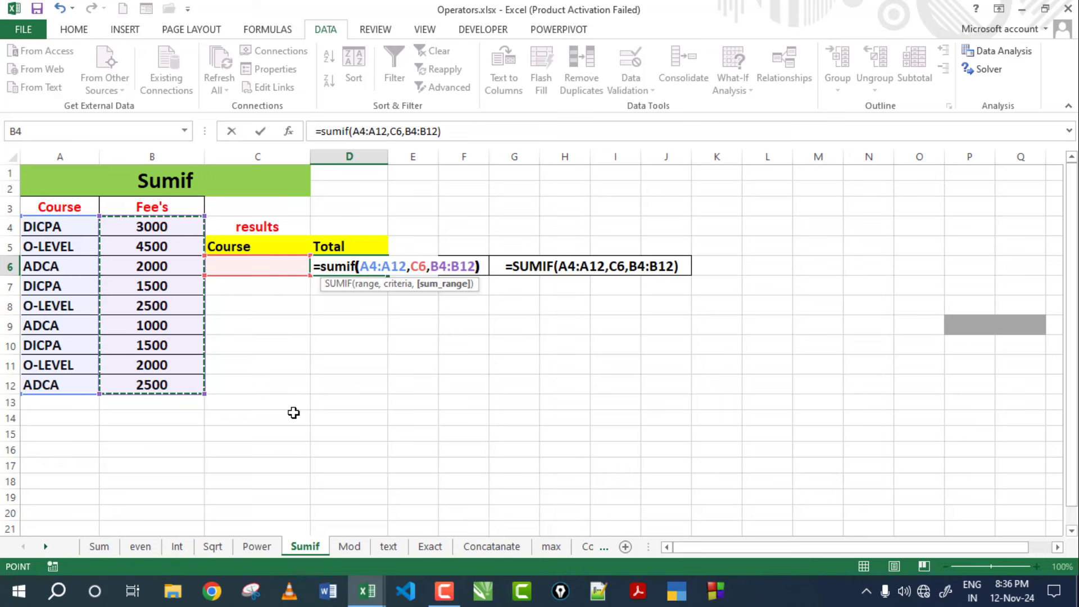
key(Return)
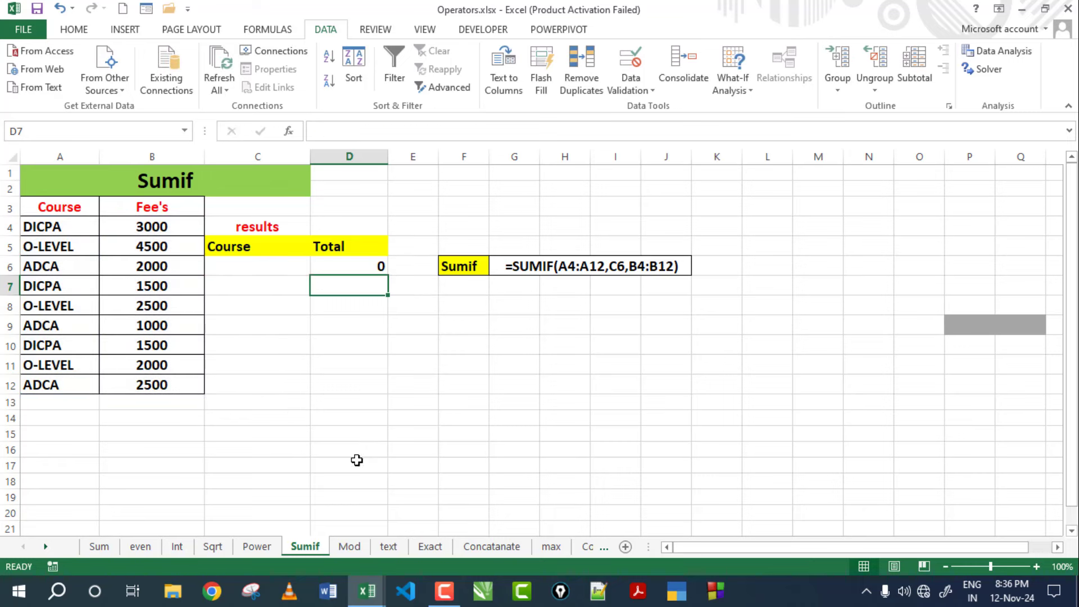
Enter adca in C6 and verify the total against its fees of 2000, 1000 and 2500.
click(374, 263)
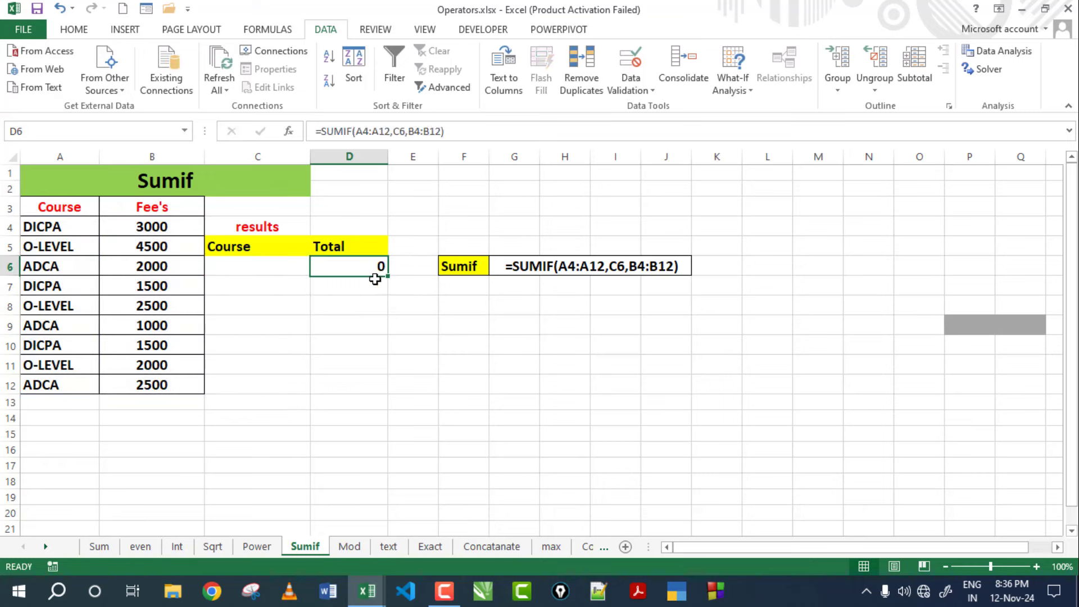
click(248, 266)
text(adca)
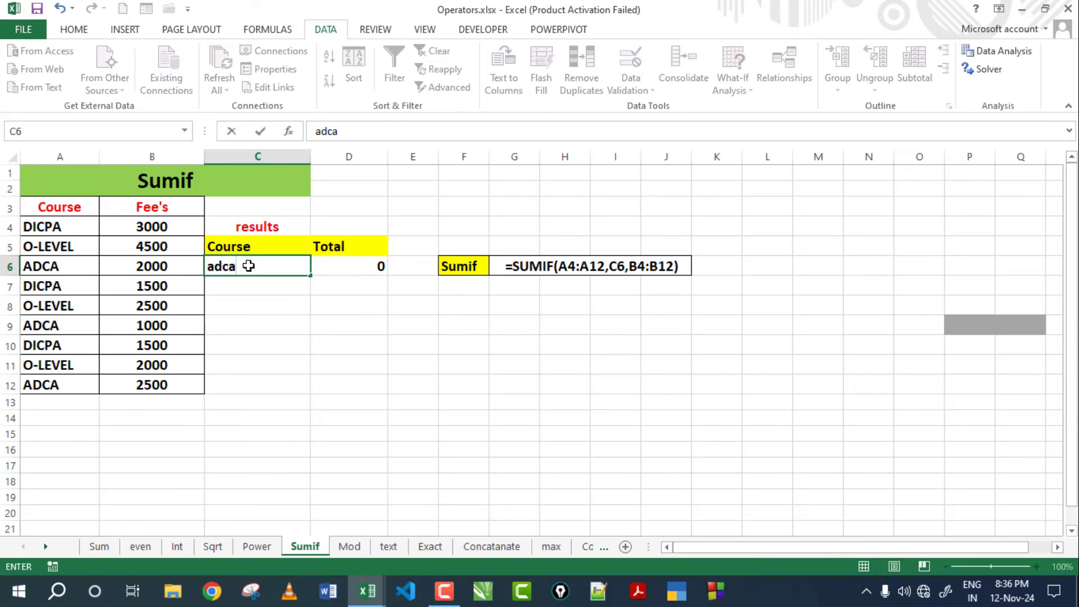
key(Return)
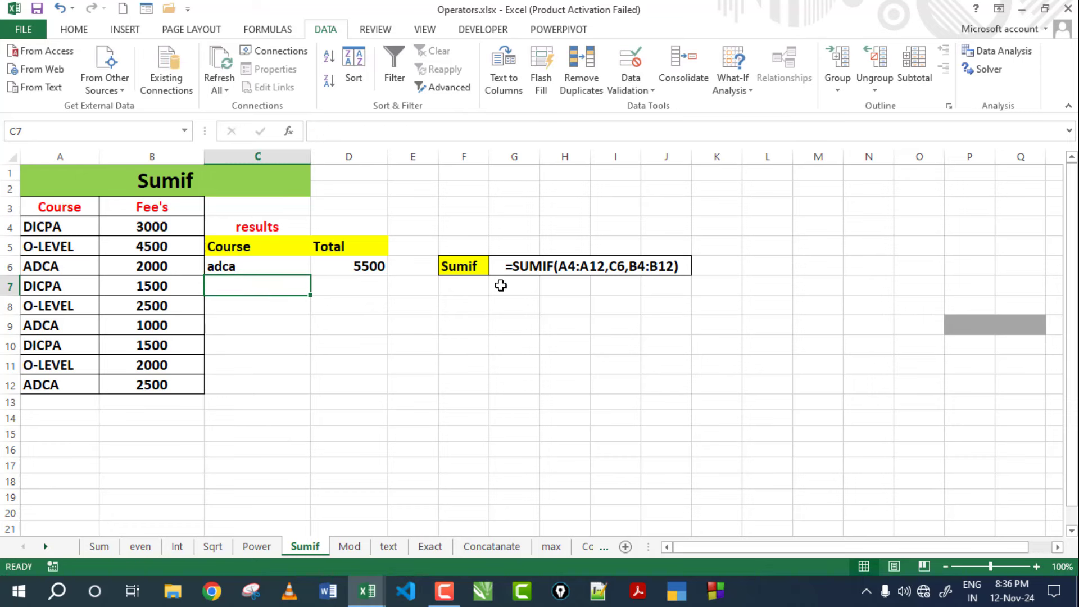
click(370, 267)
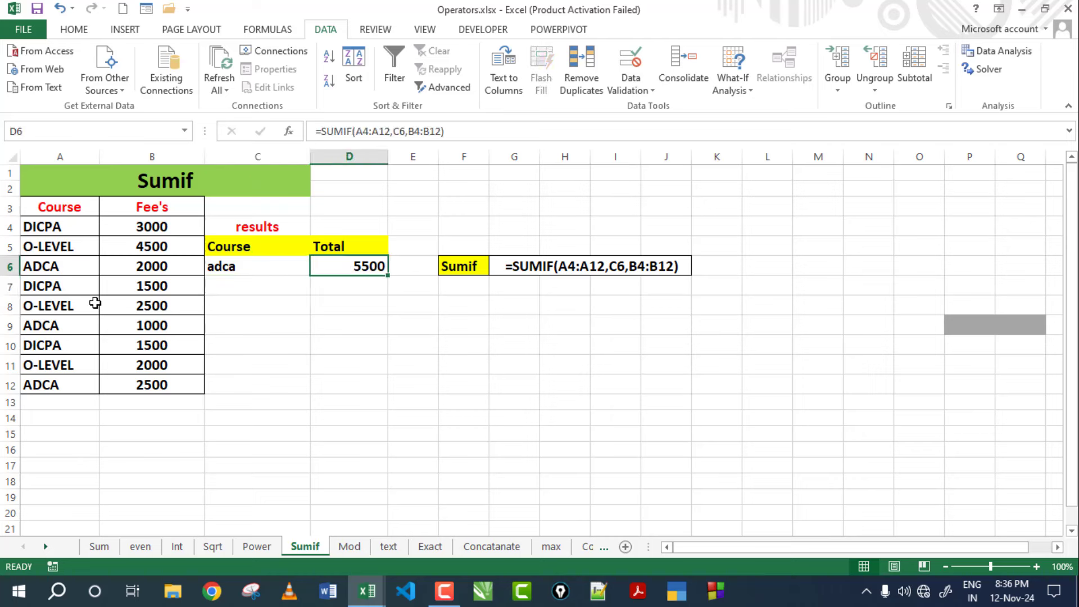
click(52, 268)
click(113, 268)
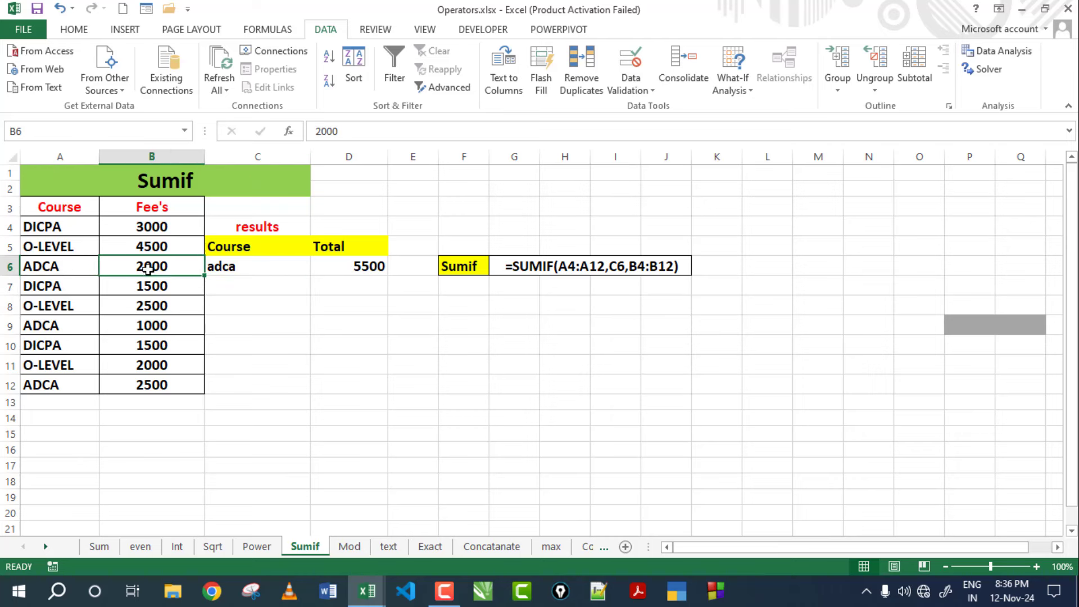
click(84, 326)
click(142, 329)
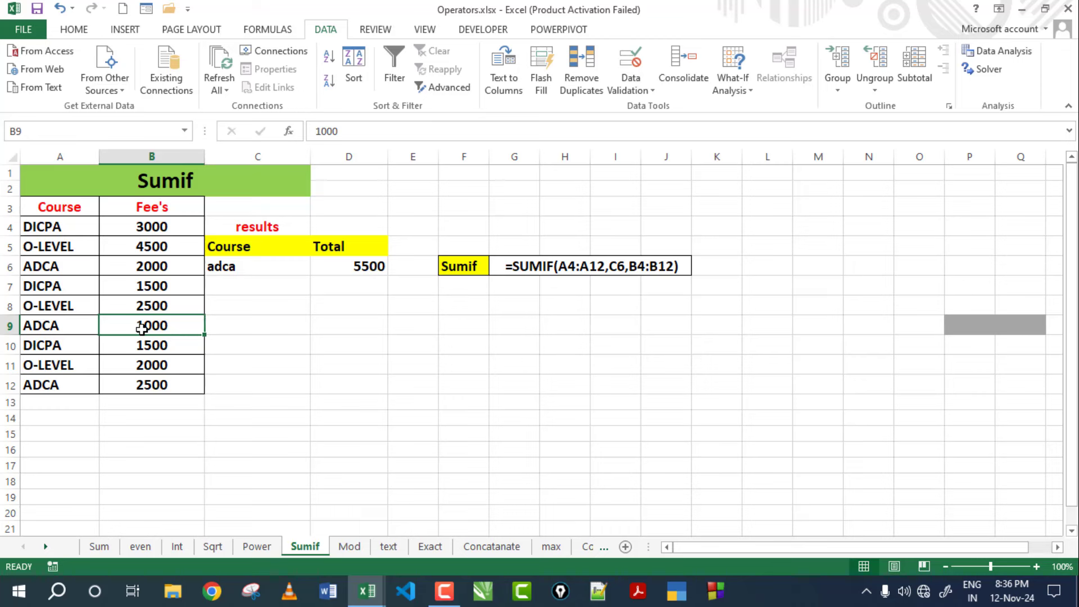
click(90, 384)
click(176, 388)
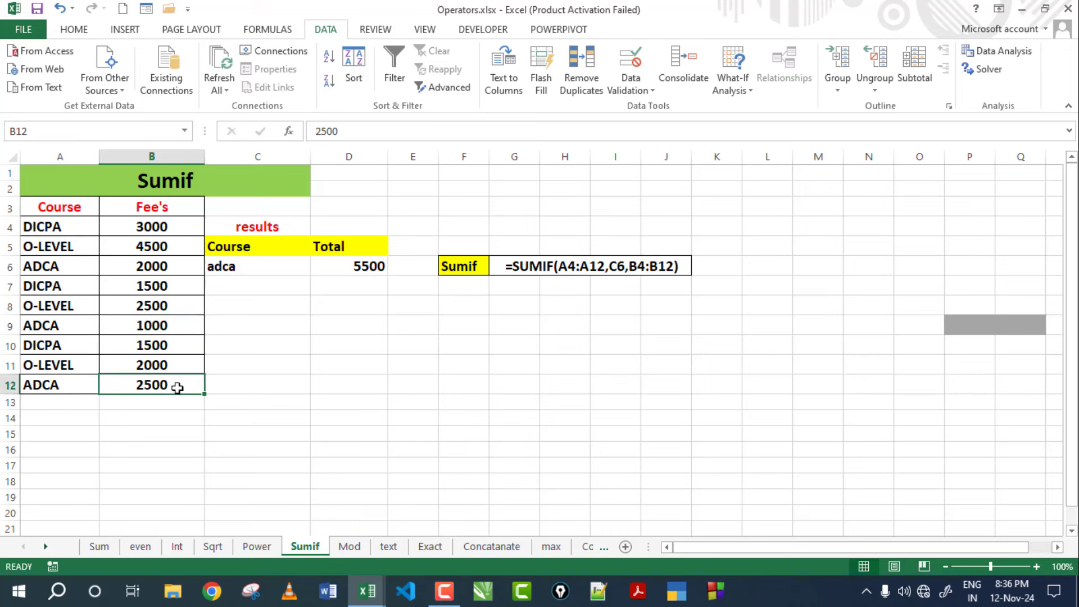
Change C6 to dicpa so D6 totals 6000, and inspect the SUMIF formula.
click(223, 262)
text(dicpa)
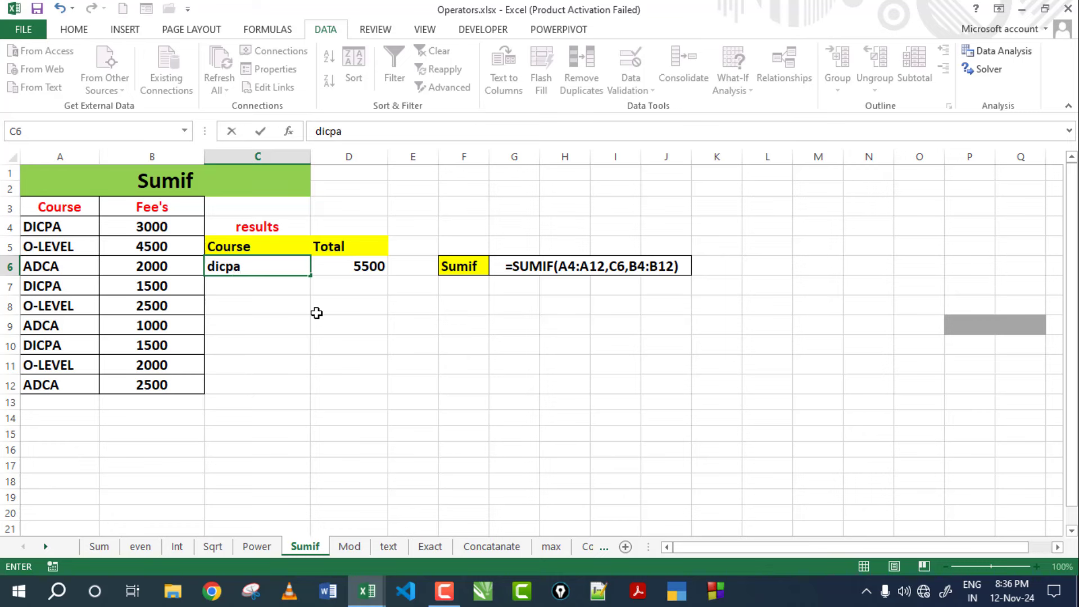
key(Return)
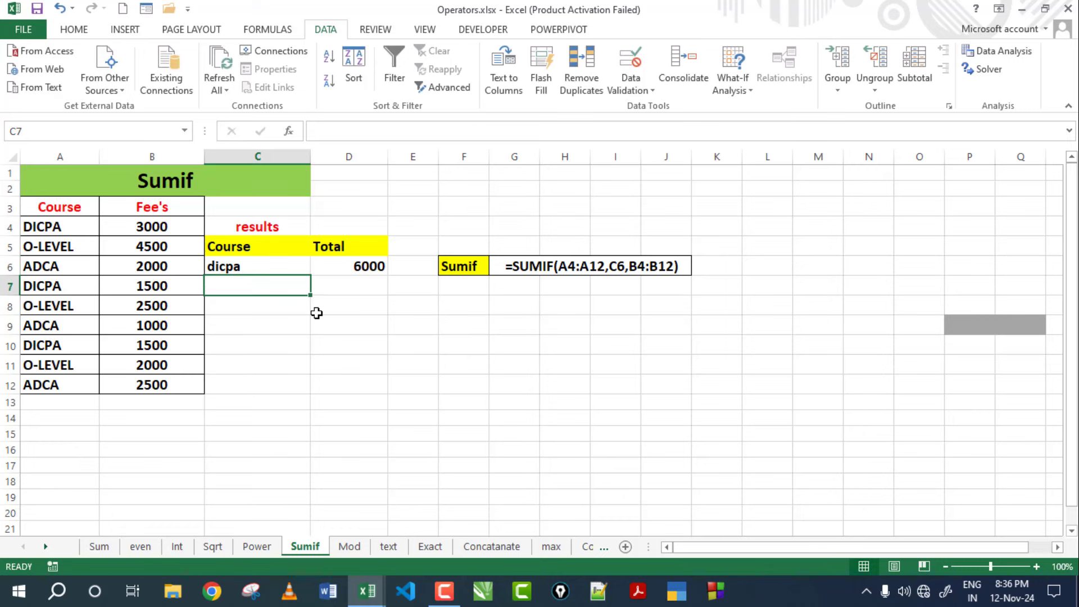
click(356, 272)
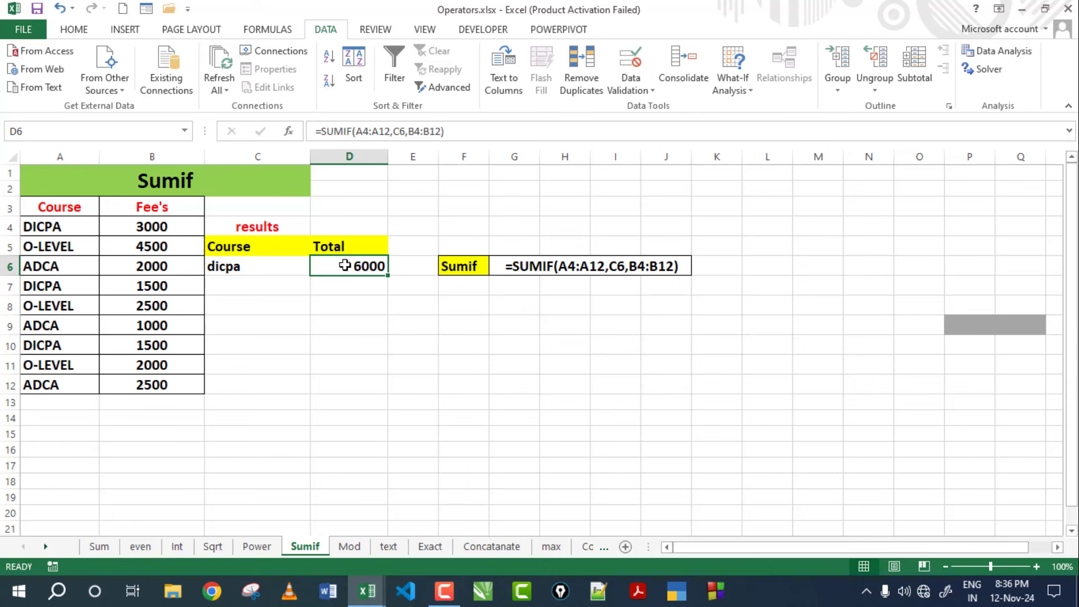
double_click(344, 265)
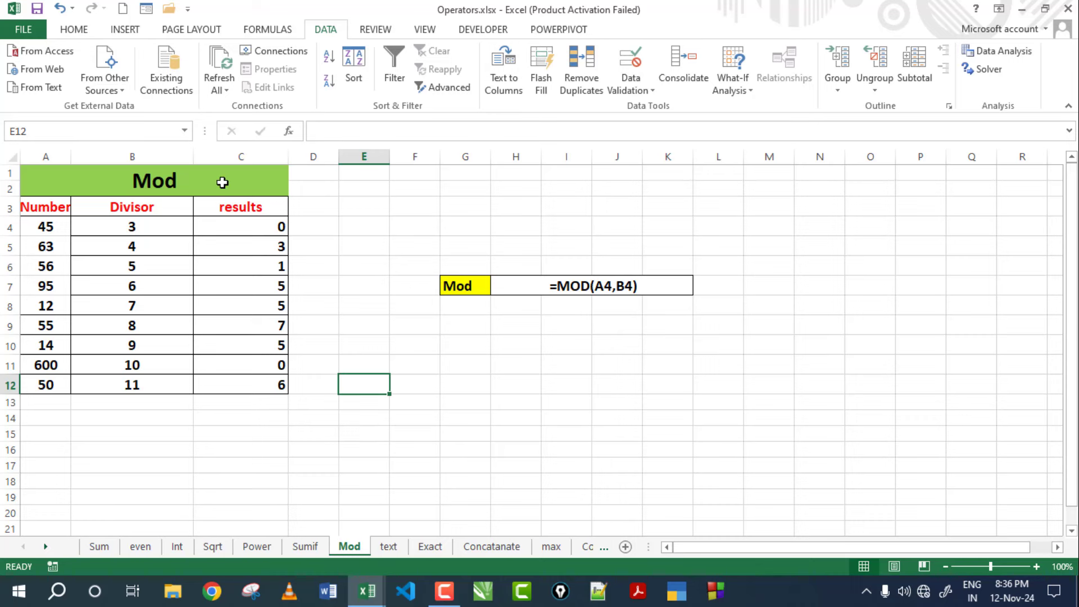
On the Mod sheet, check 45 and divisor 3, then show =MOD(A4,B4) in C4.
click(222, 182)
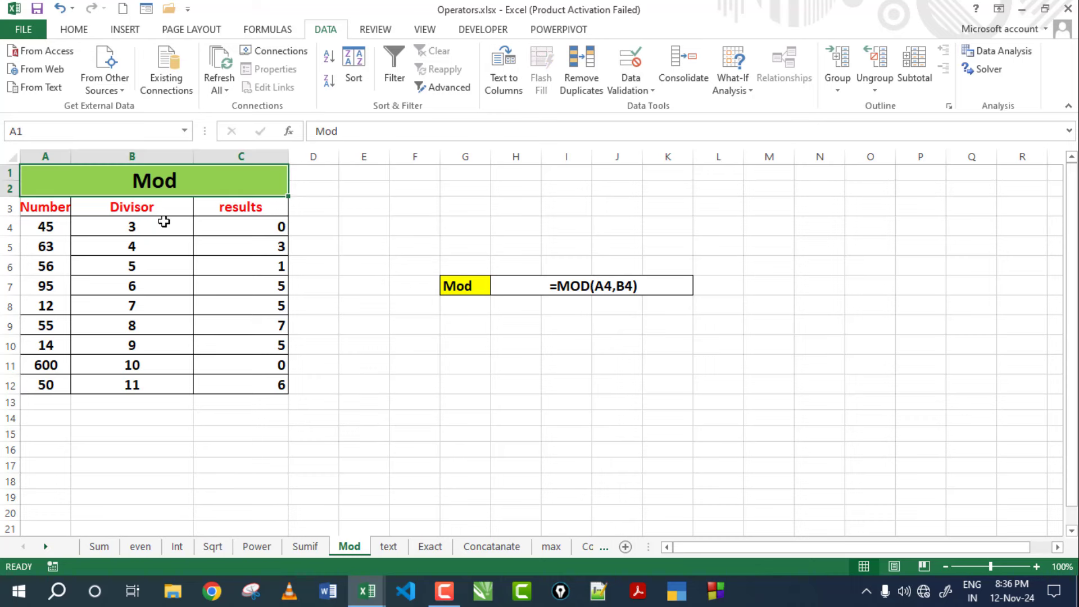
click(157, 225)
click(258, 226)
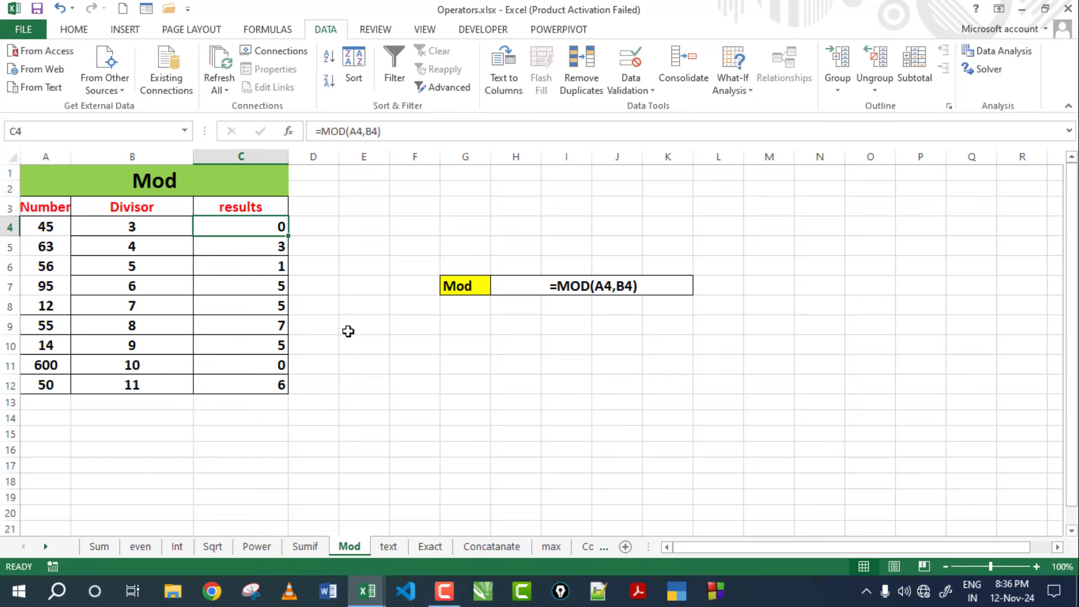
click(40, 227)
click(129, 228)
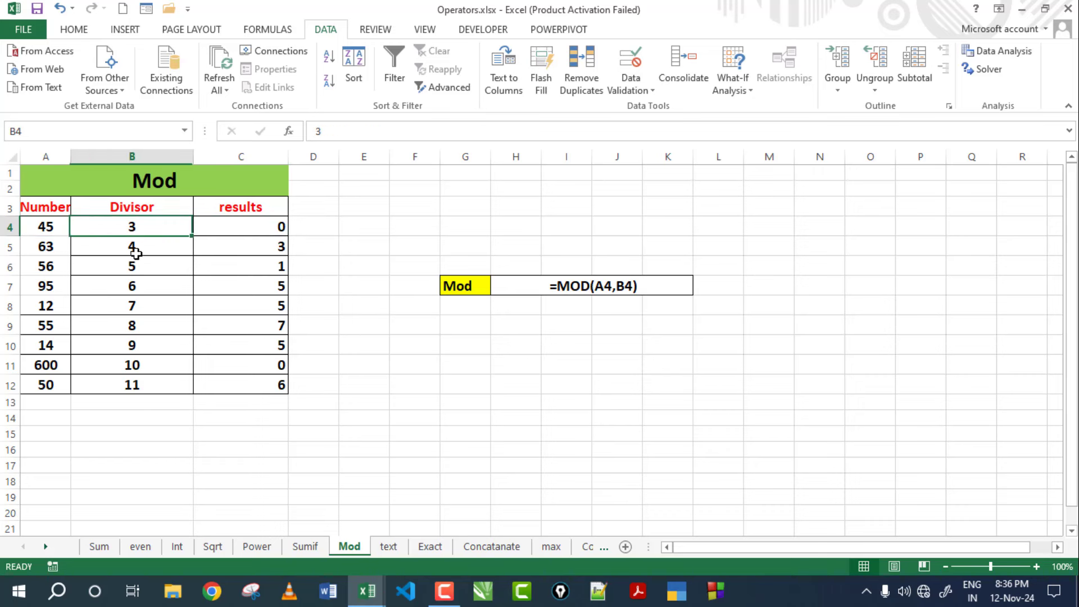
click(275, 228)
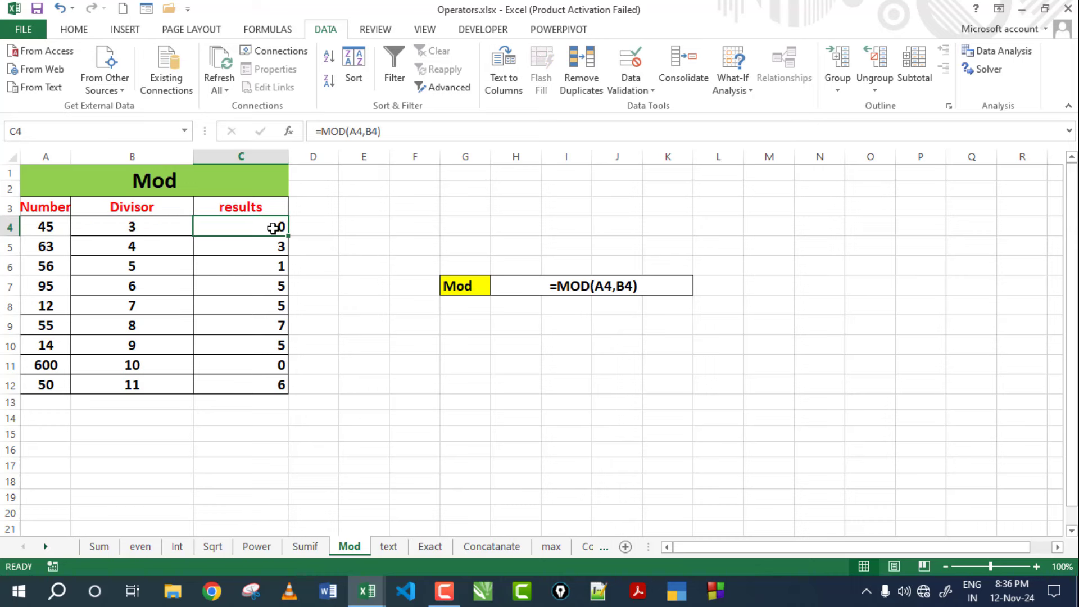
double_click(273, 228)
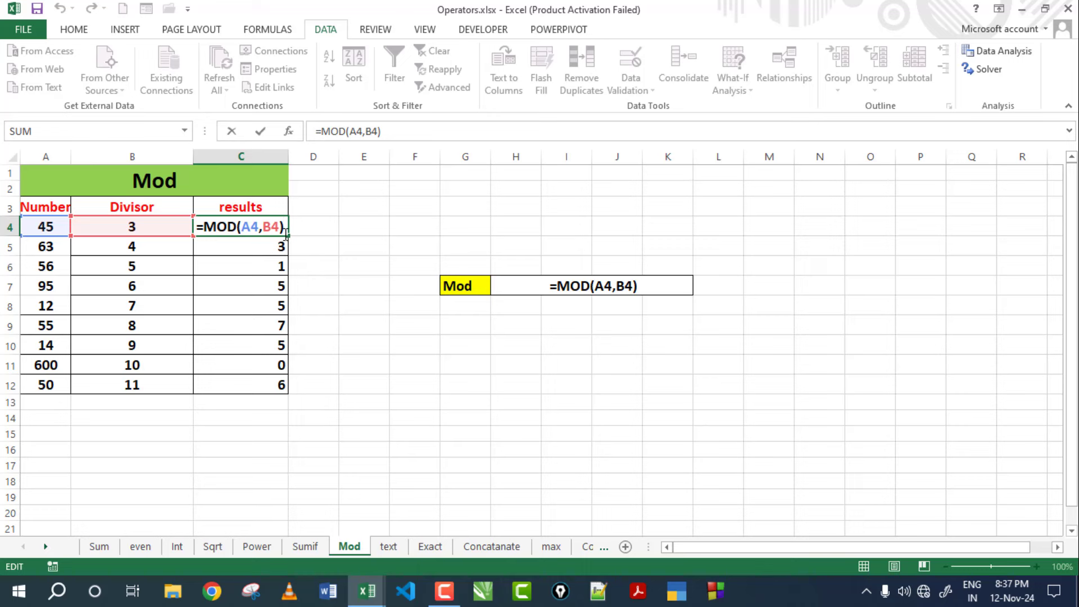
Commit =MOD(A4,B4) in C4 and fill it down to C12.
key(Return)
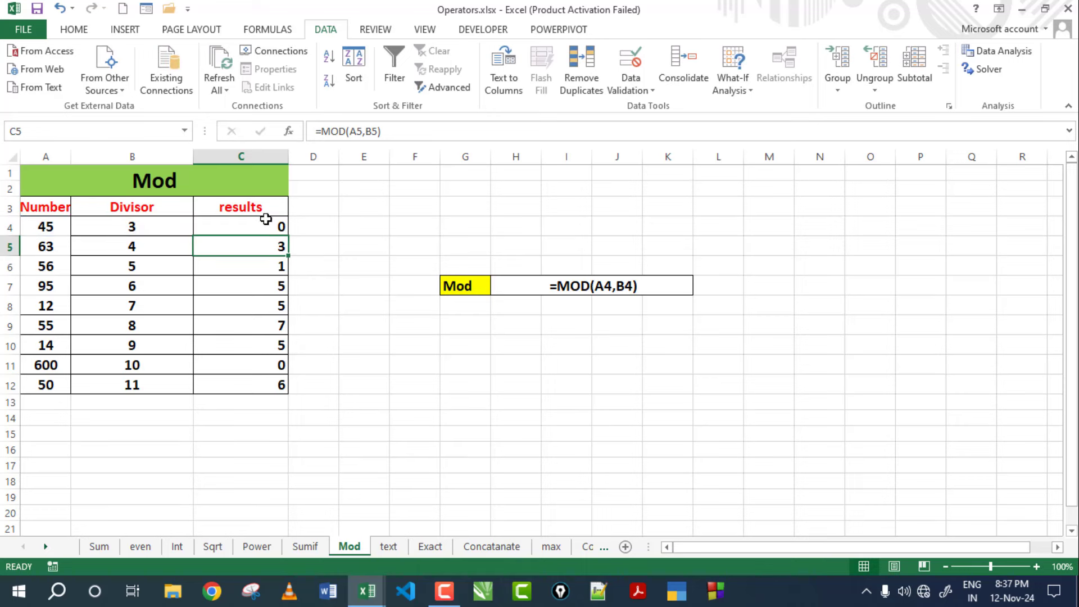
click(265, 229)
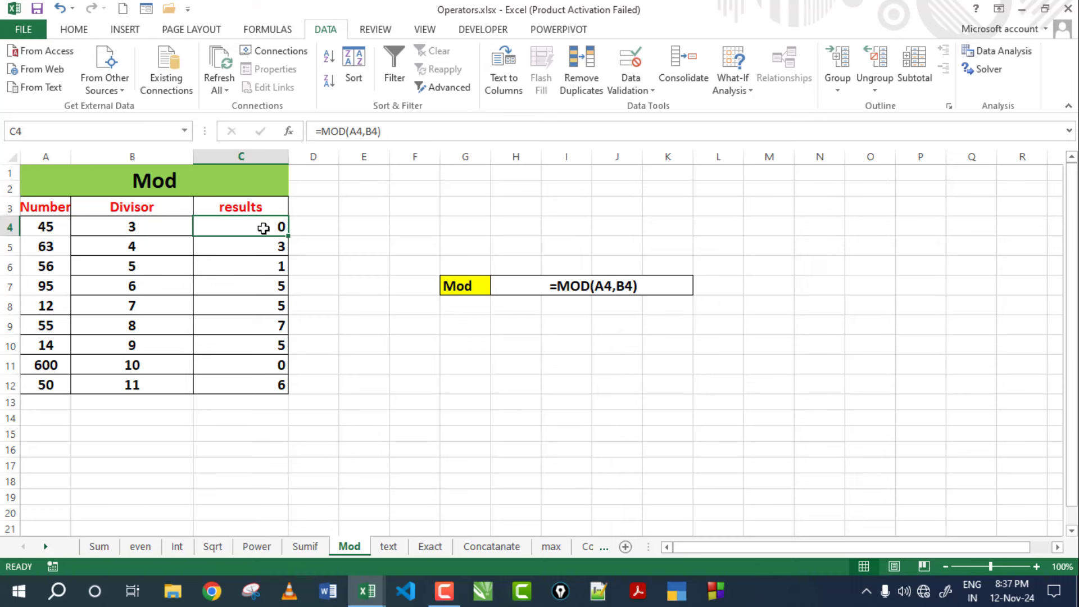
drag(291, 237, 282, 388)
click(269, 251)
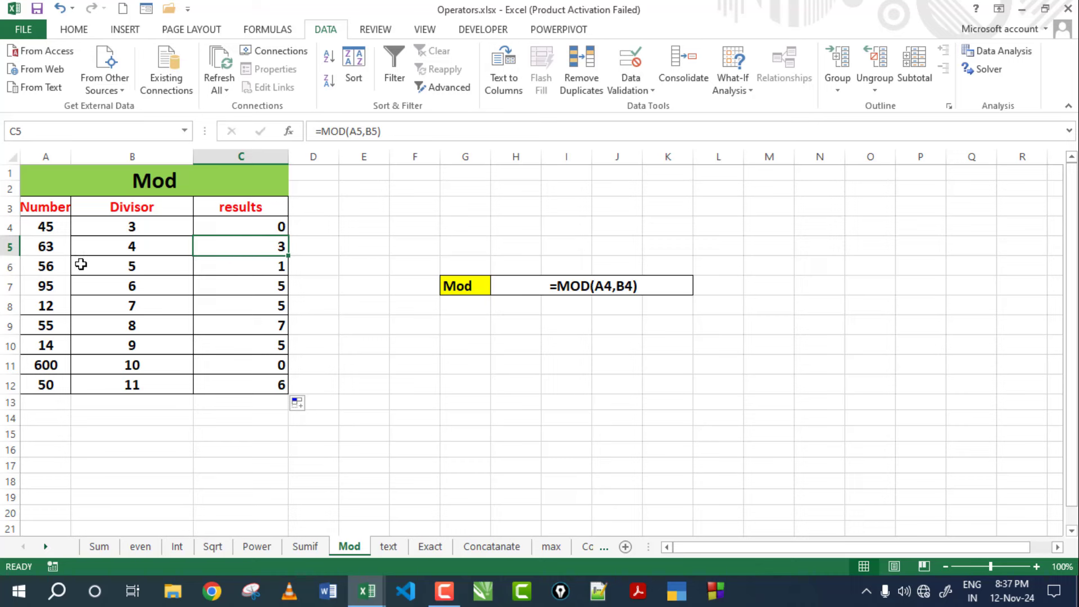
Check the numbers, divisors and MOD results in rows 6–7, then go to the text sheet.
click(125, 268)
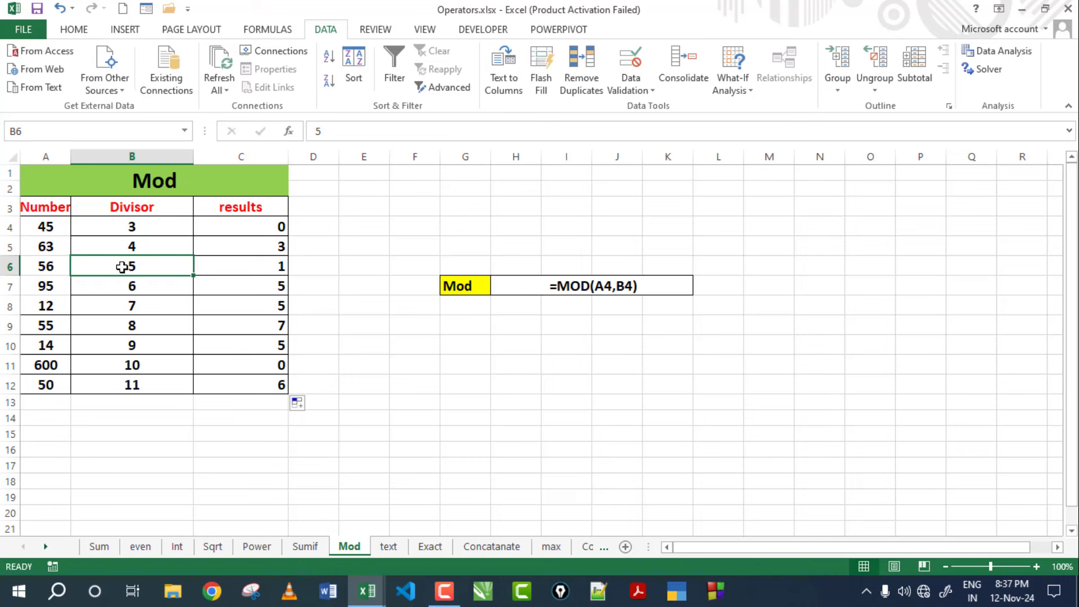
click(259, 266)
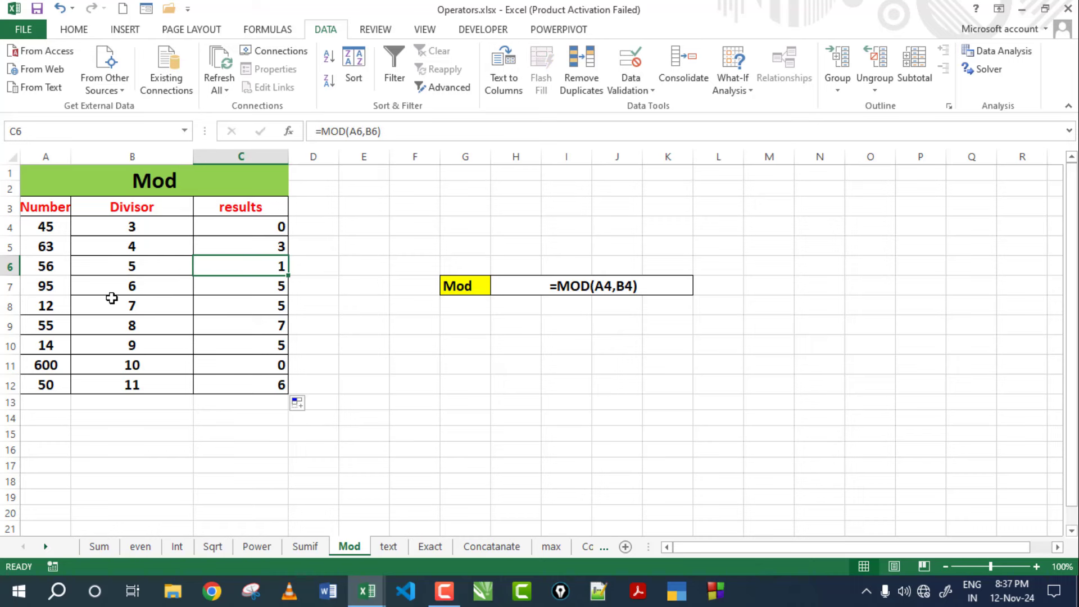
click(54, 287)
click(134, 288)
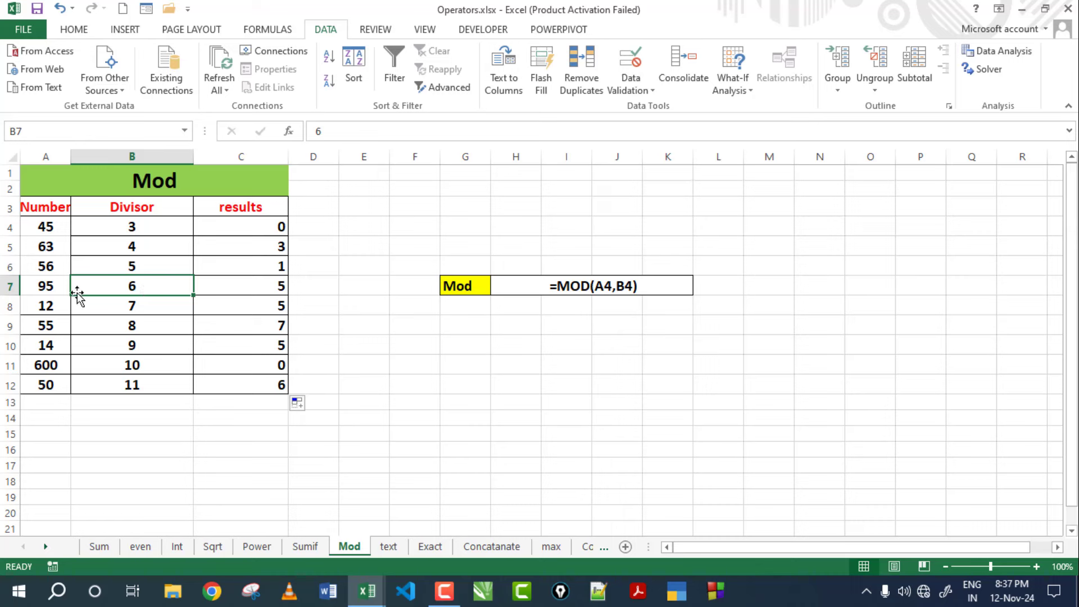
click(46, 289)
click(279, 285)
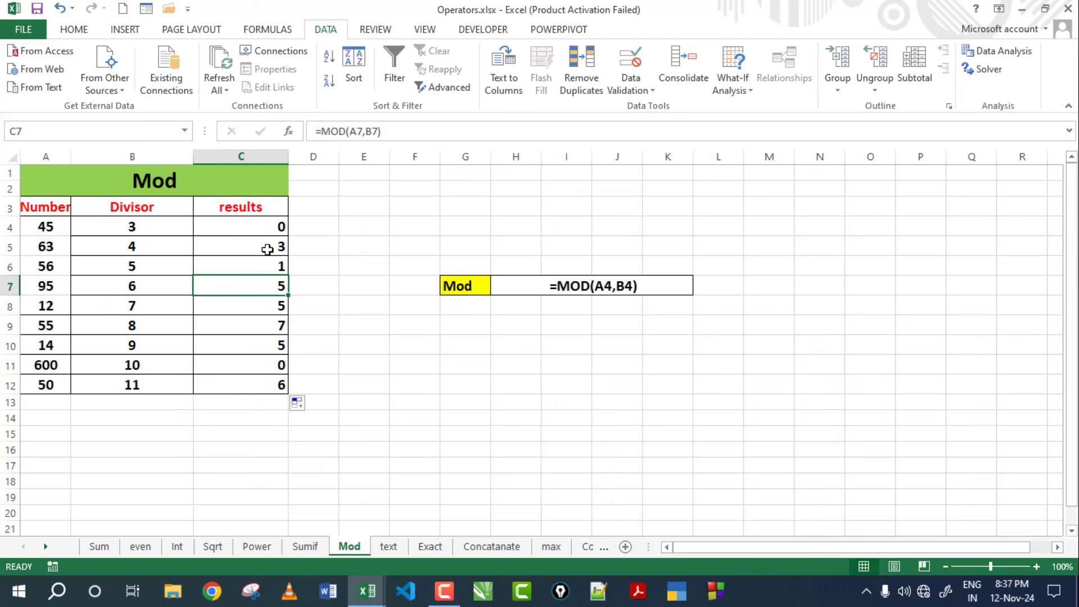
click(271, 226)
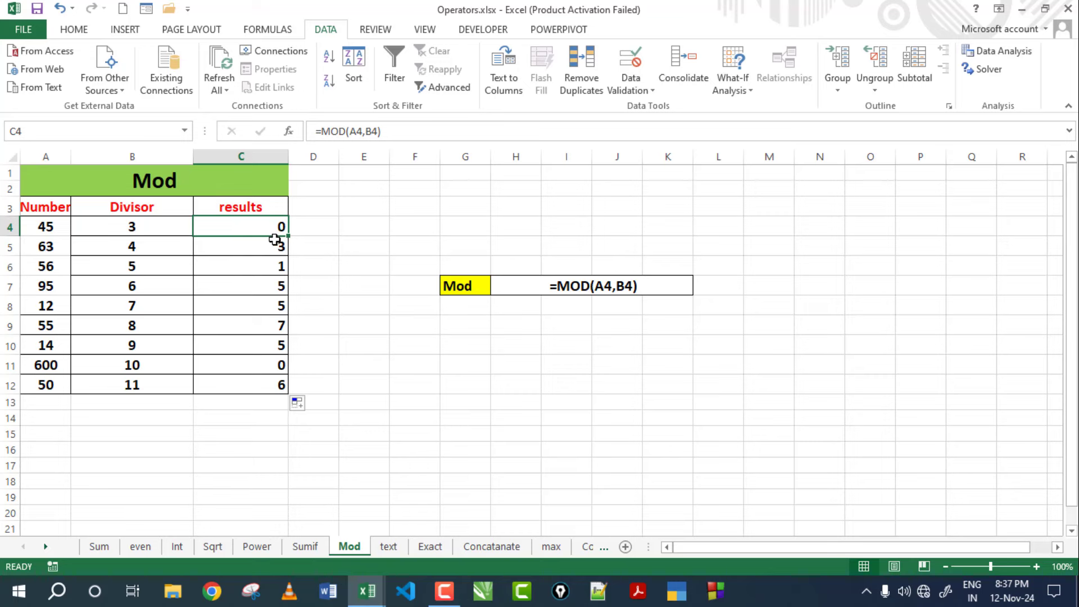
click(402, 547)
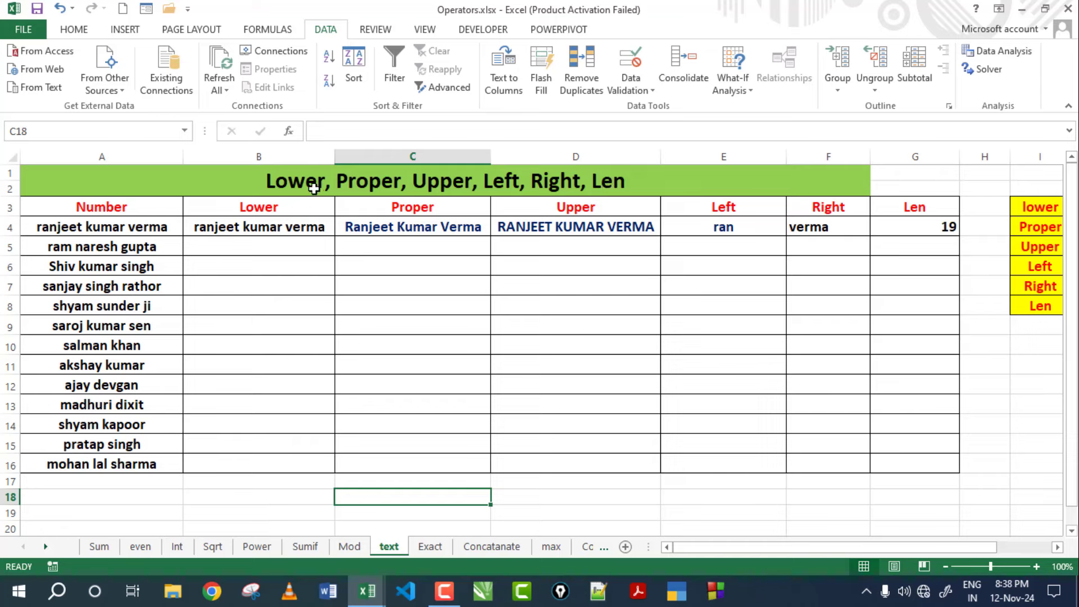
Select the sample Lower-to-Len results in B4:G4 and delete them.
click(264, 253)
drag(228, 226, 901, 227)
click(881, 225)
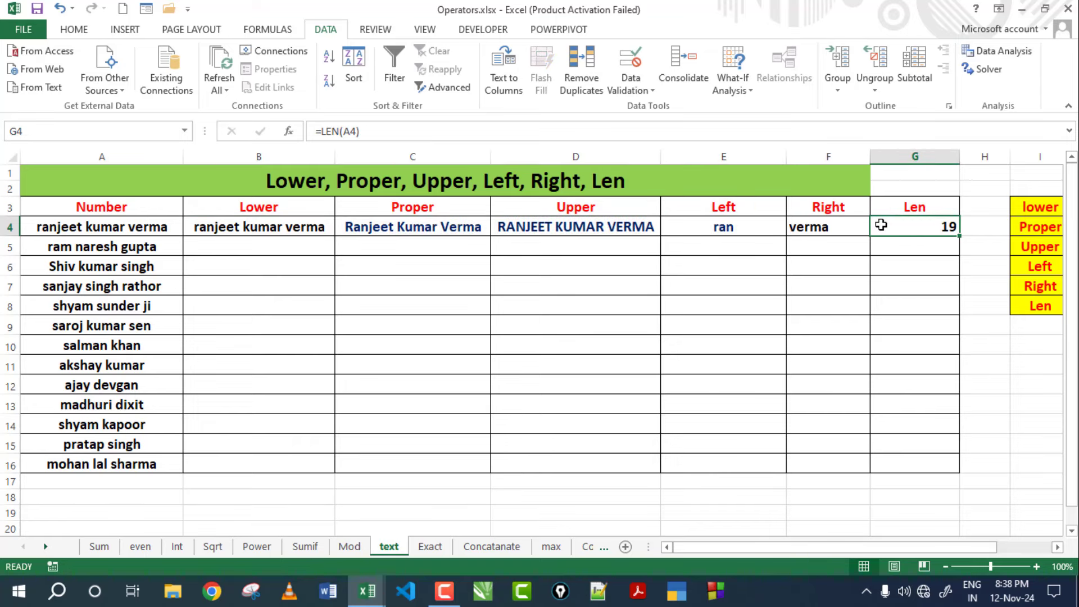
click(270, 230)
key(shift+Right)
key(shift+Right)
key(shift+Right)
key(shift+Right)
key(shift+Right)
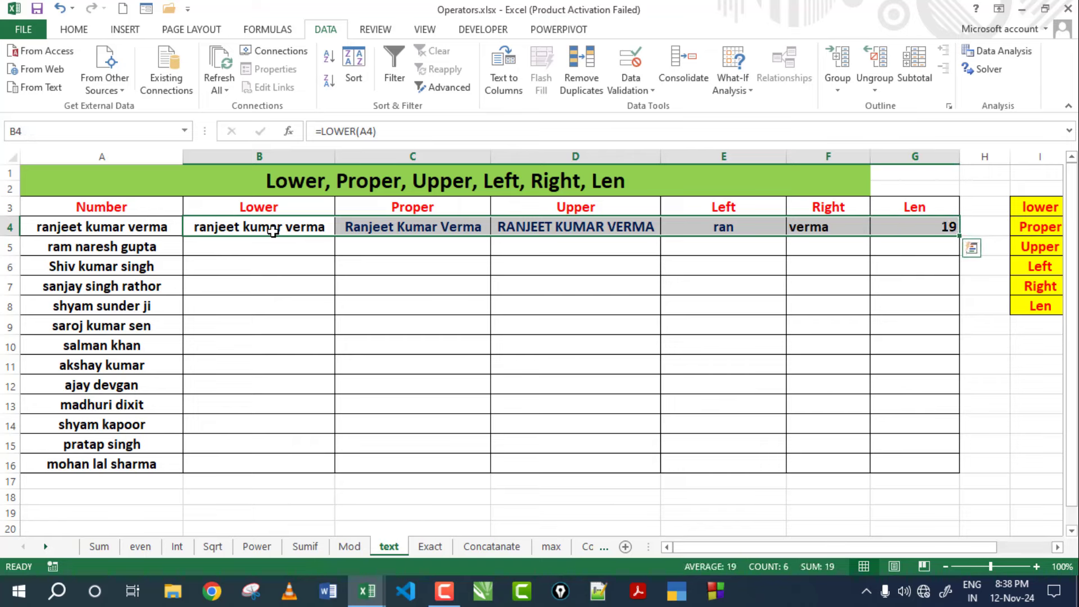
key(Delete)
Check the name in A4 and select B4 for the new Lower result.
click(274, 343)
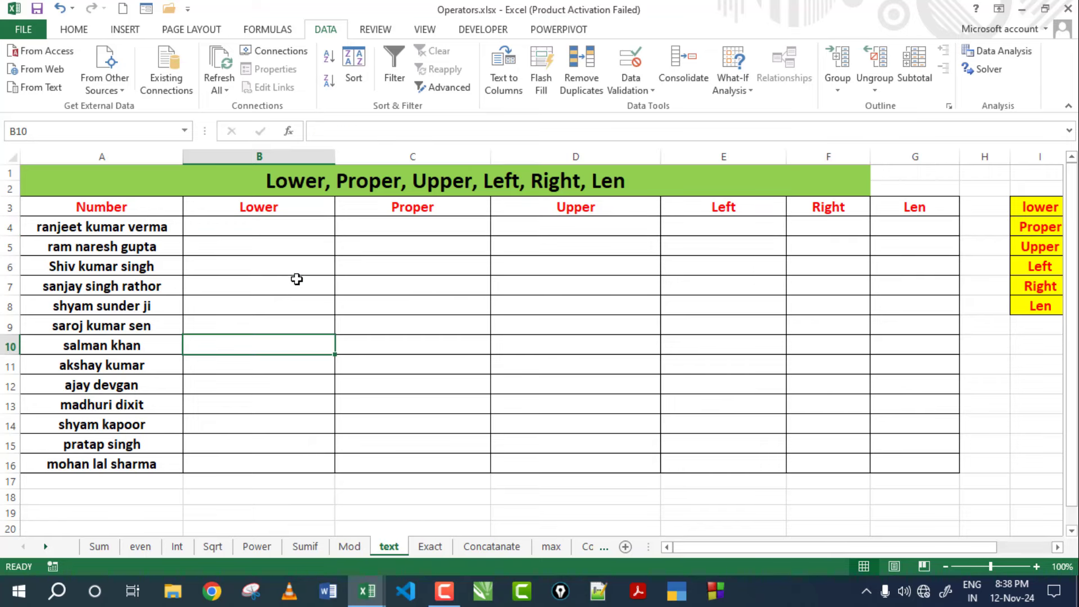
click(254, 226)
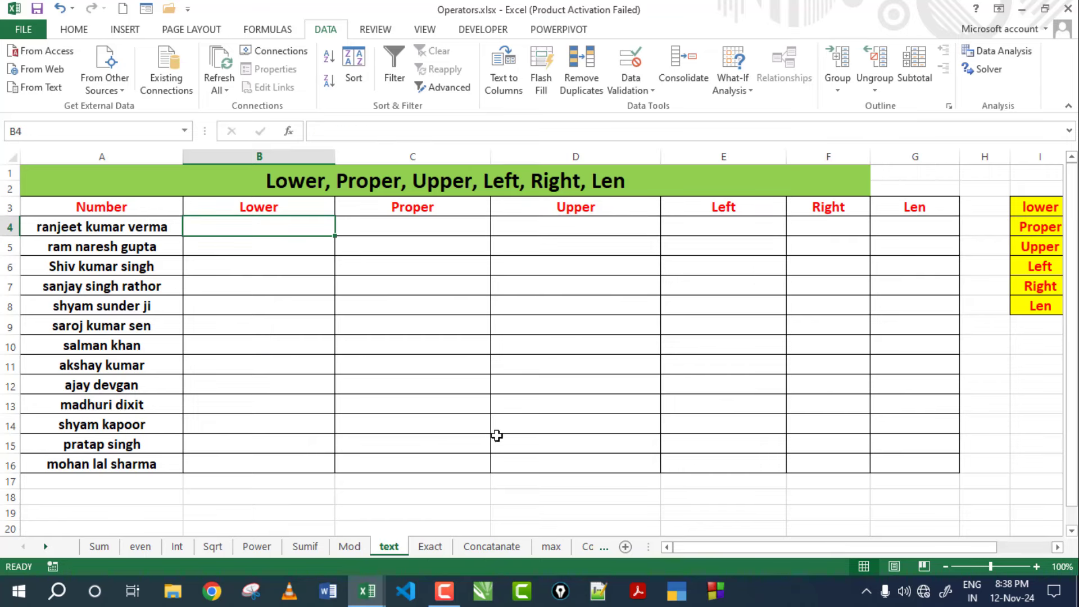
click(104, 224)
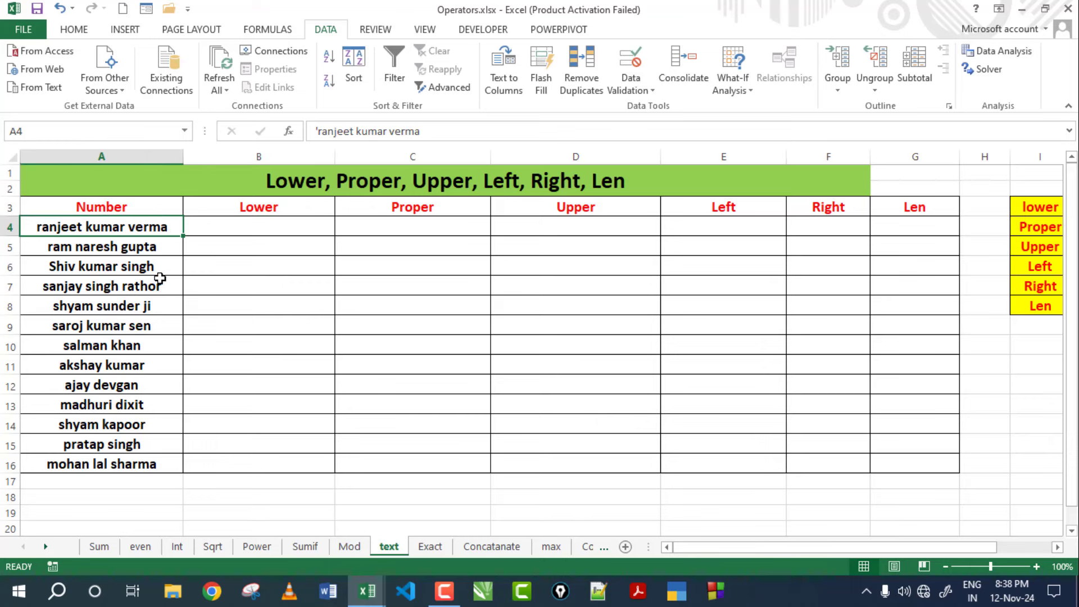
click(275, 226)
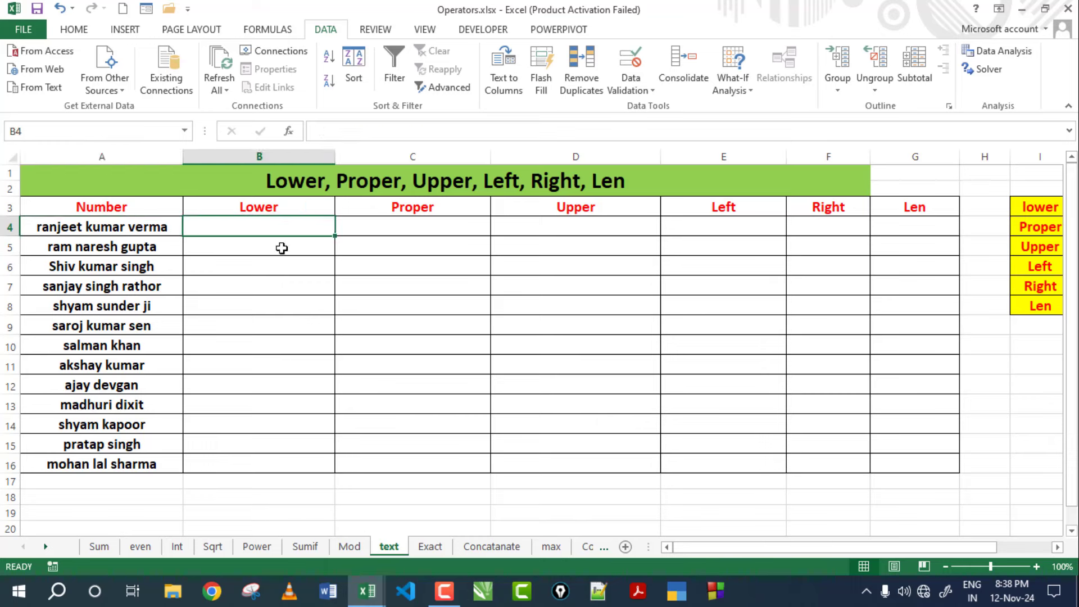
Enter =LOWER(A4) in B4.
text(=)
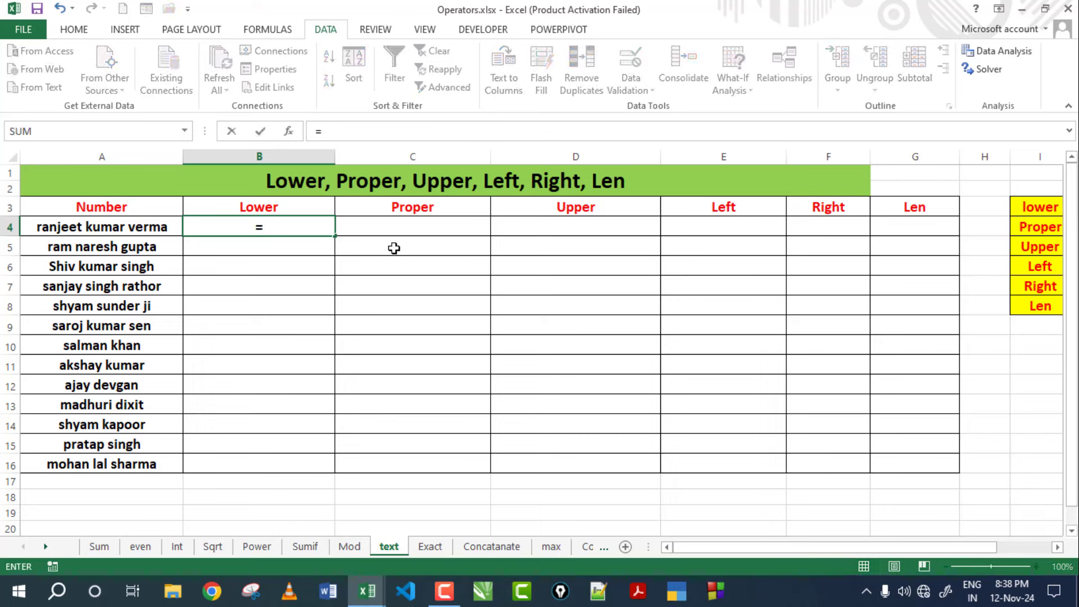
text(l)
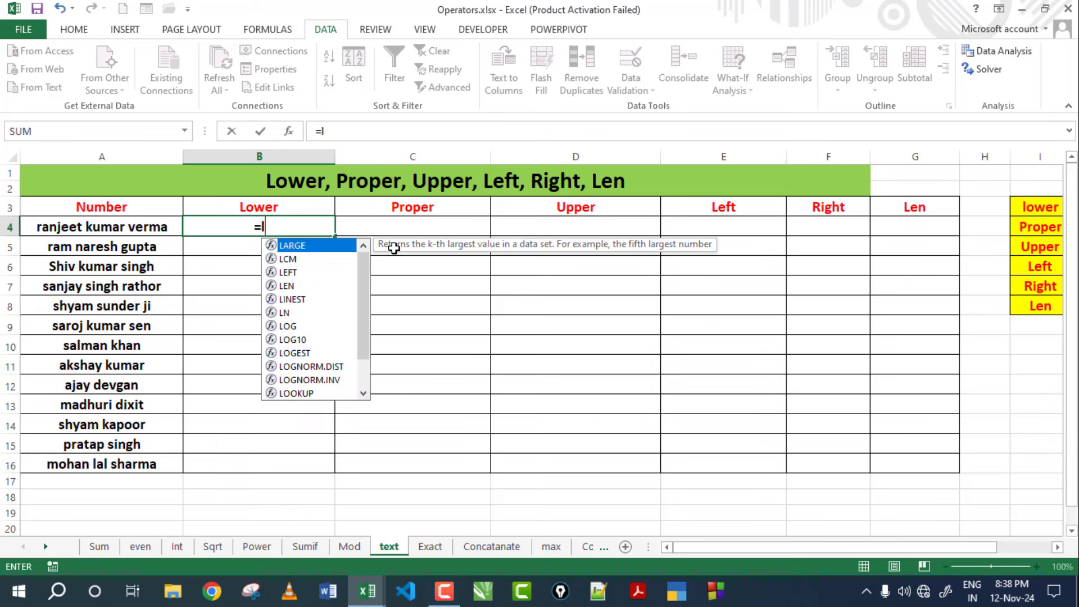
text(o)
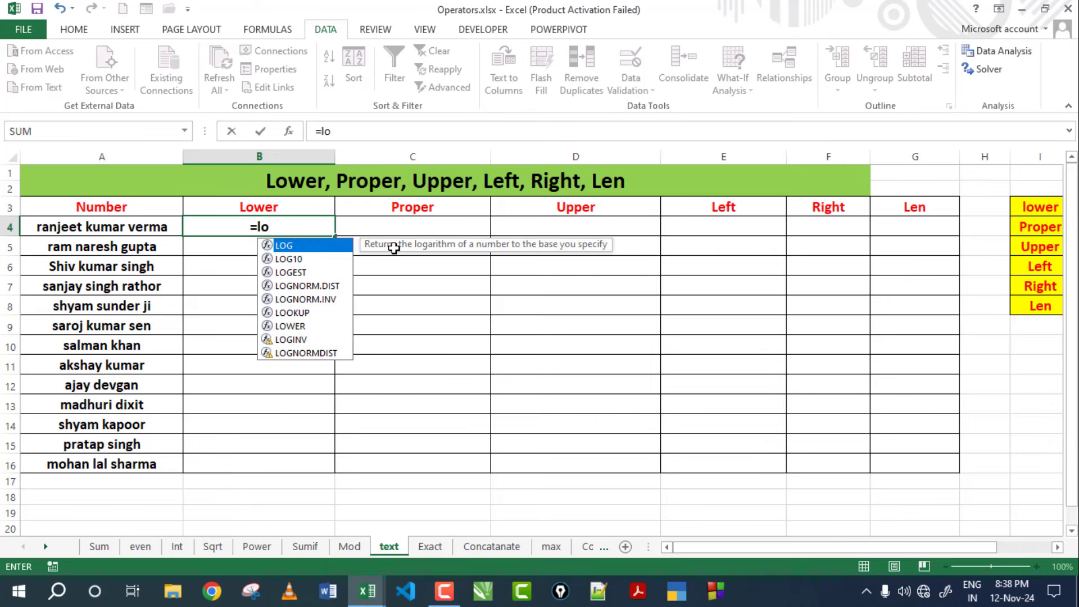
text(wer()
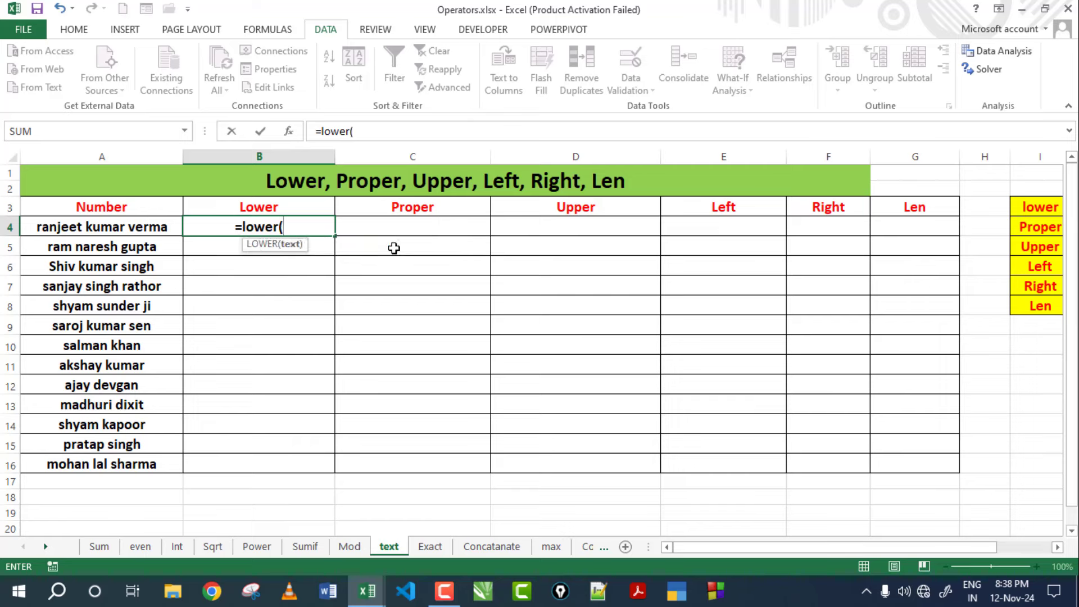
click(53, 224)
text())
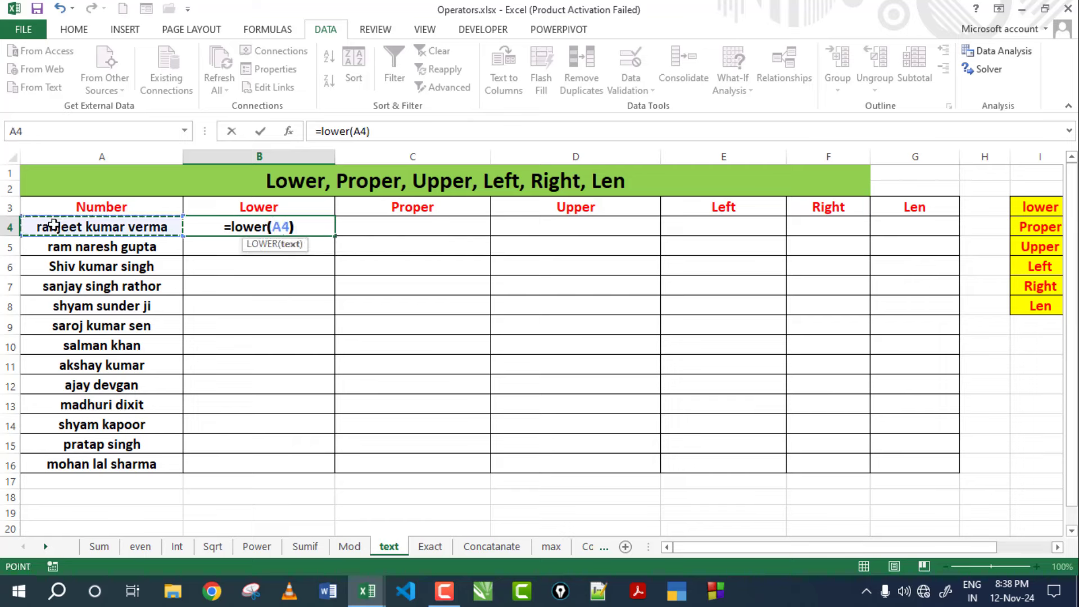
key(Return)
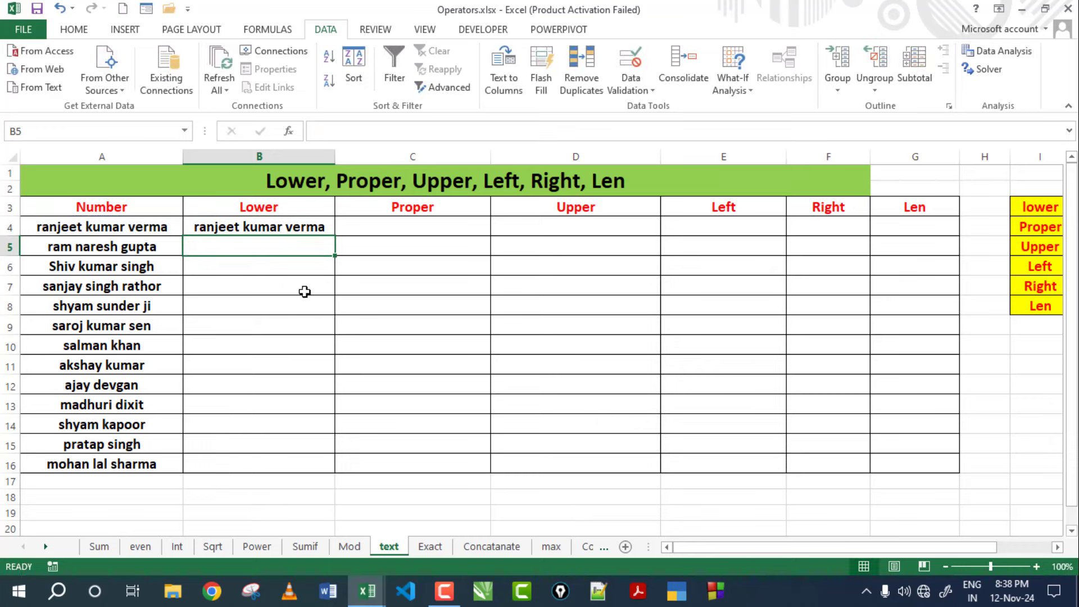
click(305, 291)
click(270, 224)
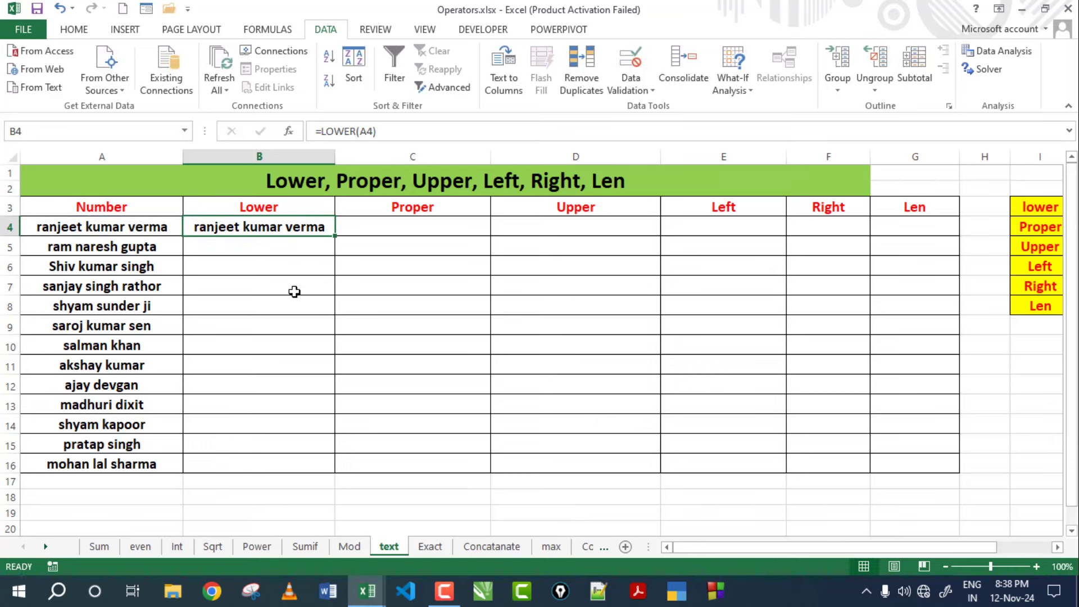
Change A4 to RANJEET and copy the LOWER formula down to B16.
click(115, 233)
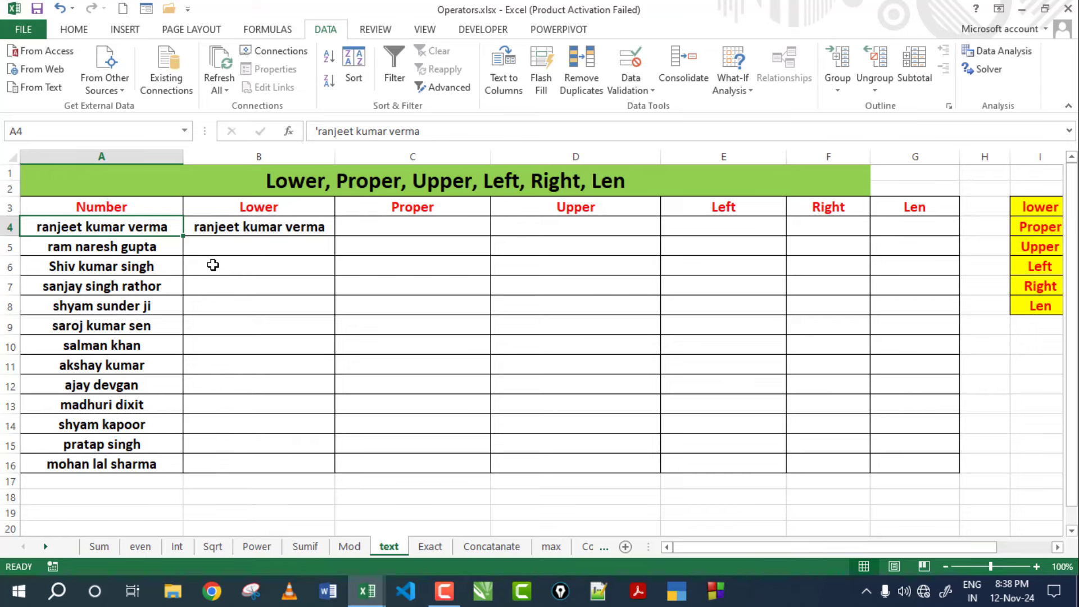
text(RANJEET)
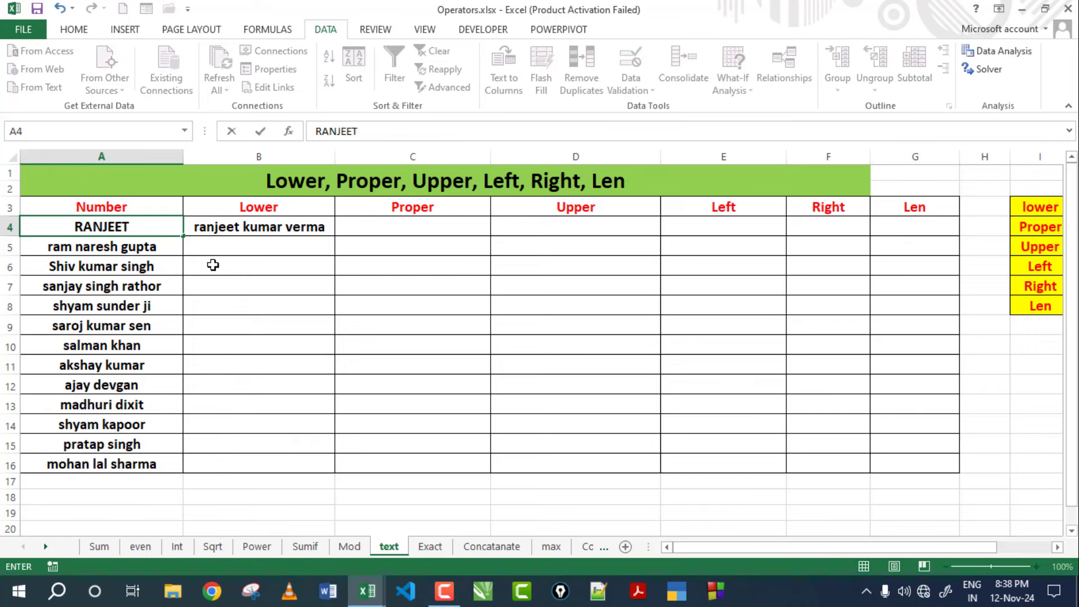
key(Return)
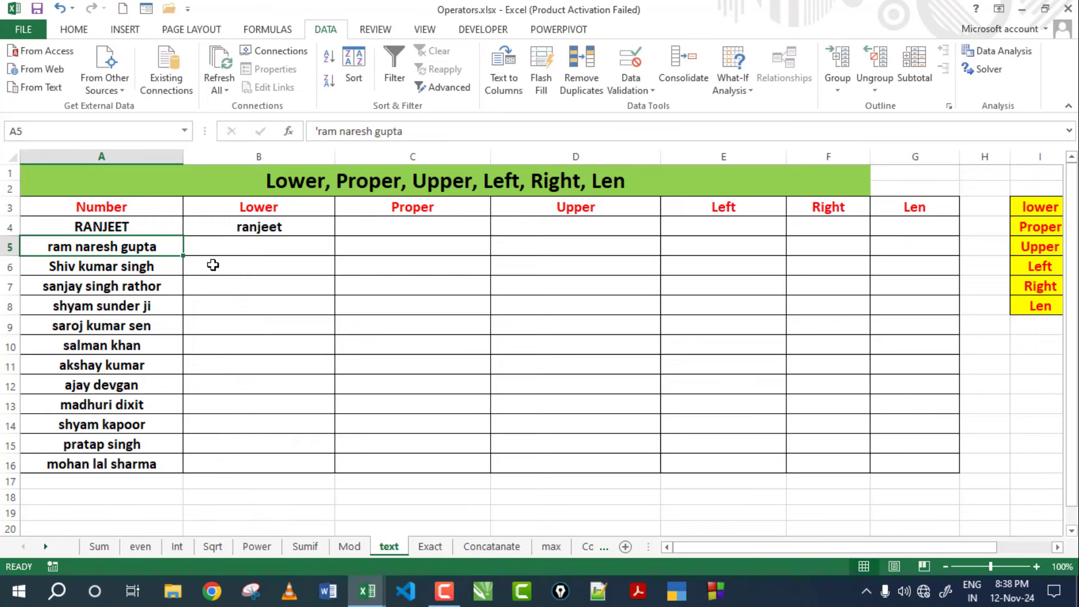
click(264, 224)
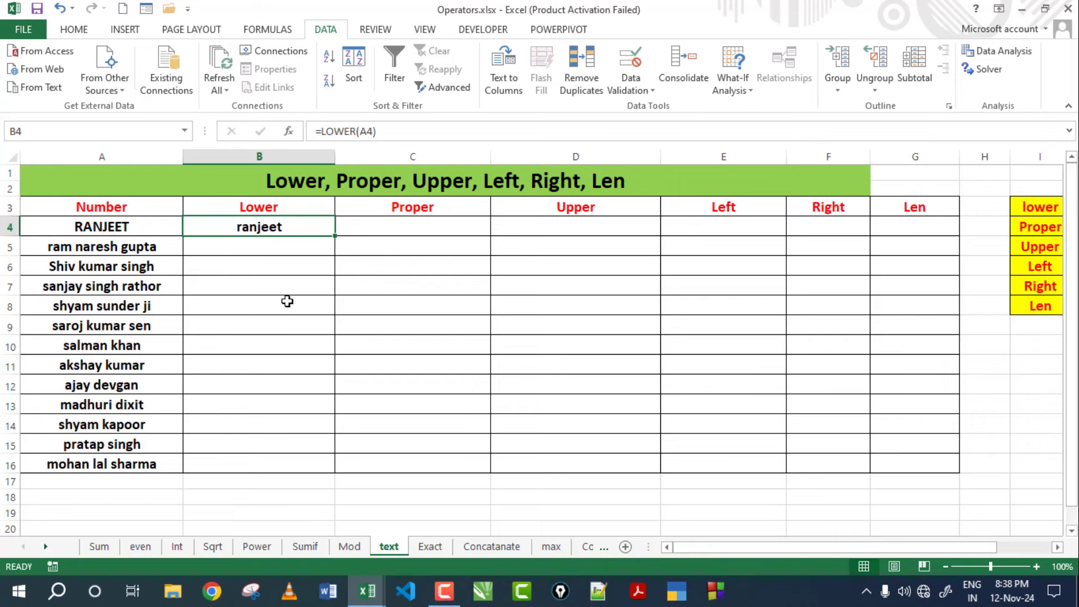
double_click(281, 227)
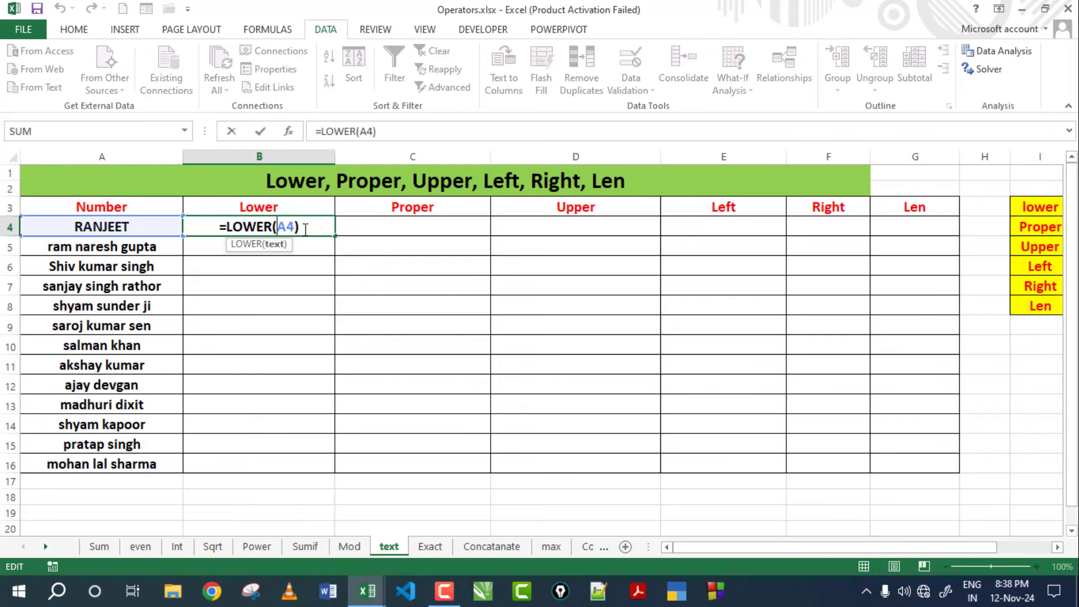
key(Return)
click(292, 228)
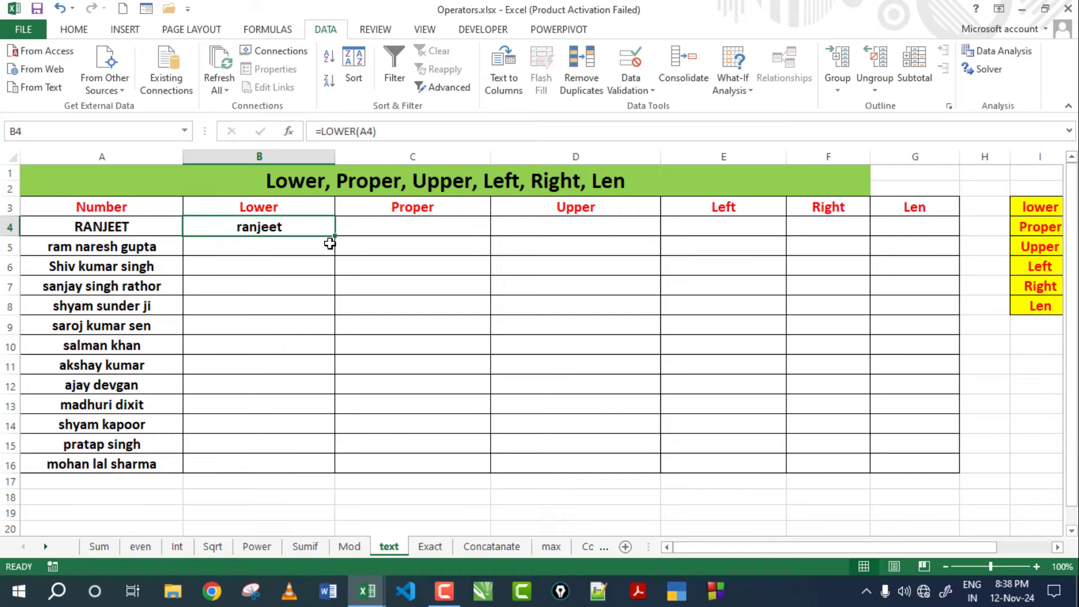
drag(336, 236, 299, 472)
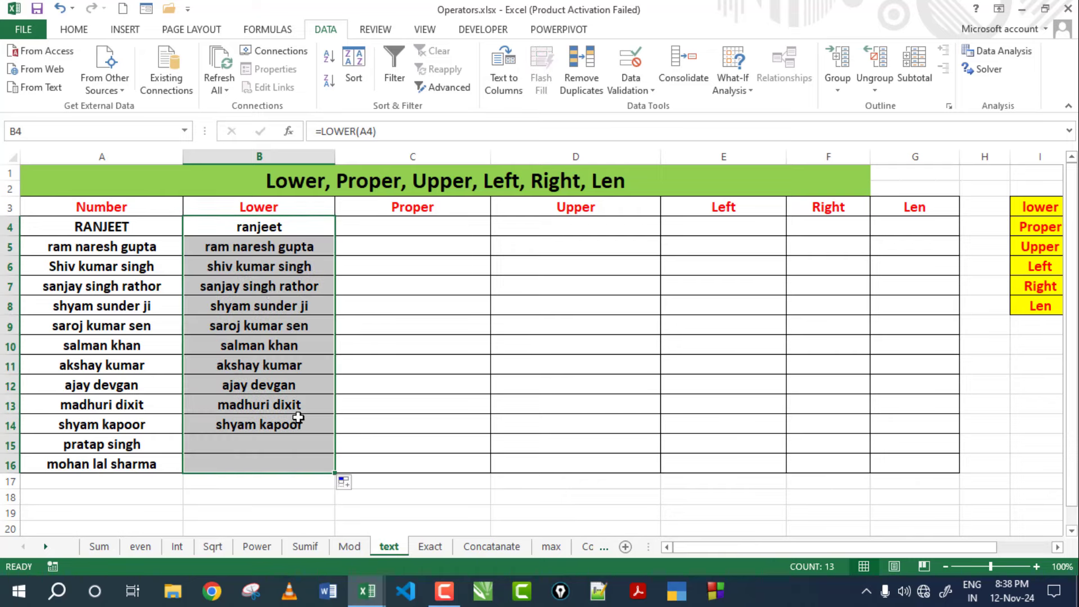
click(251, 444)
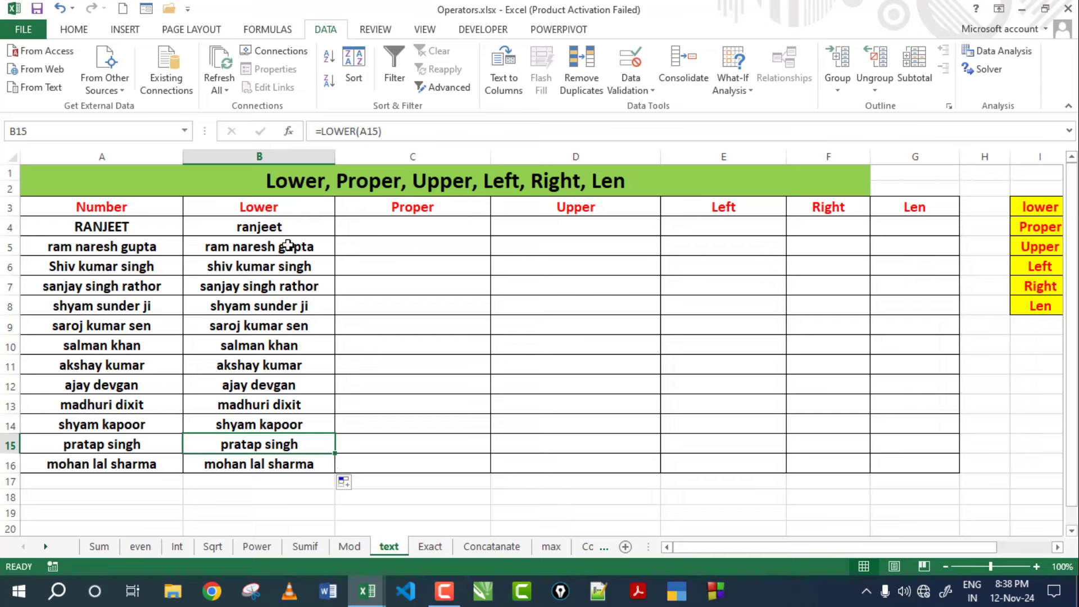
click(368, 230)
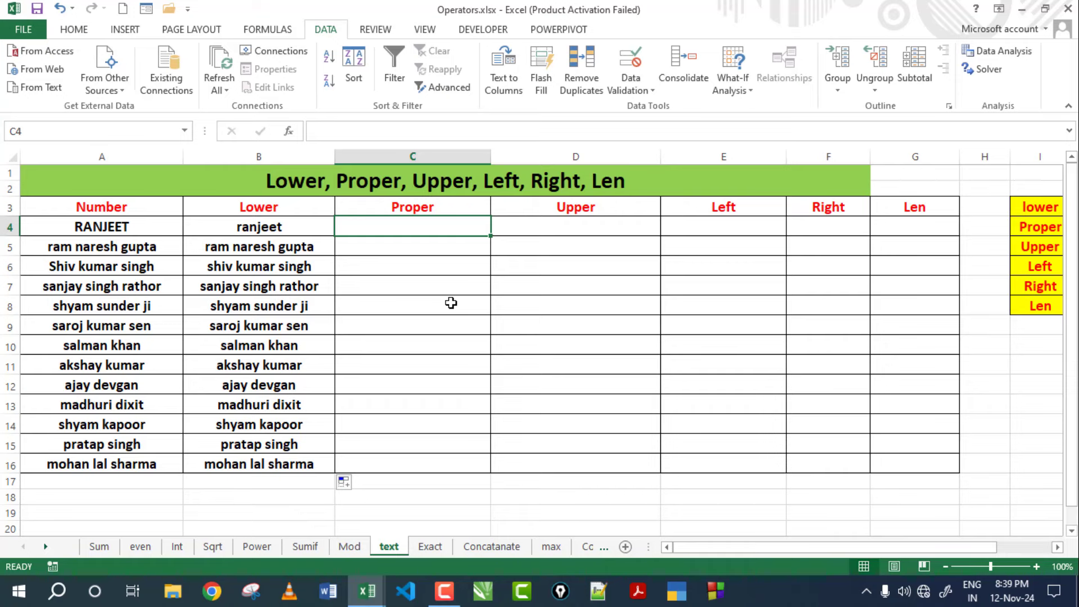
Enter =PROPER(A4) in C4.
text(=PRO)
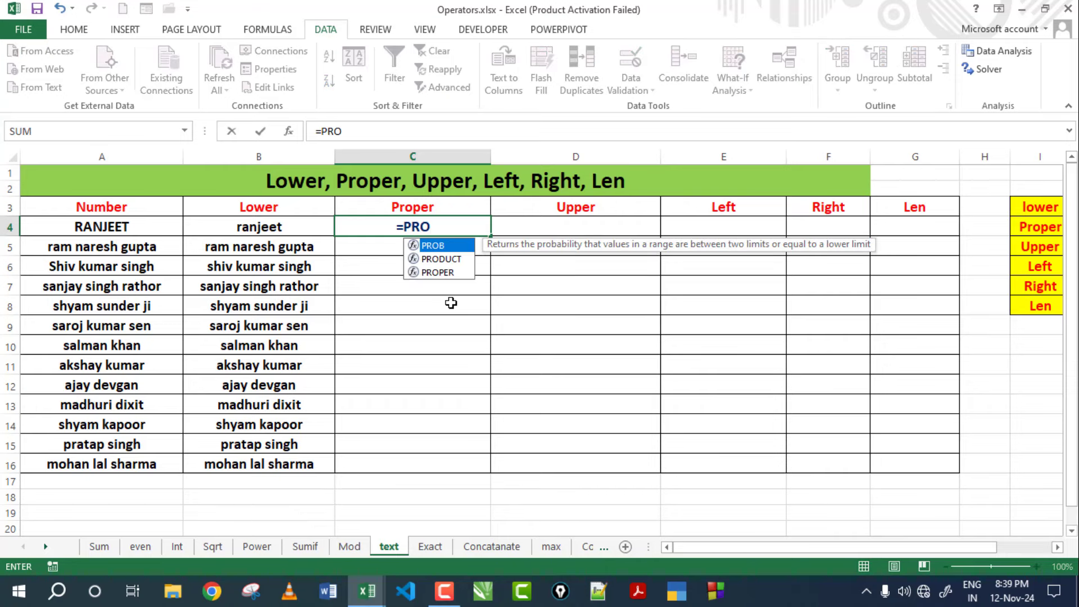
double_click(447, 272)
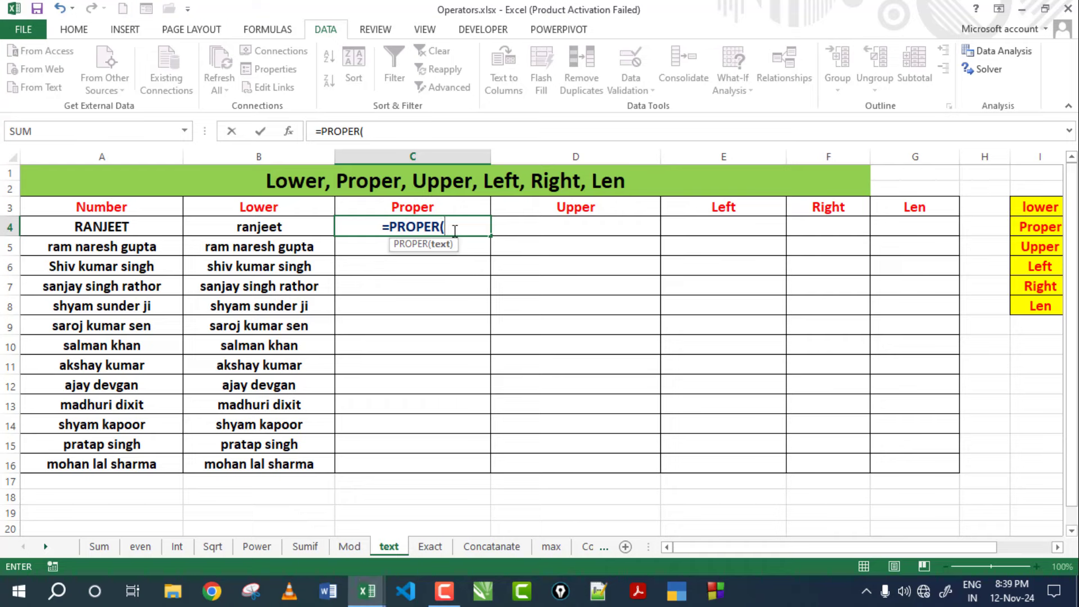
click(116, 227)
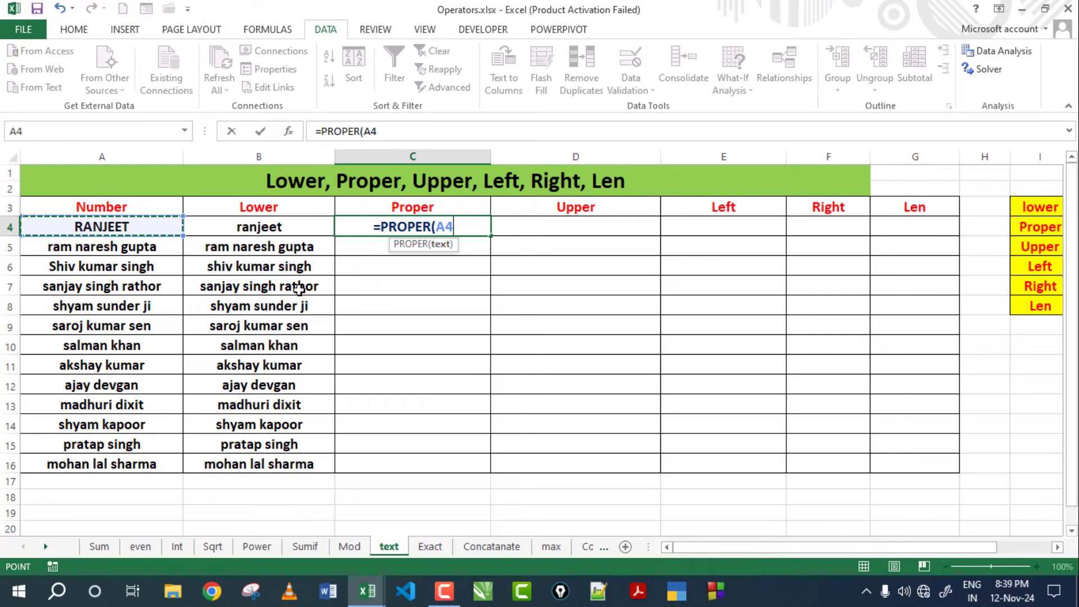
key(Return)
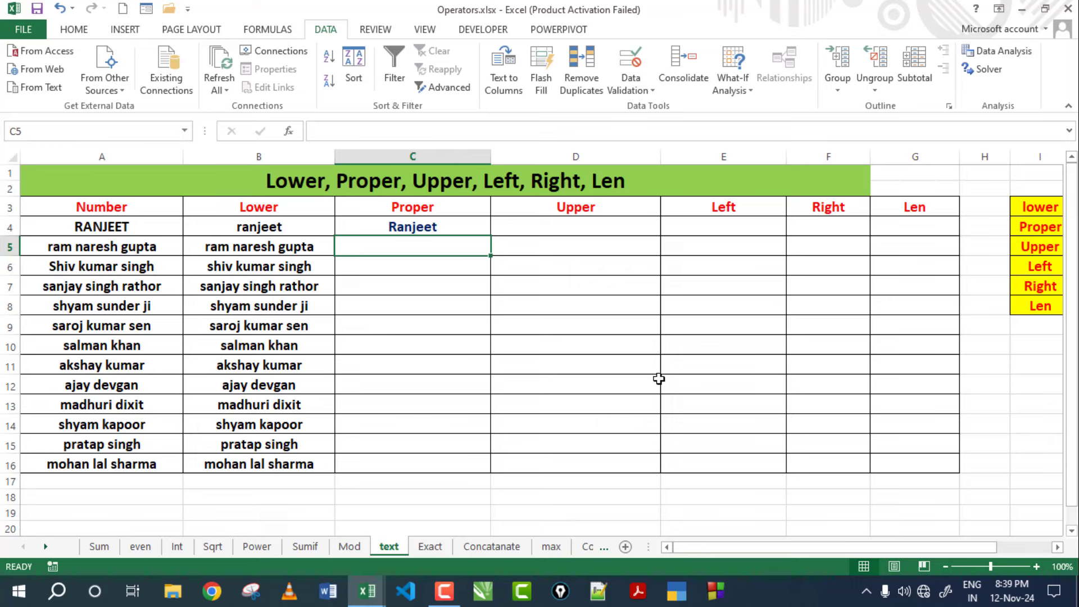
click(395, 231)
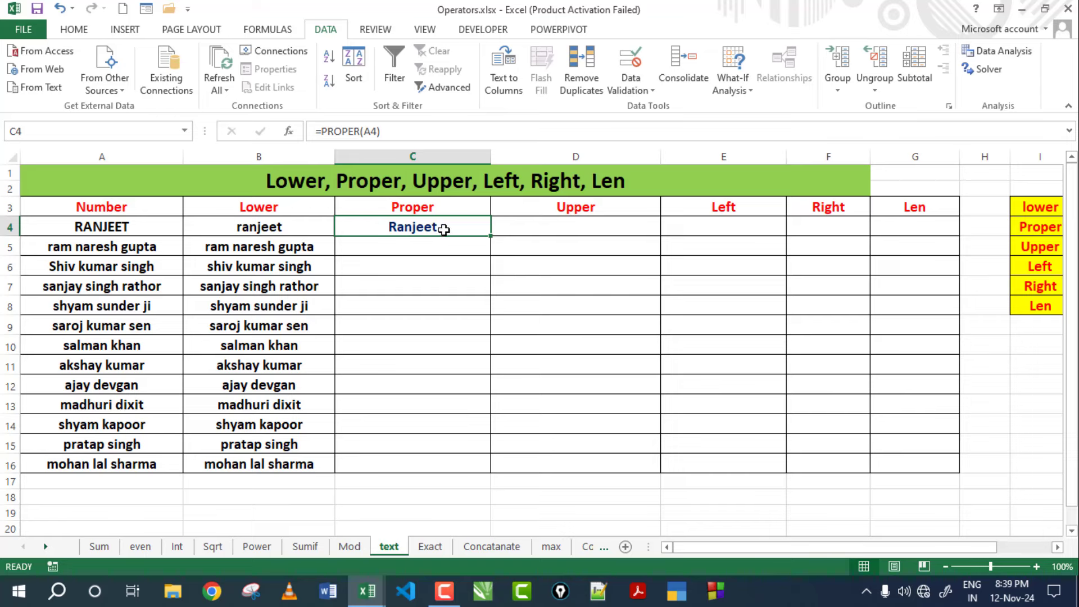
click(162, 229)
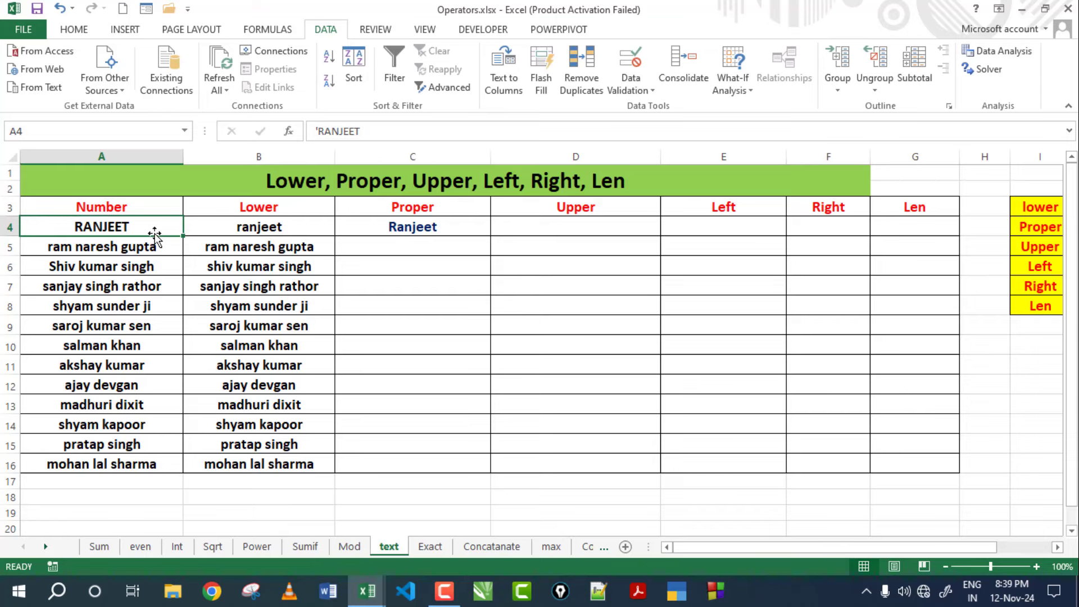
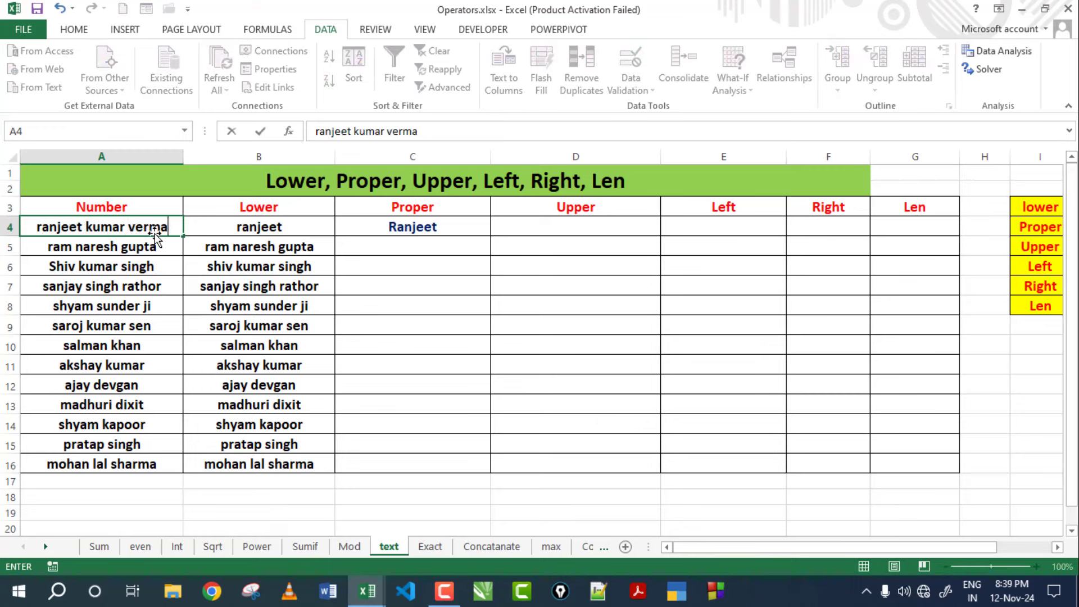
key(Return)
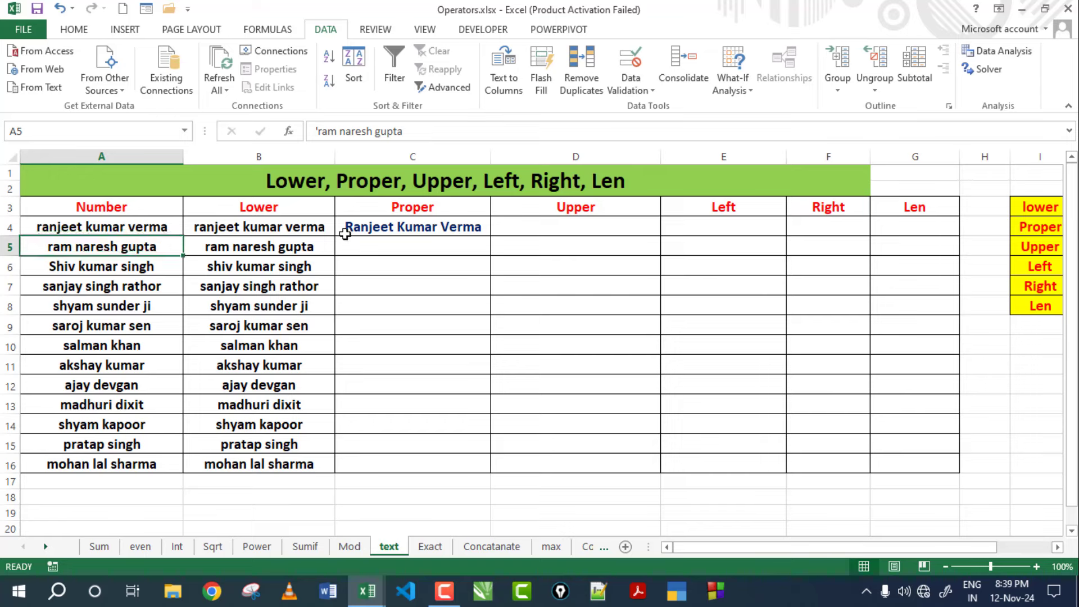
click(458, 226)
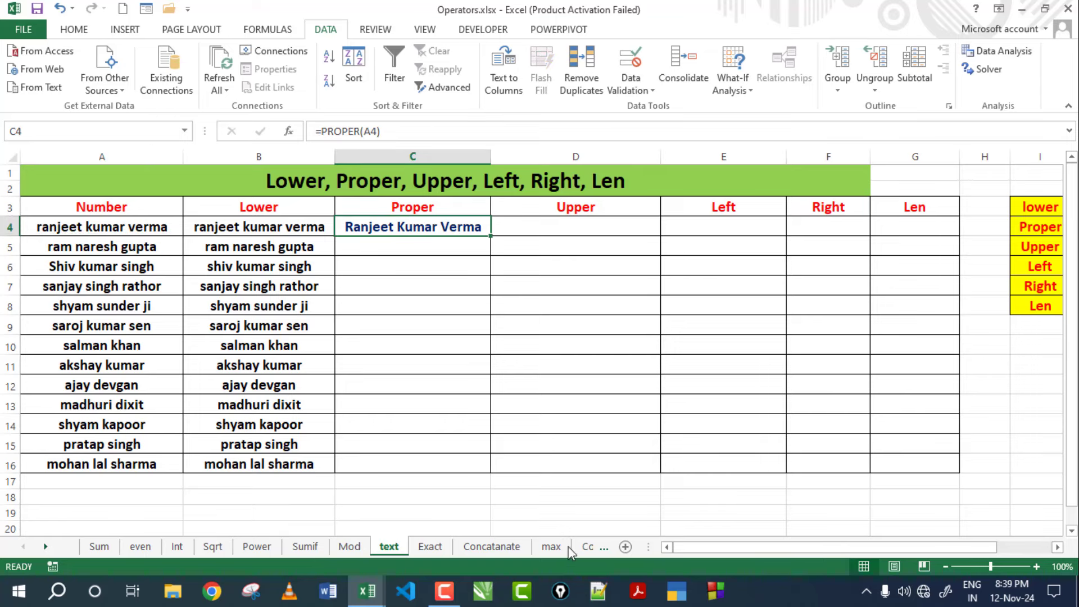
click(77, 247)
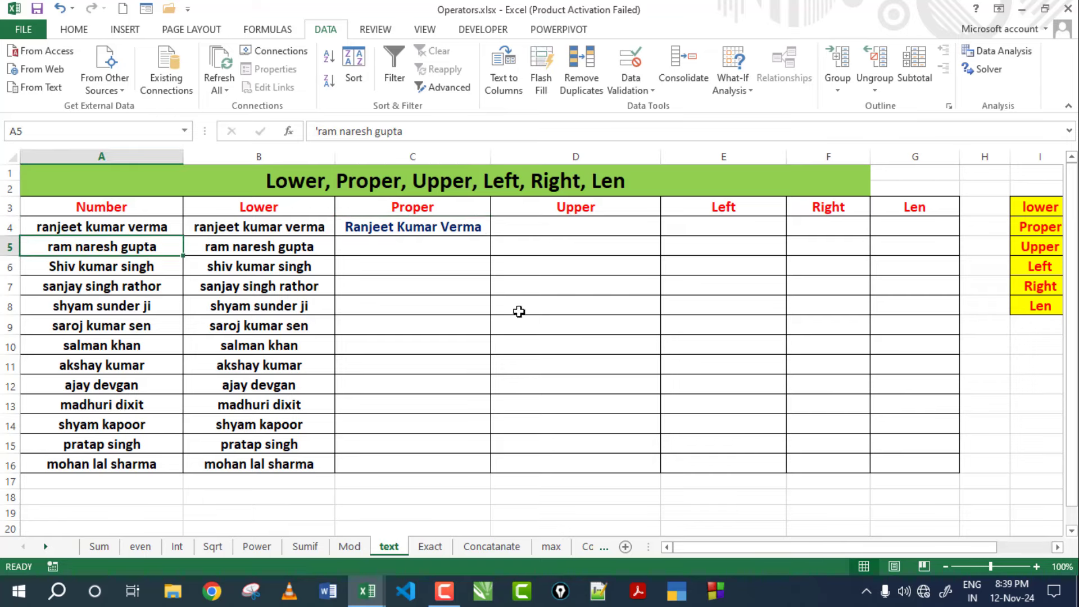
click(482, 231)
drag(491, 238, 473, 466)
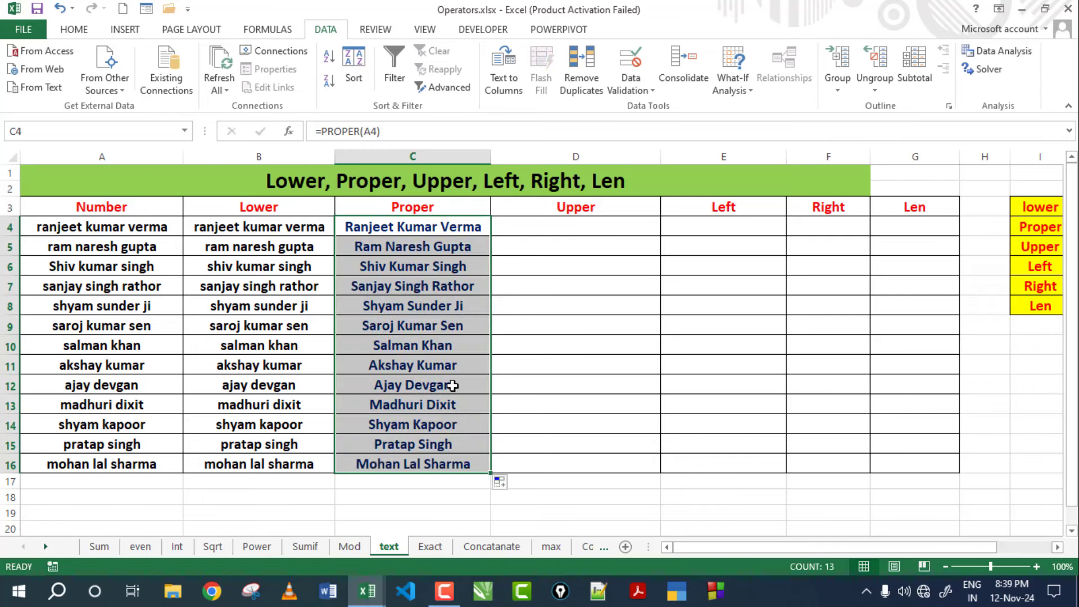
click(450, 383)
click(109, 245)
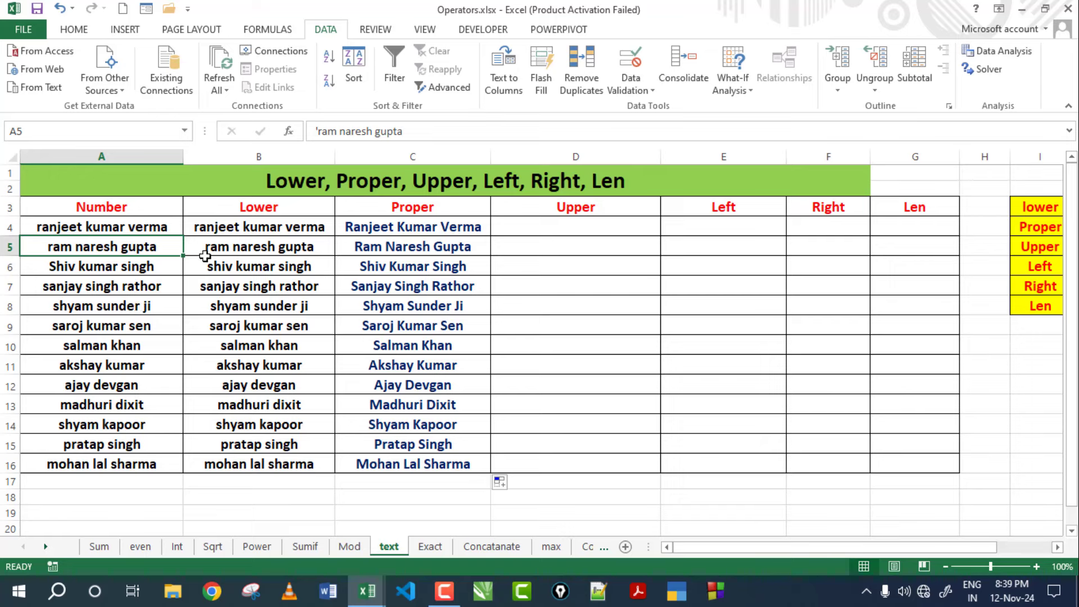
click(465, 231)
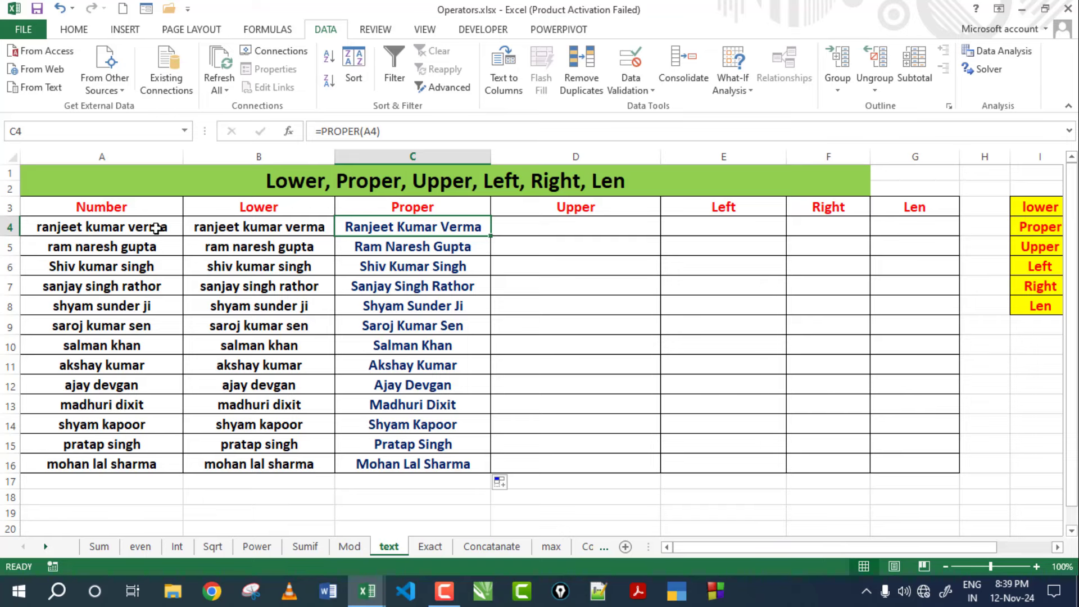
Enter =UPPER(A4) in D4, fill it down to D16, and compare the Lower, Proper, Upper headings.
click(625, 227)
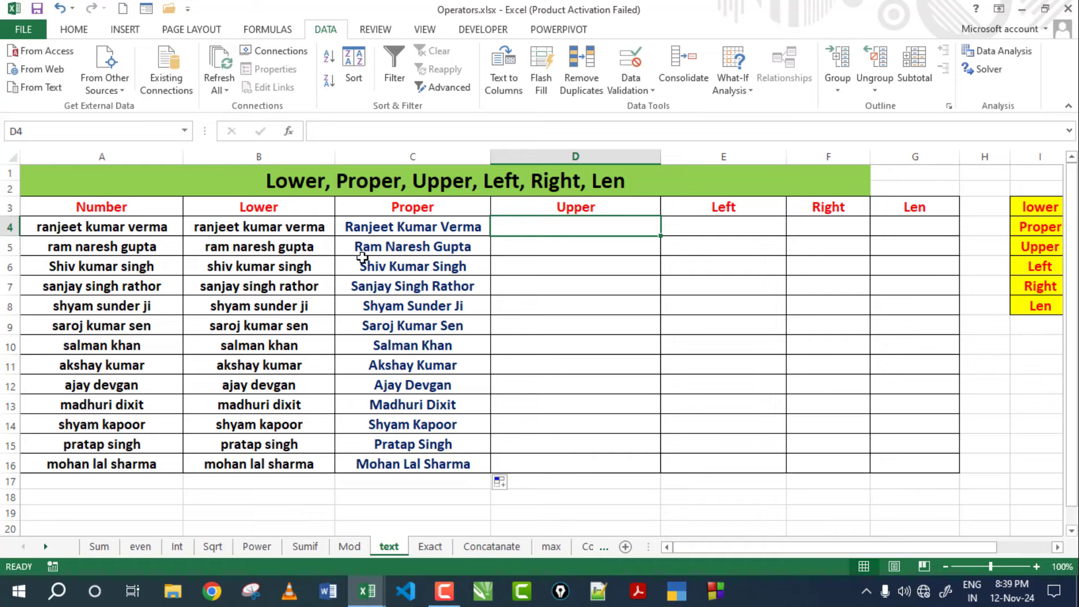
text(=)
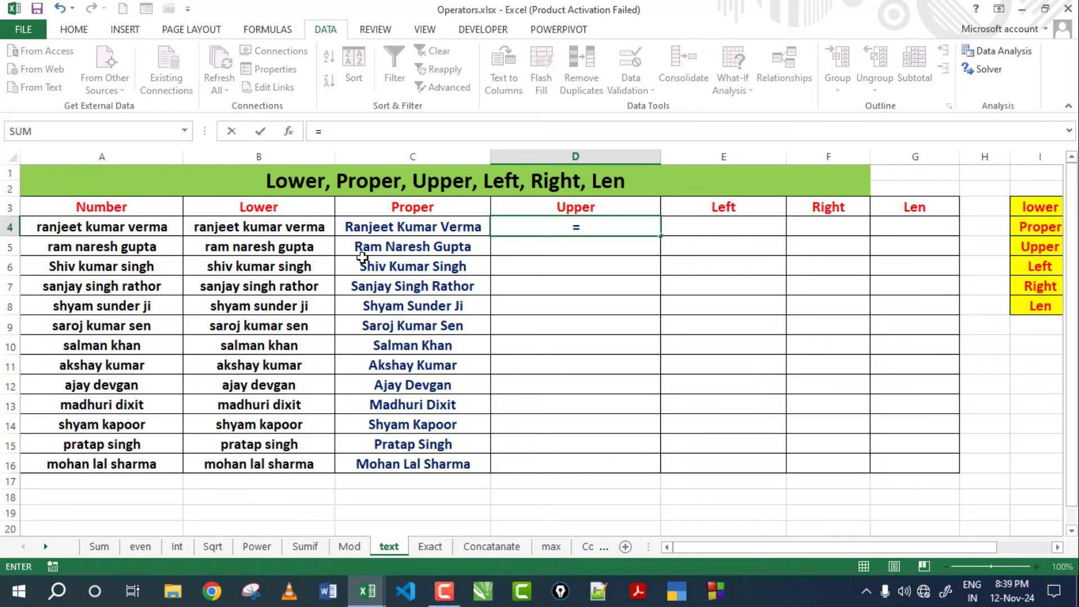
text(upper)
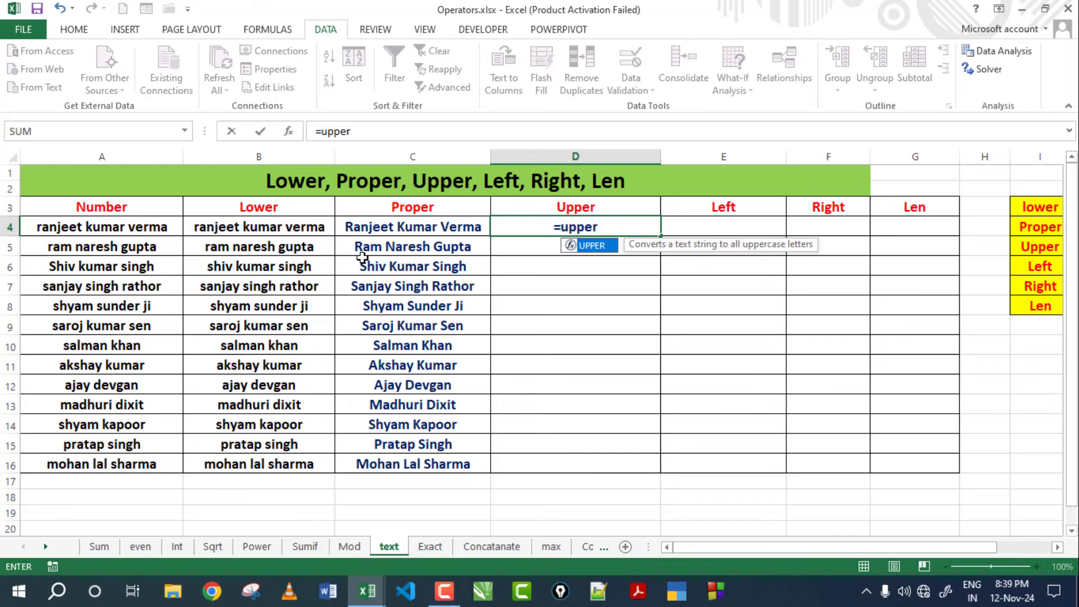
text(()
click(50, 228)
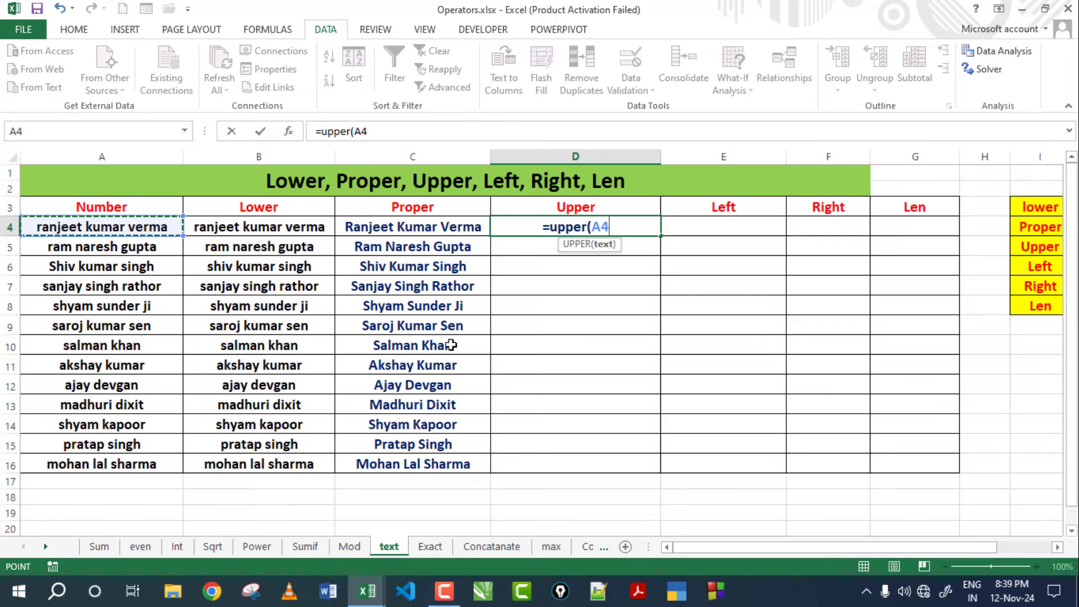
text())
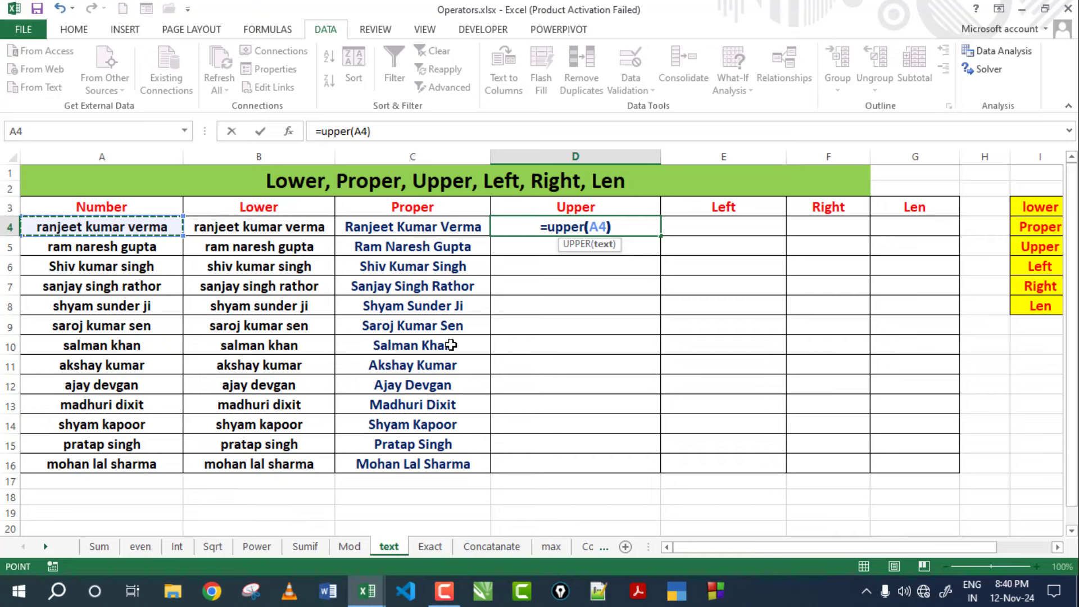
key(Return)
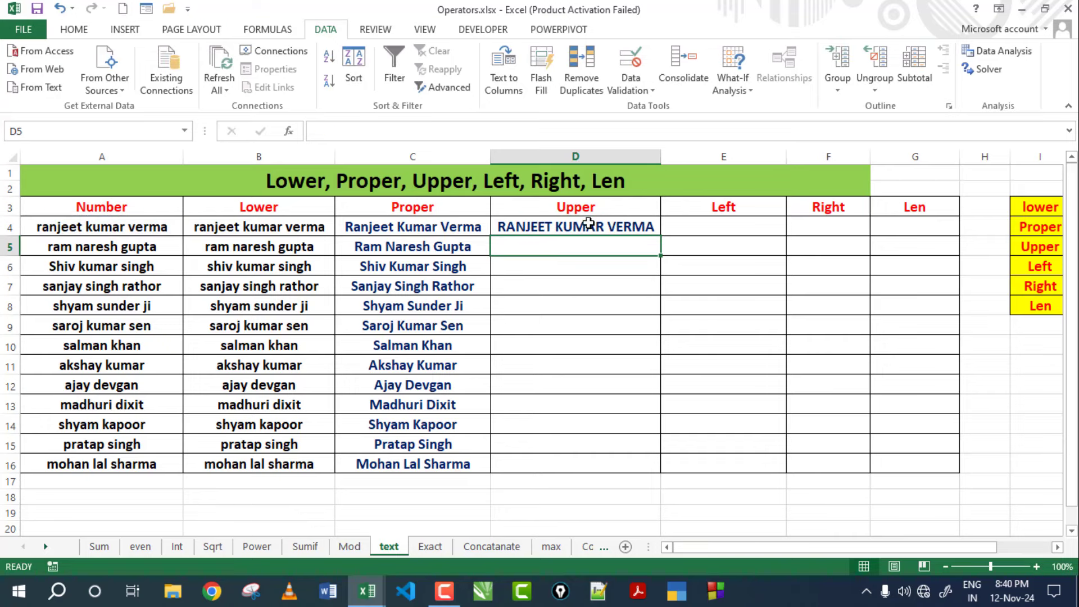
click(589, 224)
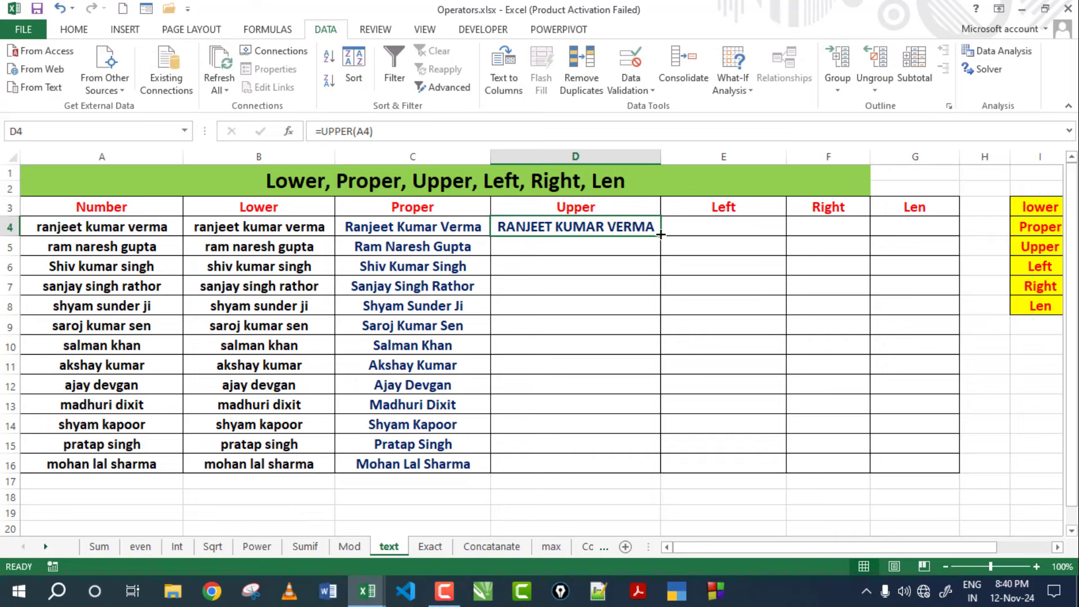
drag(661, 235, 651, 472)
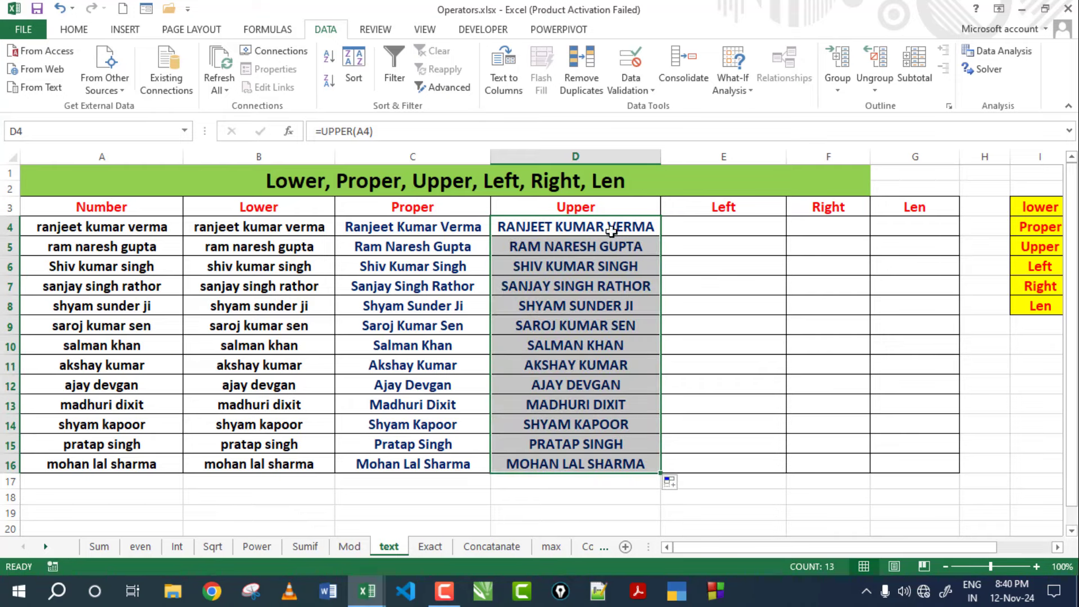
click(592, 439)
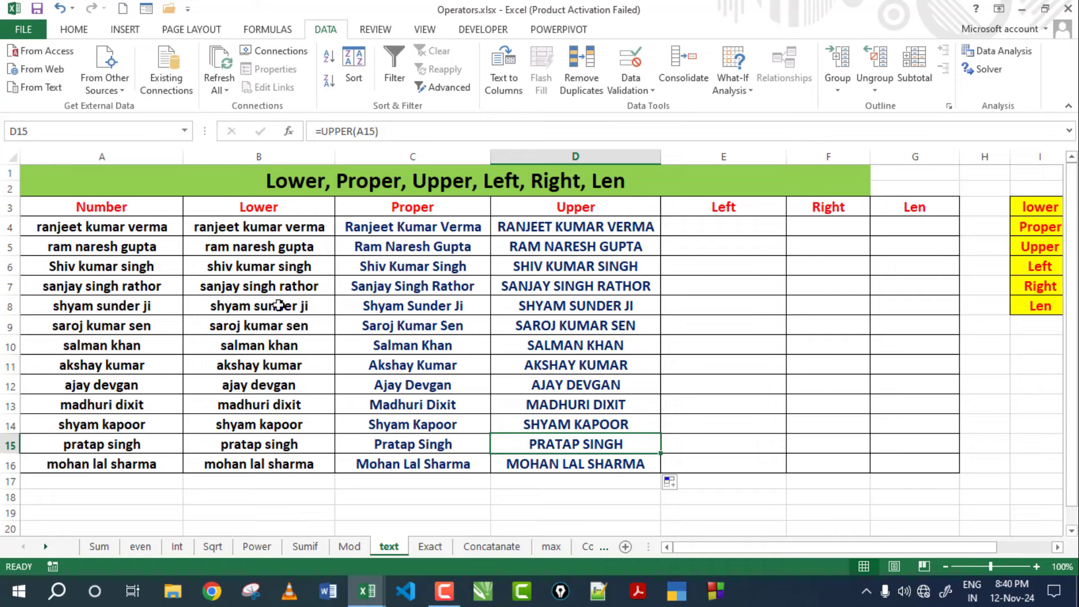
click(264, 208)
click(385, 210)
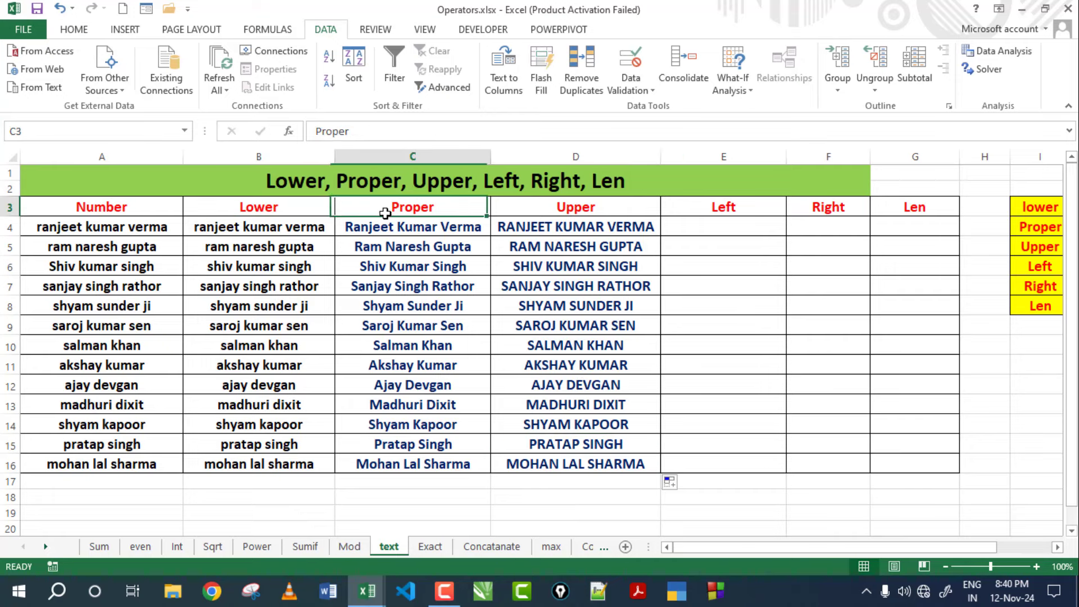
click(581, 213)
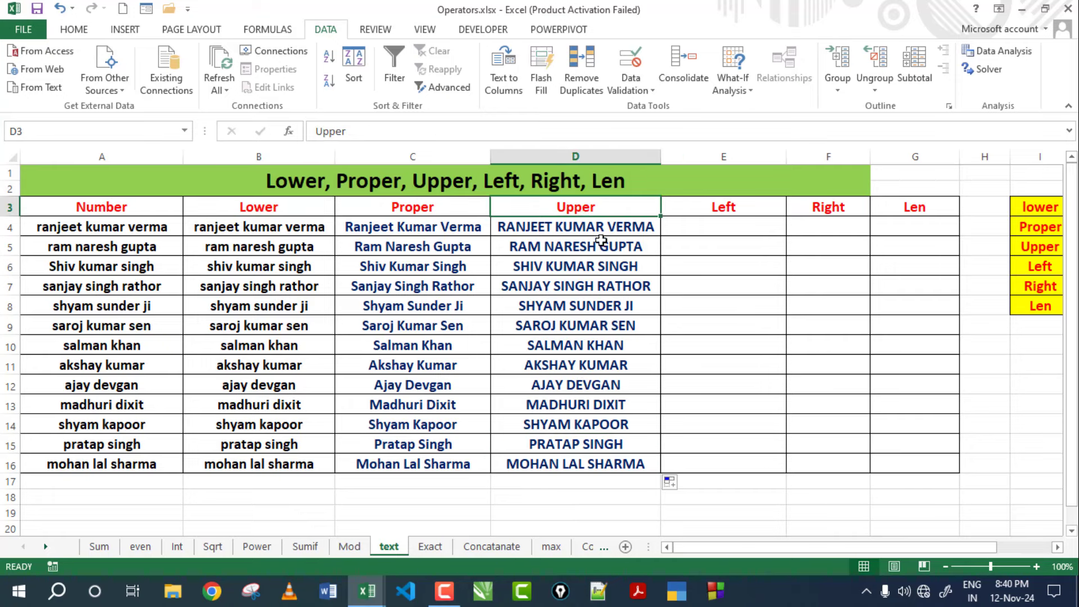
Enter =LEFT(A4,3) in E4 and copy it down to E16.
click(729, 228)
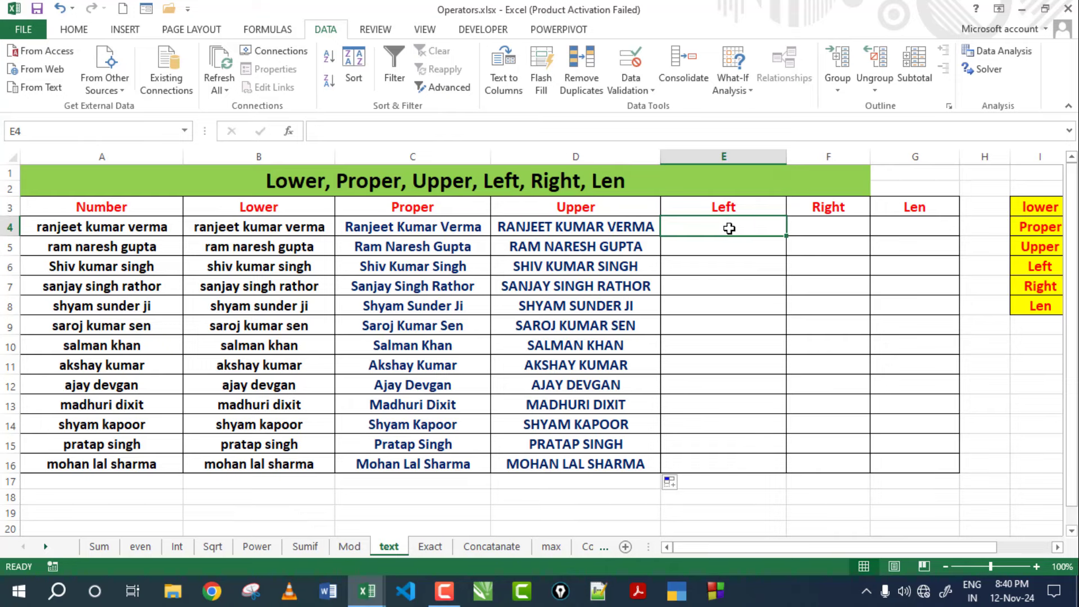
text(=)
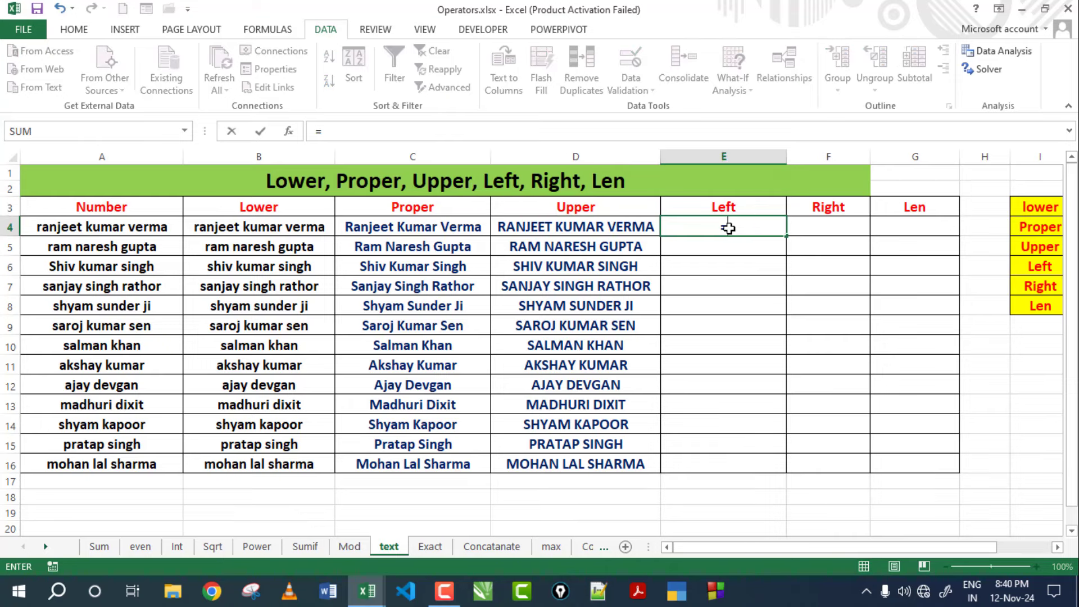
text(left)
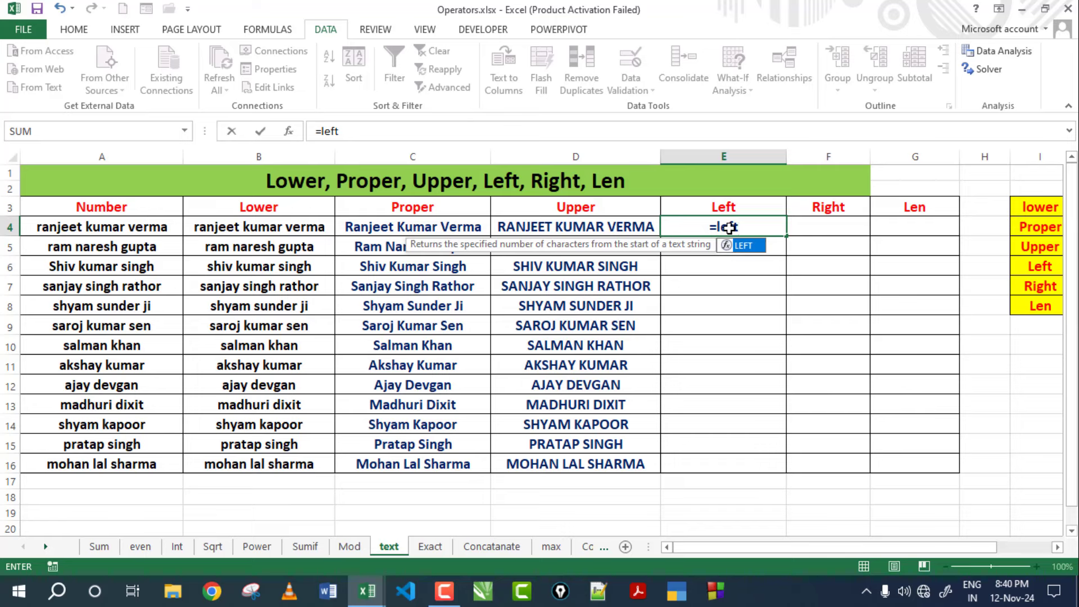
text(()
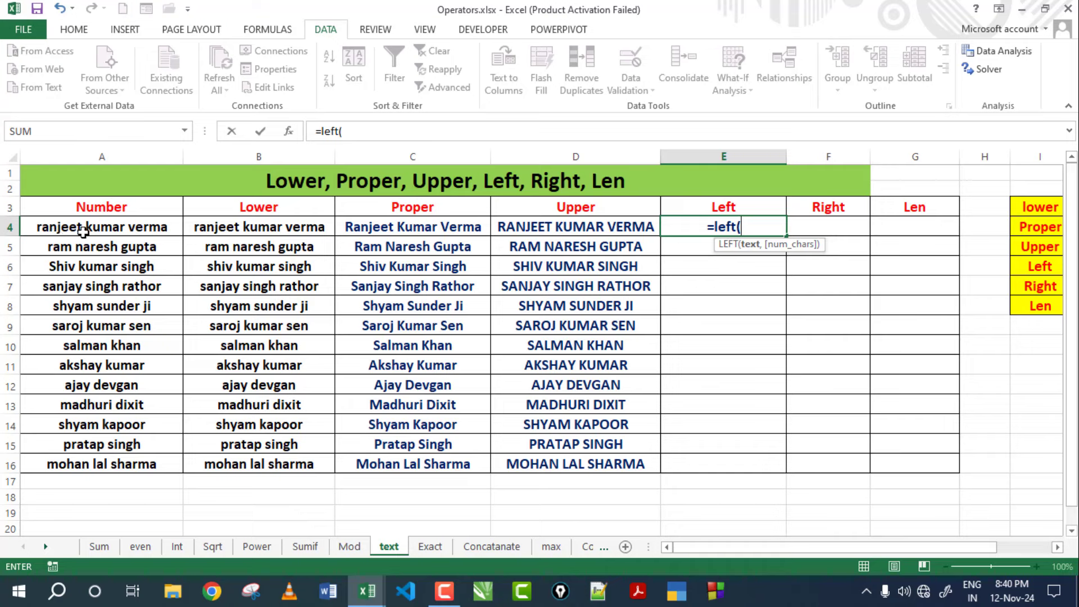
click(85, 230)
text(,)
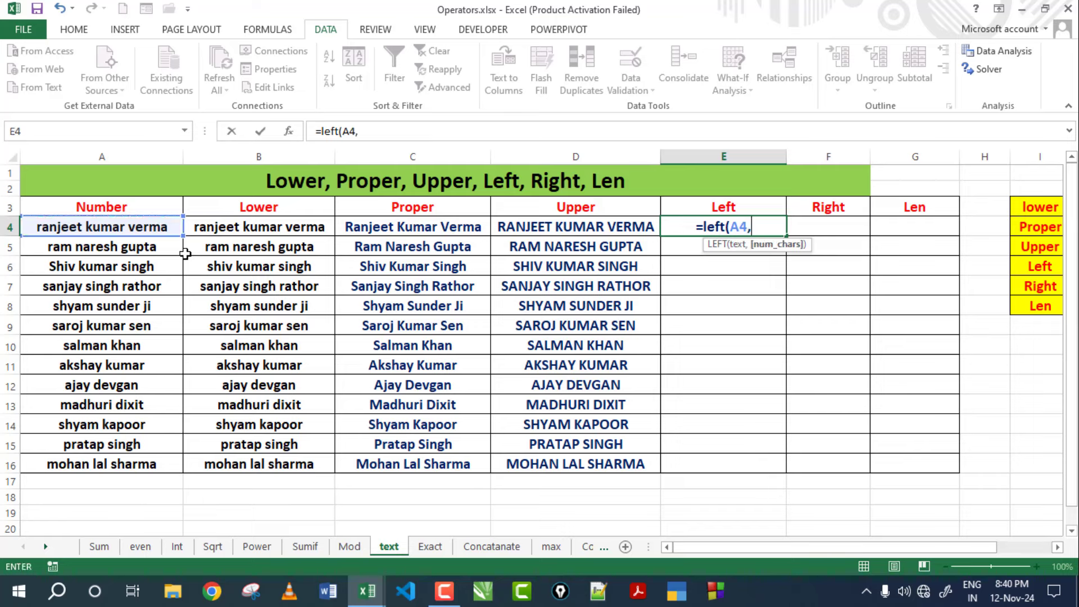
text(3)
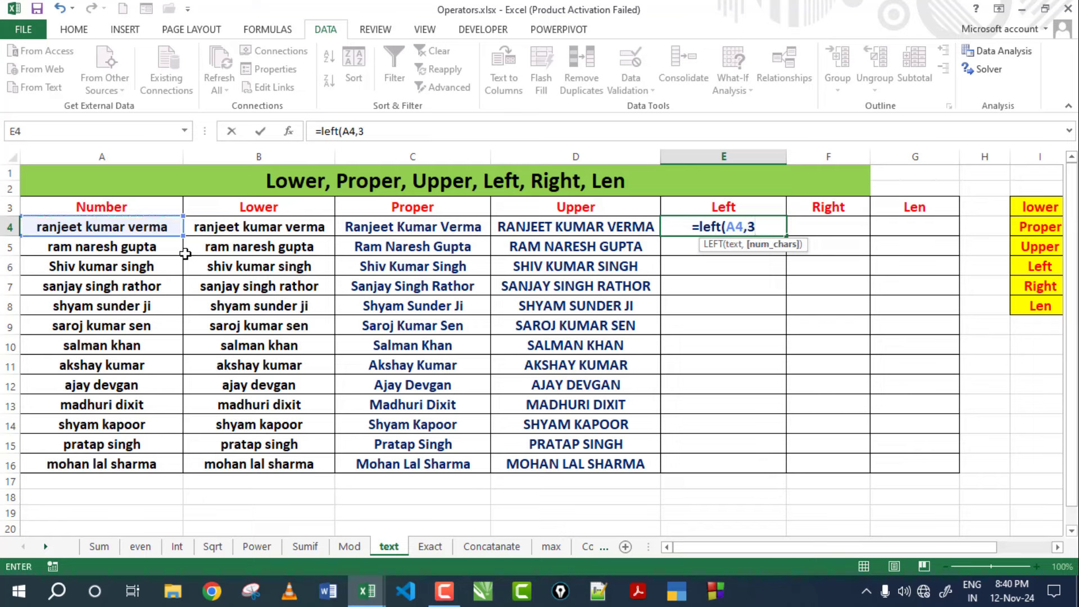
text())
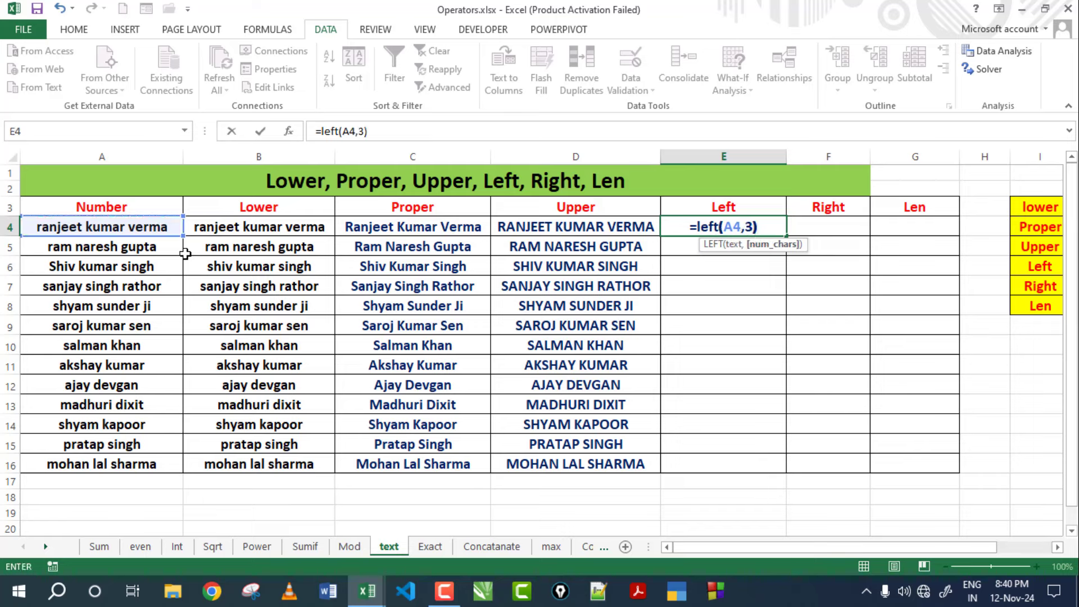
key(Return)
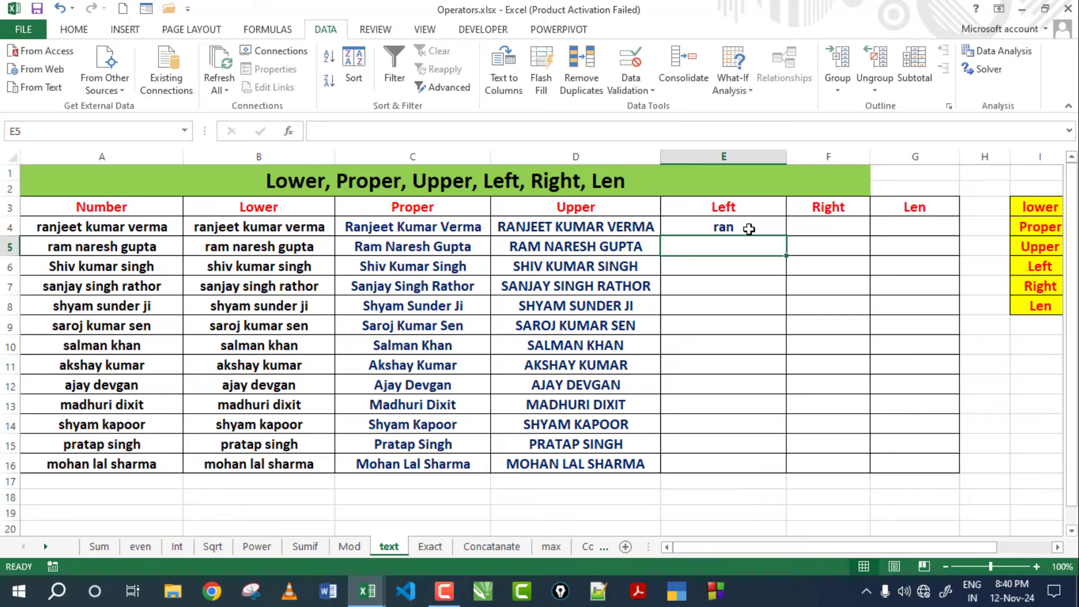
click(745, 227)
drag(785, 236, 762, 464)
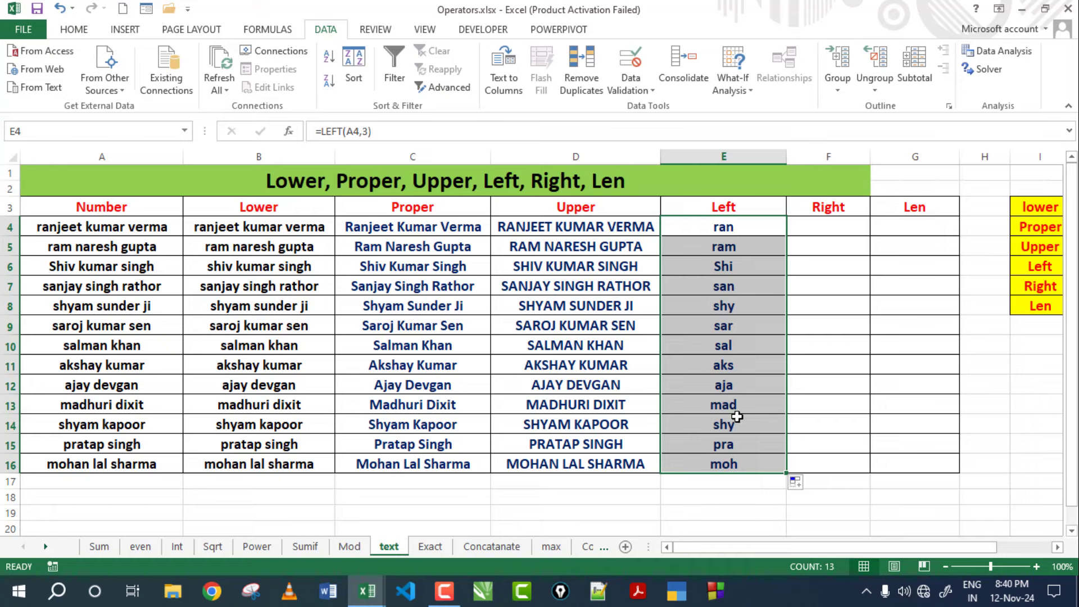
click(66, 251)
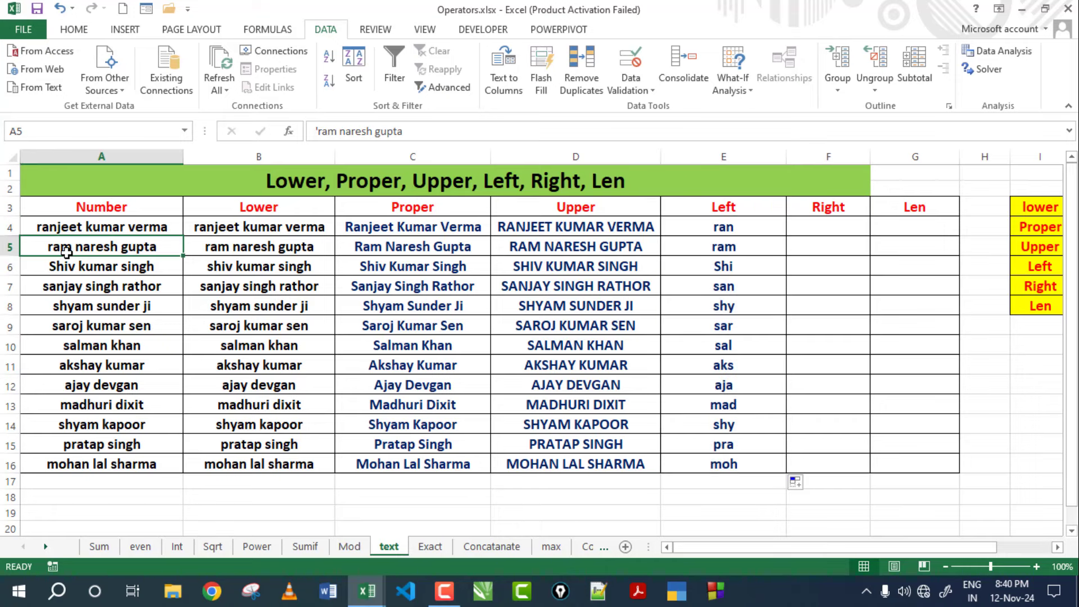
click(66, 267)
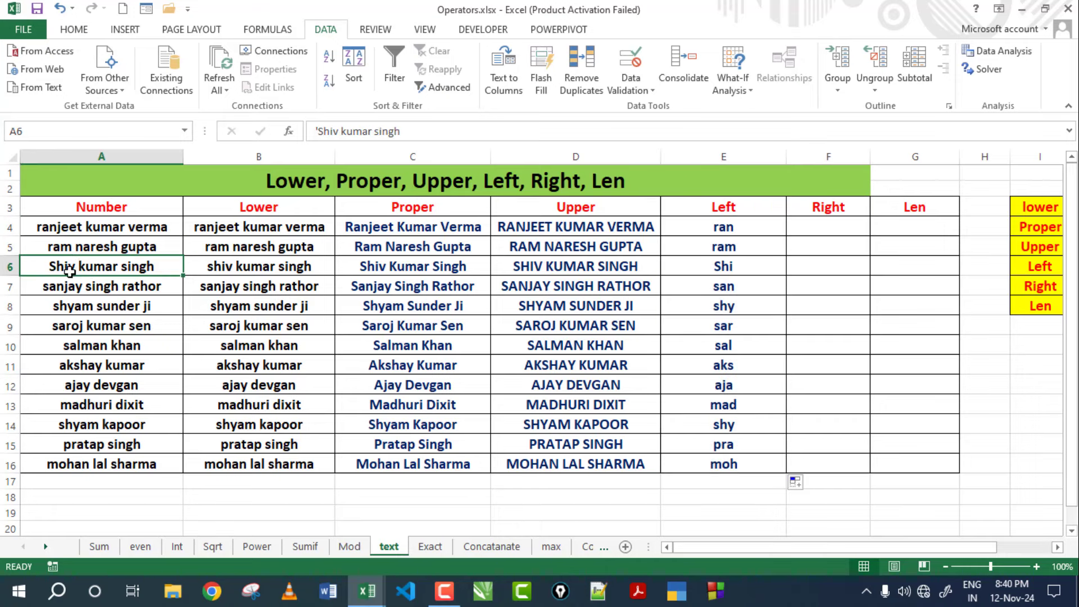
click(725, 230)
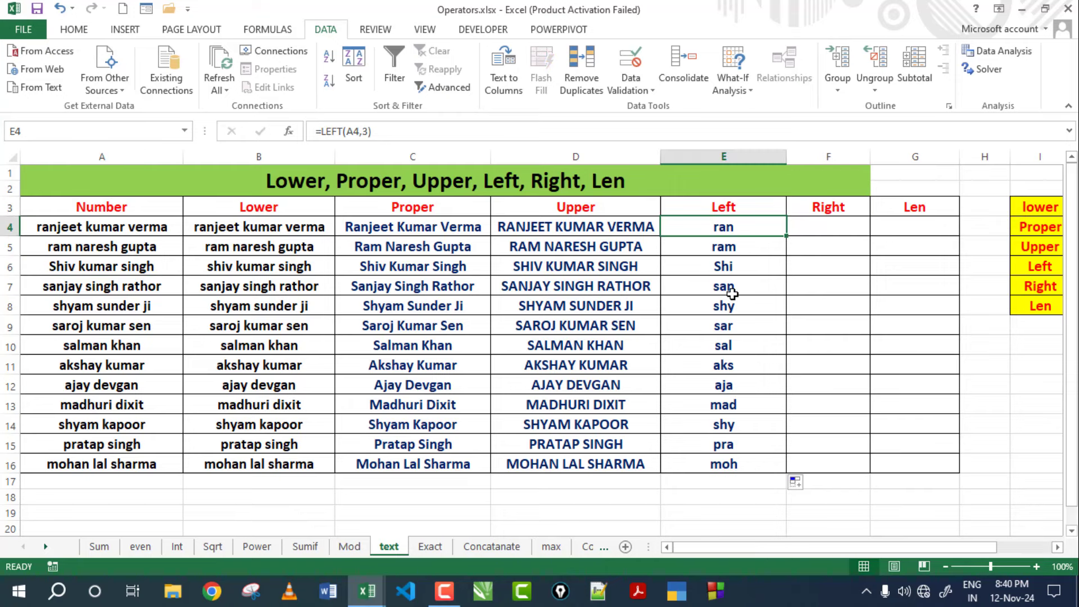
Change E4 to =LEFT(A4,4) and refill it down to row 16.
double_click(763, 229)
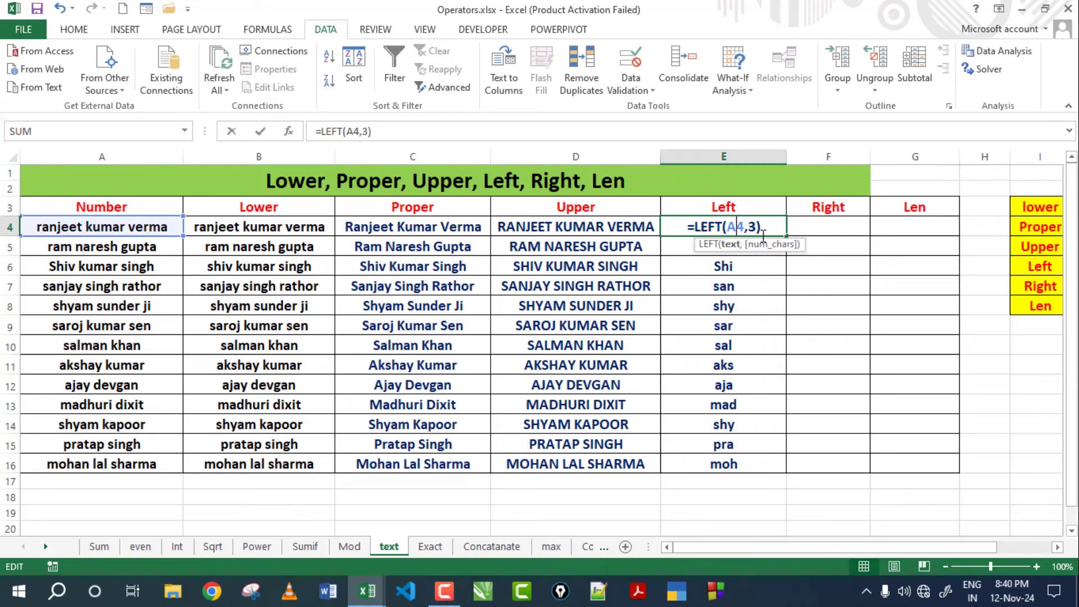
click(757, 227)
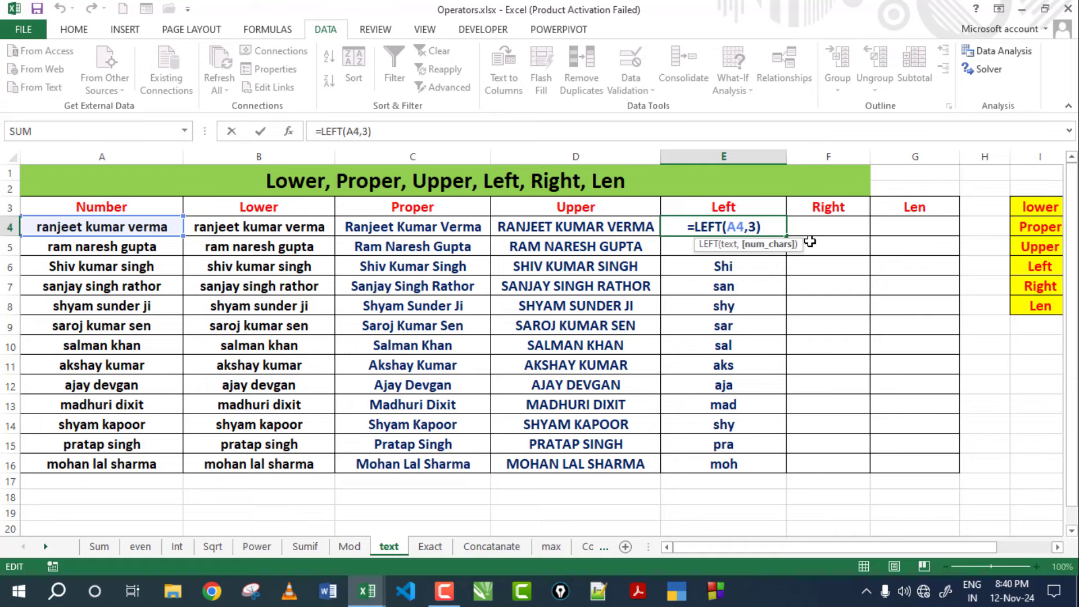
key(BackSpace)
text(4)
key(ctrl+Return)
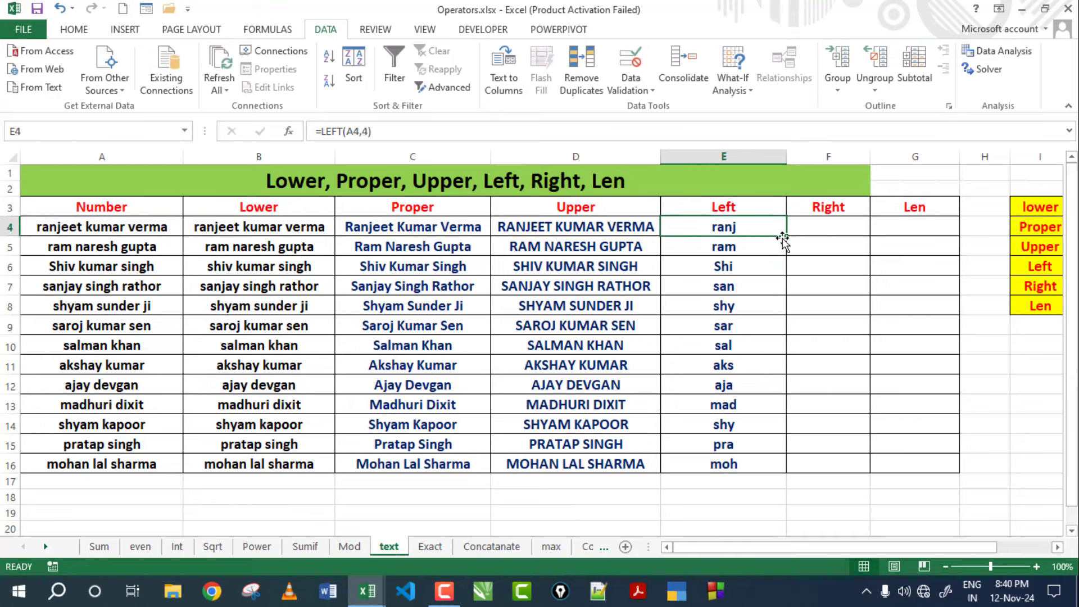
drag(783, 237, 753, 480)
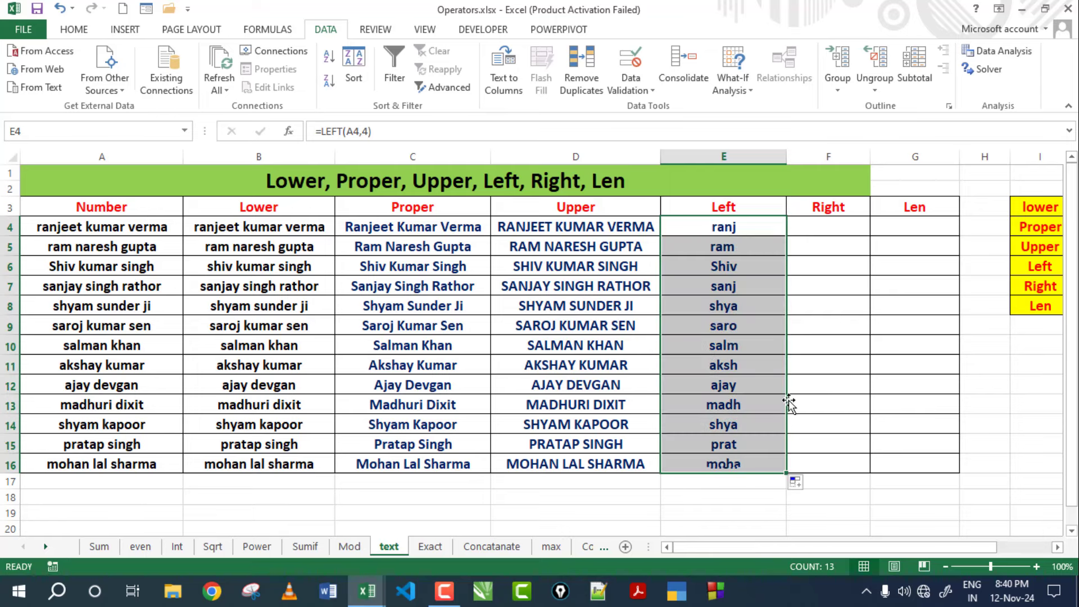
Enter a RIGHT formula on A4 for the last five characters in F4 and fill it to F16.
click(849, 225)
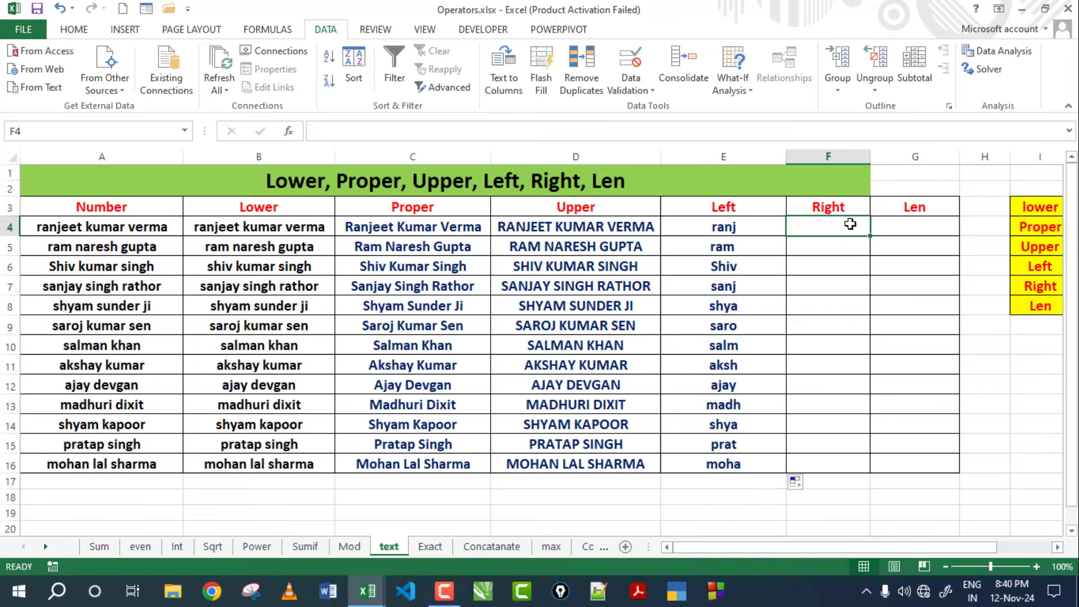
text(=)
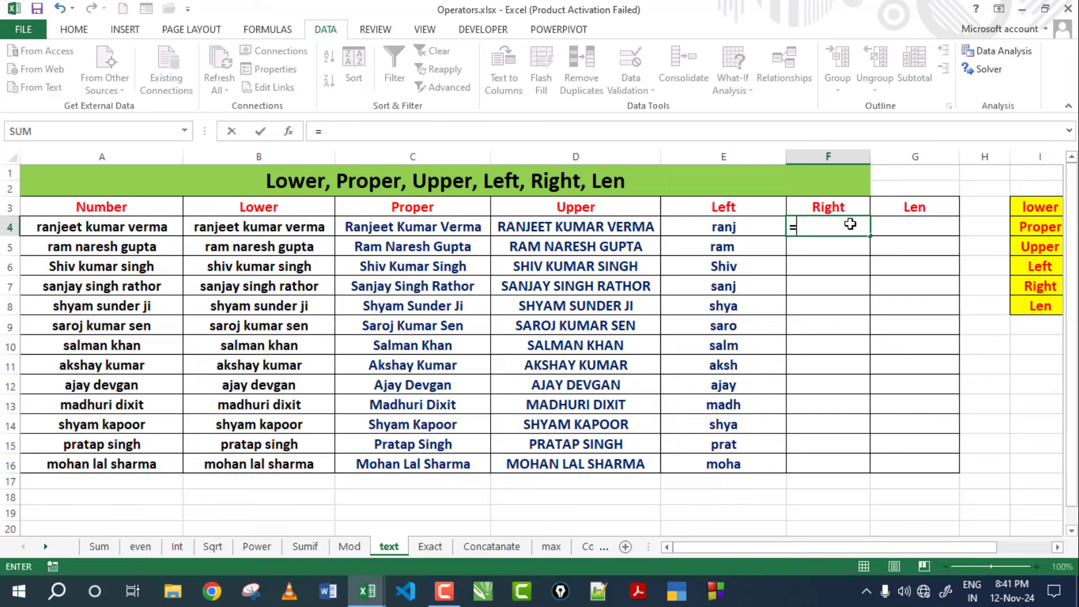
text(ri)
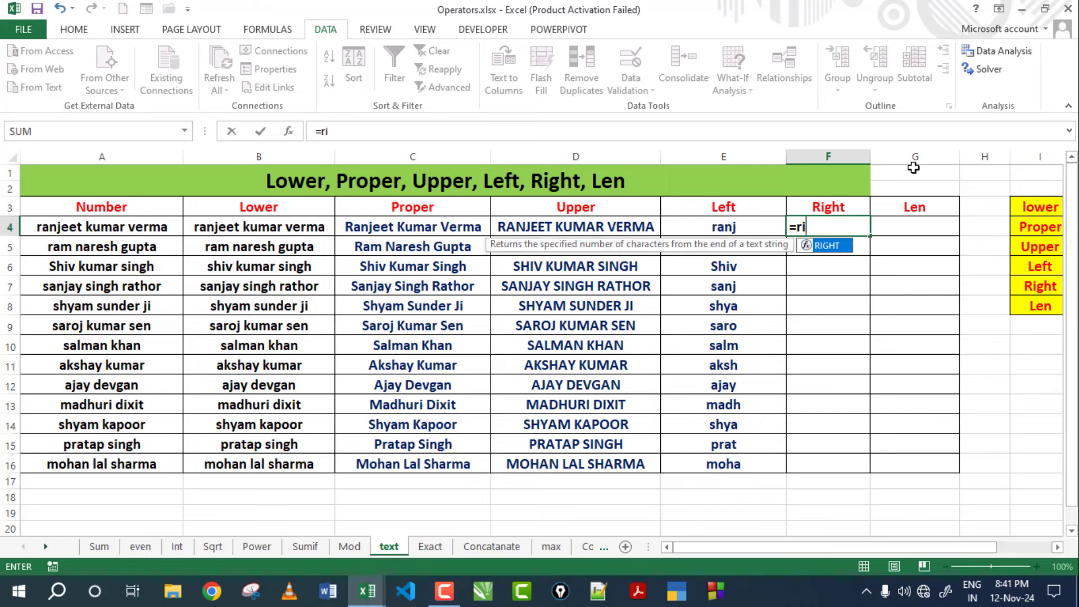
text(ght()
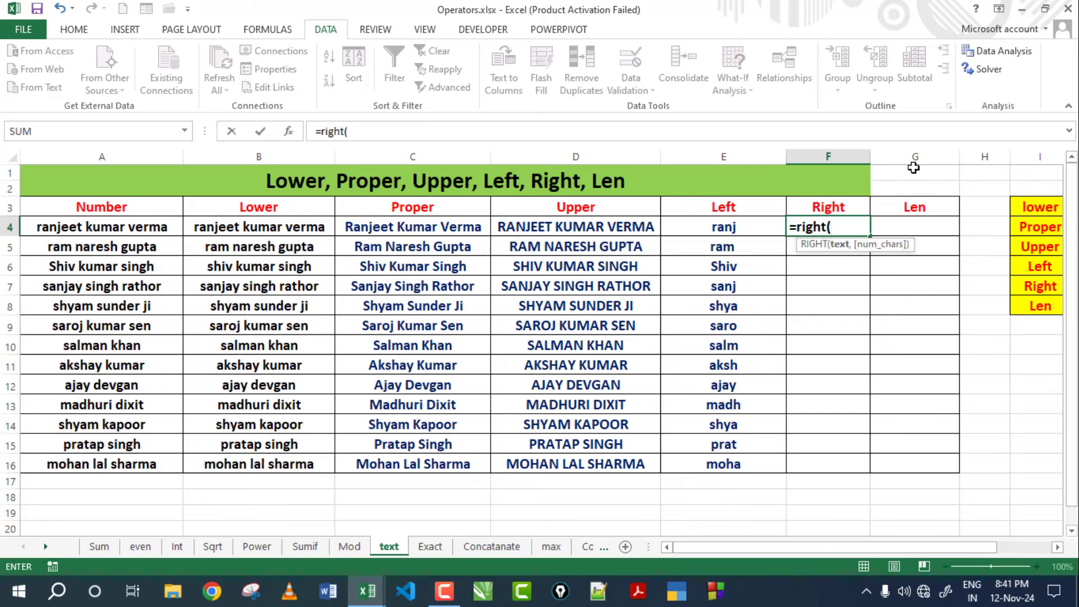
click(146, 222)
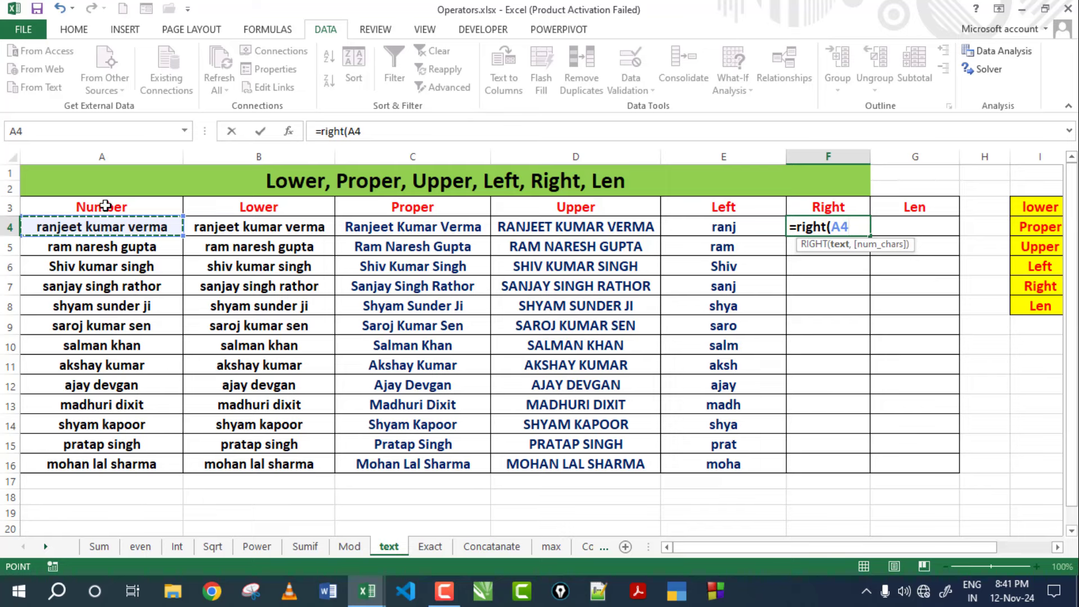
text(,)
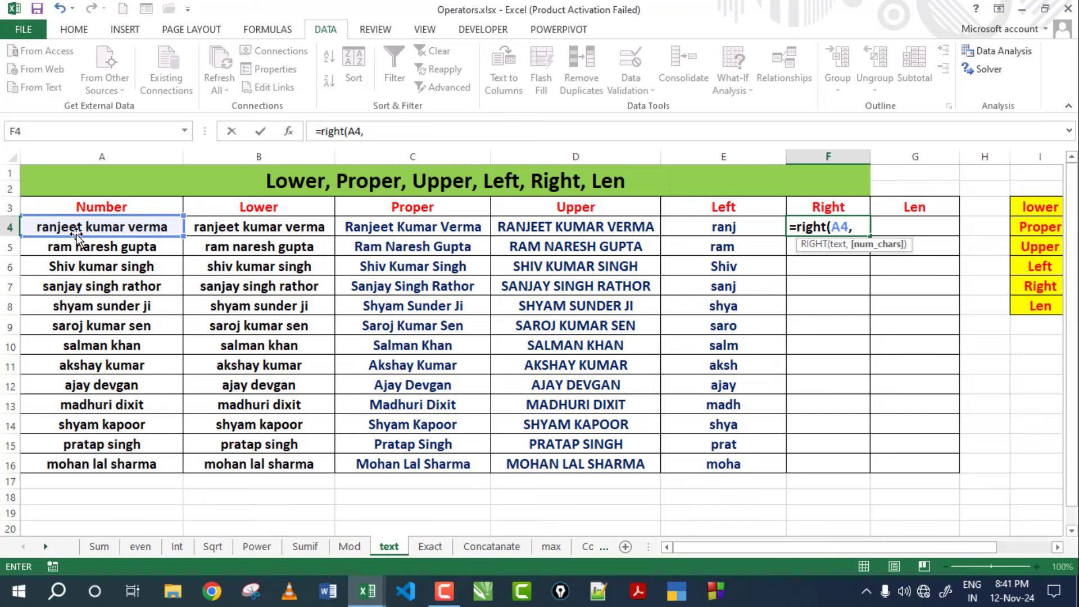
text(54)
key(Return)
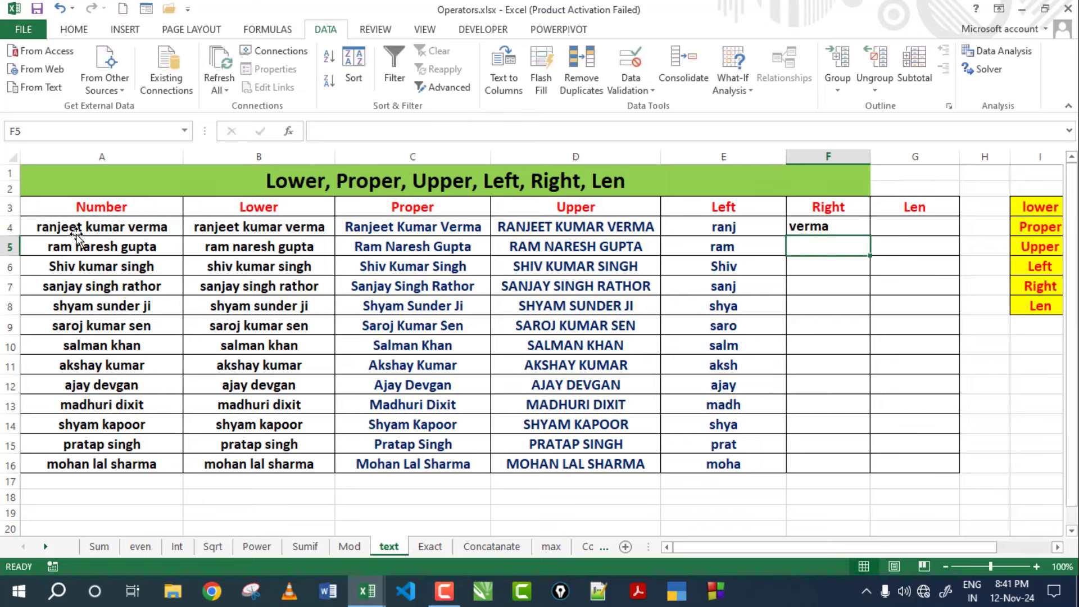
click(823, 230)
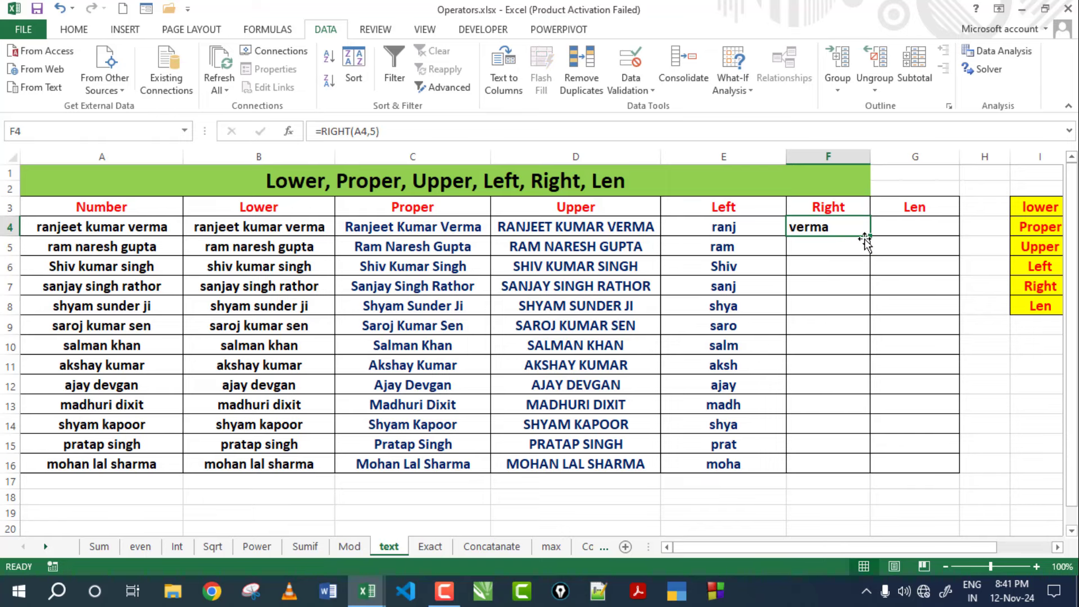
drag(872, 237, 855, 474)
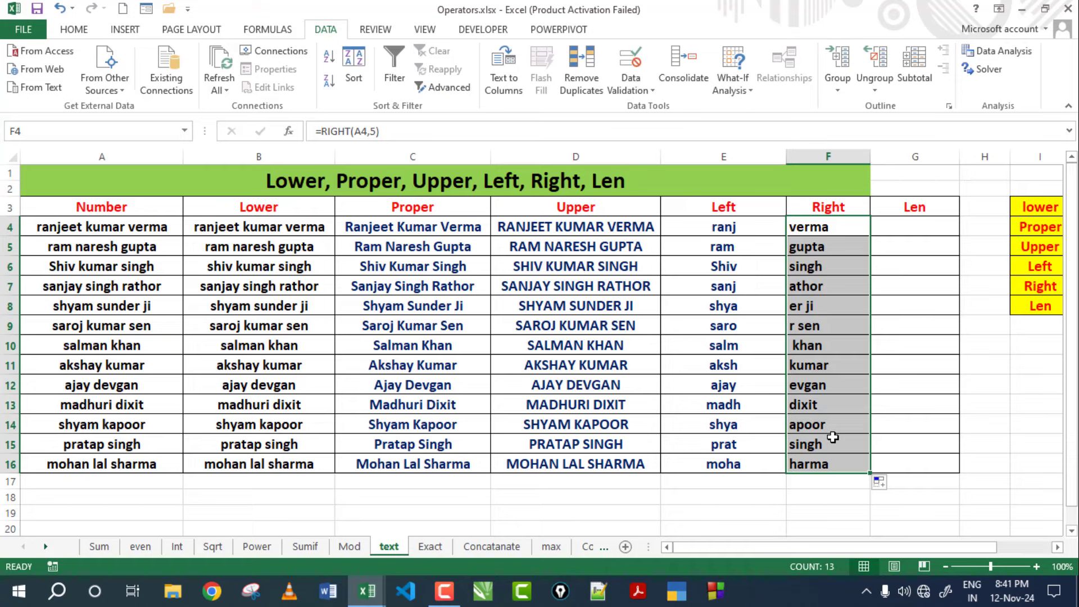
click(845, 244)
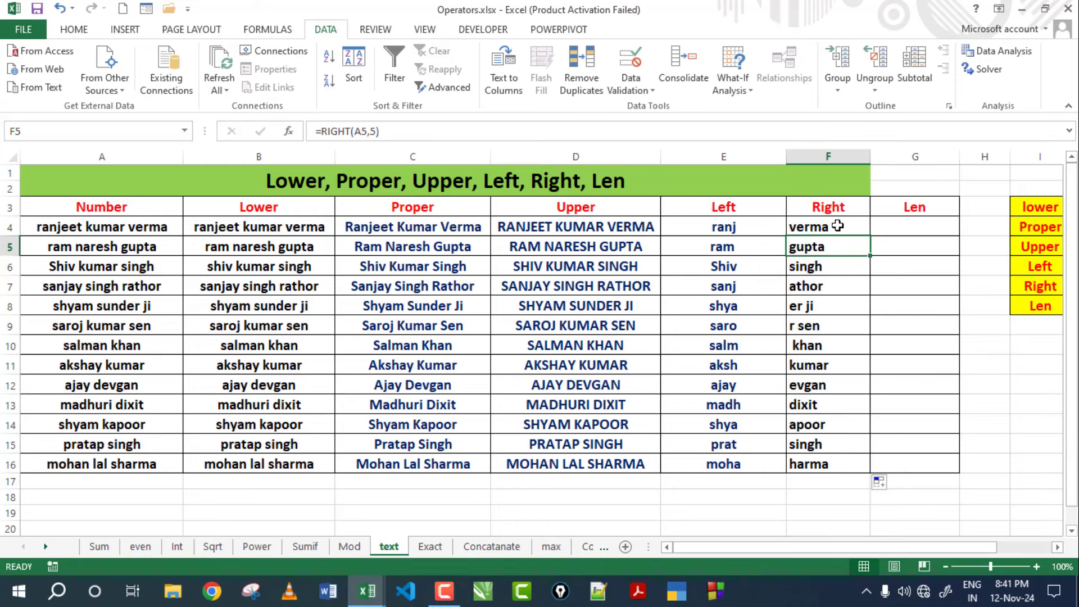
click(838, 226)
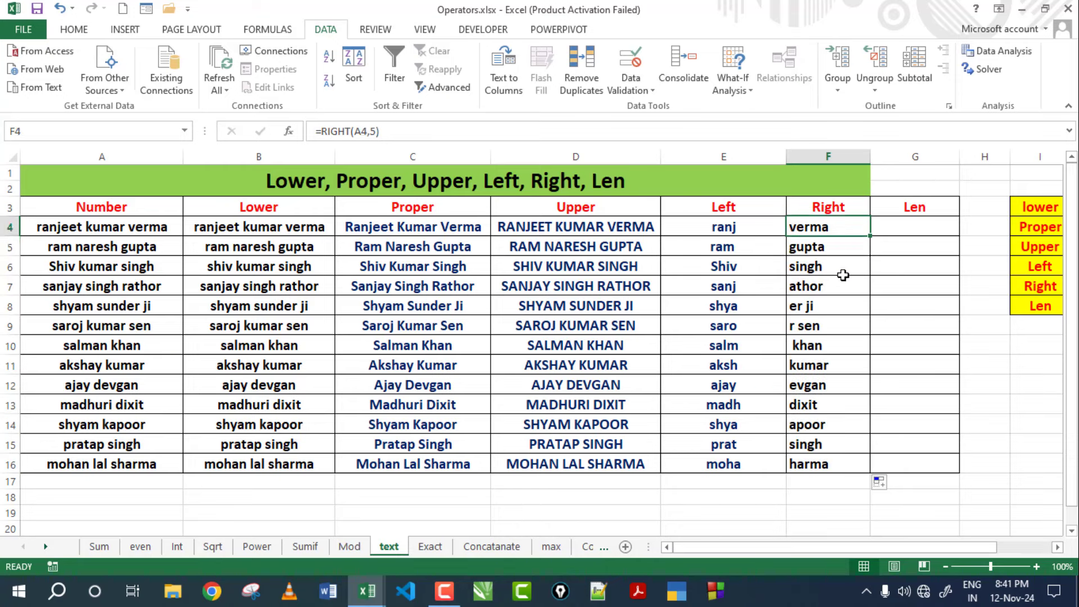
Enter =LEN(A4) in G4 and fill it down to G16.
click(913, 224)
text(=)
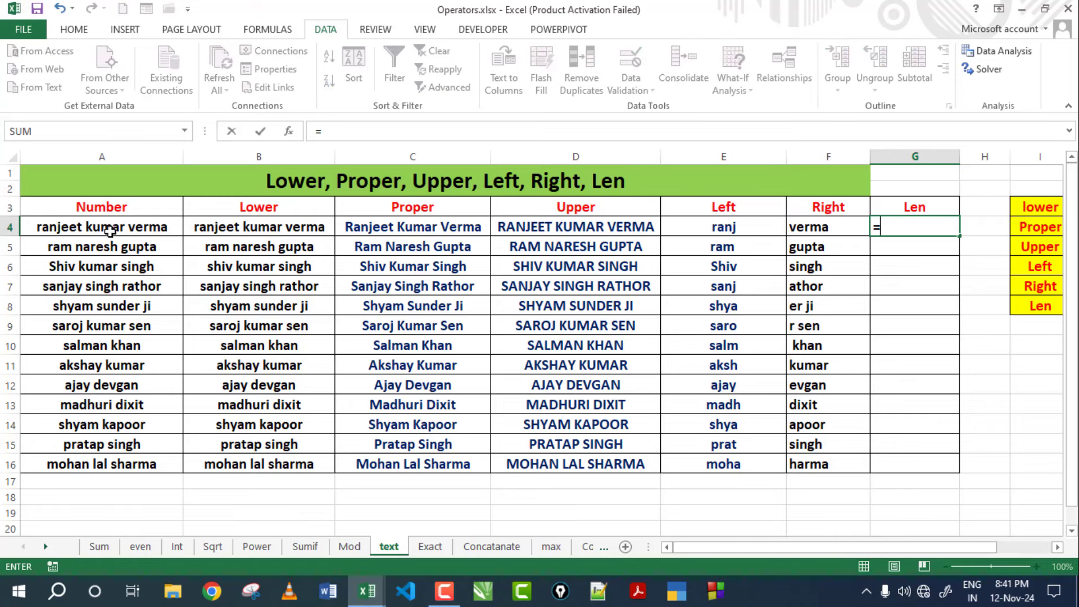
text(le)
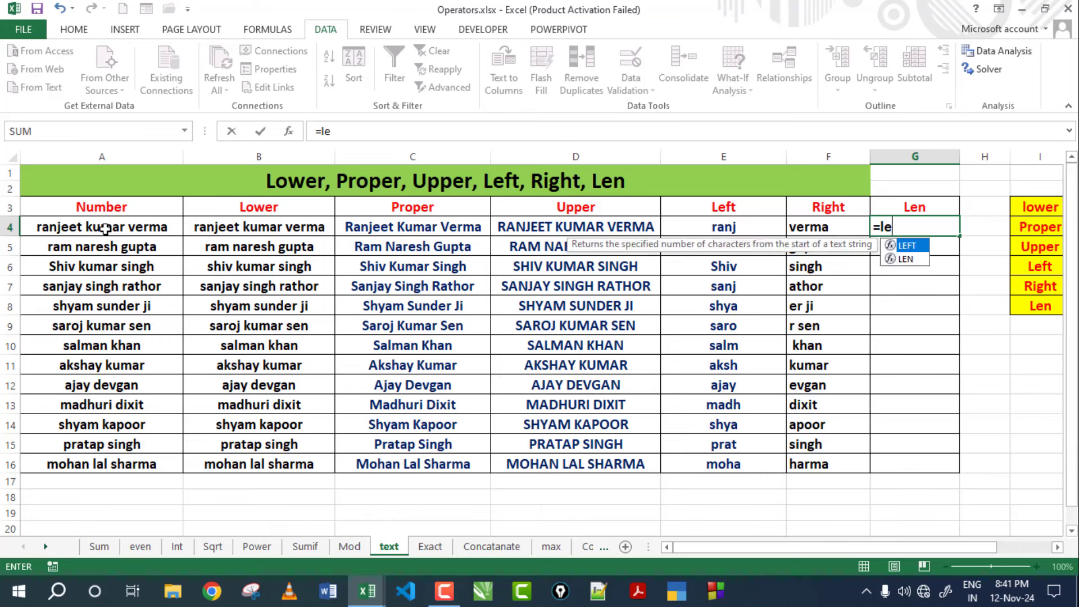
text(n()
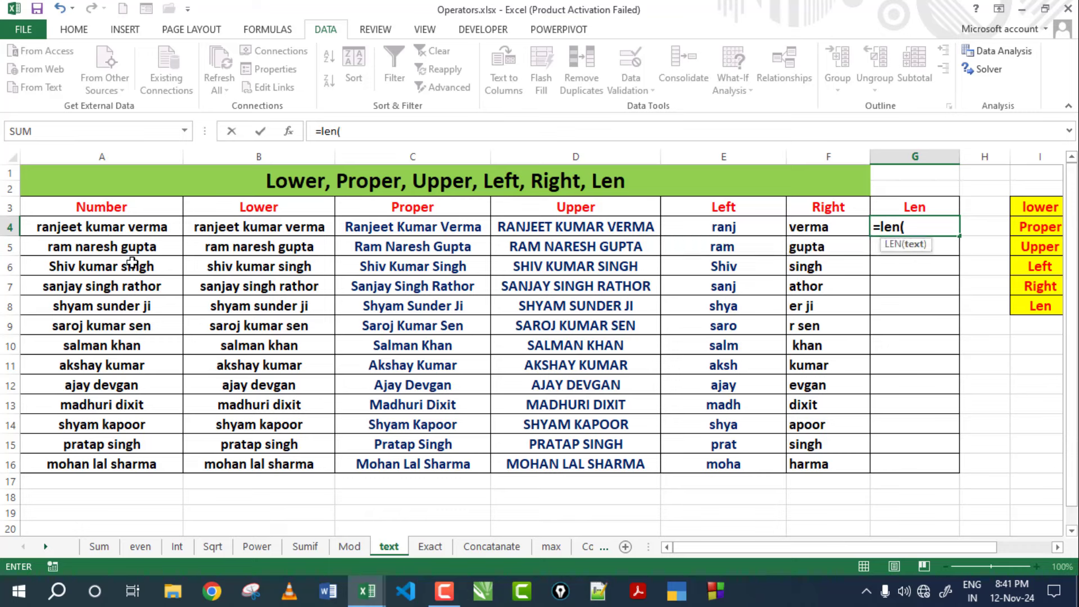
click(151, 229)
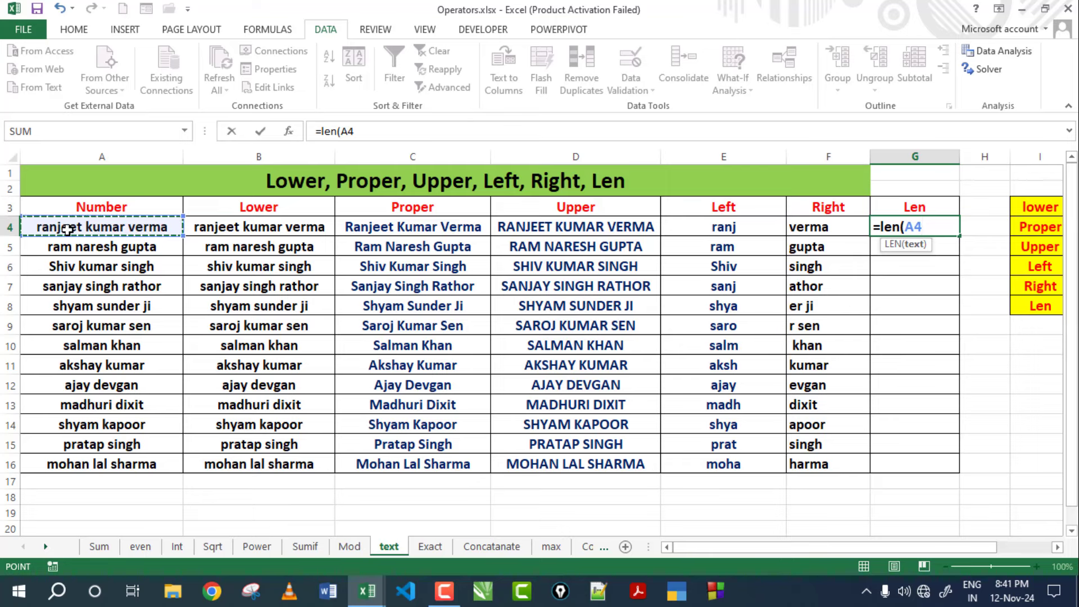
text())
key(Return)
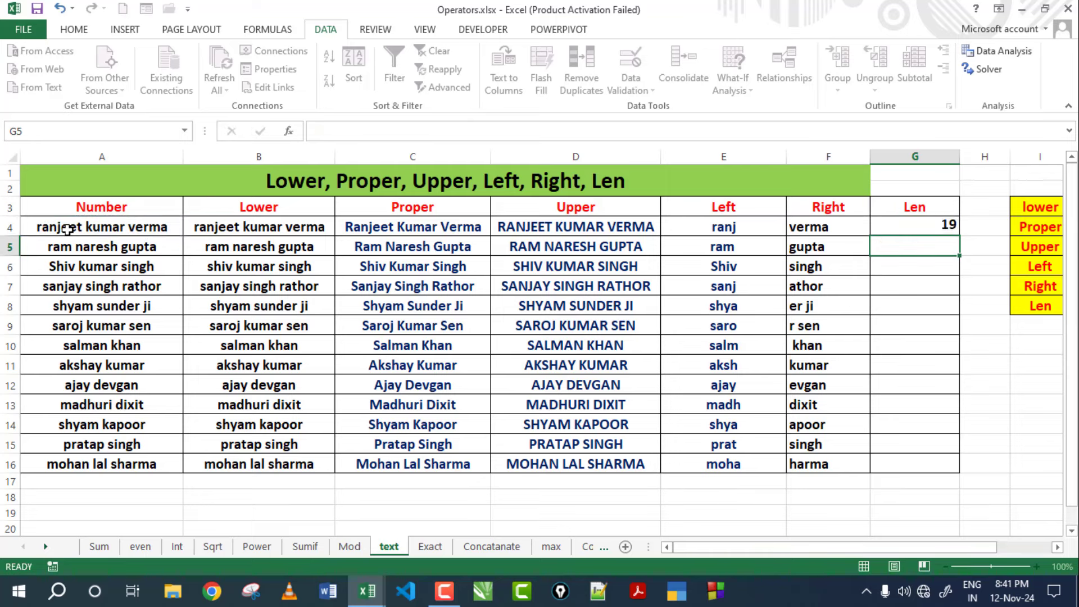
click(915, 222)
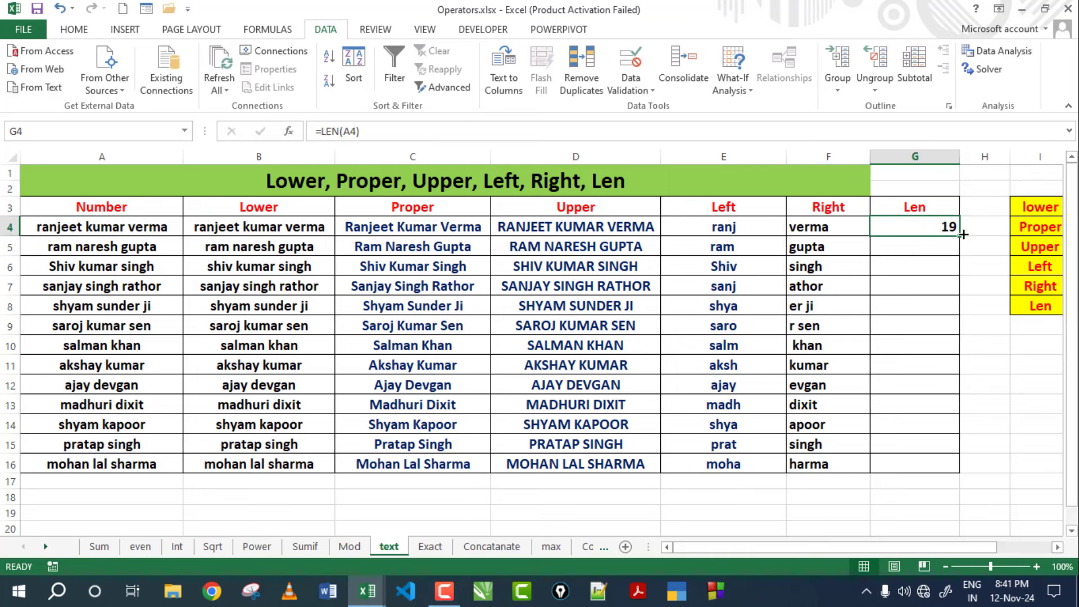
drag(963, 234, 936, 472)
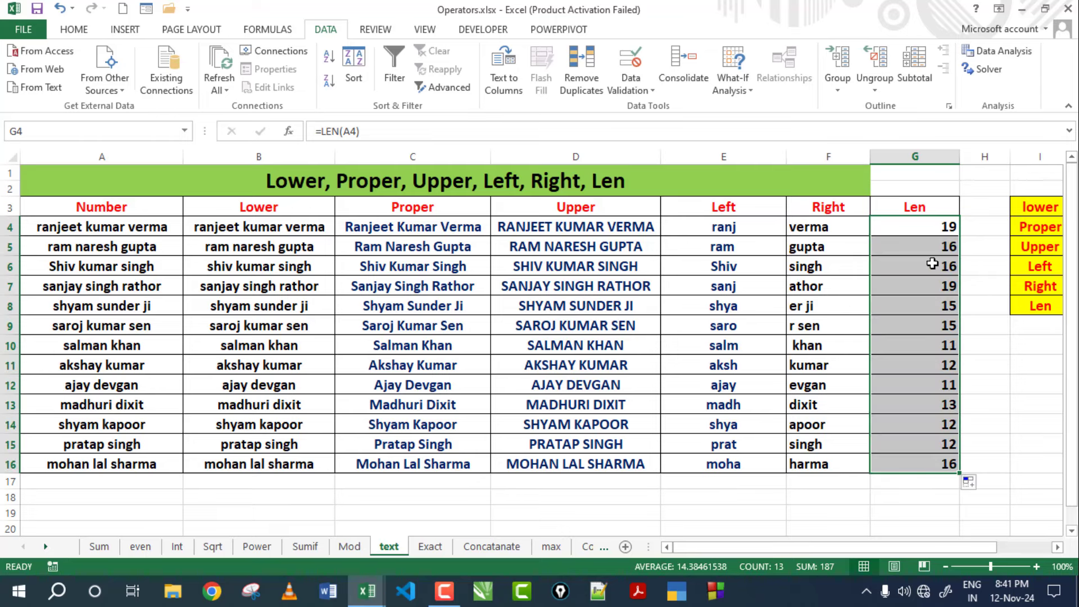
click(372, 503)
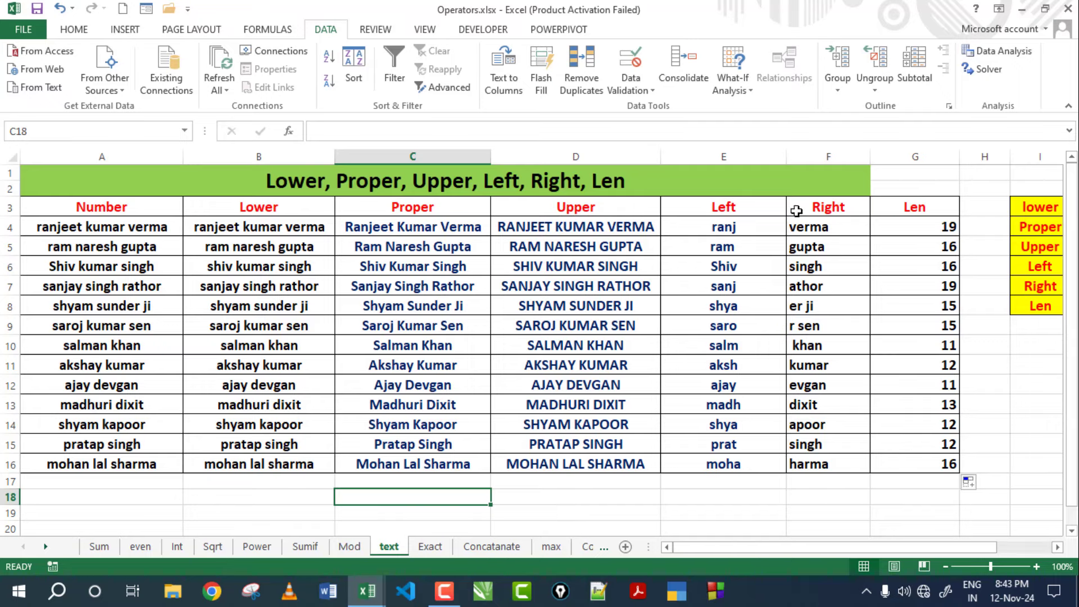
Review the reference formula list from LOWER to Len in column J, then go to the Exact sheet.
drag(829, 547, 898, 548)
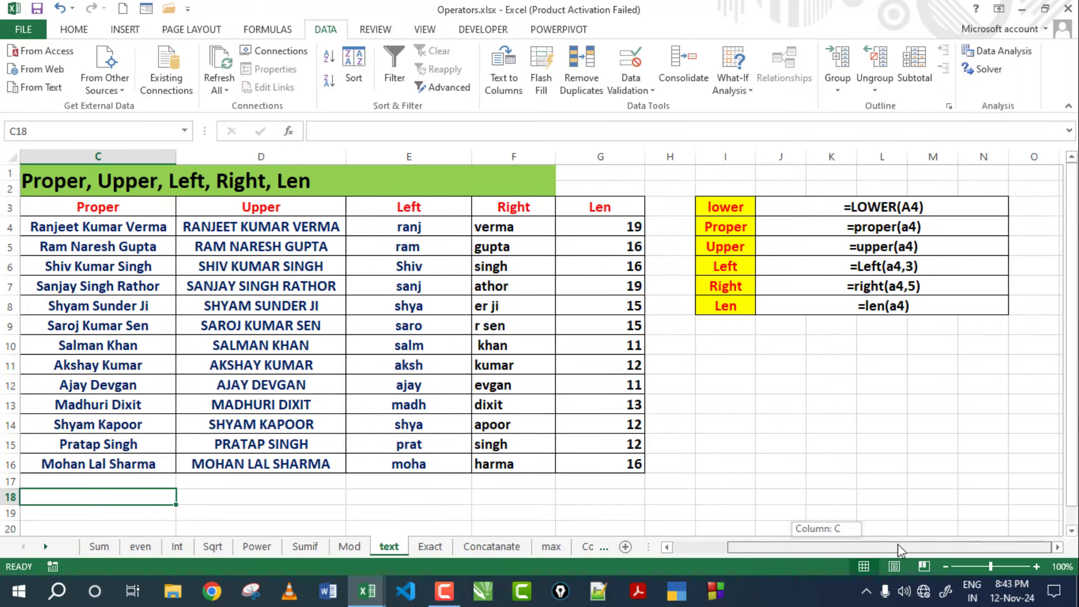
click(864, 206)
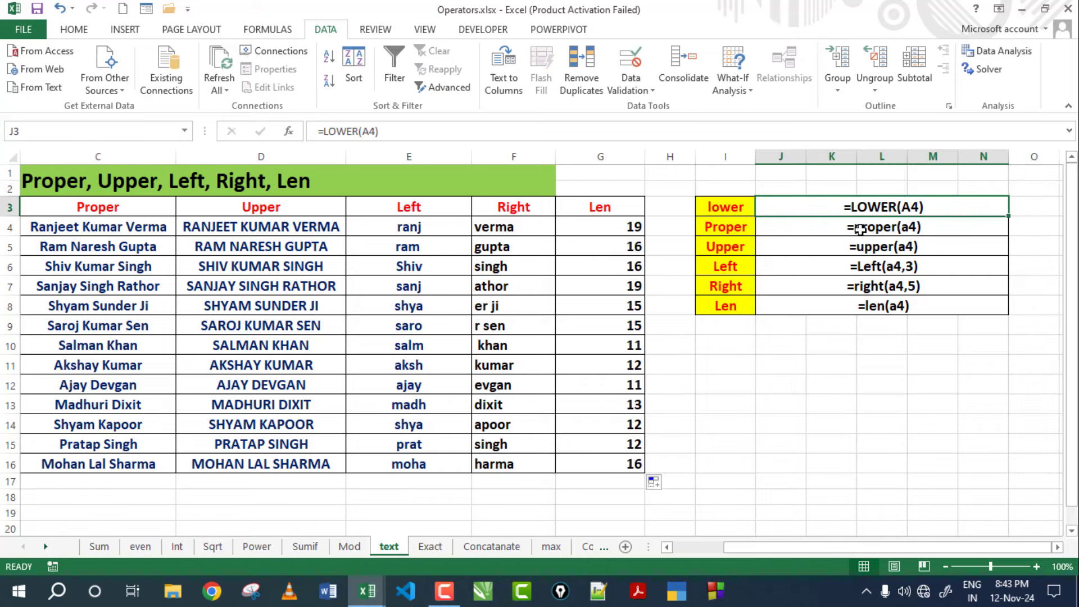
click(860, 228)
click(859, 247)
click(859, 266)
click(860, 286)
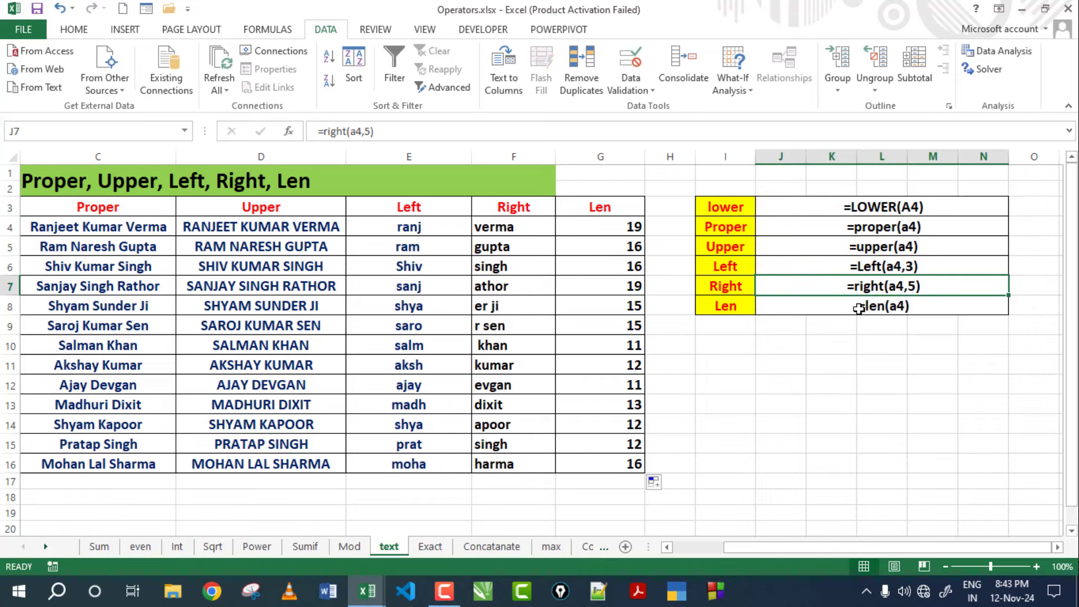
click(859, 308)
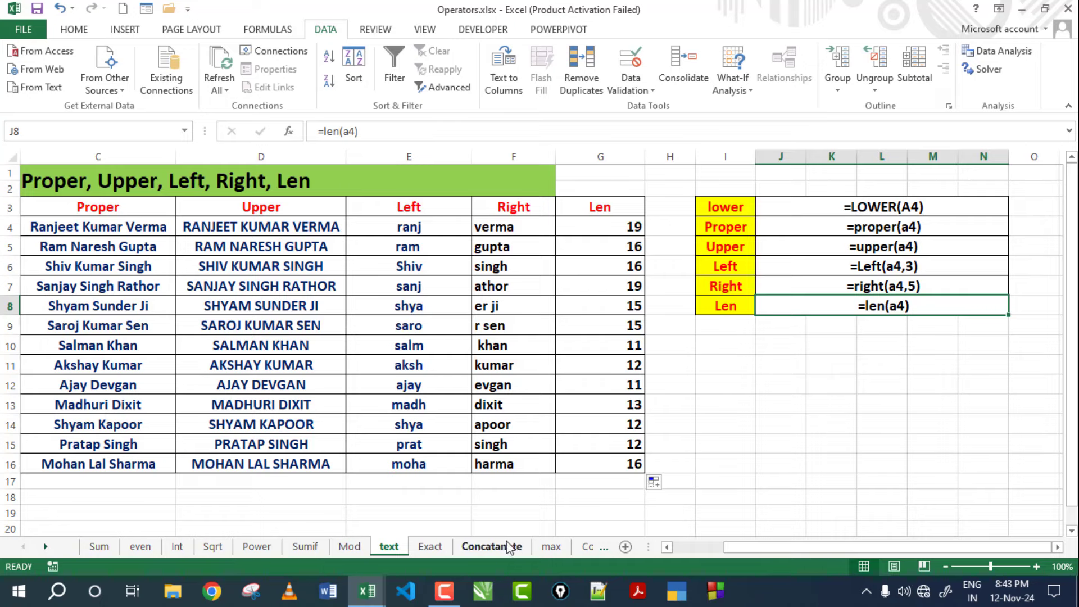
click(430, 546)
Inspect the Exact results and re-confirm =EXACT(A4,"rahul") in B4.
click(343, 184)
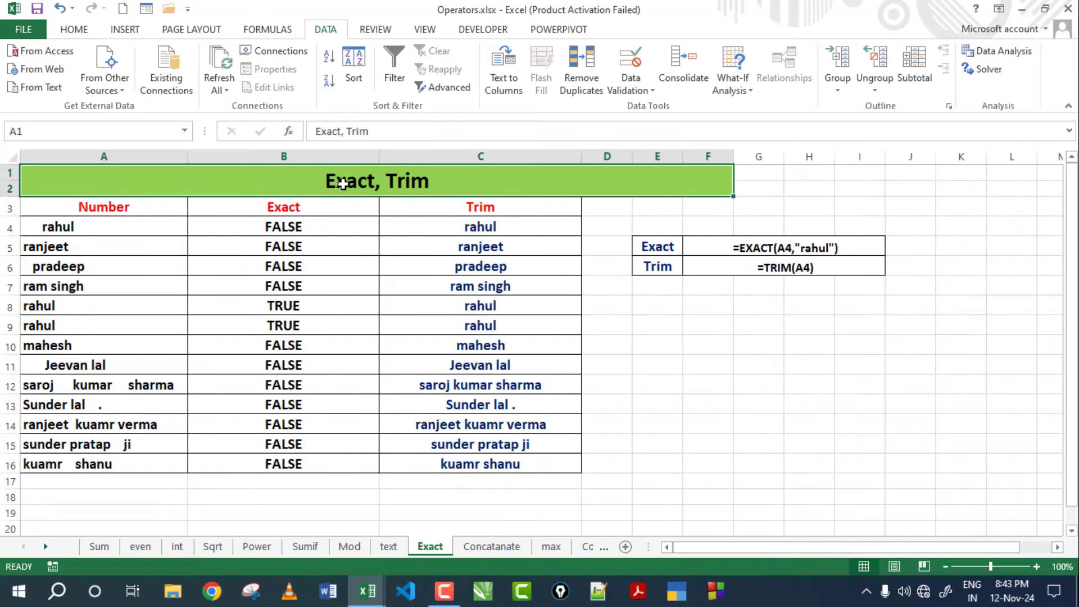
click(341, 325)
click(118, 236)
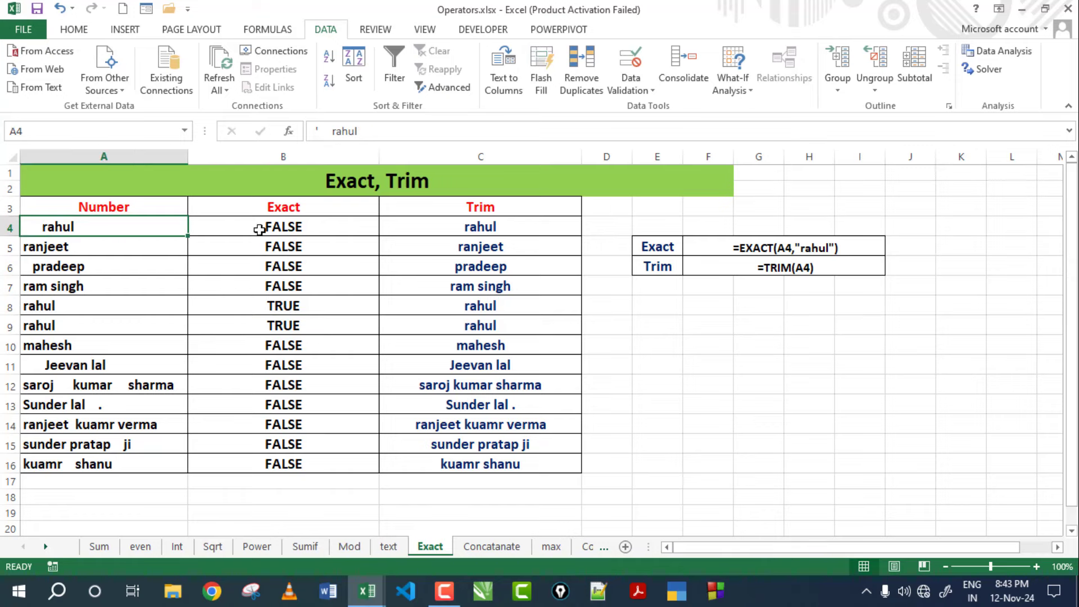
click(273, 227)
double_click(273, 227)
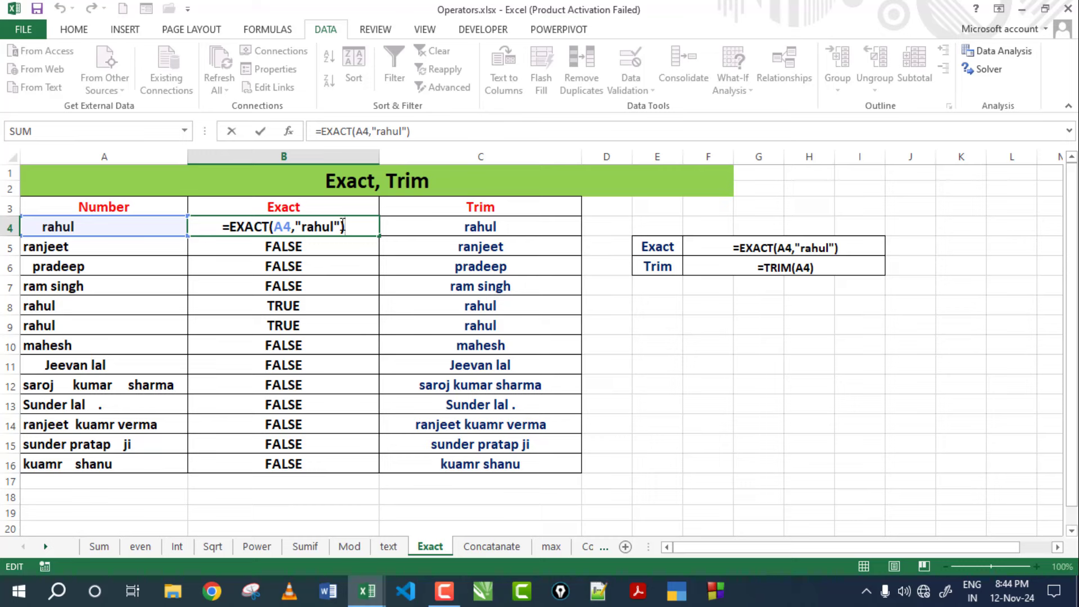
key(Return)
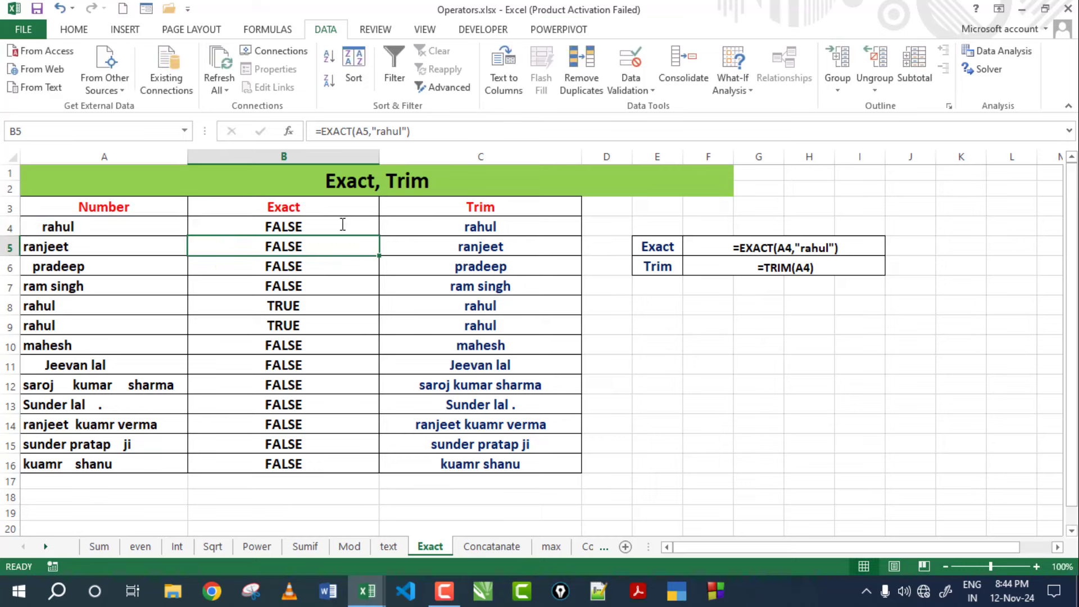
Copy the EXACT formula down to B16 and check the TRUE results in rows 8 and 9.
click(324, 225)
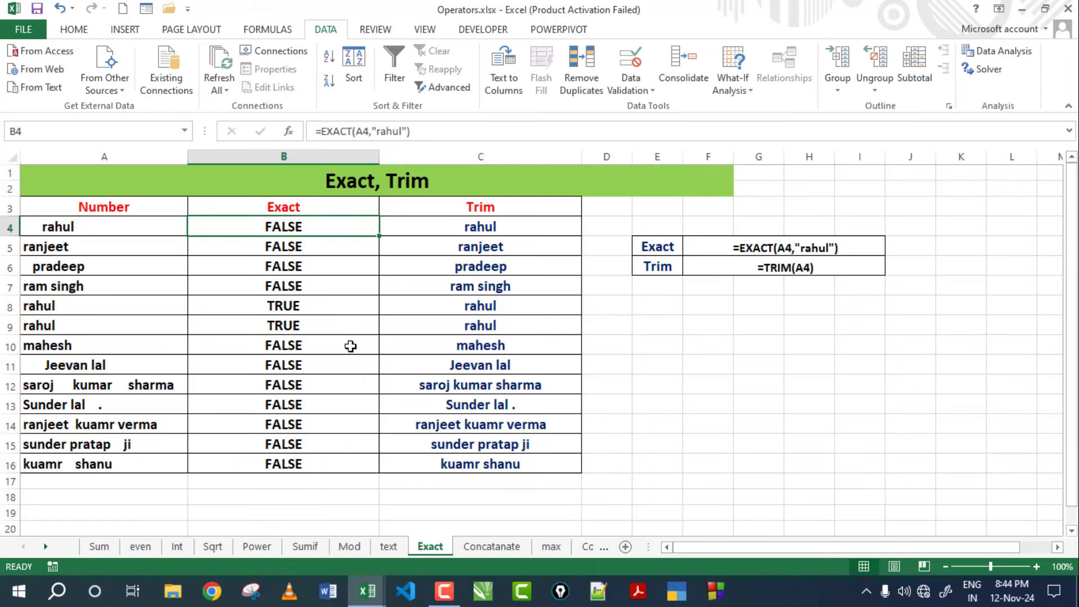
click(110, 228)
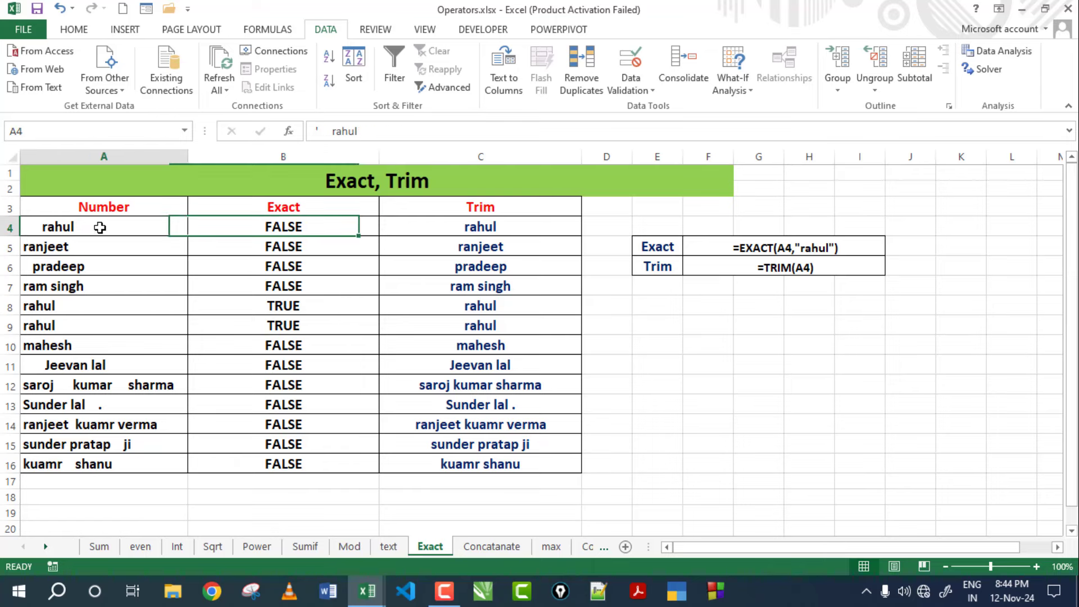
double_click(76, 227)
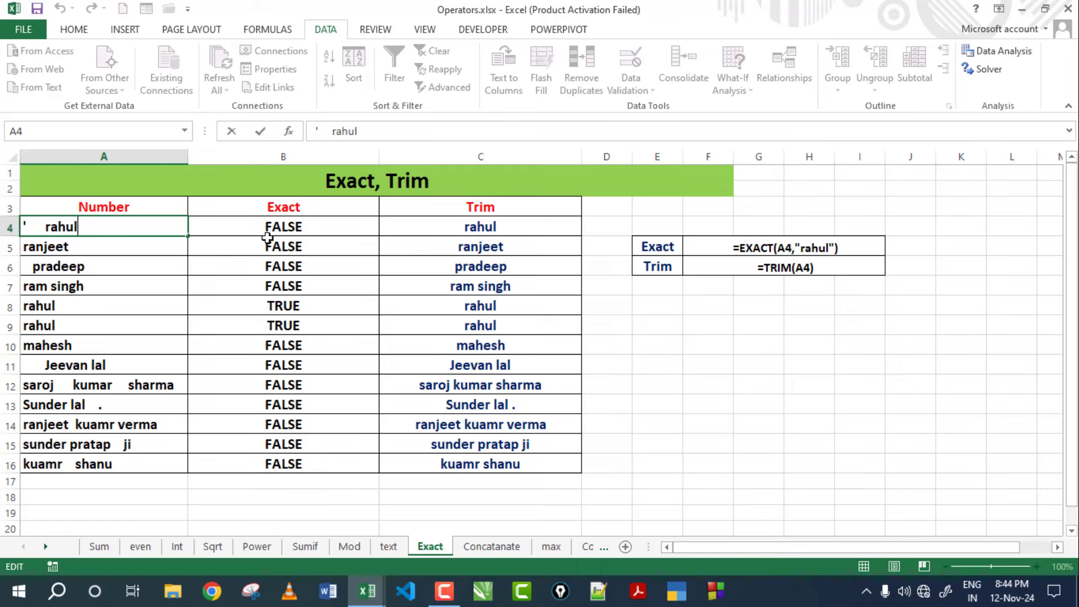
key(Return)
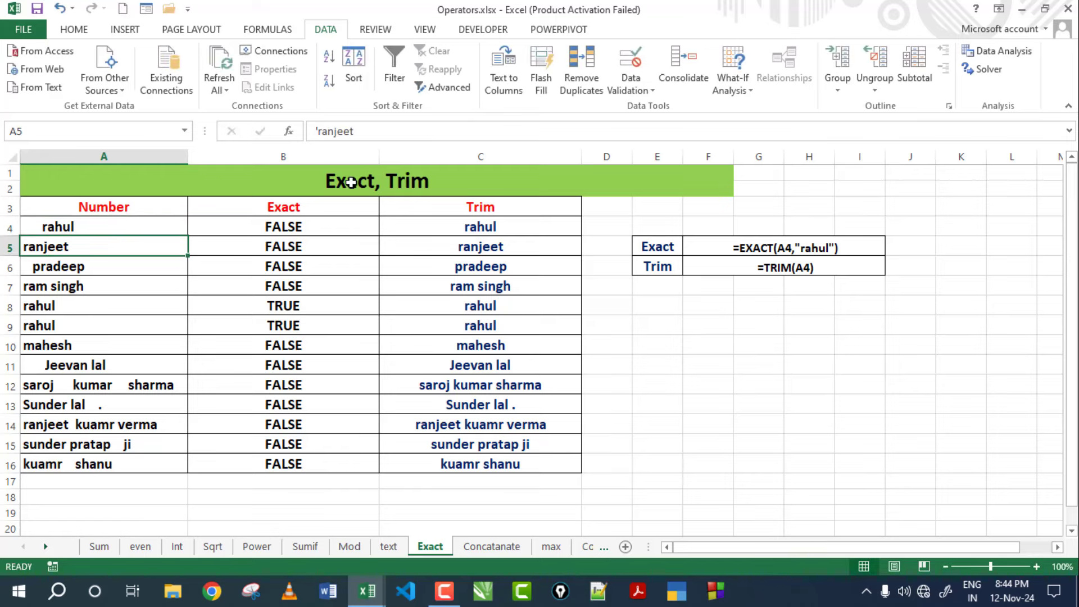
click(339, 230)
drag(380, 237, 370, 457)
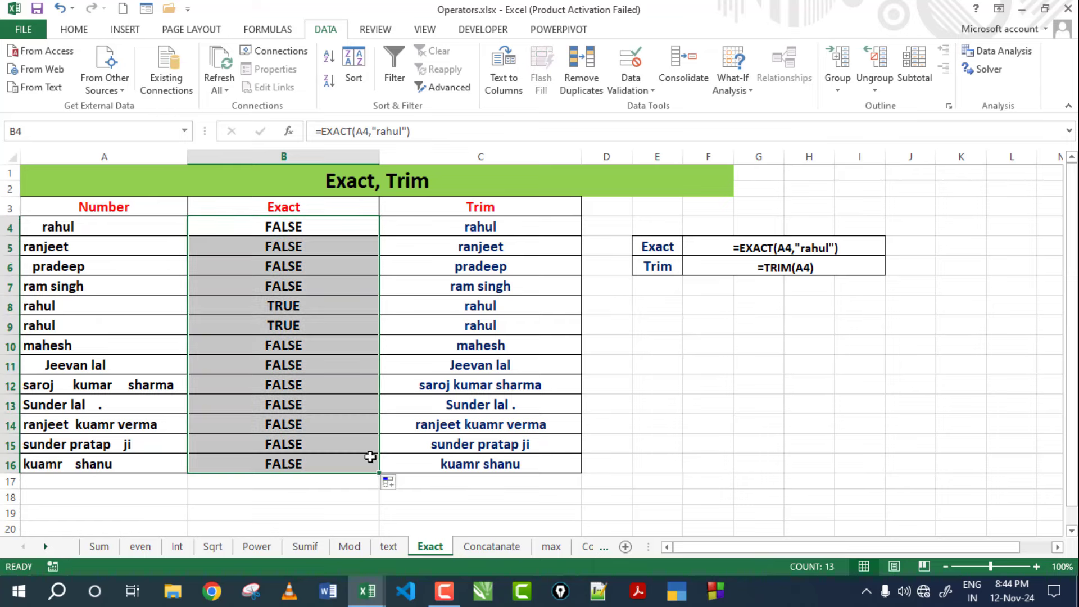
click(297, 309)
click(293, 331)
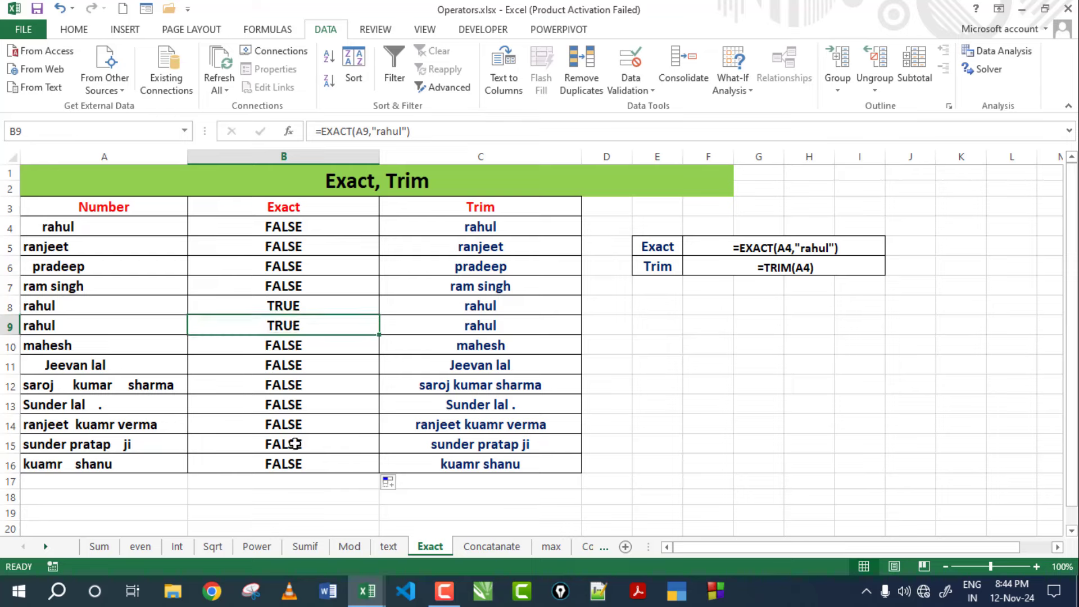
click(297, 404)
click(294, 444)
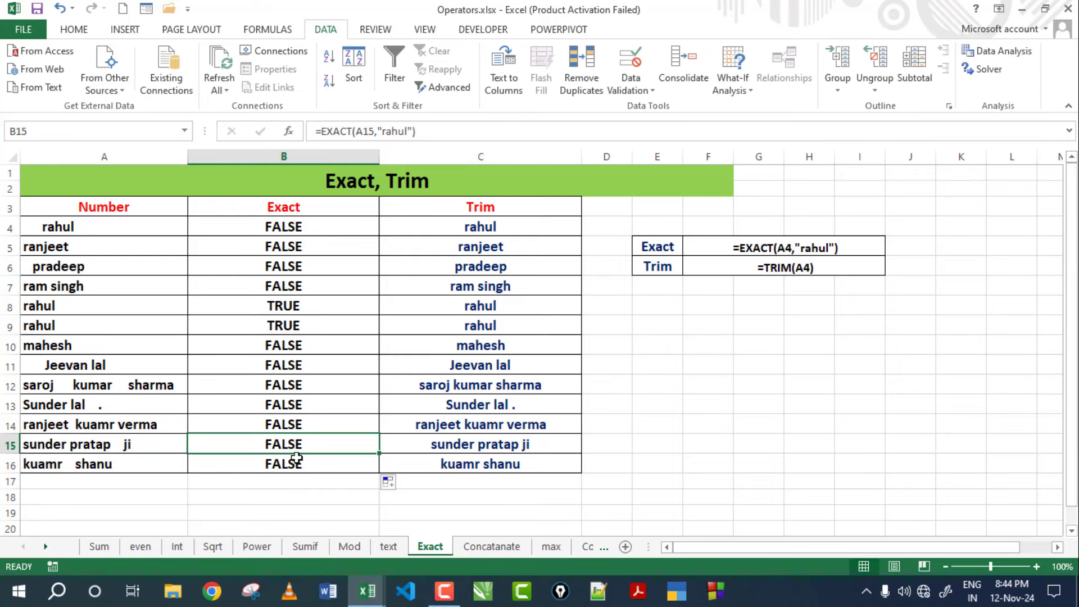
click(293, 464)
click(54, 228)
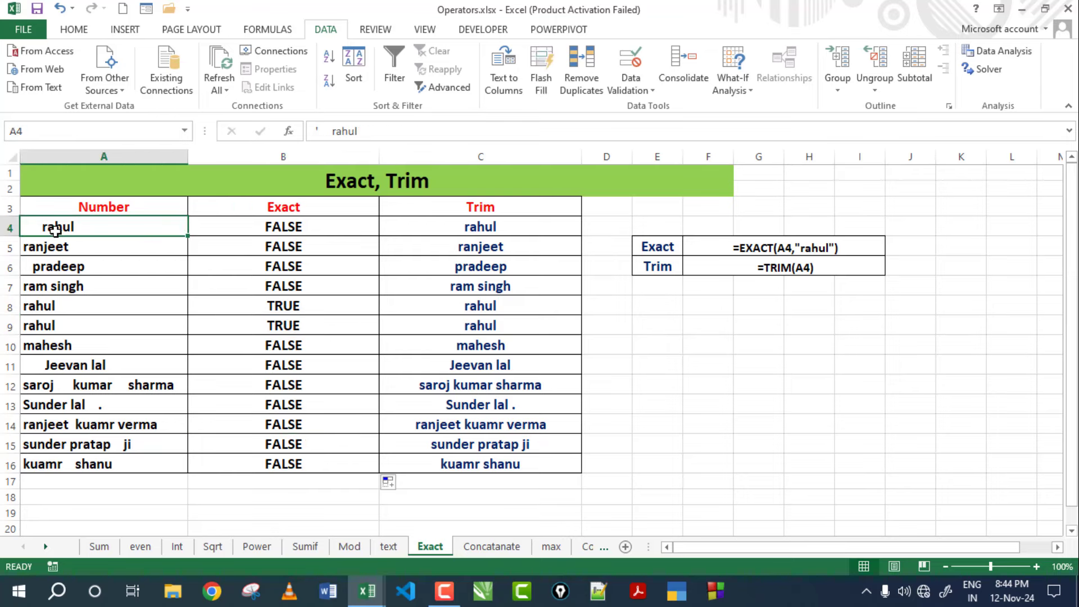
Retype A4 as 'rahul' without extra spaces so B4 returns TRUE.
text(r)
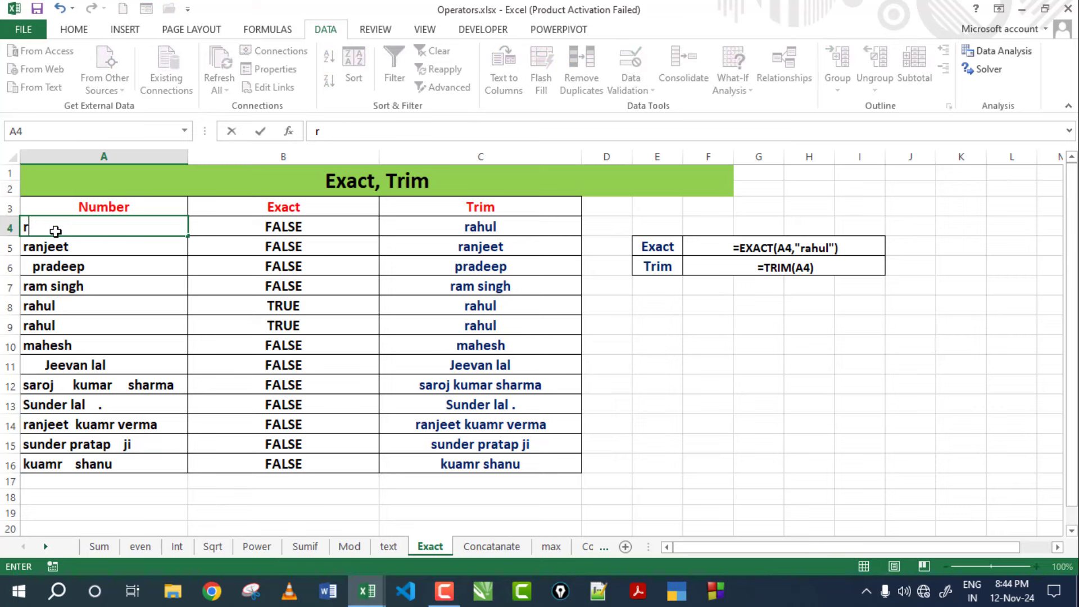
text(ahul)
key(Return)
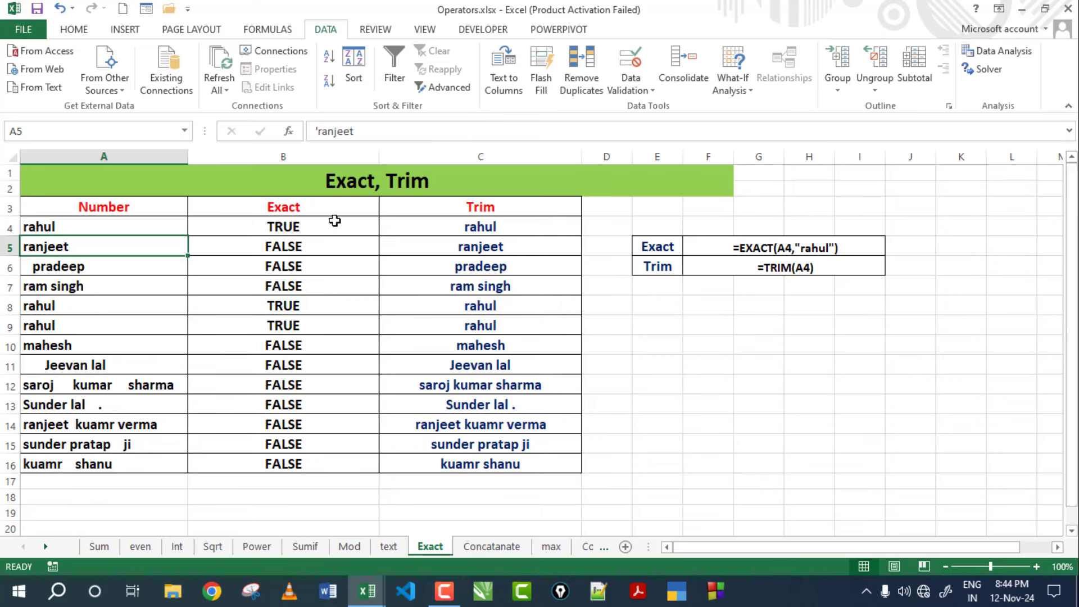
click(331, 223)
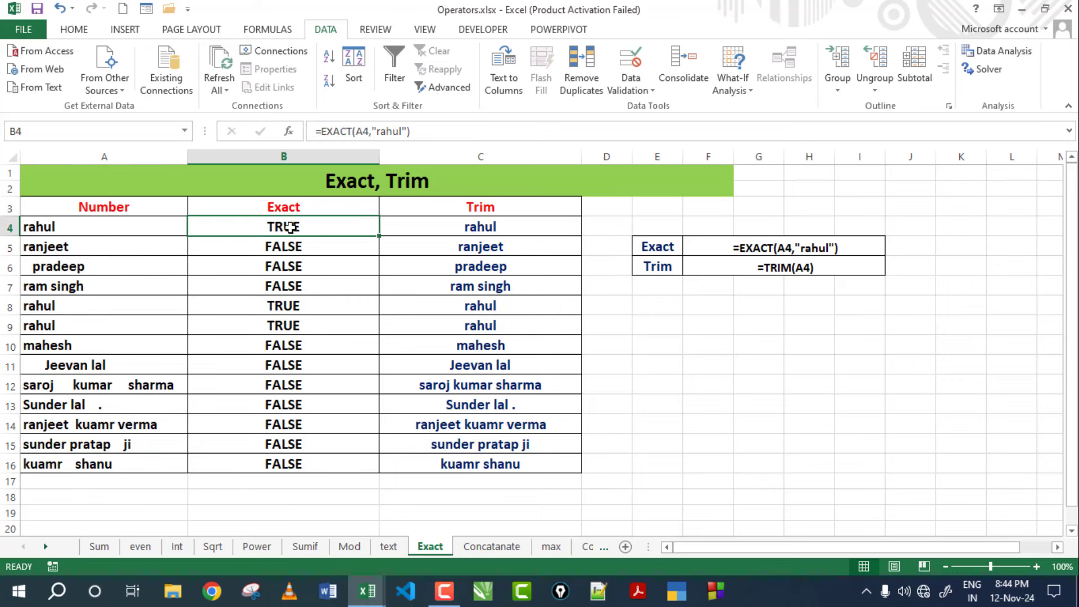
click(497, 229)
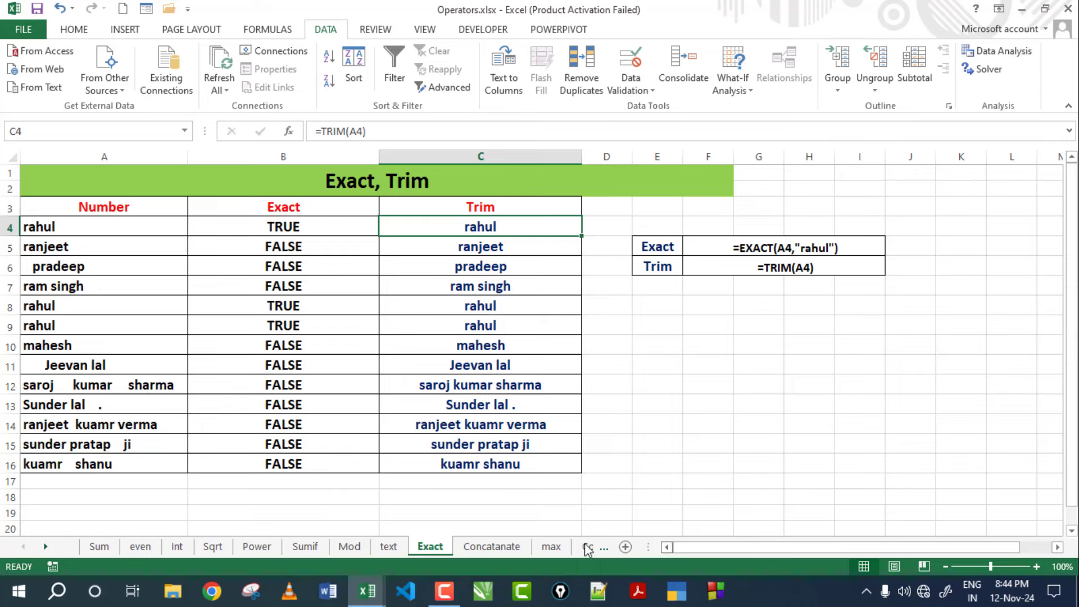
click(44, 228)
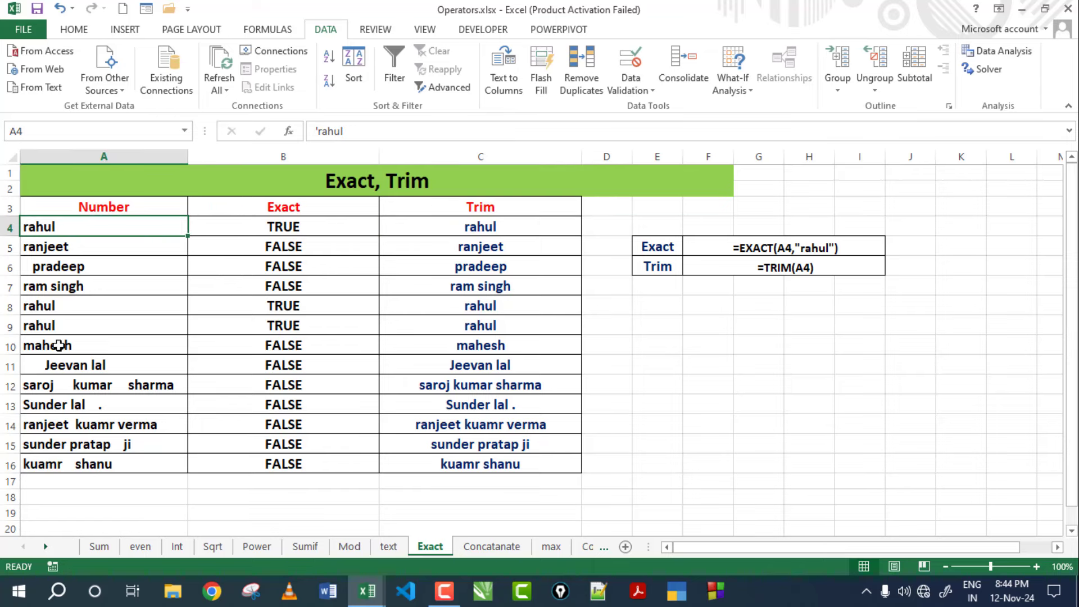
Compare the spaced names in column A and select the Trim results C4:C16.
click(61, 269)
click(77, 308)
click(76, 349)
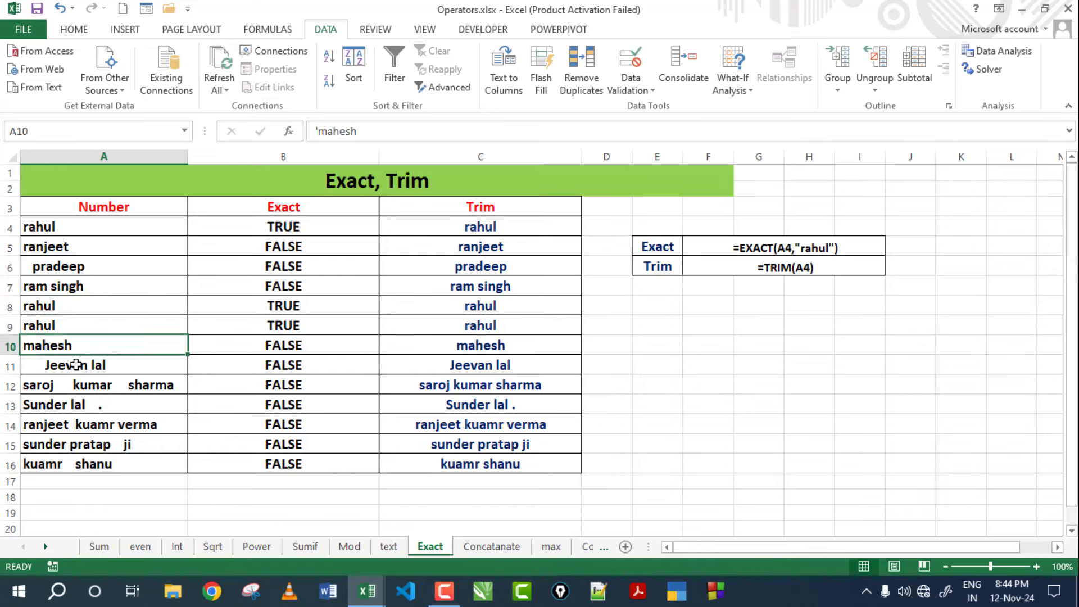
click(79, 386)
click(79, 425)
drag(458, 232, 472, 464)
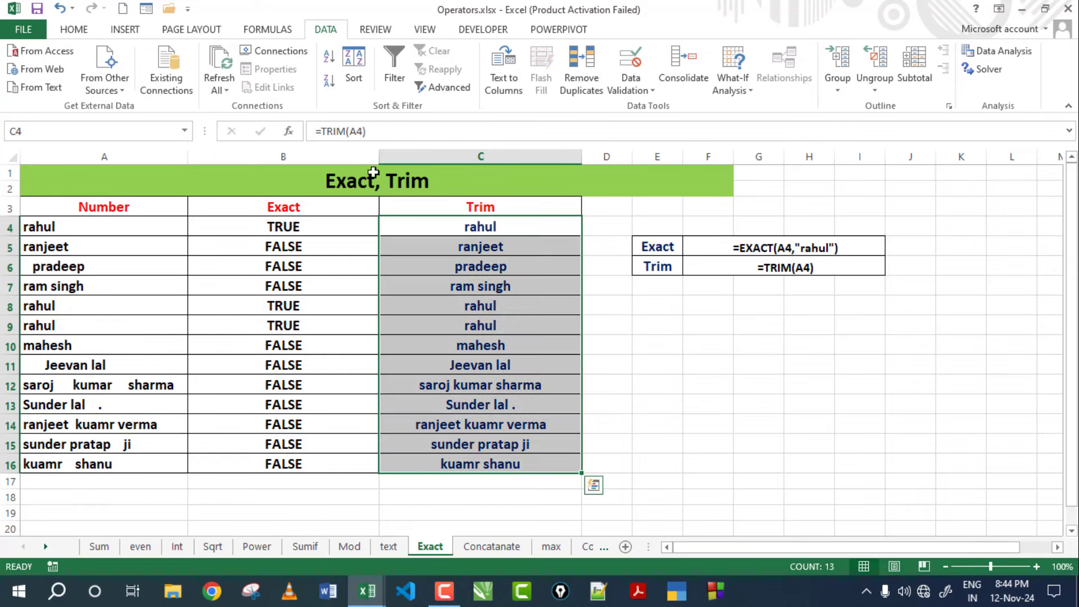
Left-align the Trim results, then clear C4:C16 to redo them.
click(74, 29)
click(300, 82)
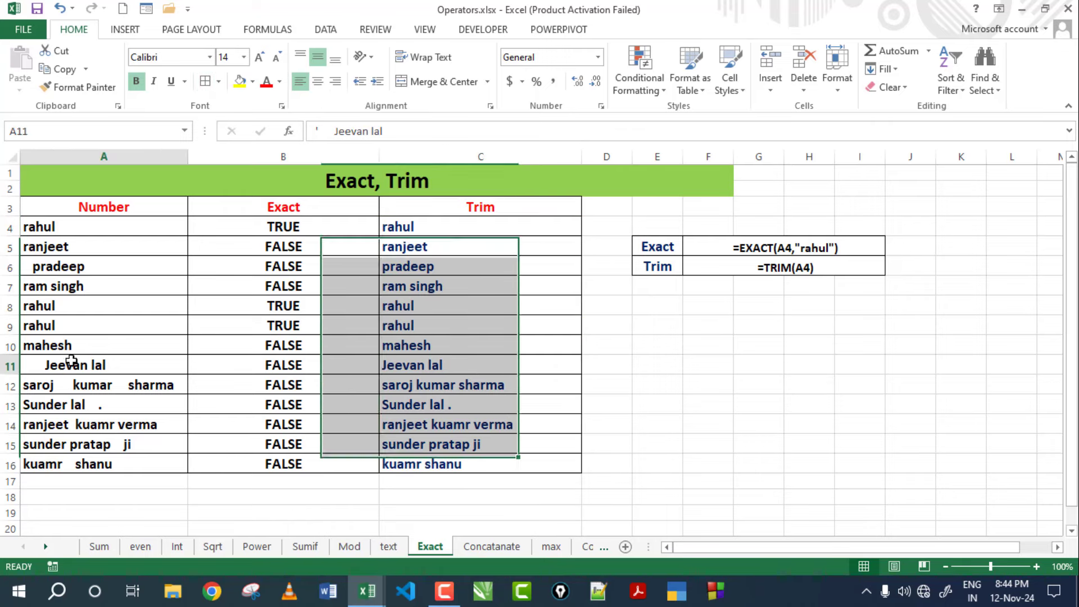
drag(465, 228, 451, 467)
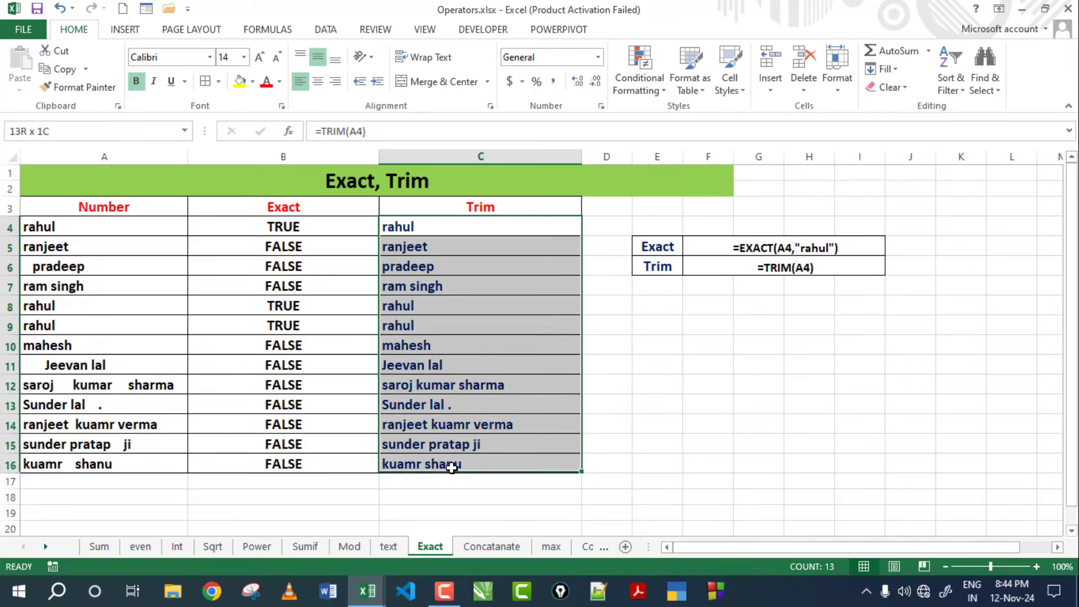
key(Delete)
key(Up)
key(Down)
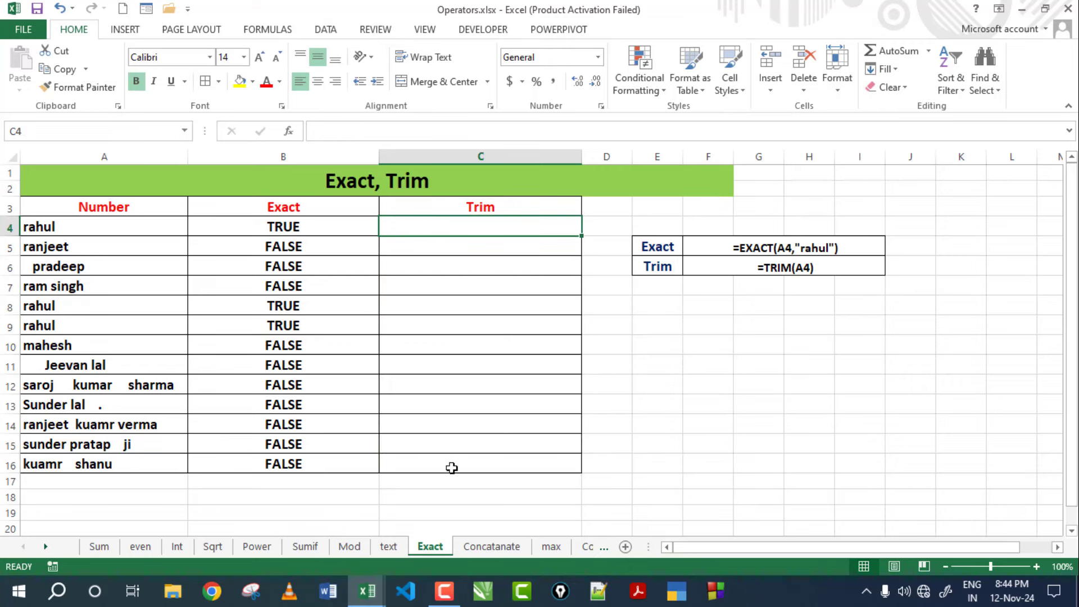
Enter =TRIM(A4) in C4.
text(=tri)
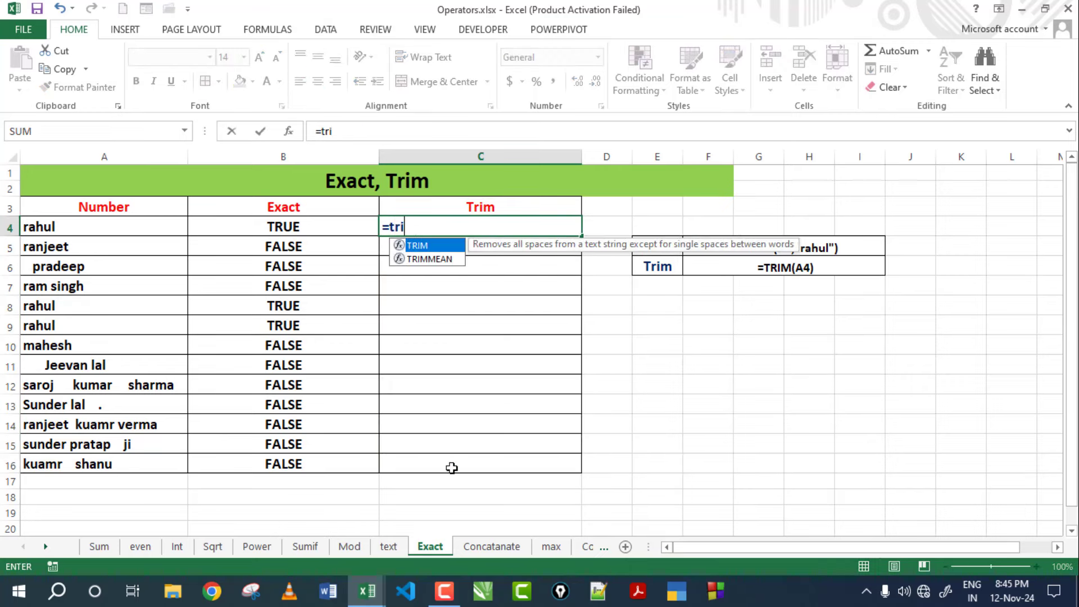
text(m()
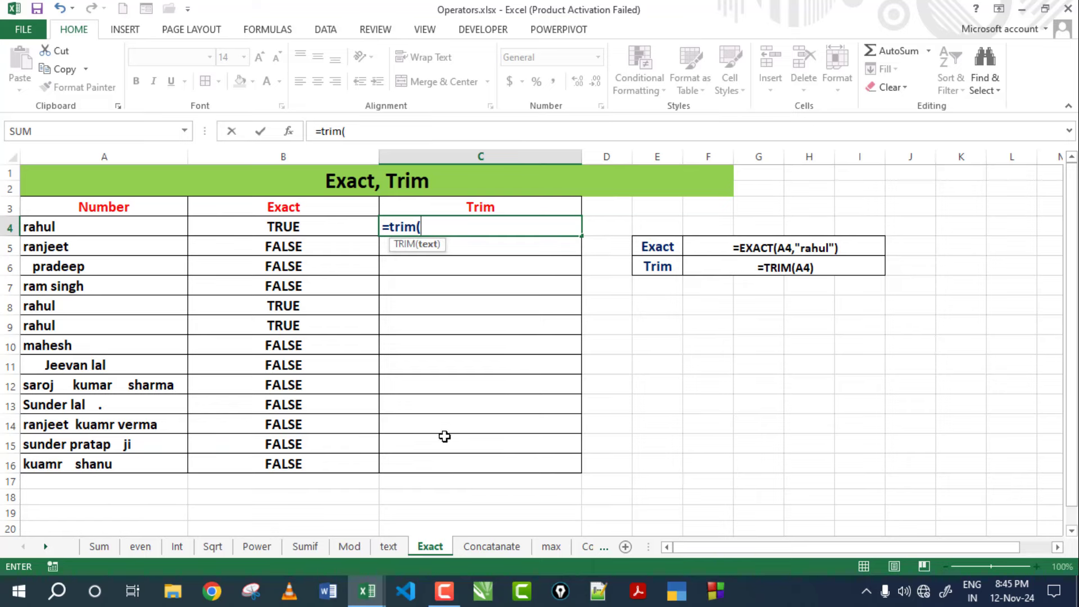
click(93, 230)
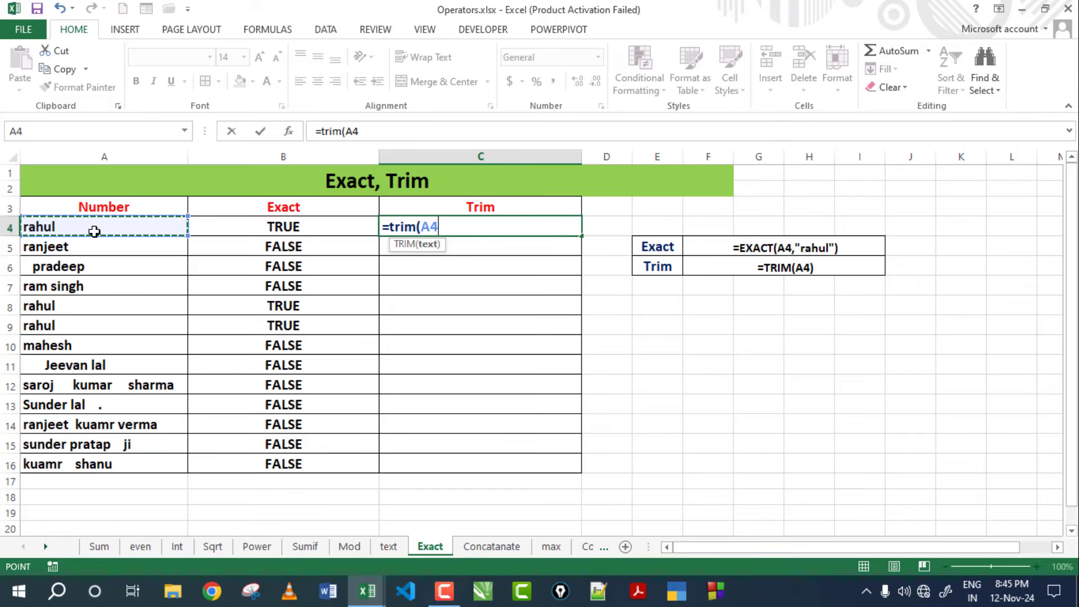
text())
key(Return)
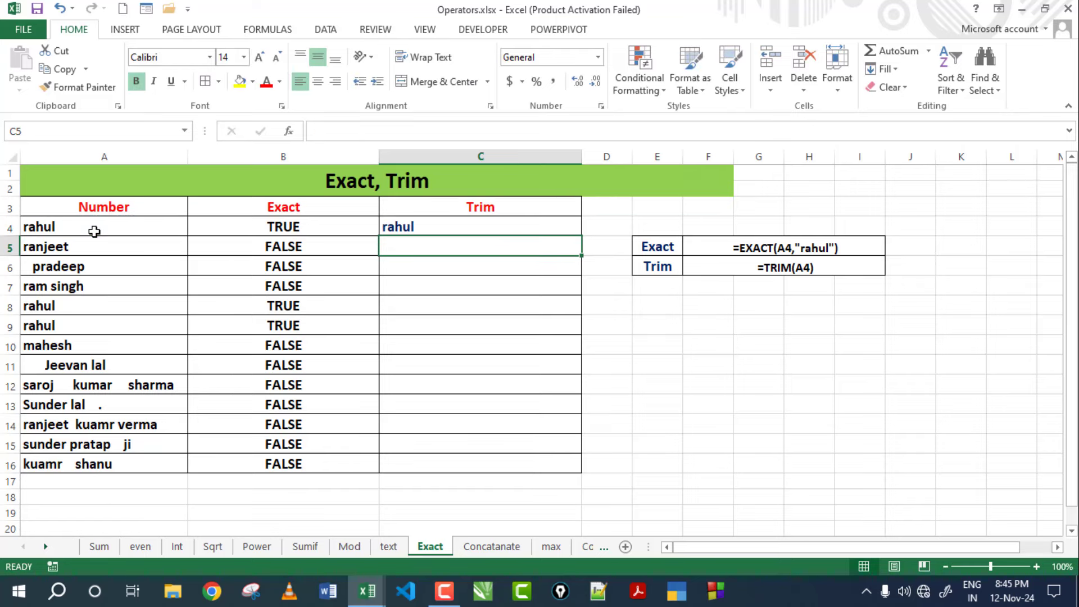
Copy the TRIM formula down to C16 and compare with the original names in A5–A7.
click(447, 229)
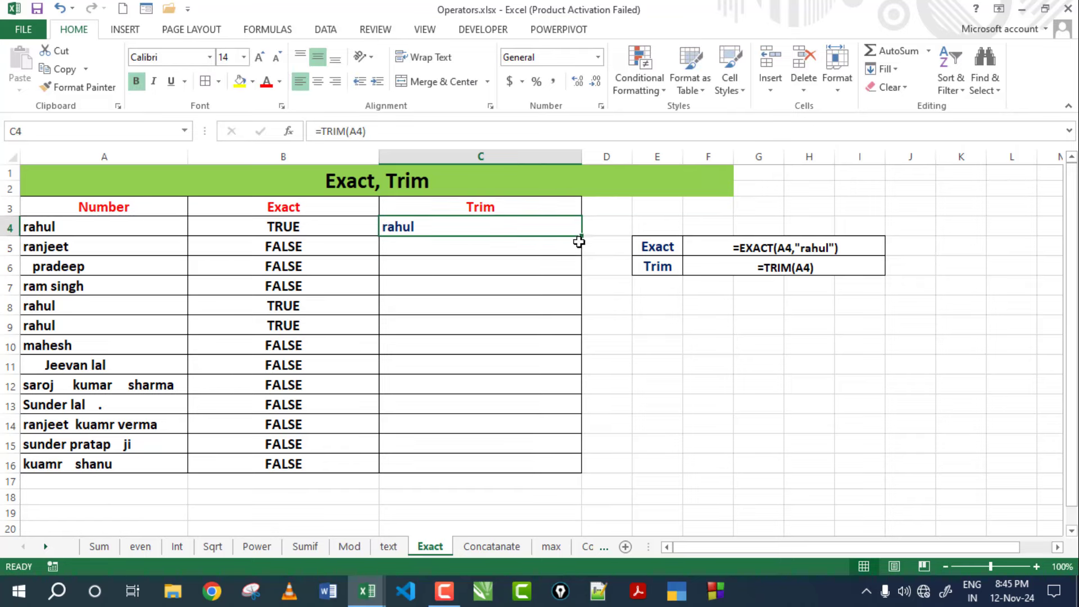
drag(581, 238, 554, 467)
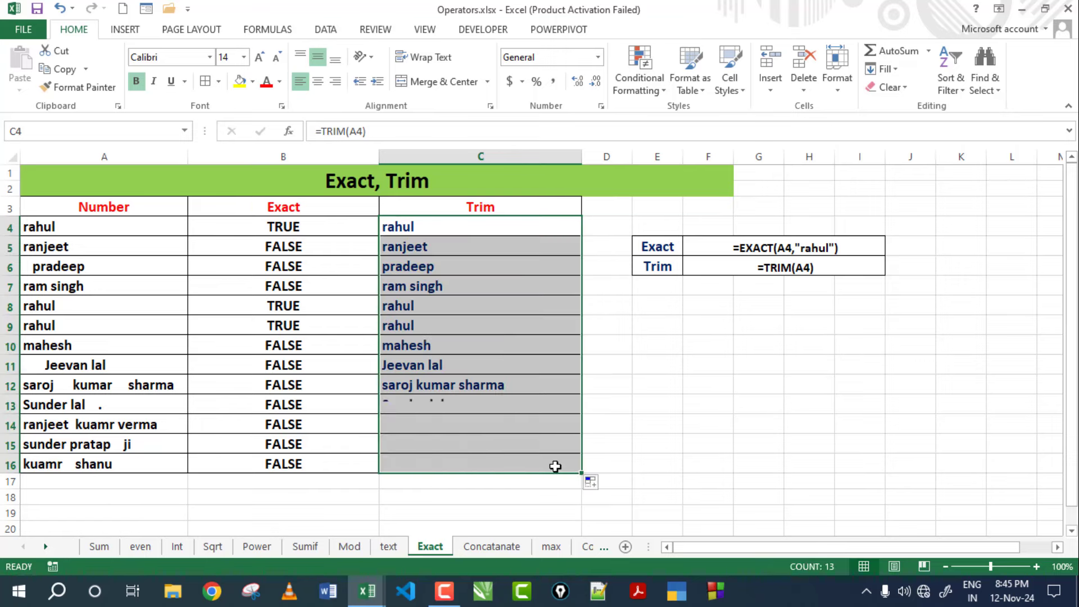
click(393, 344)
click(36, 245)
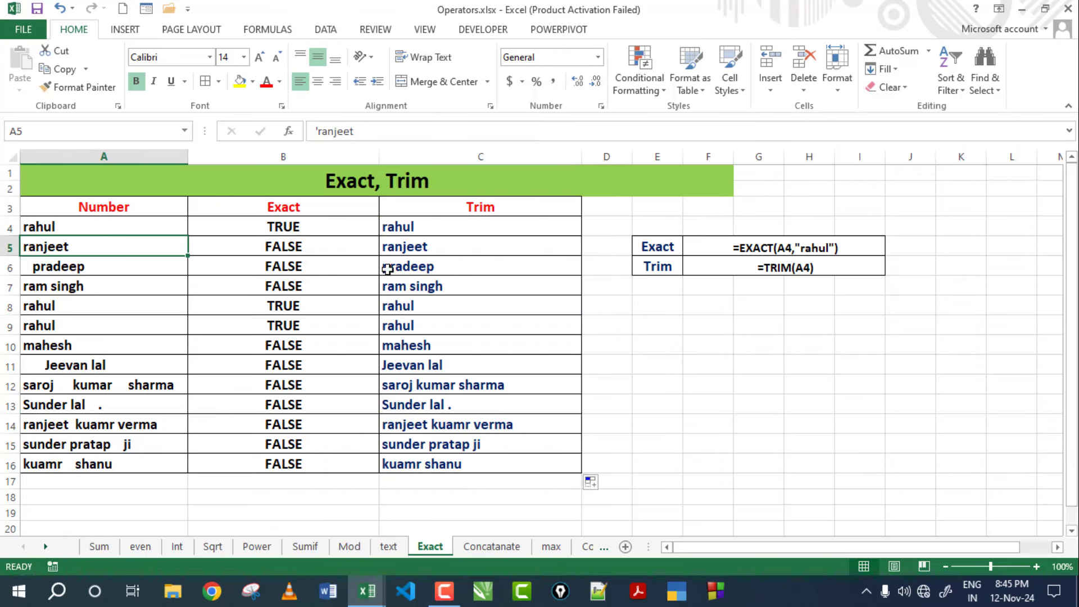
click(101, 268)
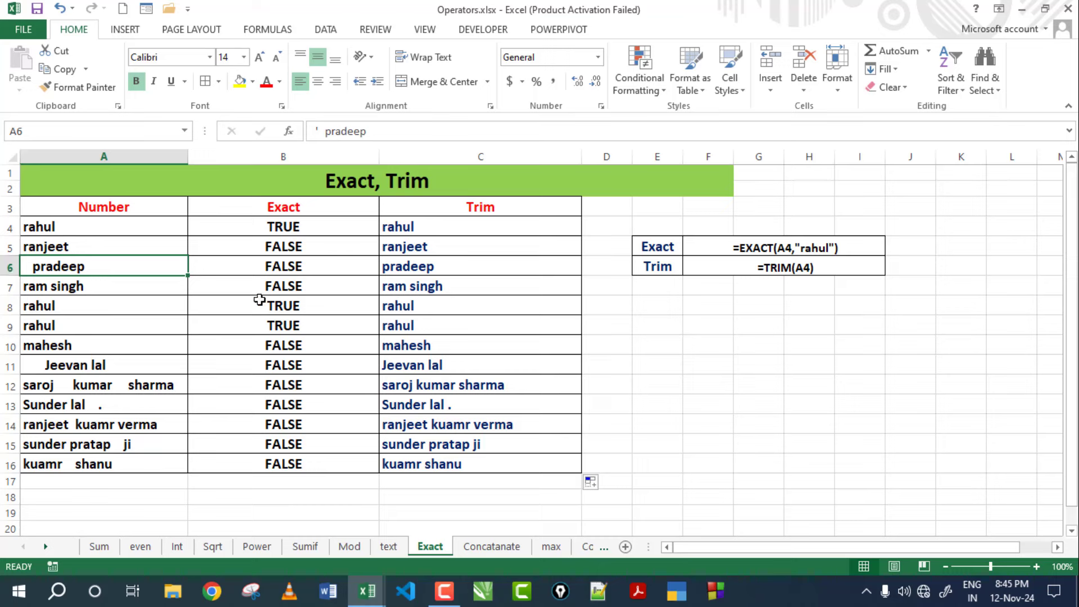
click(109, 295)
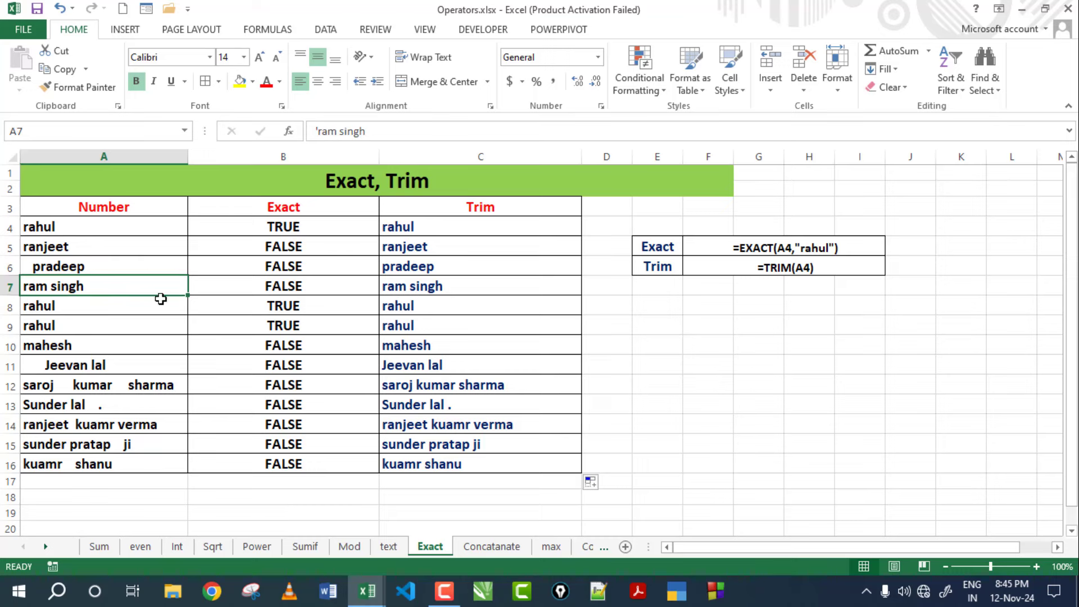
Review the trimmed results C4:C16 and the headers, then switch to the Concatanate sheet.
click(446, 235)
drag(447, 238, 437, 462)
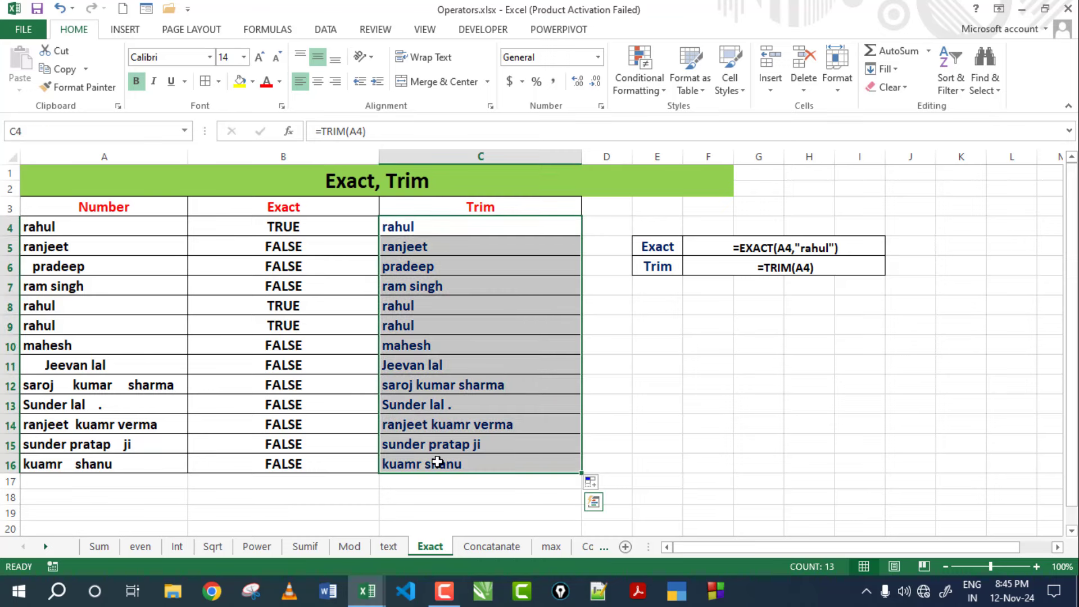
click(450, 207)
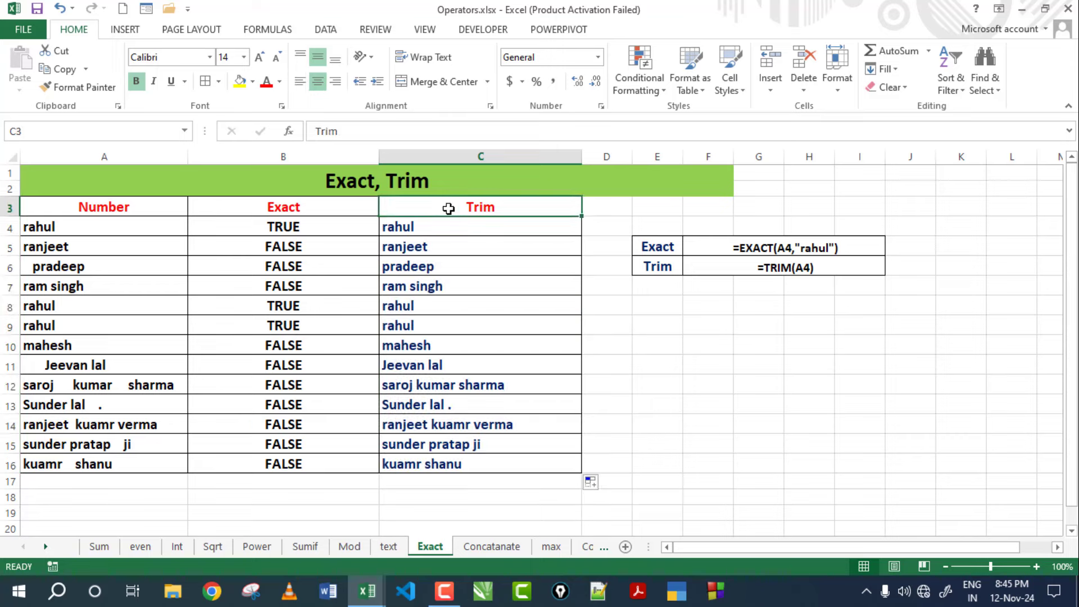
click(355, 211)
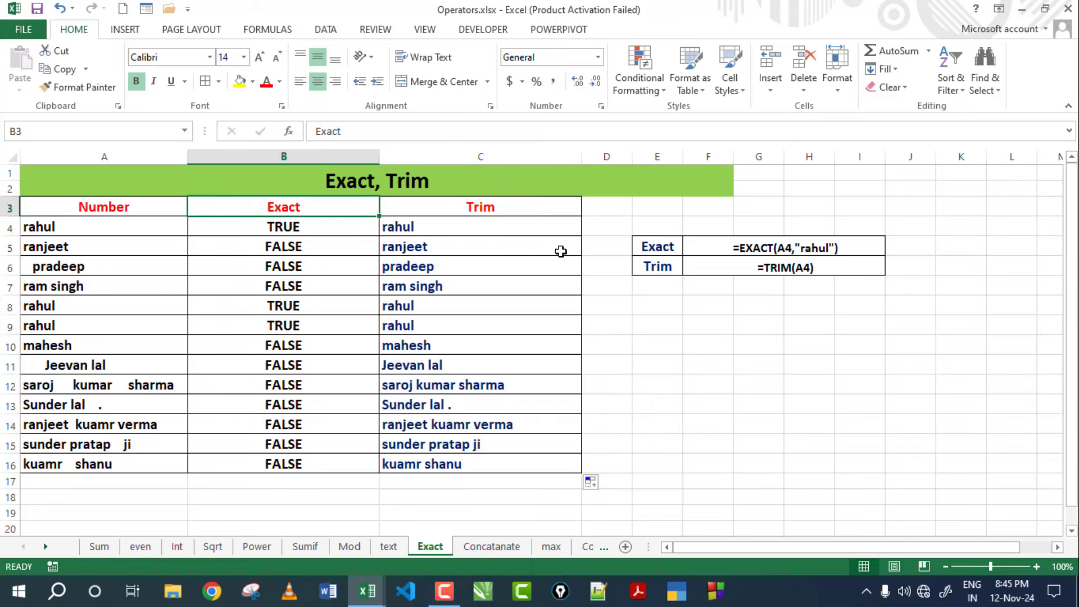
key(ctrl+Page_Down)
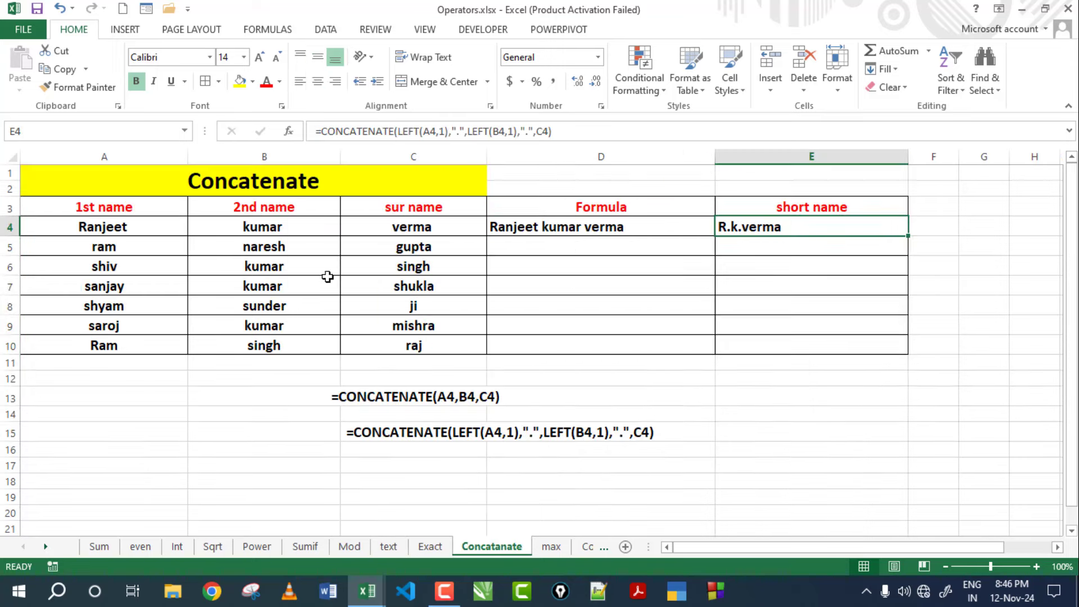
click(253, 180)
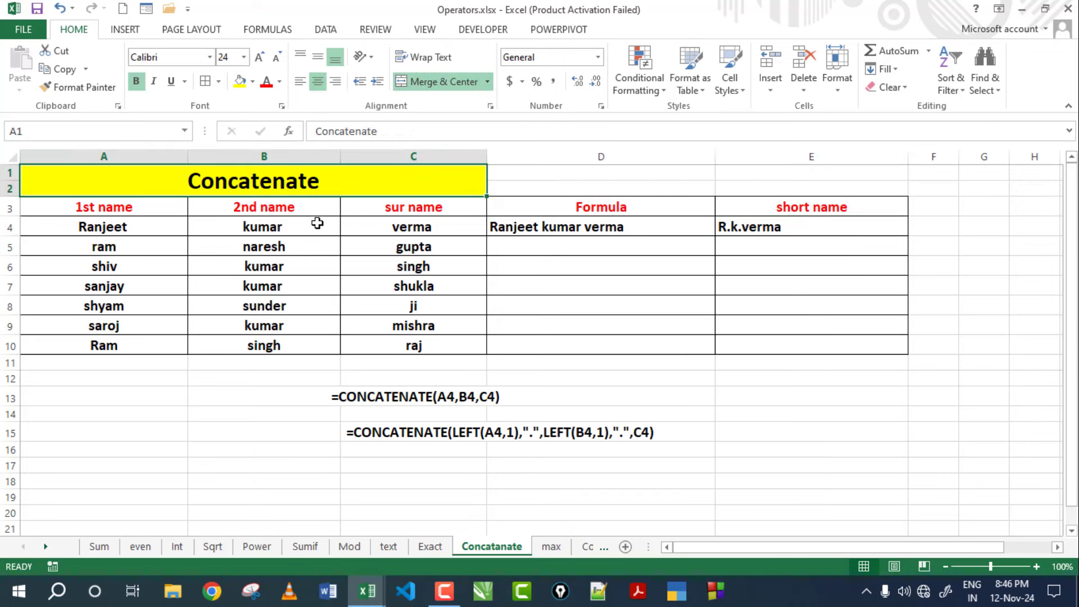
click(149, 232)
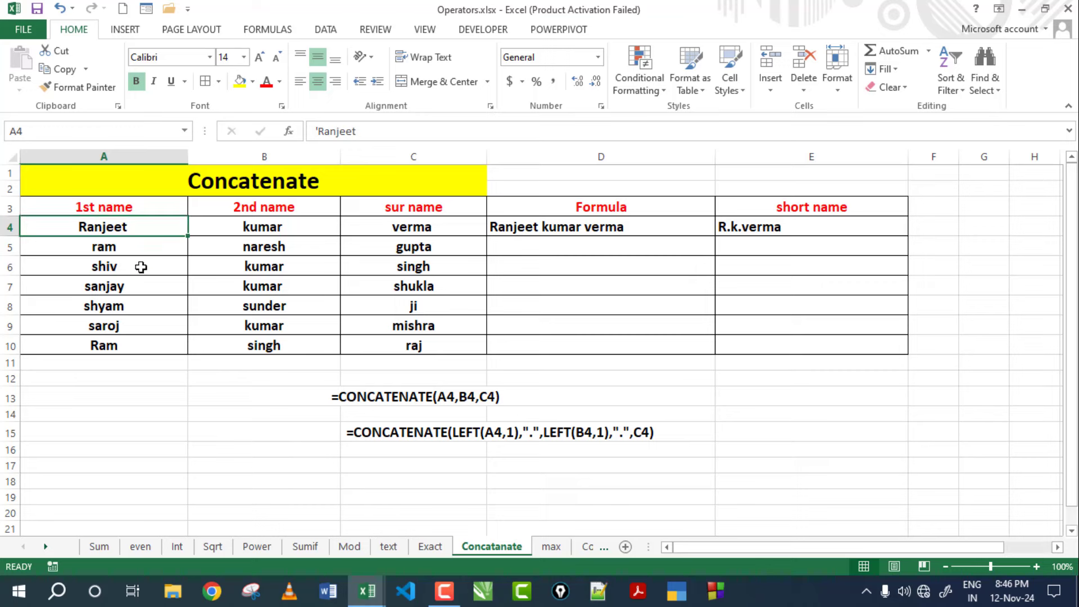
click(139, 253)
click(128, 287)
click(123, 306)
click(269, 307)
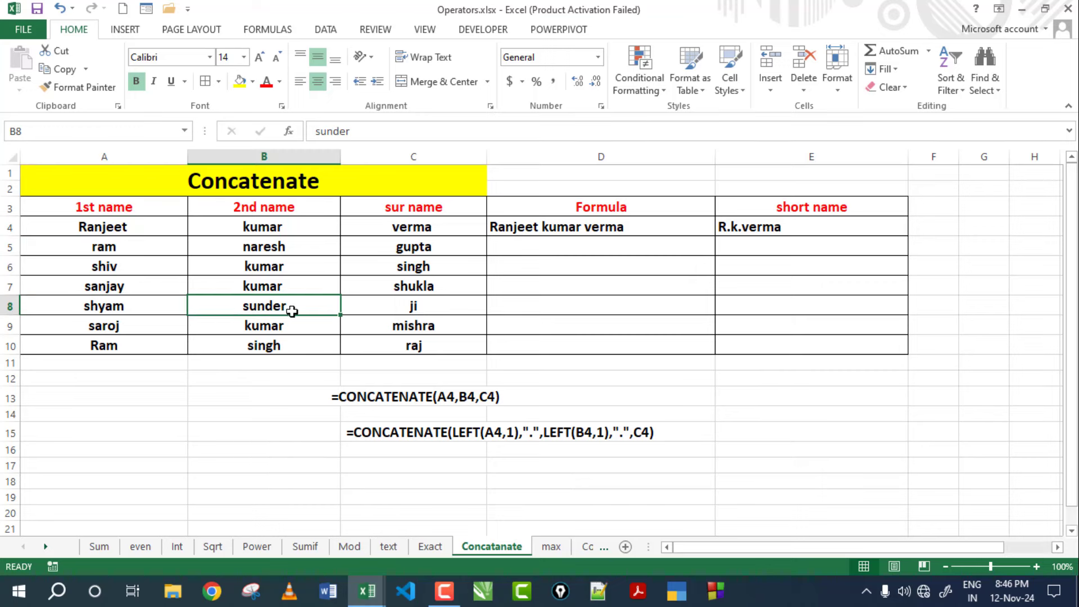
click(361, 313)
click(141, 229)
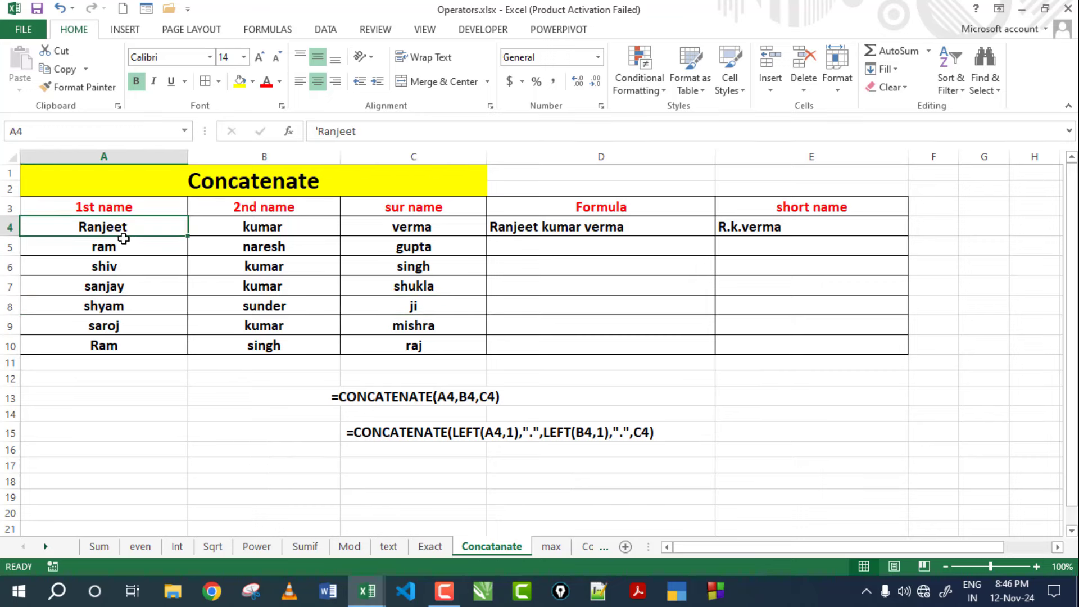
click(251, 212)
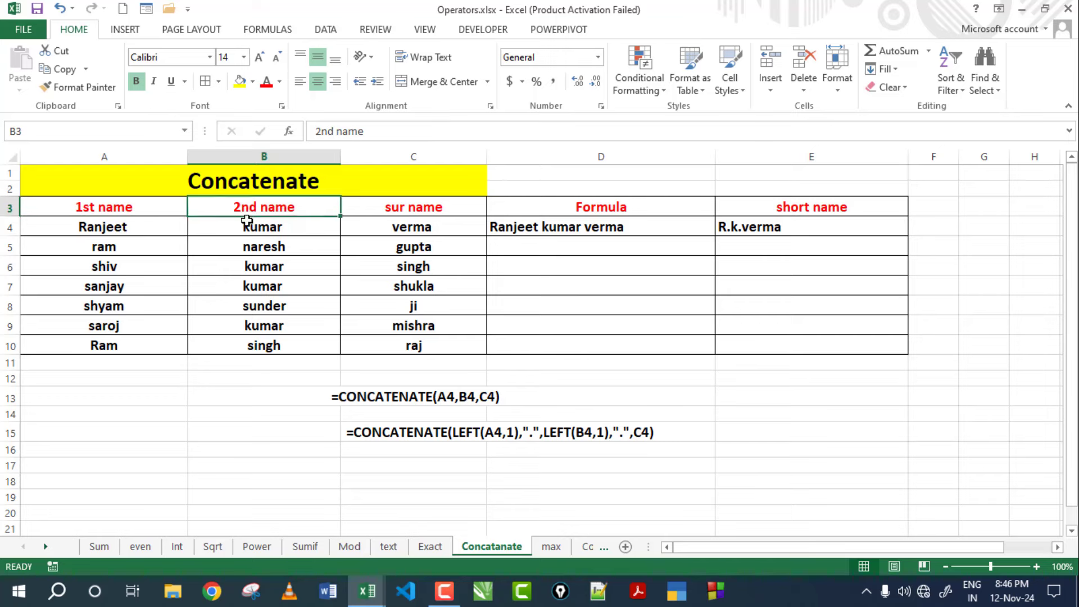
click(249, 228)
click(414, 209)
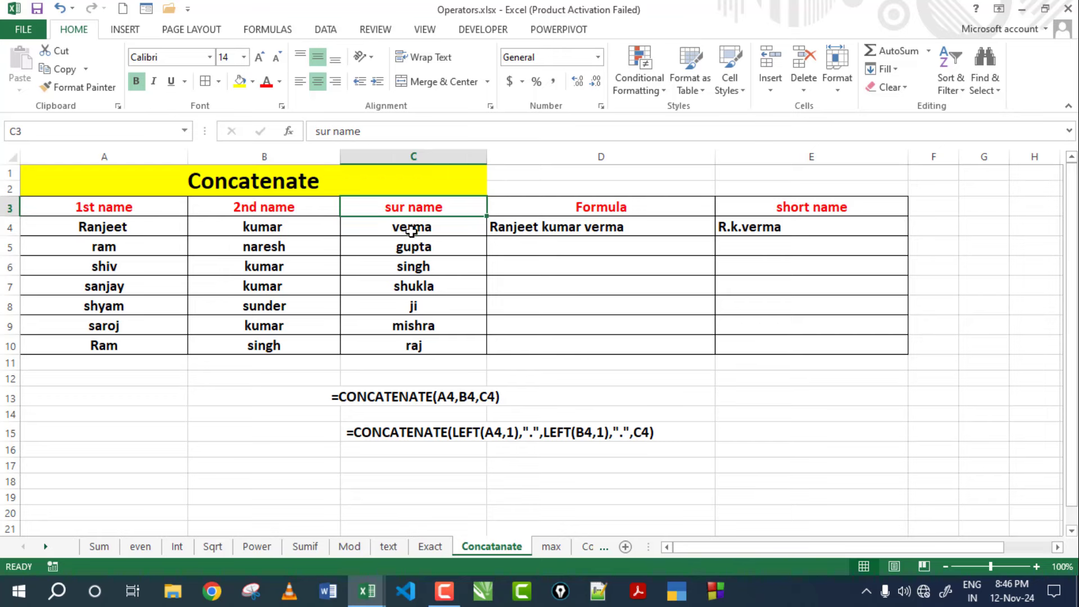
click(412, 229)
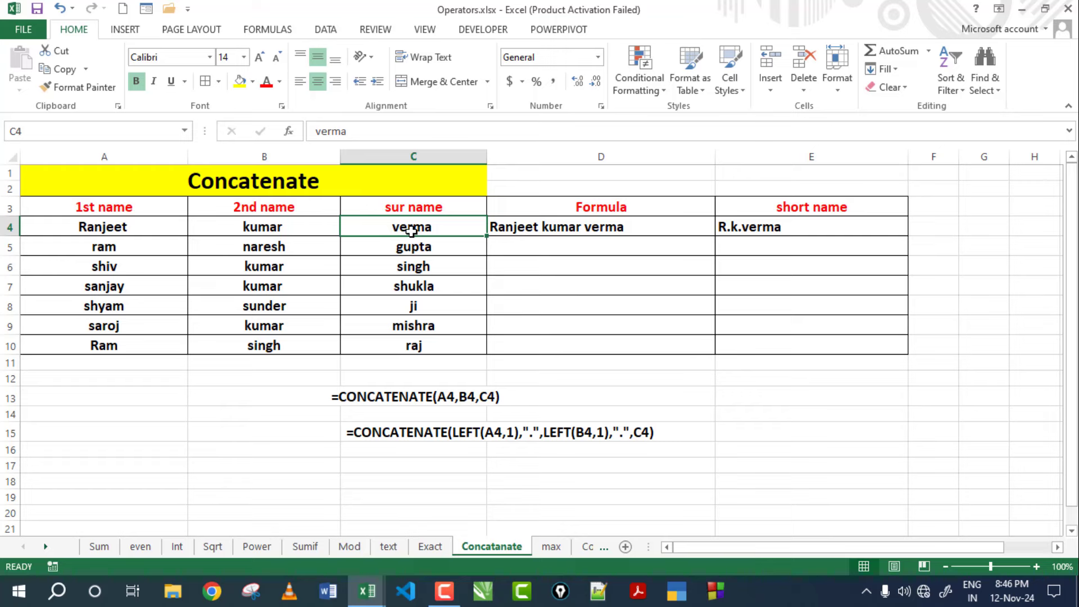
click(510, 231)
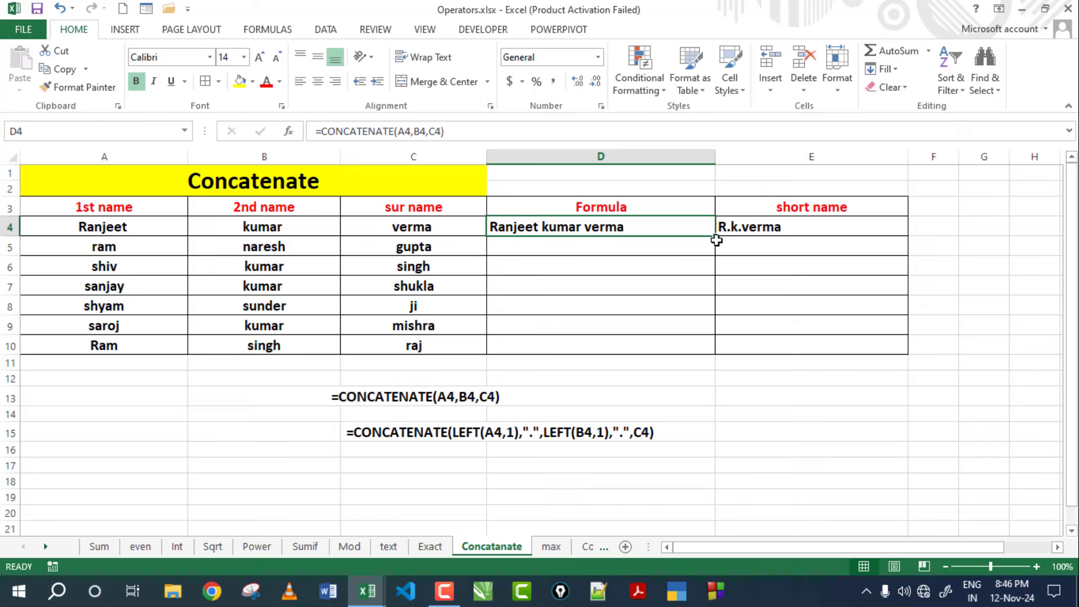
click(755, 233)
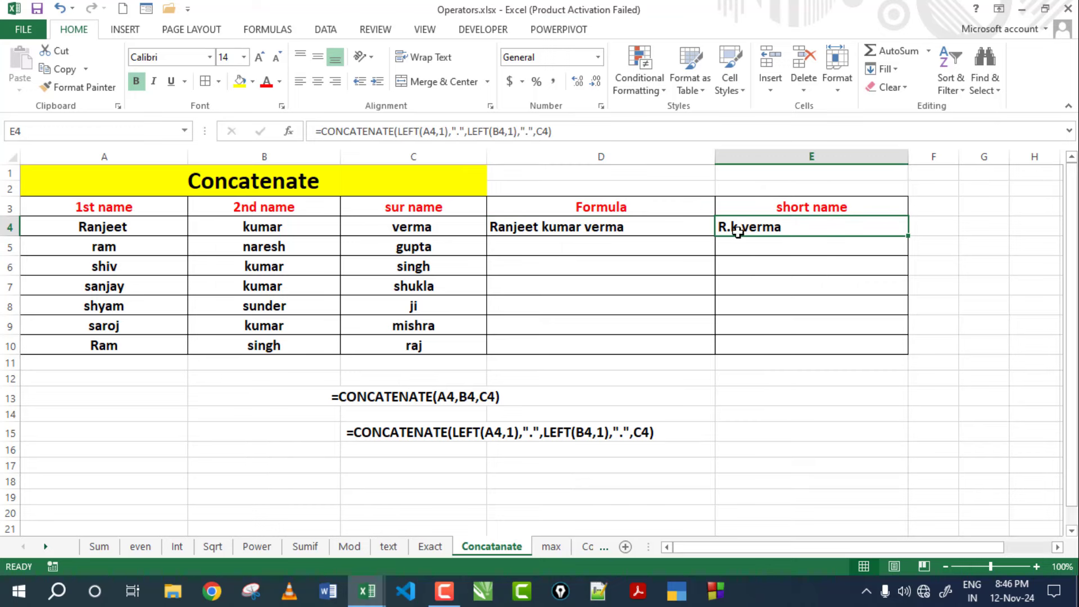
click(626, 231)
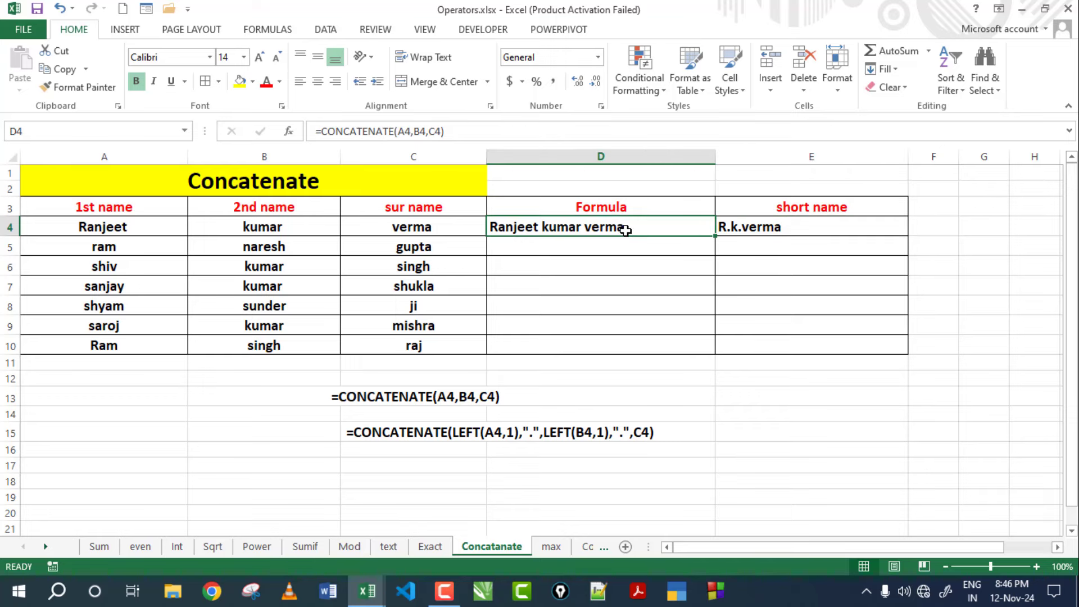
double_click(532, 227)
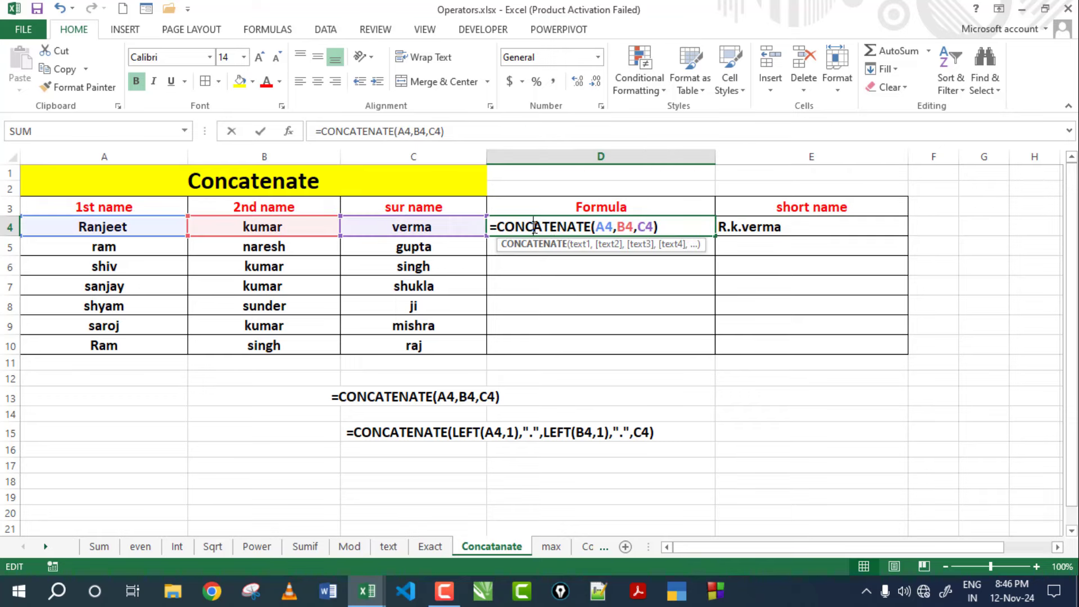
click(676, 227)
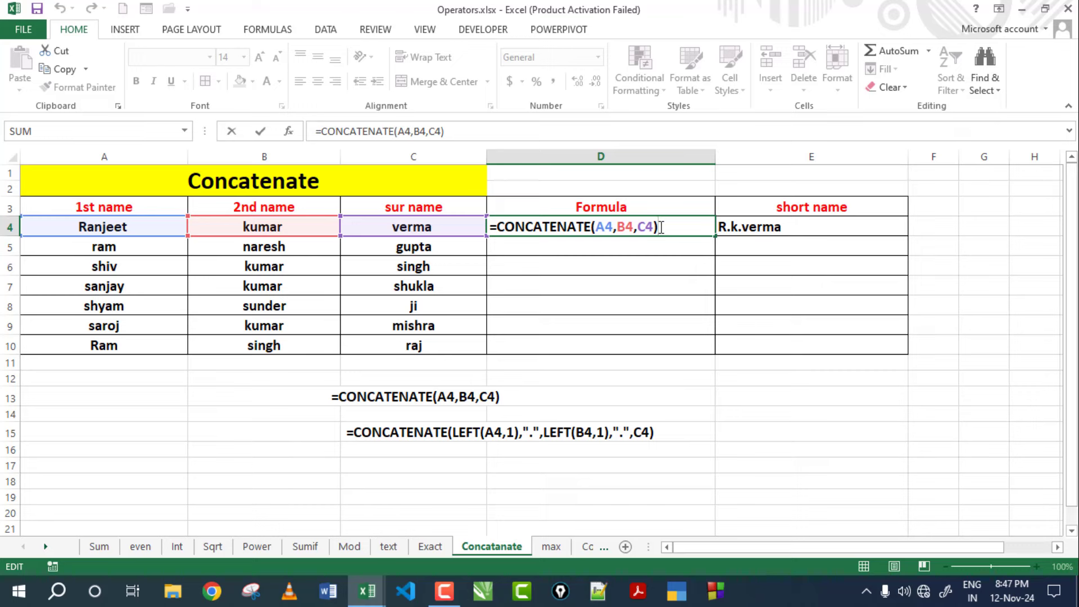
key(Return)
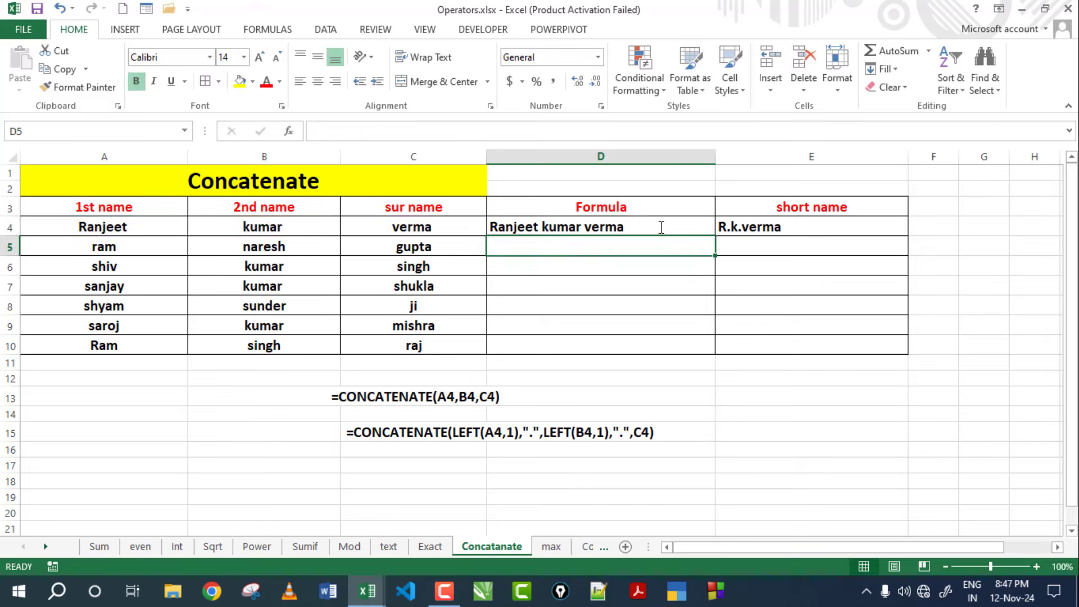
click(656, 226)
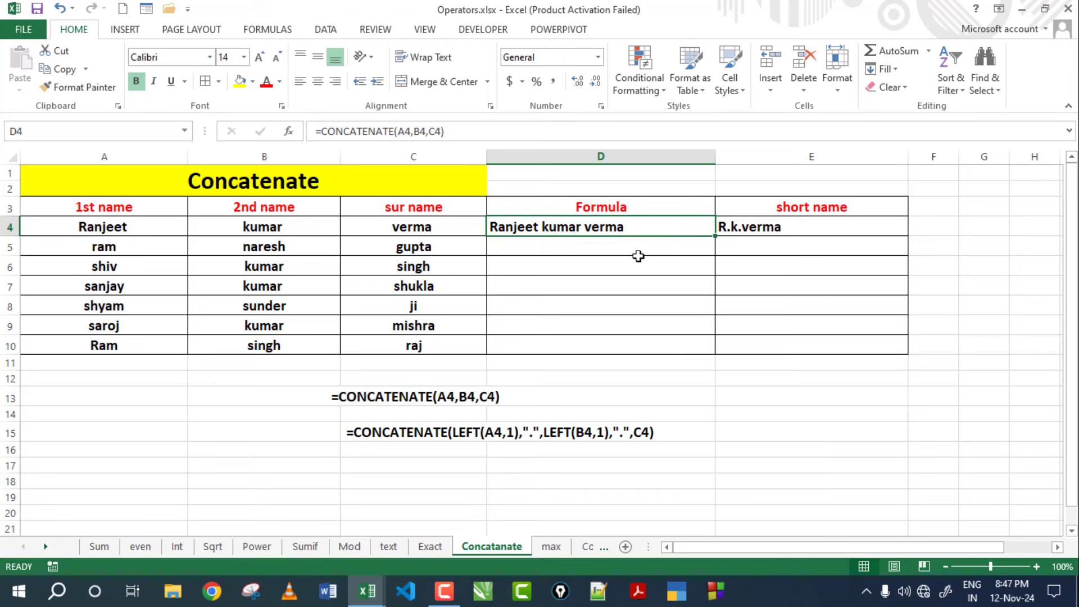
drag(714, 236, 712, 354)
click(624, 269)
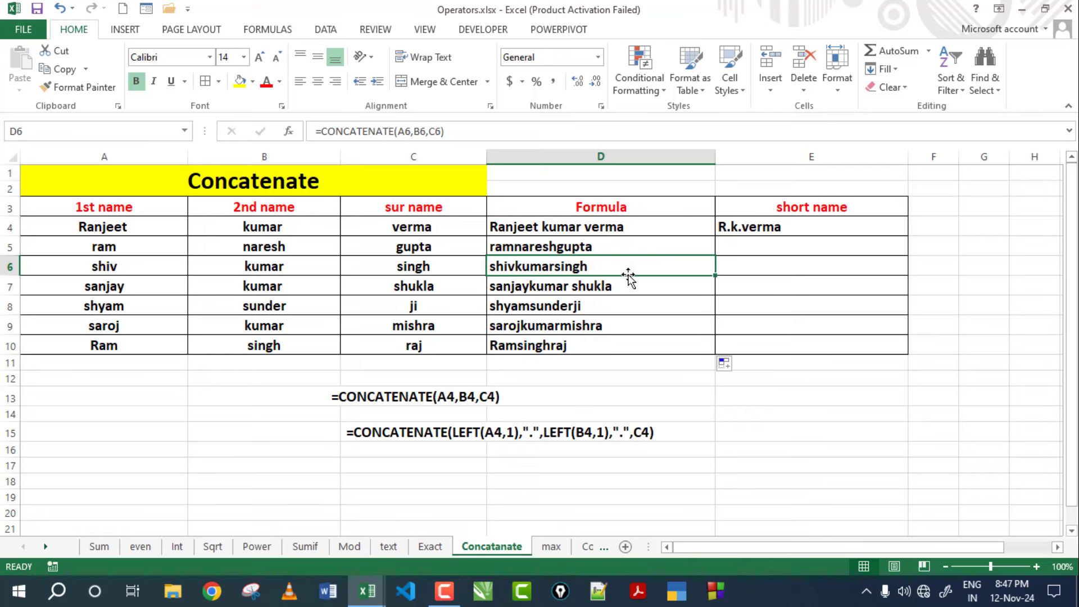
click(109, 252)
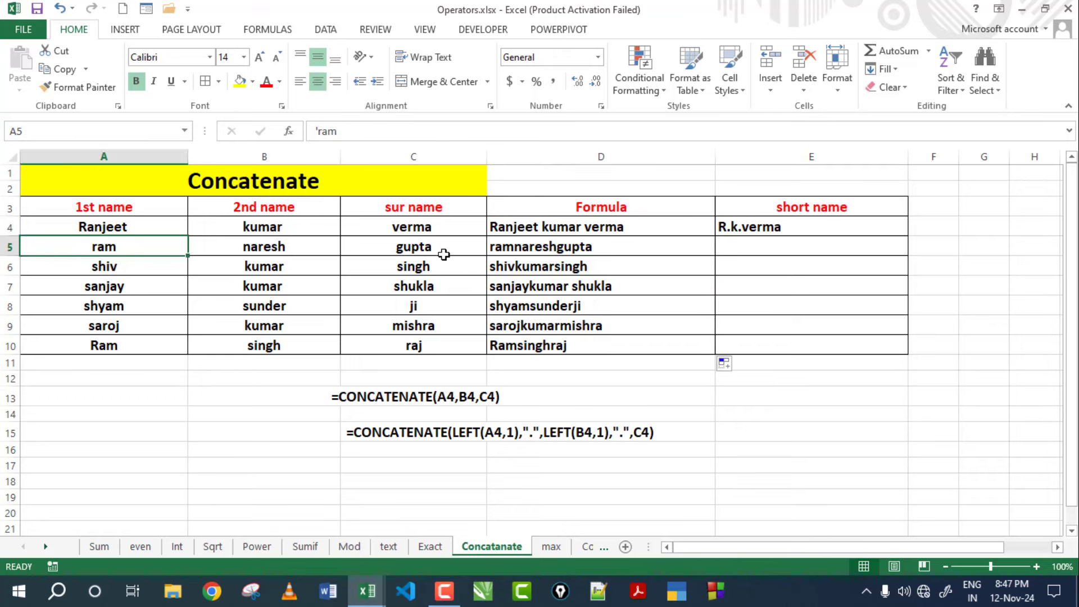
click(506, 248)
click(89, 267)
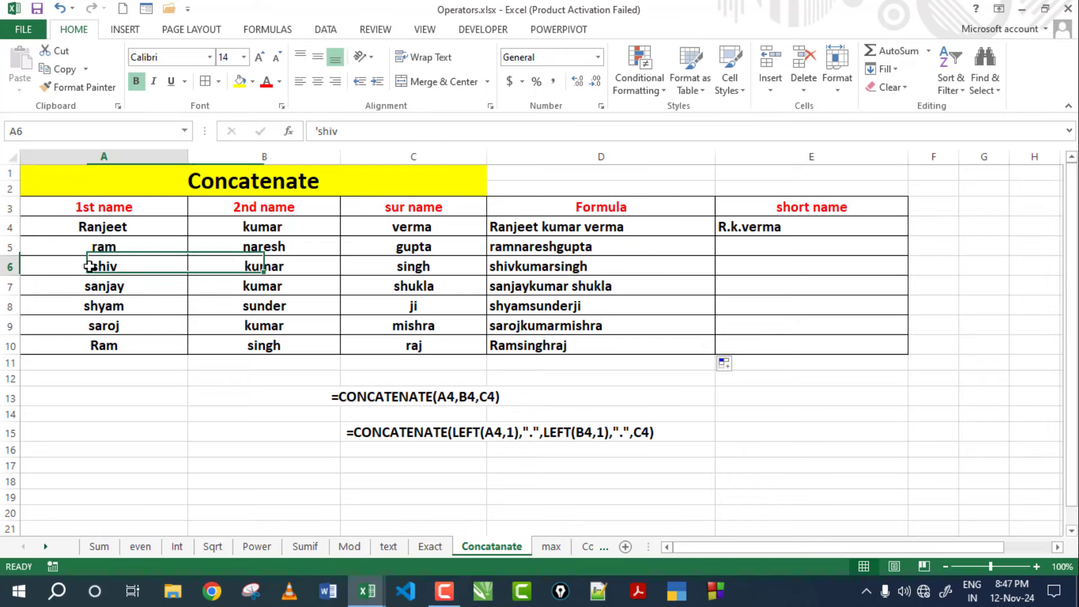
click(528, 272)
click(154, 288)
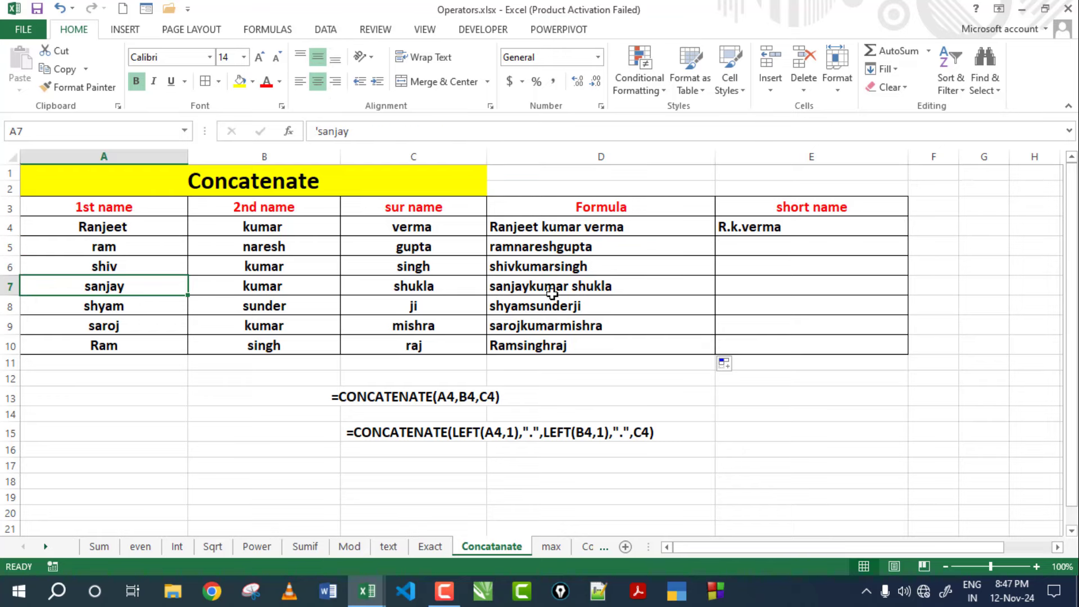
click(550, 290)
click(573, 306)
click(571, 326)
click(570, 344)
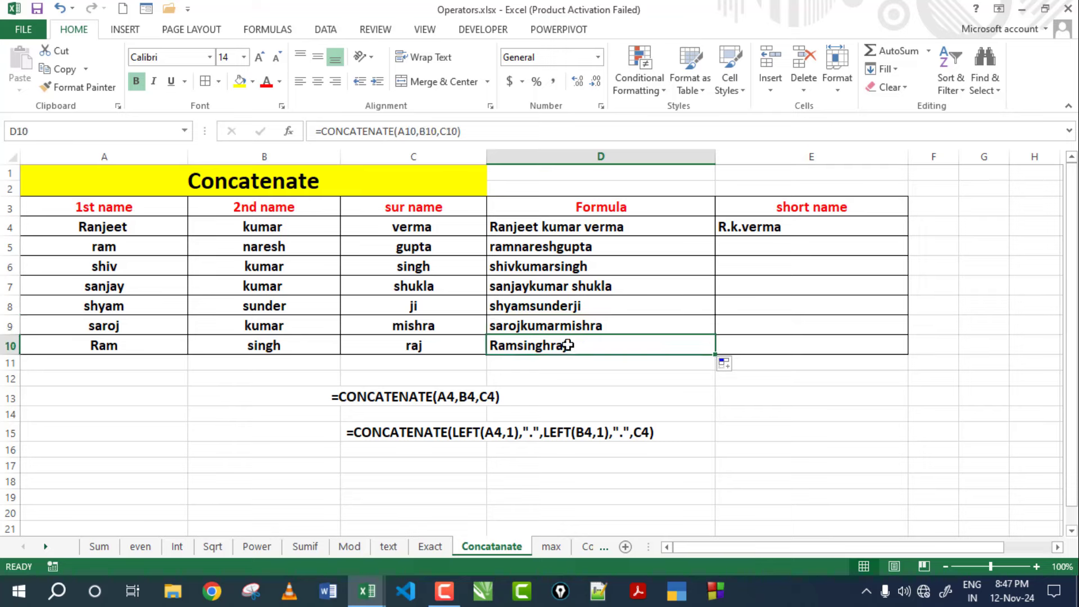
click(568, 226)
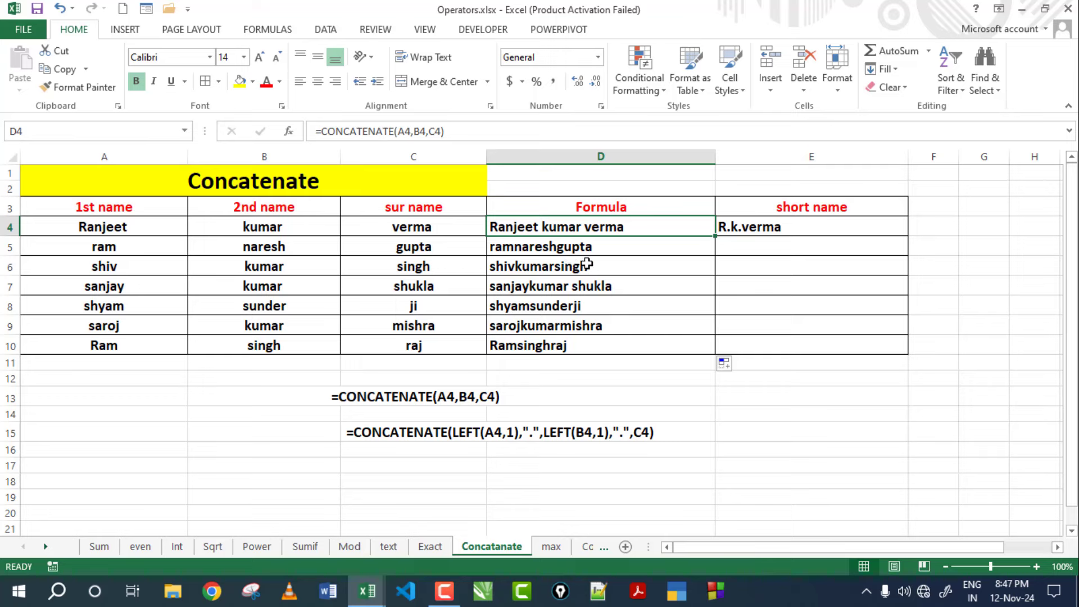
click(799, 231)
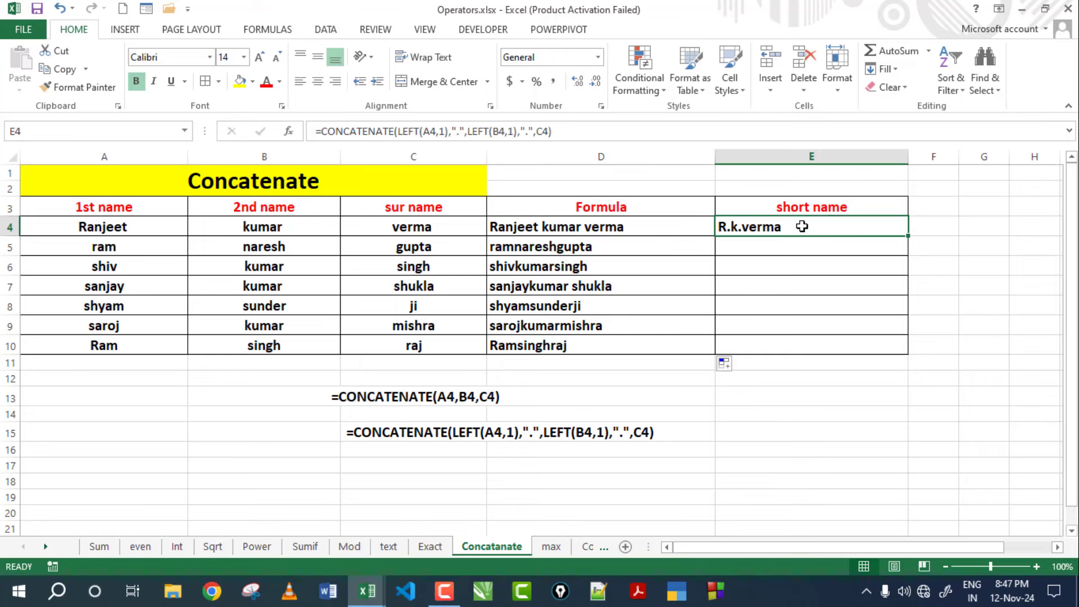
Delete the old short-name formula from E4.
double_click(802, 226)
click(1030, 229)
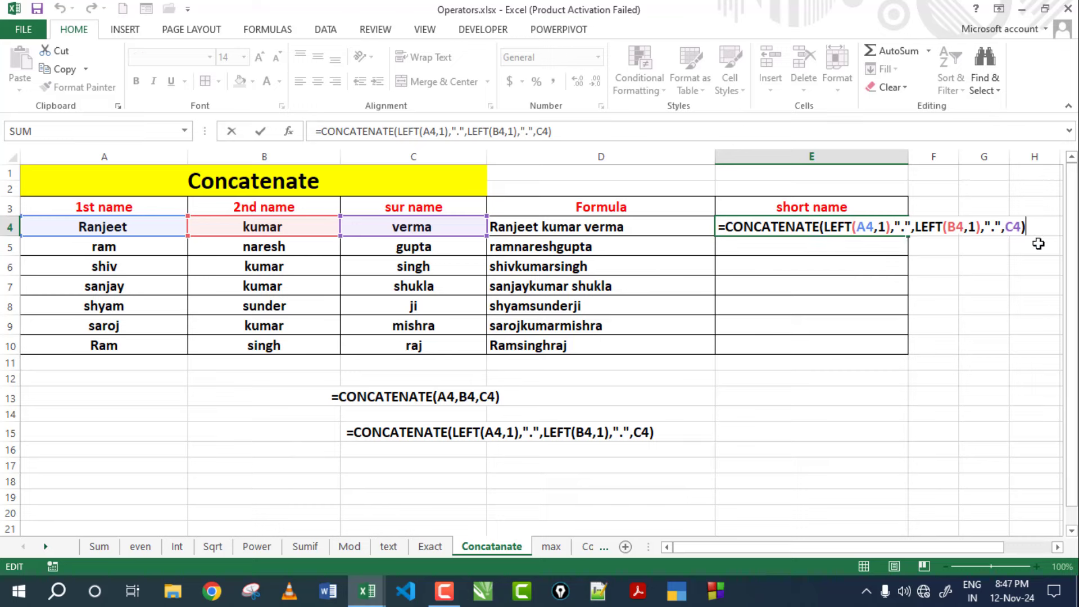
key(shift+Home)
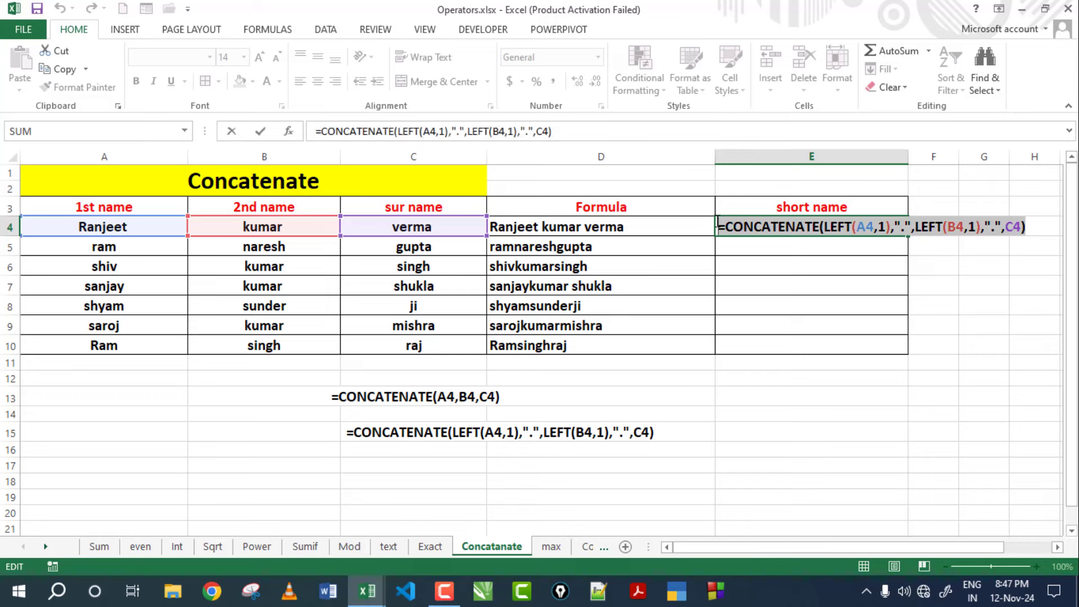
key(BackSpace)
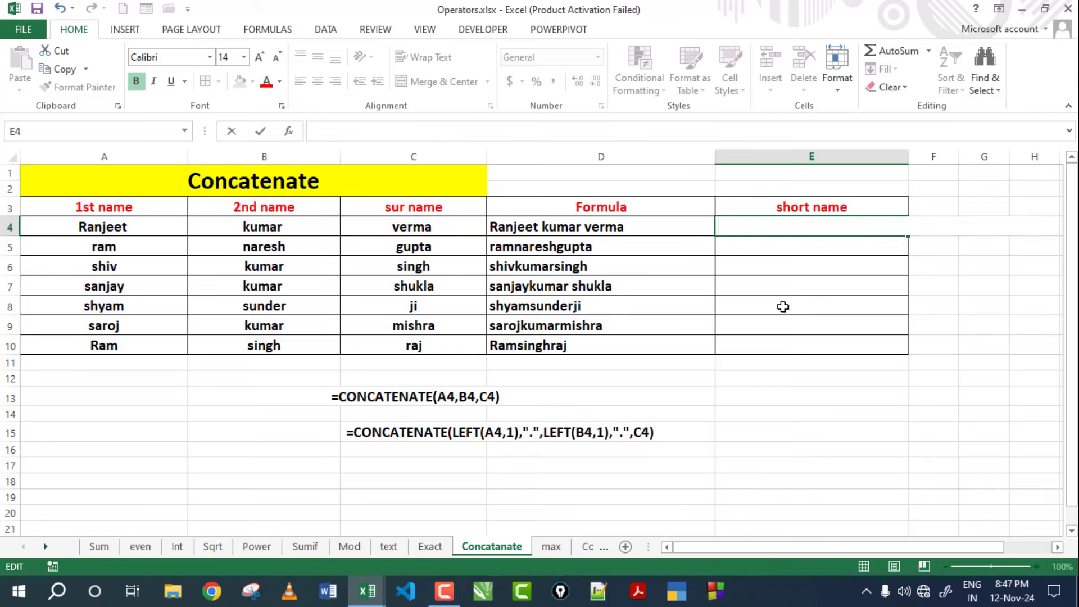
Start a new E4 formula as =CONCATENATE(left( and dismiss the CONCATENATE help.
text(=)
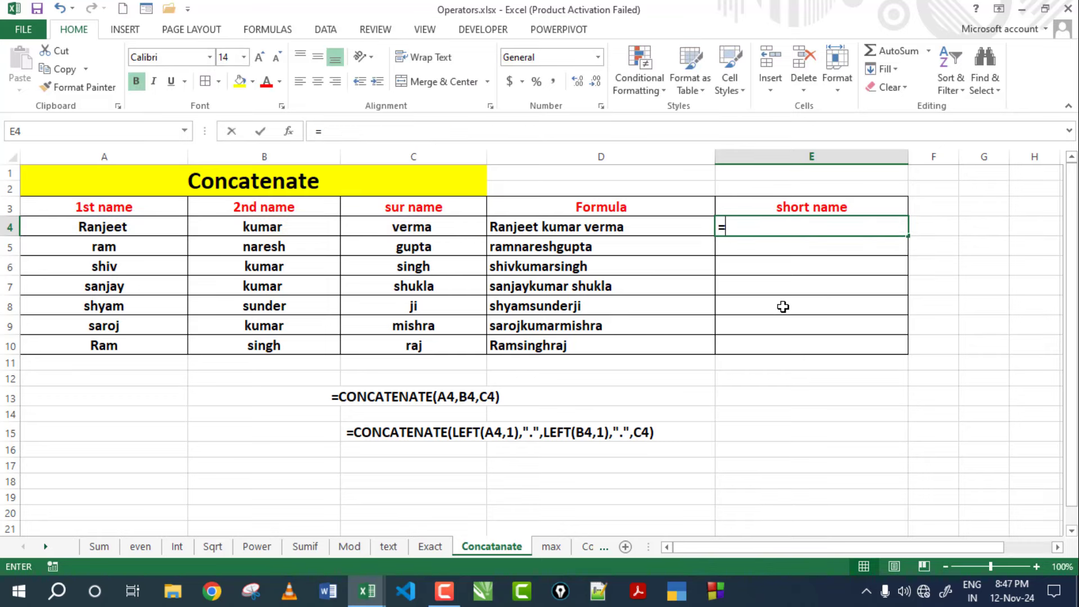
text(con)
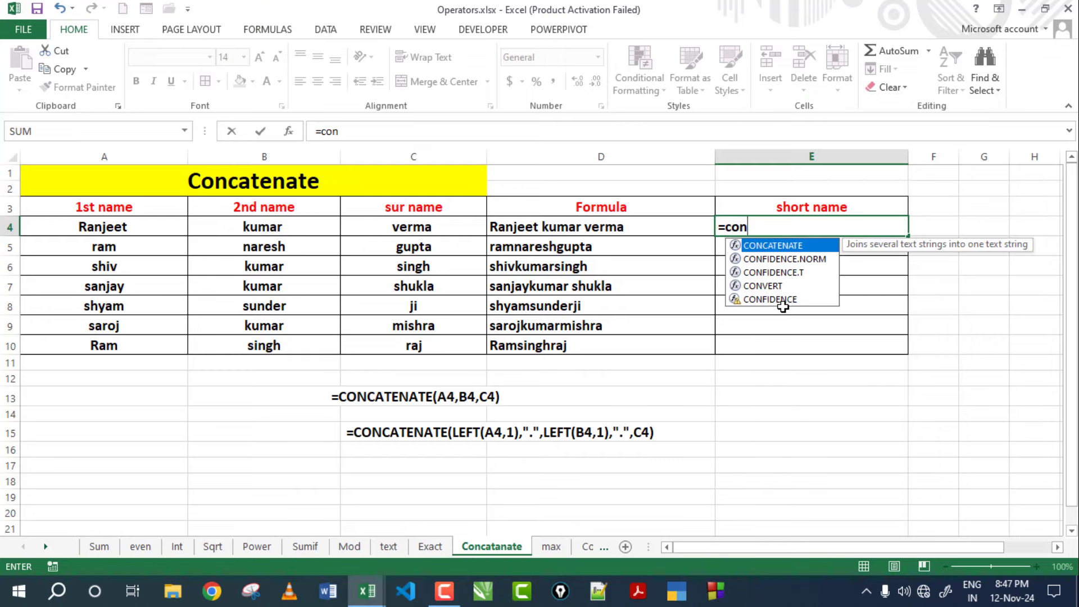
double_click(792, 245)
click(789, 247)
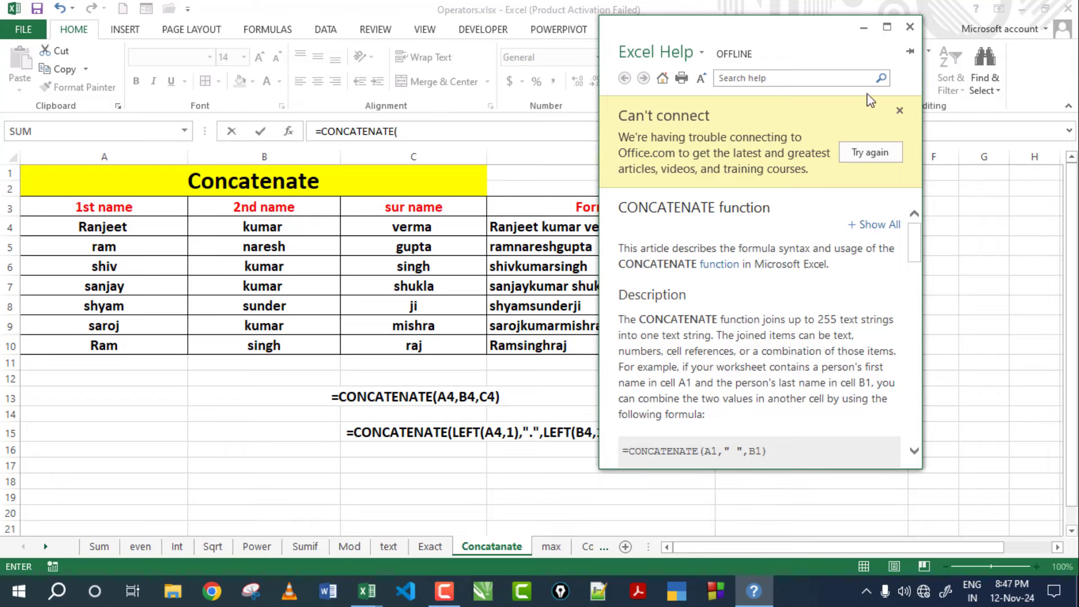
click(909, 27)
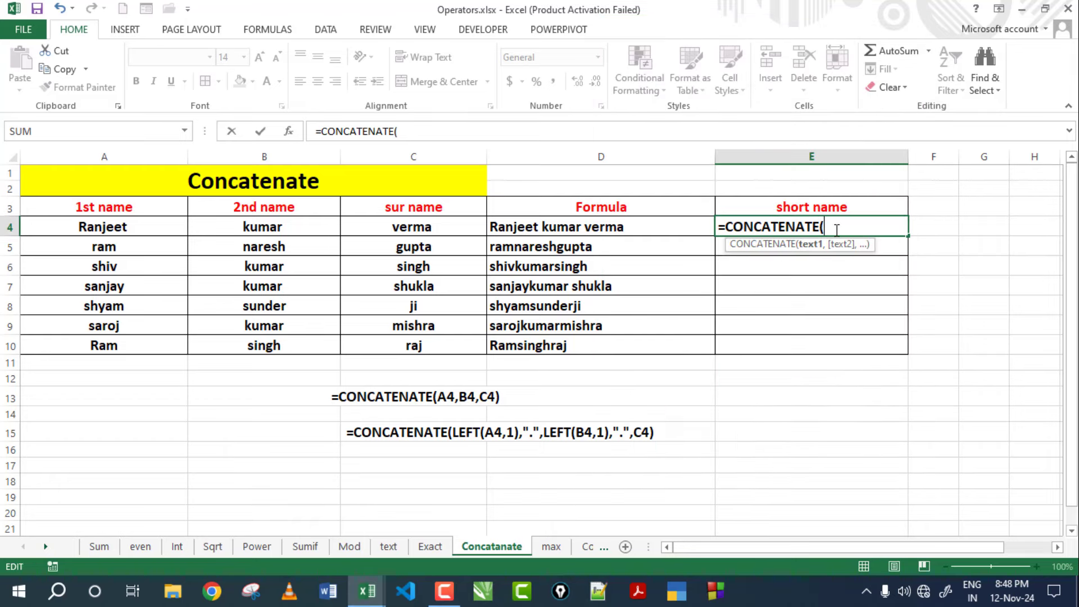
text(left)
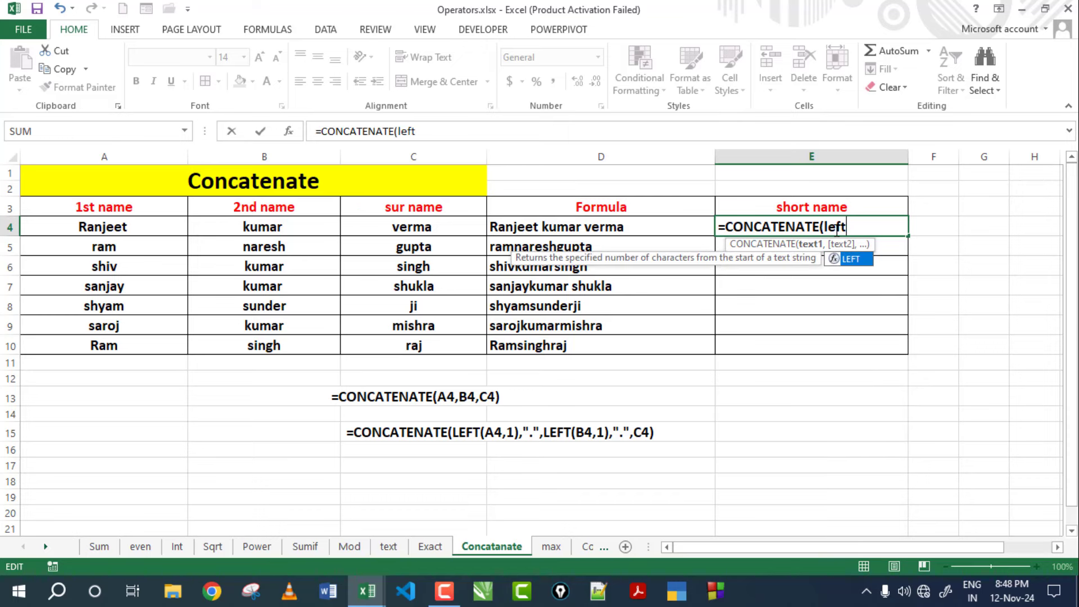
text(()
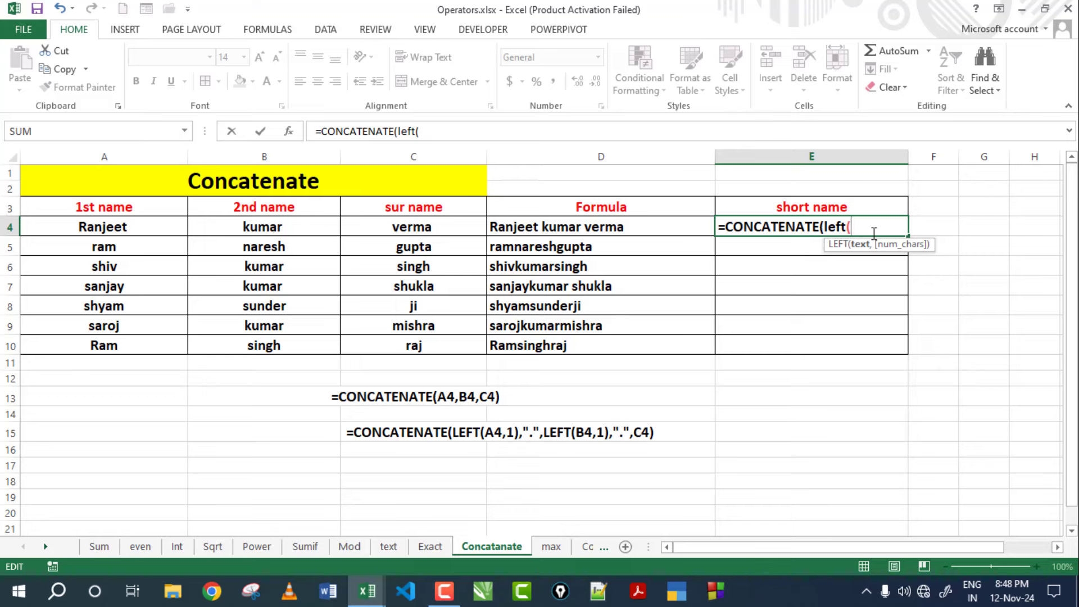
click(138, 230)
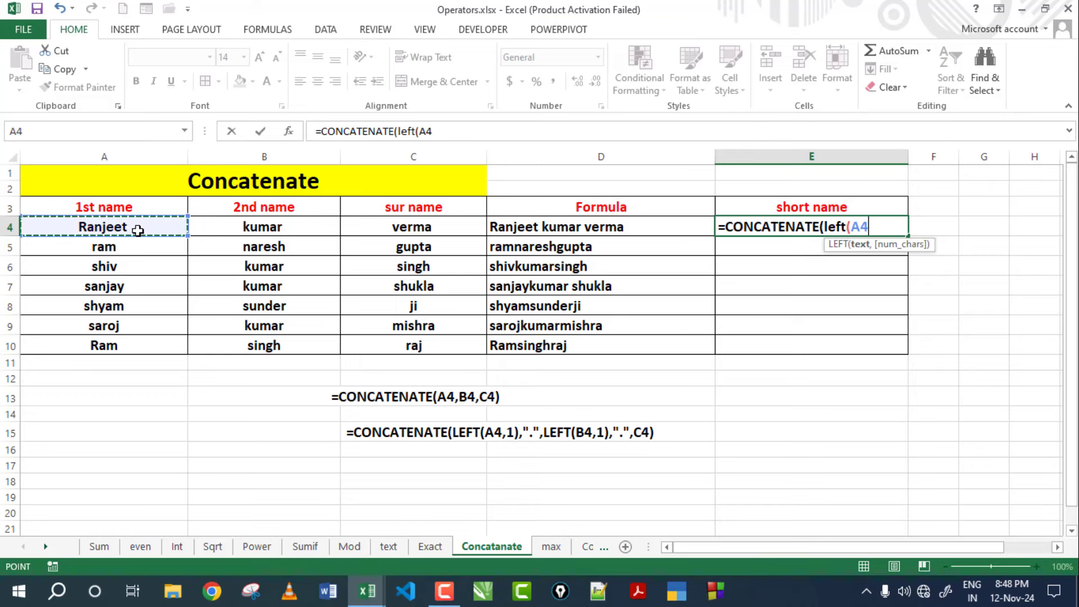
text(,)
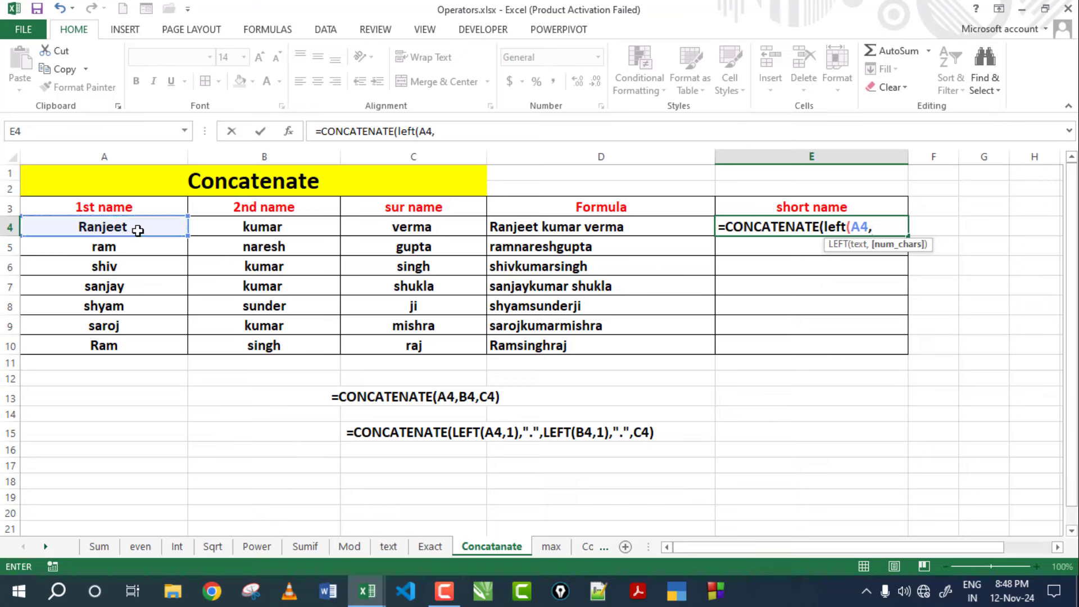
text(1)
text())
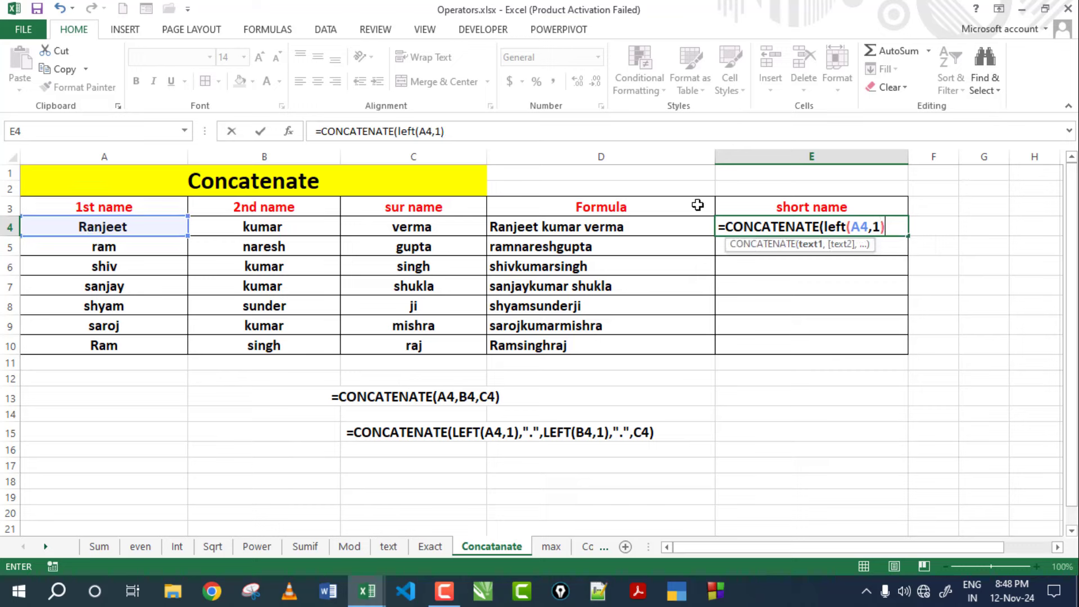
text(,".)
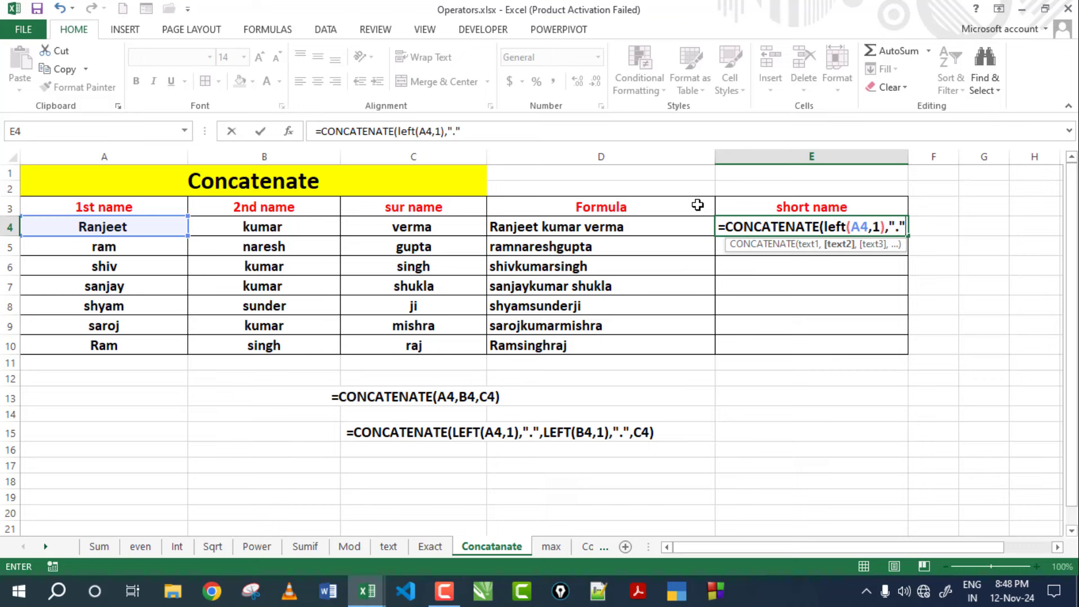
text(,)
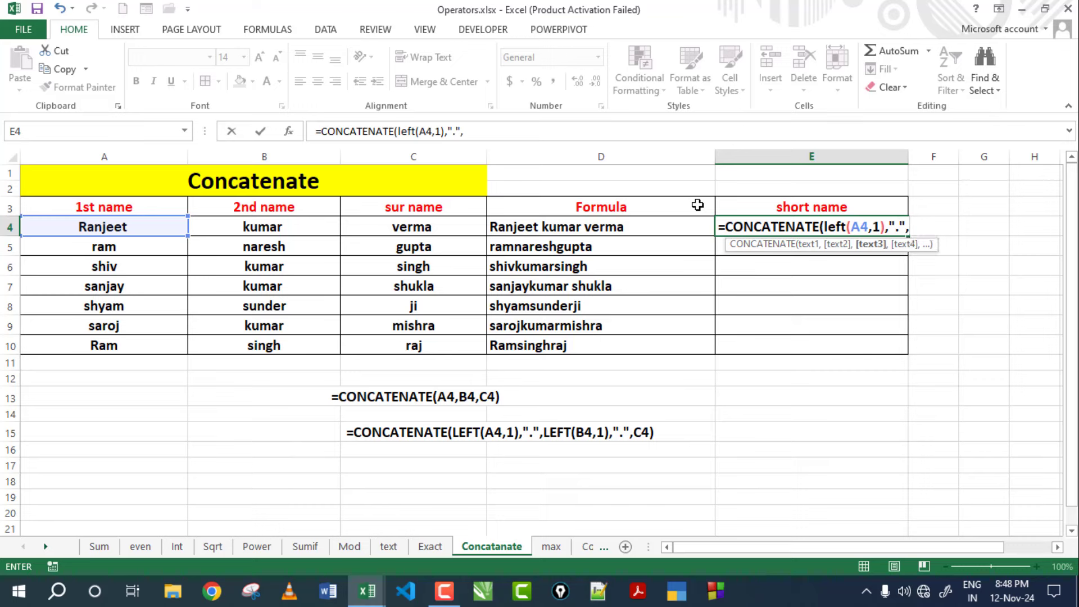
text(lef)
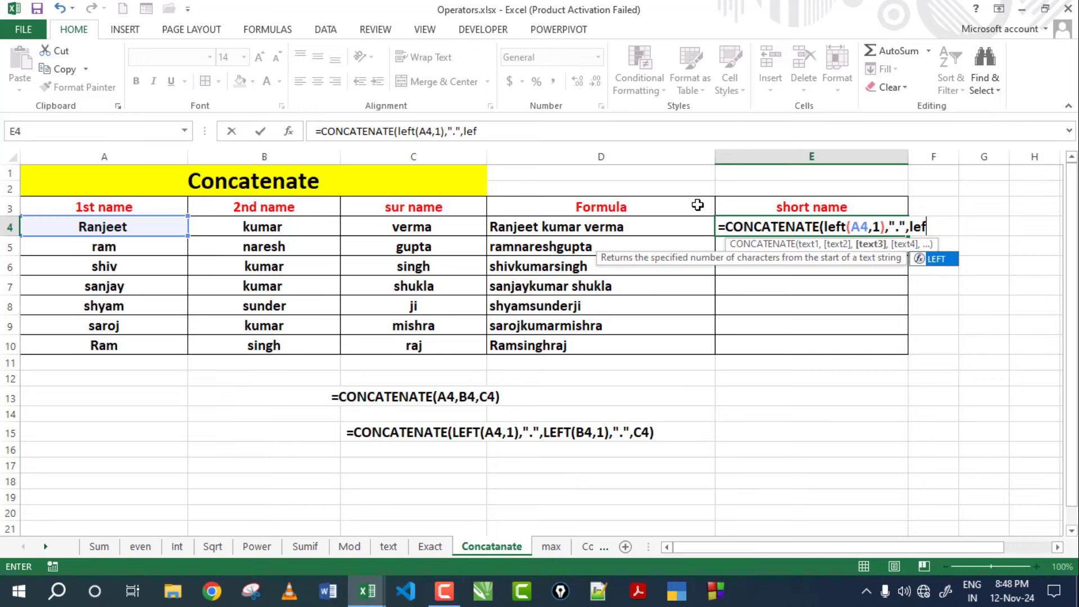
text(t()
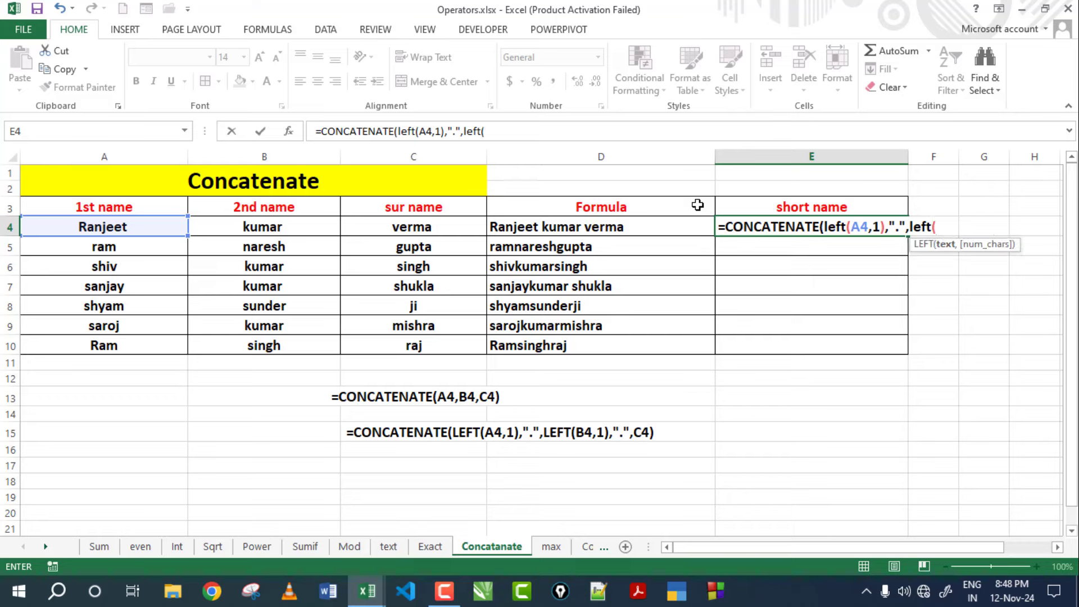
click(294, 226)
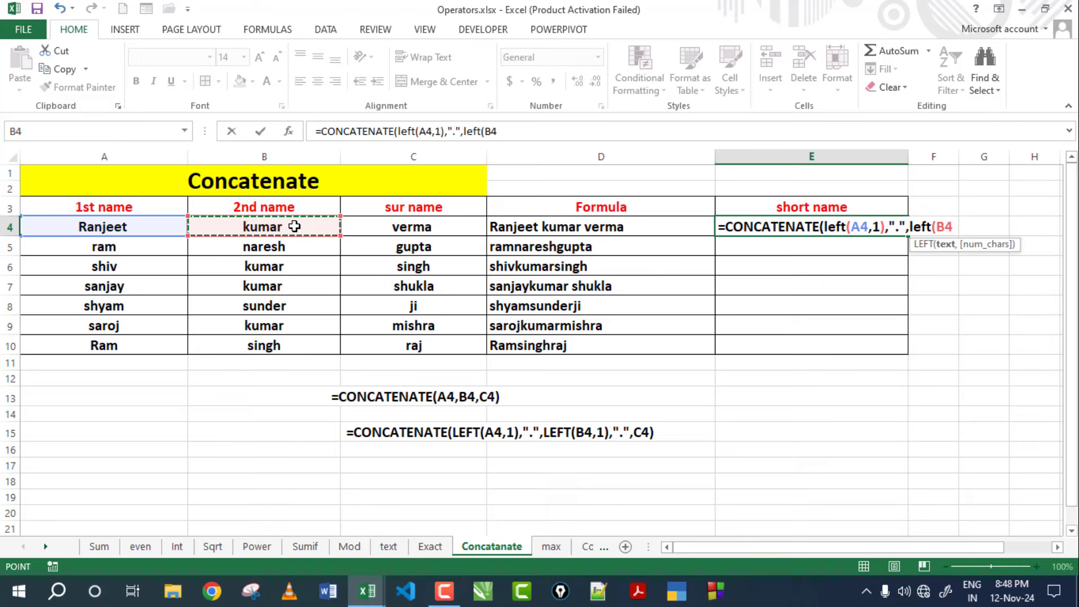
text(,1)
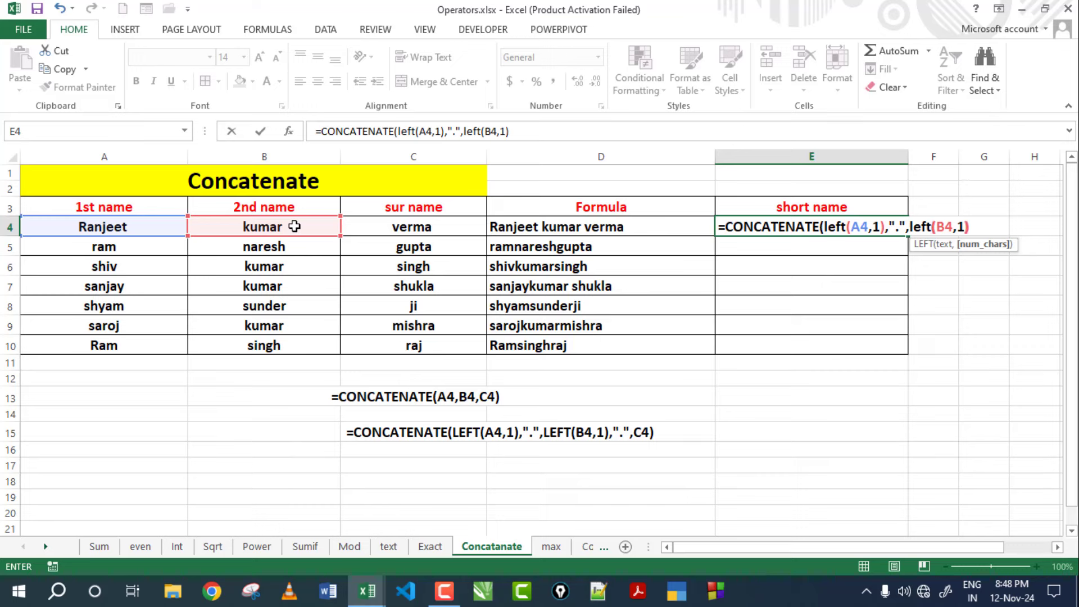
text(),".)
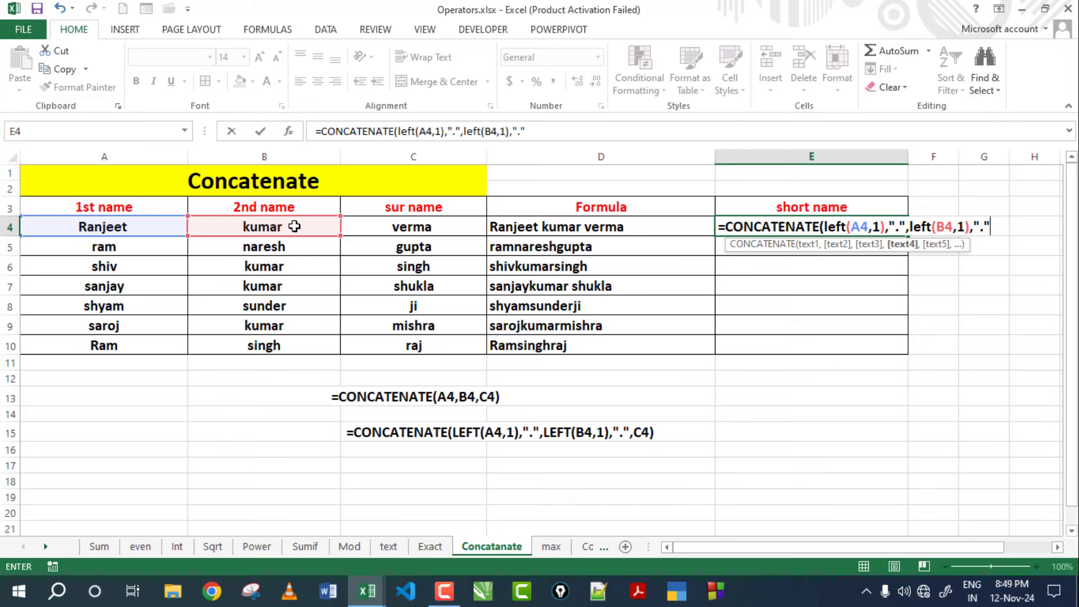
text(",)
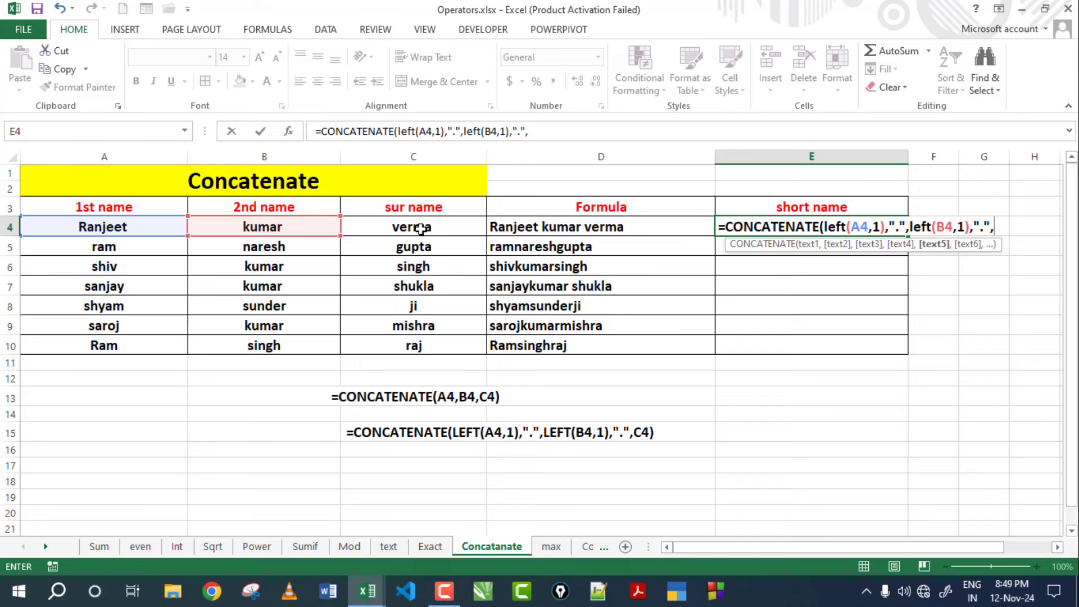
click(420, 228)
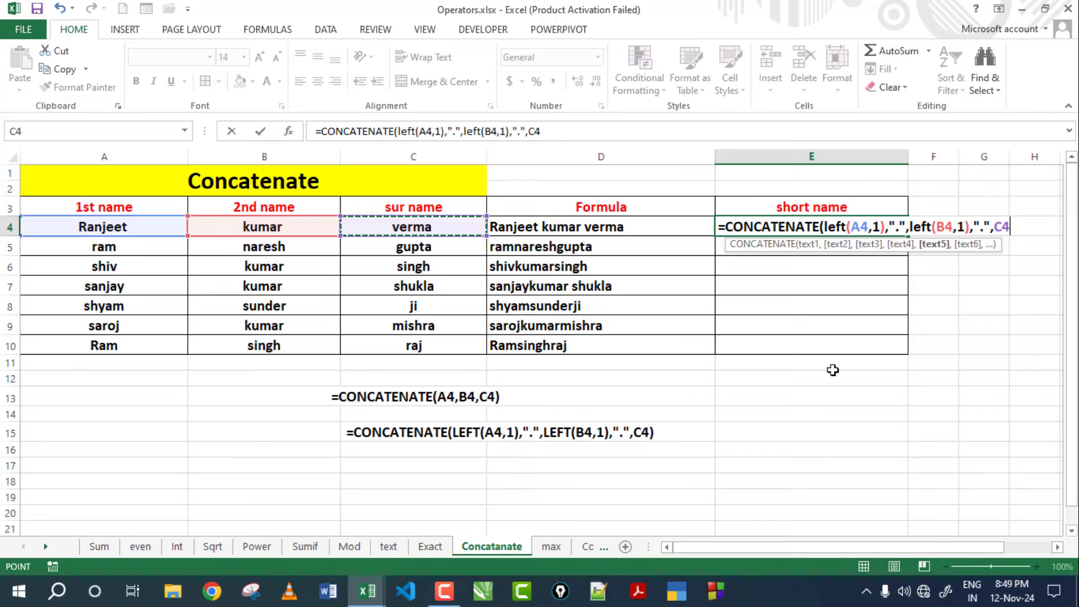
text())
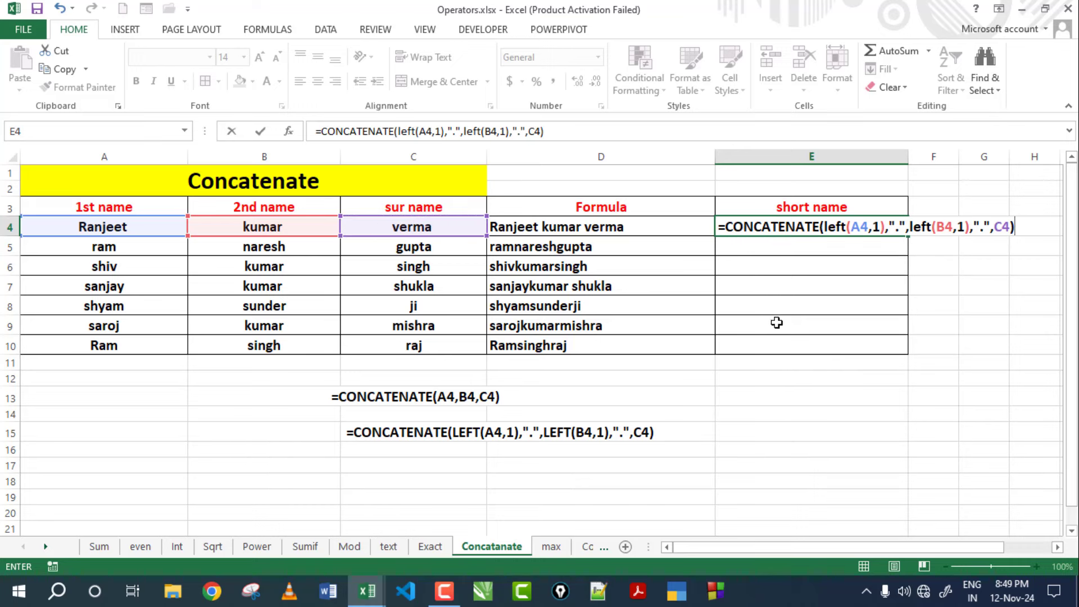
key(Return)
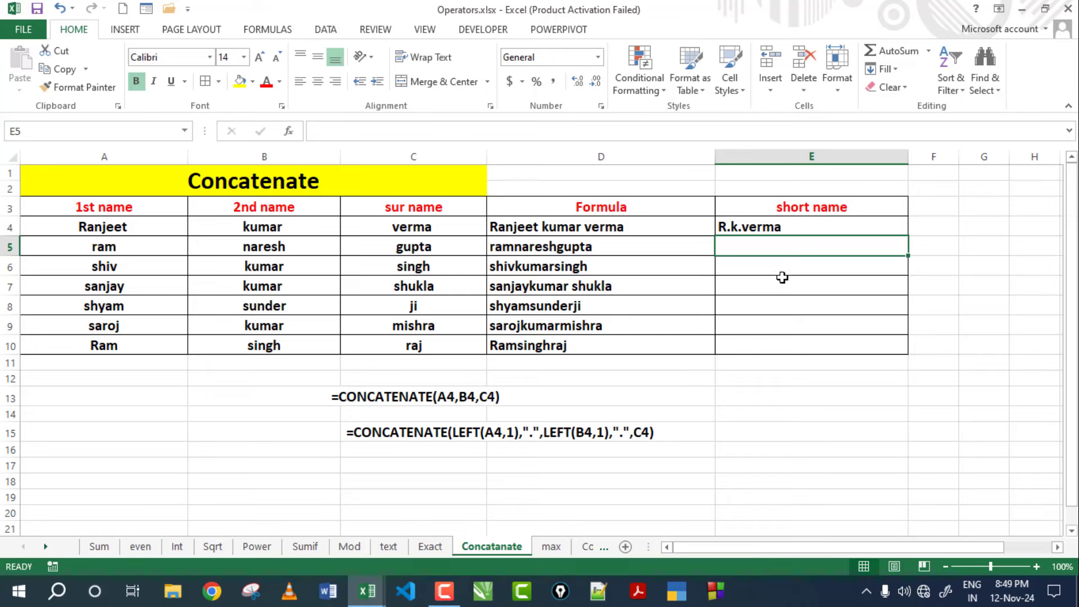
Copy E4's short-name formula down to E10 and check the results in rows 5–10.
click(786, 224)
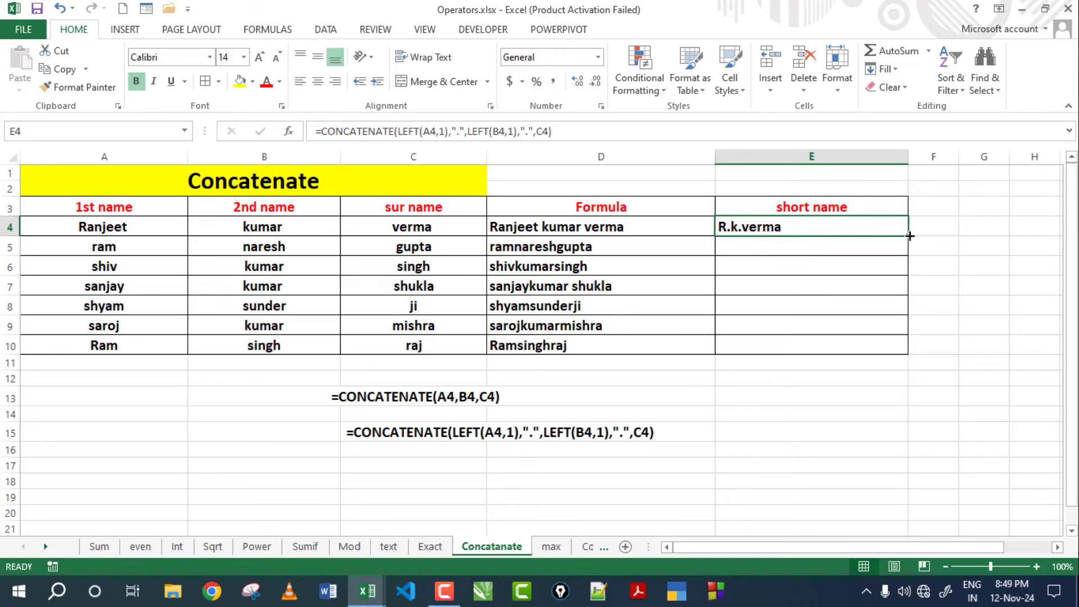
drag(910, 236, 906, 351)
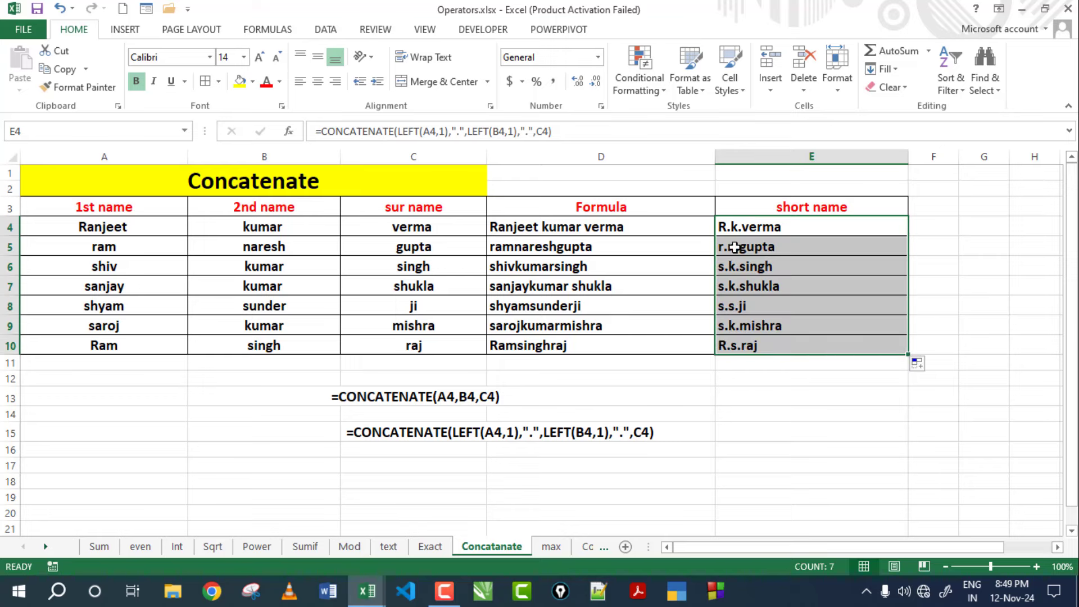
click(769, 271)
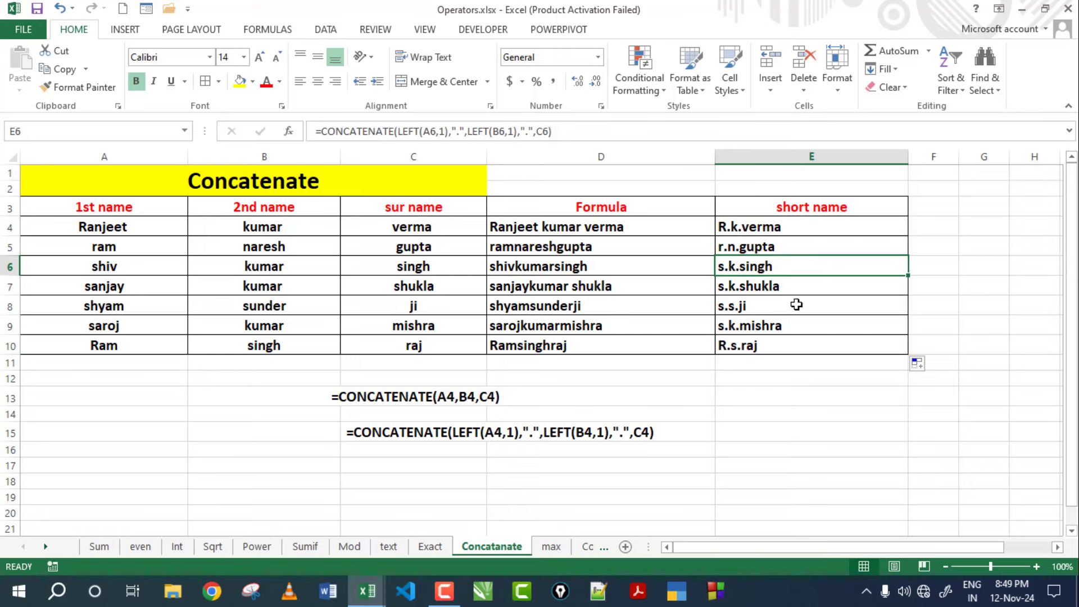
click(766, 291)
click(767, 312)
click(771, 332)
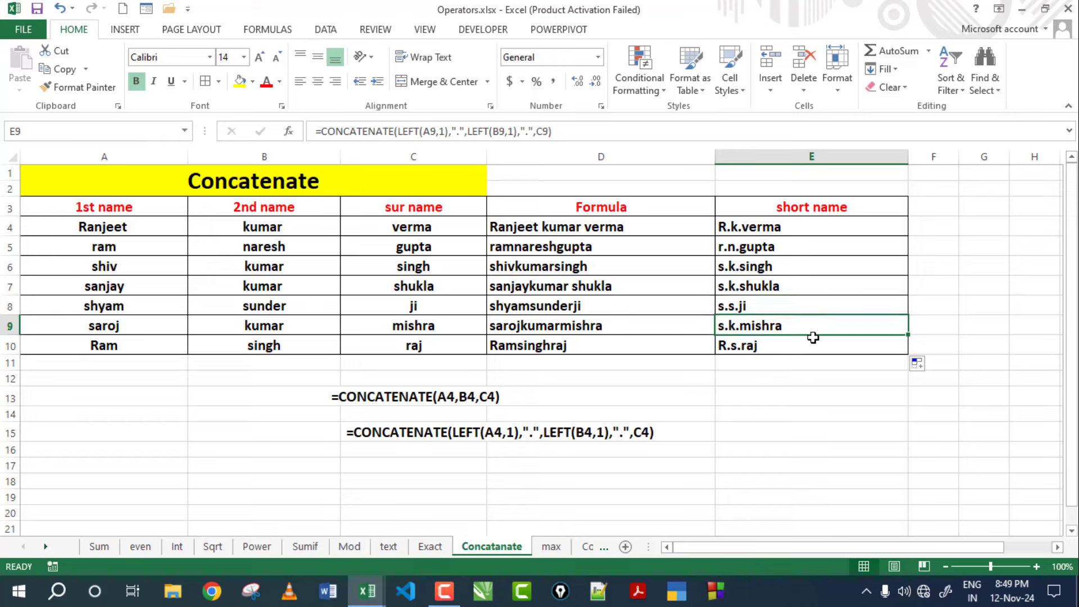
click(776, 350)
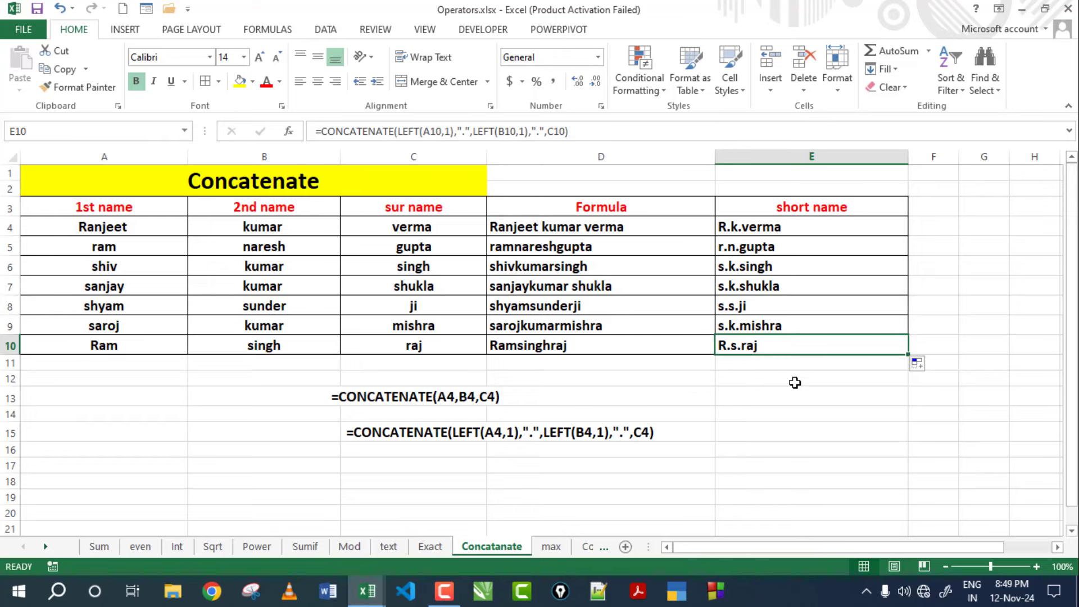
click(795, 383)
click(784, 247)
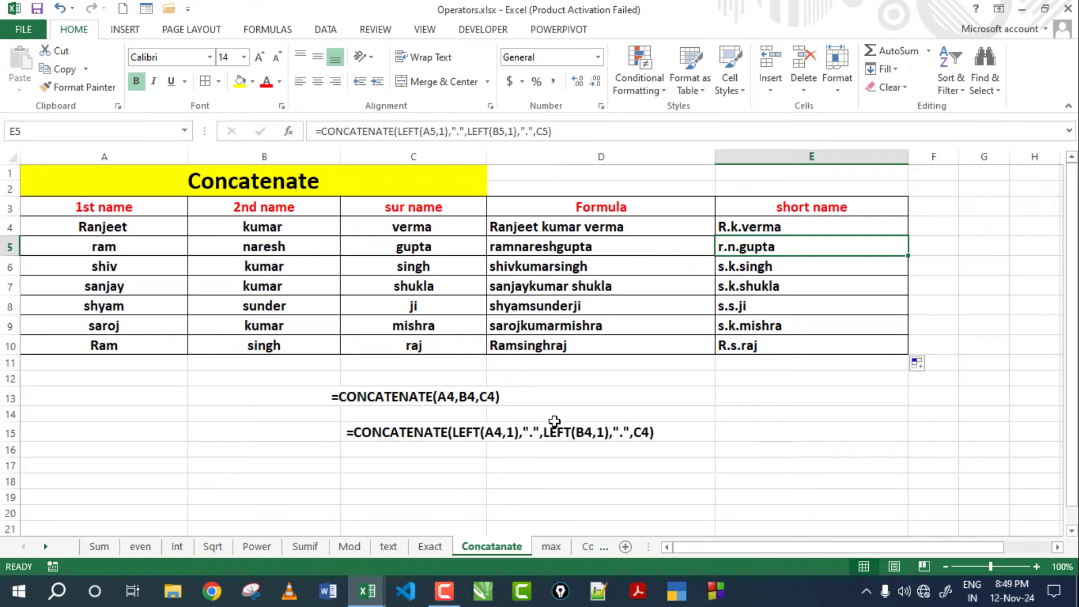
Go to the max sheet and look over the thirteen numbers in A4:A16.
key(ctrl+Page_Down)
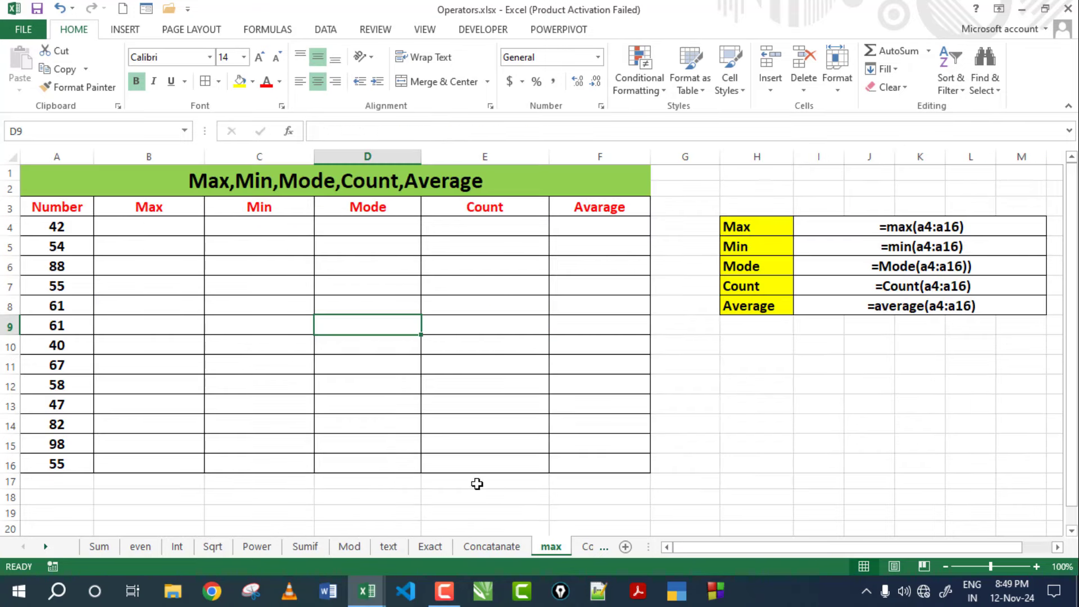
click(208, 194)
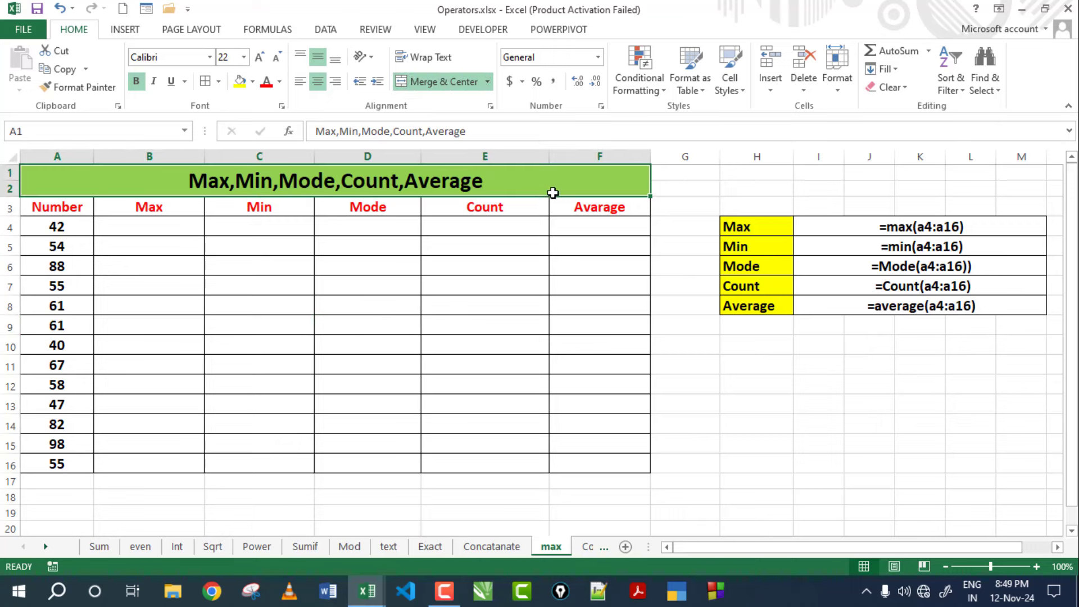
click(508, 297)
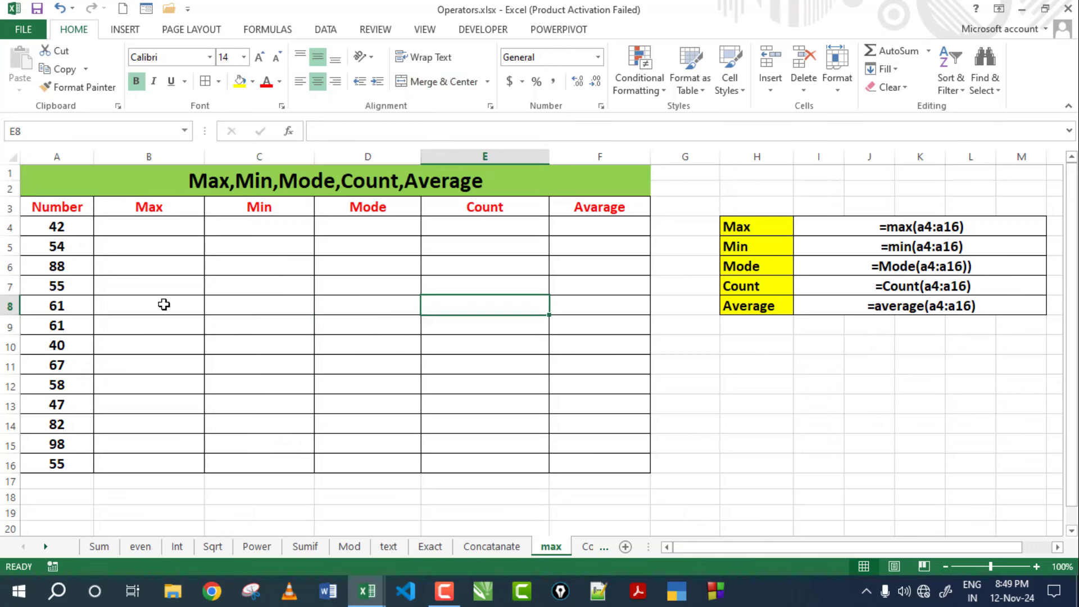
click(134, 285)
drag(69, 227, 50, 463)
click(134, 366)
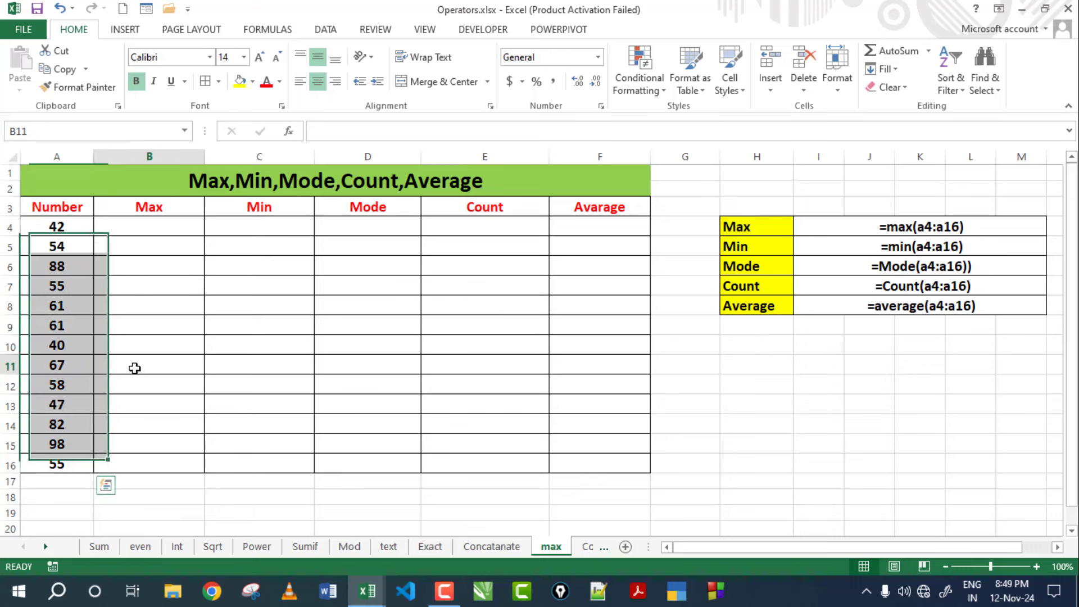
click(69, 230)
click(66, 274)
click(69, 318)
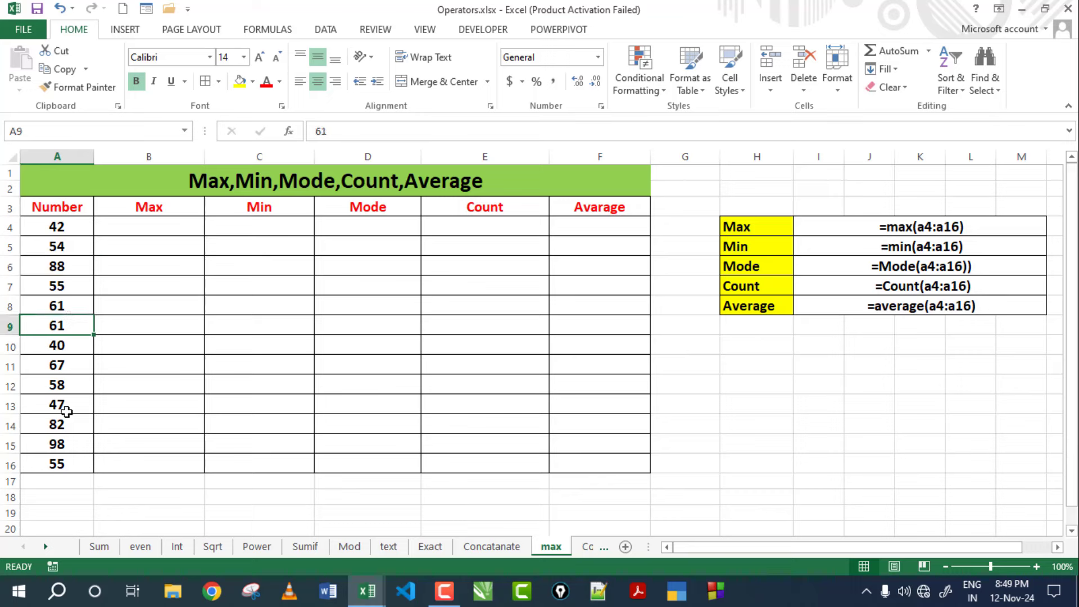
click(67, 408)
click(63, 461)
click(60, 247)
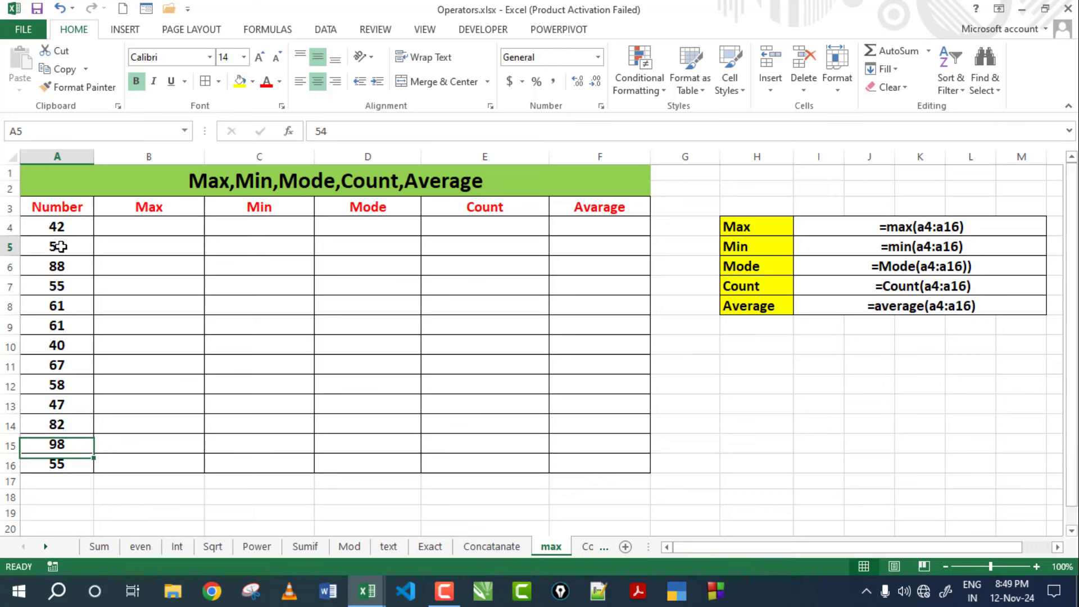
click(61, 345)
click(59, 405)
drag(62, 232, 54, 463)
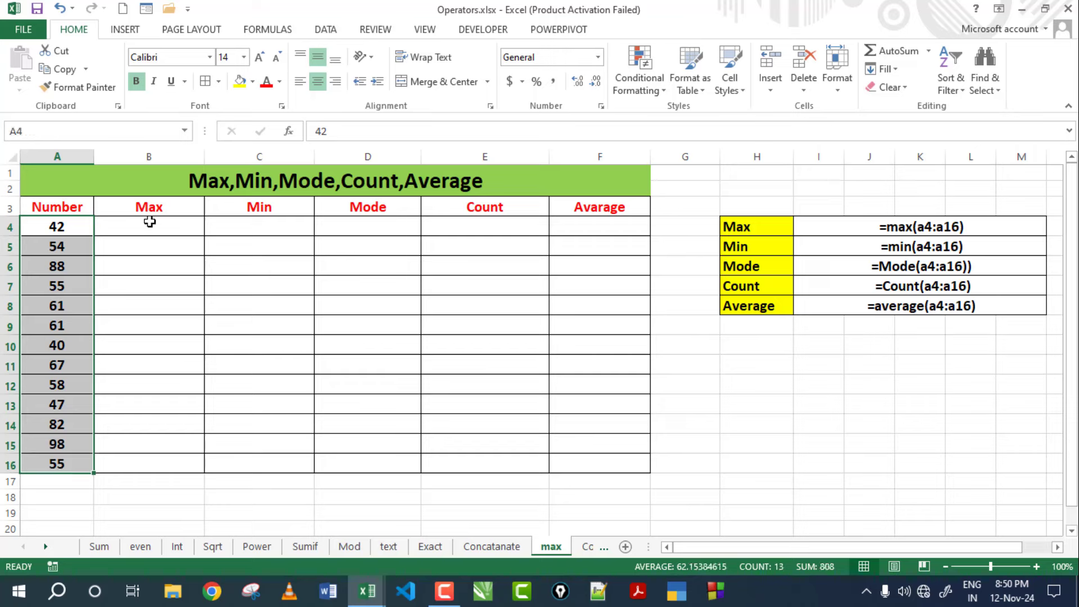
Enter =MAX(A4:A16) in B6, returning 98.
click(159, 264)
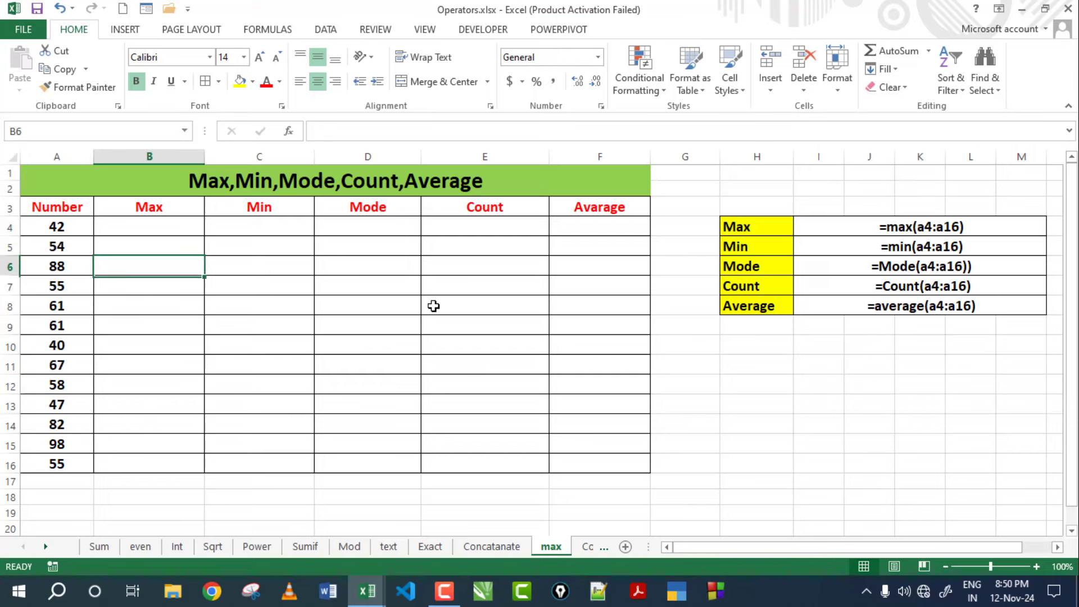
click(134, 224)
click(147, 283)
click(160, 261)
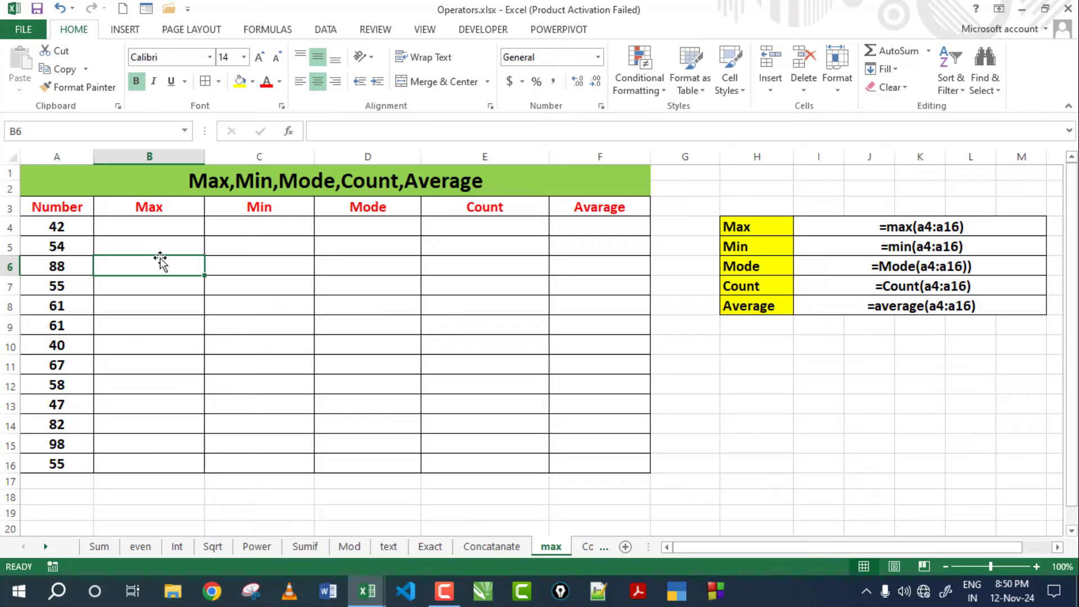
text(=max)
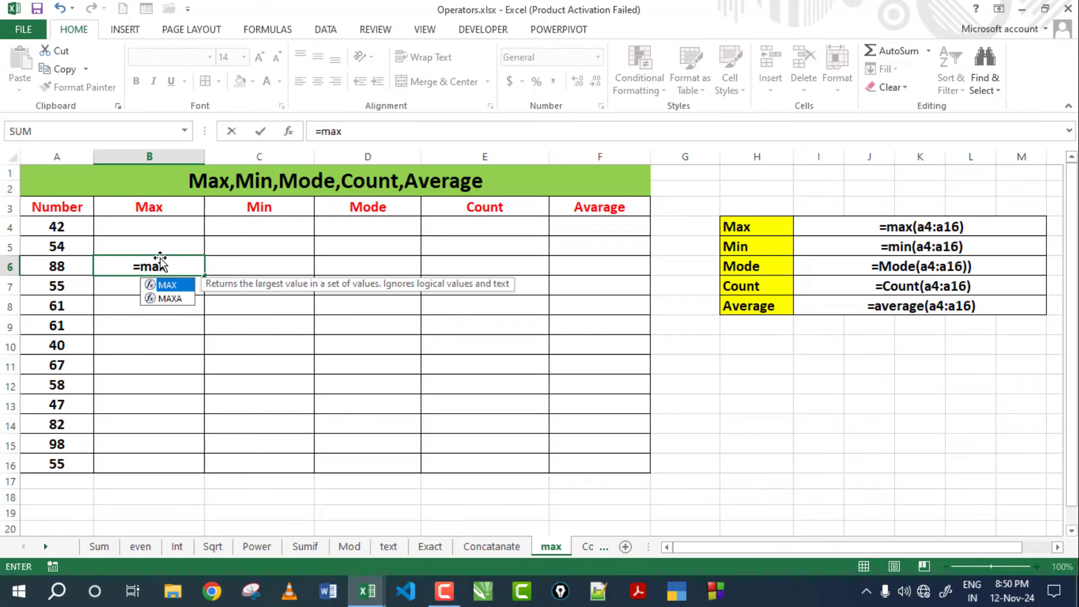
text(()
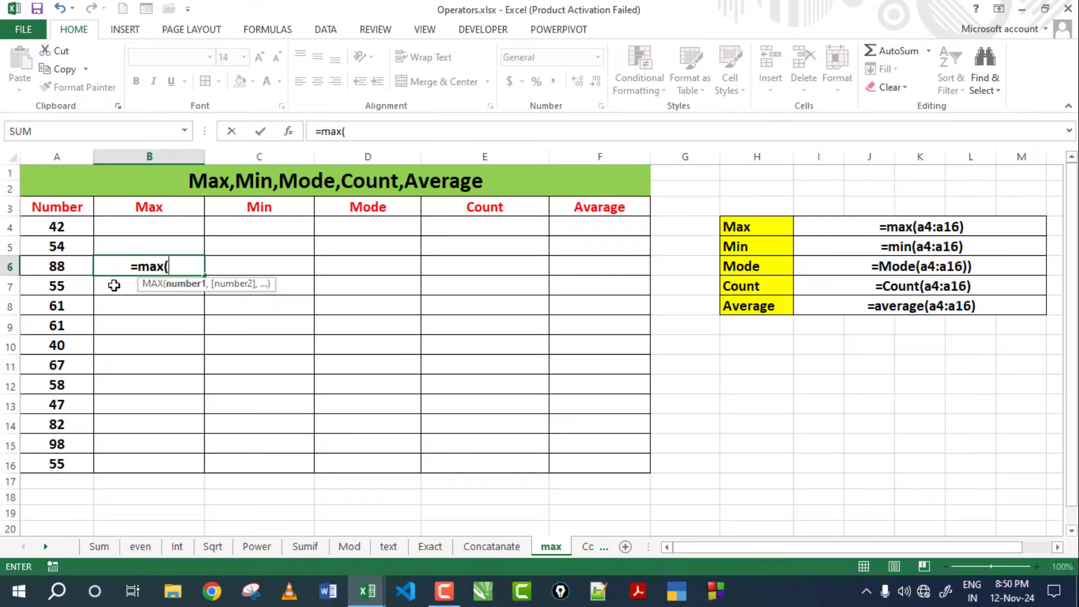
drag(74, 227, 53, 388)
drag(54, 432, 55, 462)
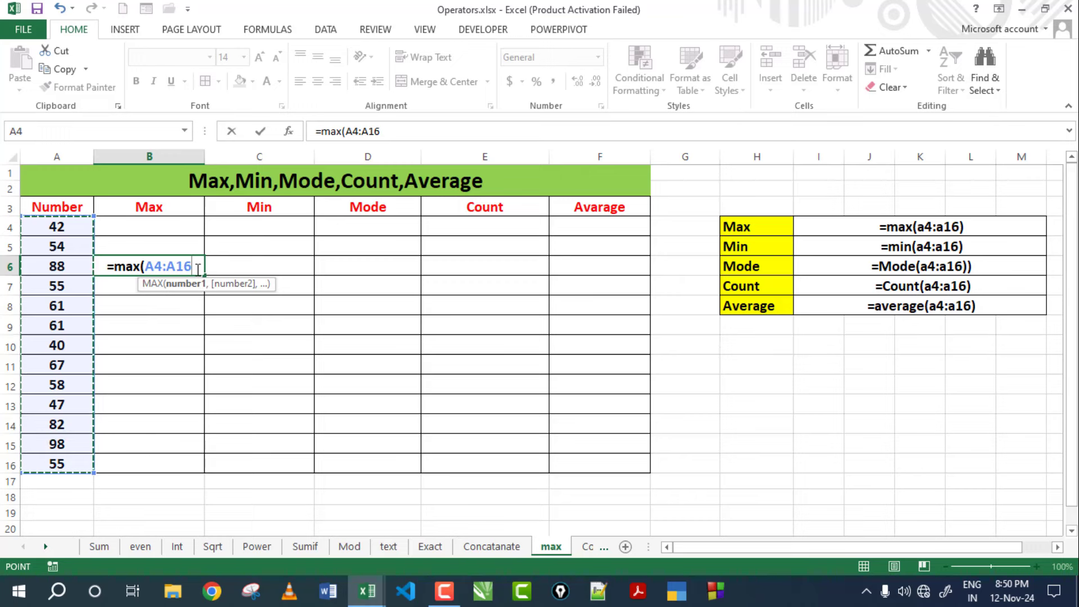
text())
key(Return)
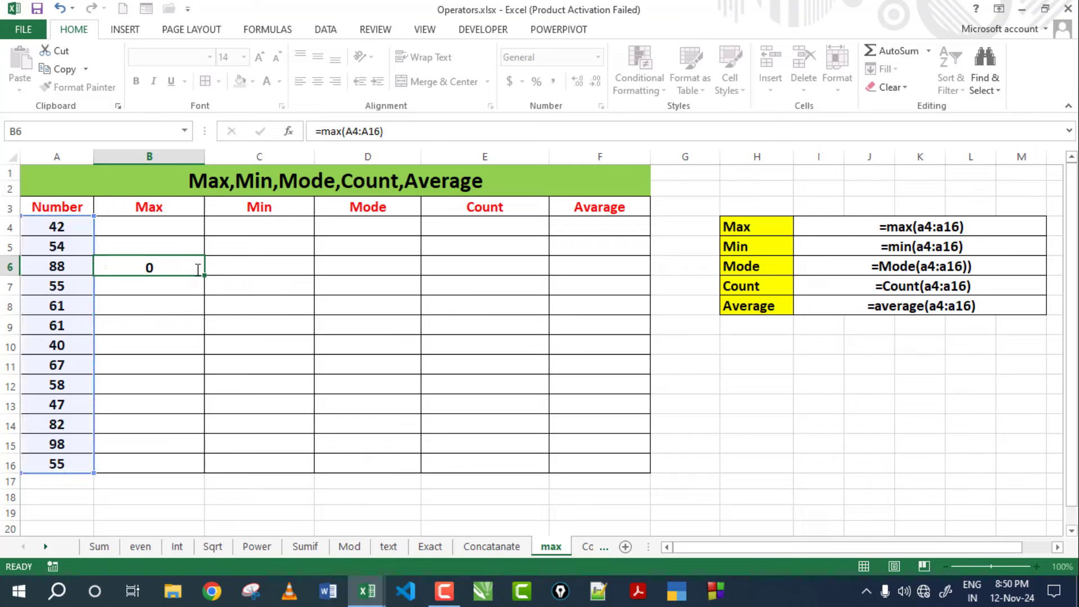
click(174, 269)
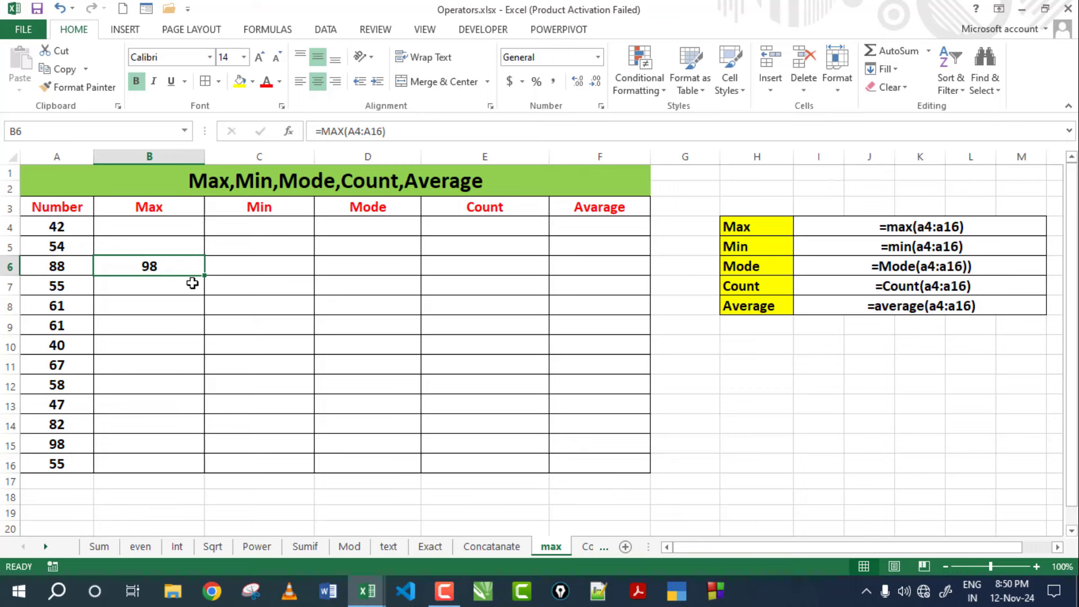
Enter =MIN(A4:A16) in C6, returning 40.
click(268, 270)
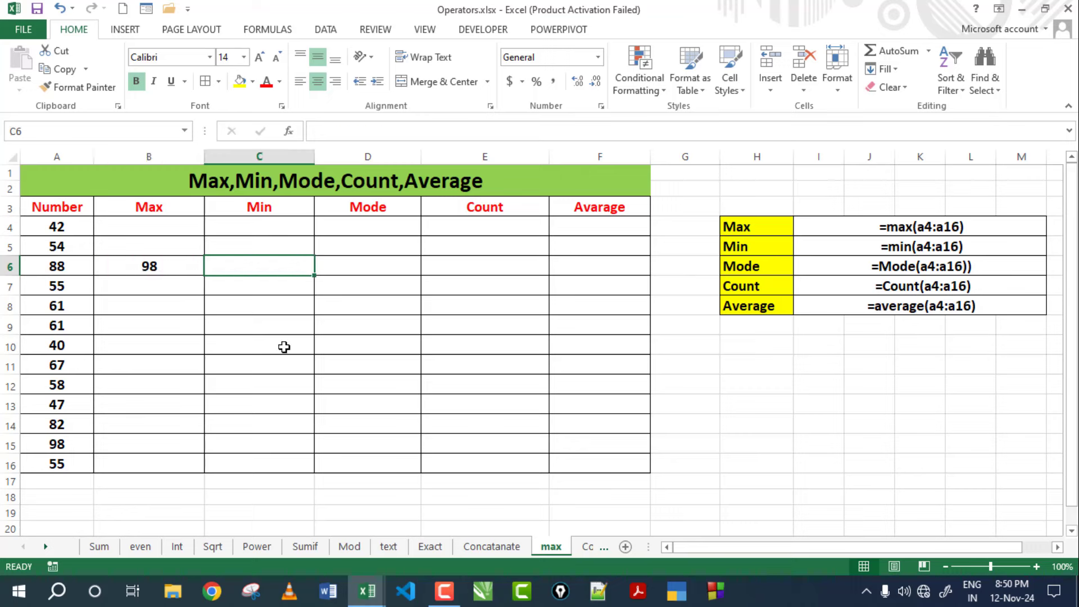
text(=)
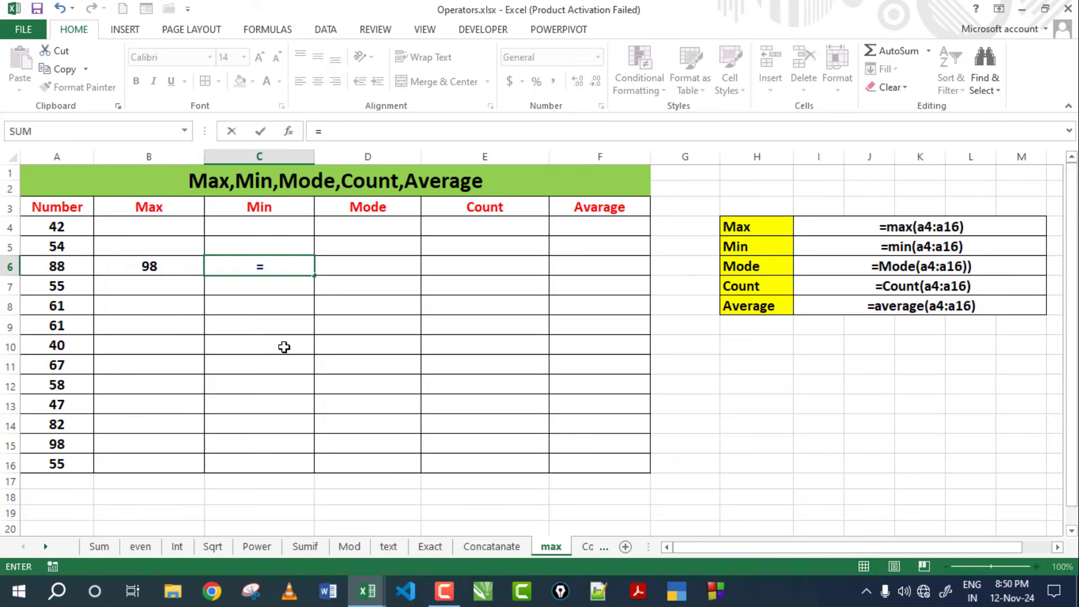
text(min()
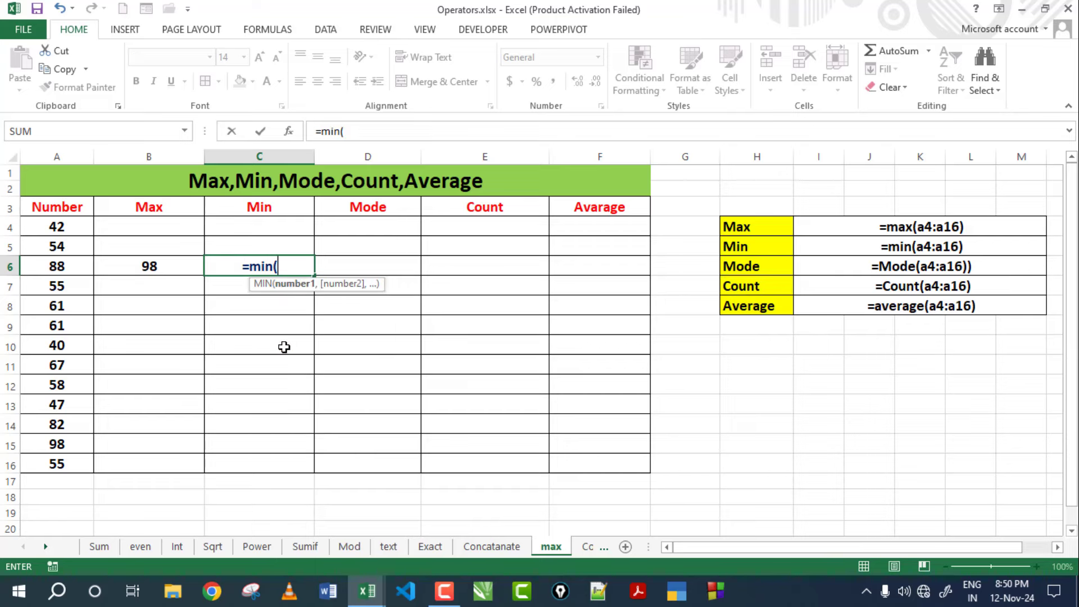
drag(79, 231, 56, 458)
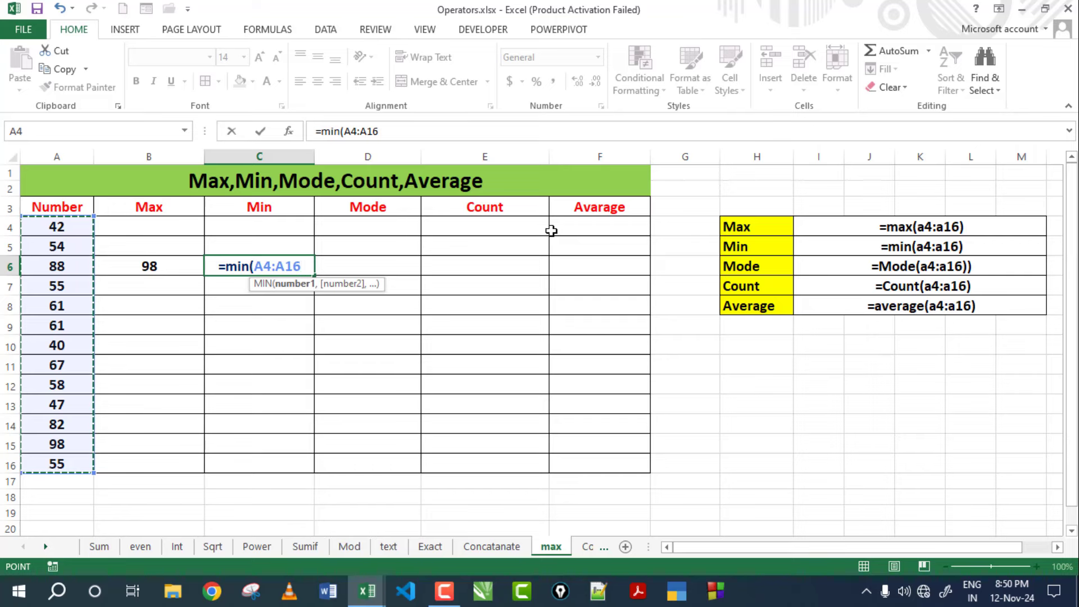
key(Return)
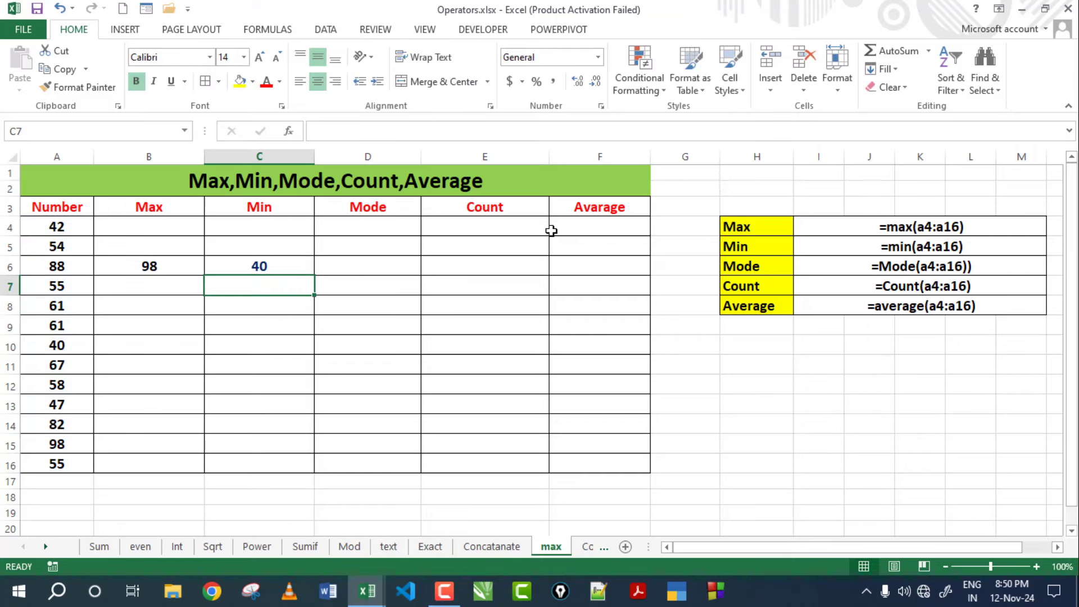
click(261, 268)
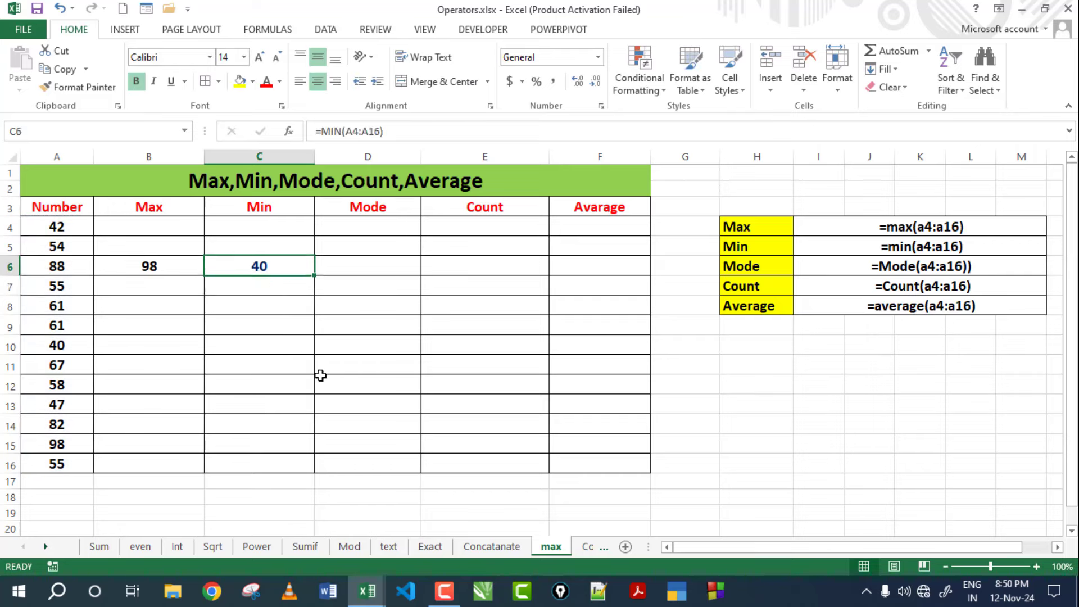
Enter =MODE(A4:A16) in D6 and verify 55 appears twice, in A7 and A16.
click(375, 269)
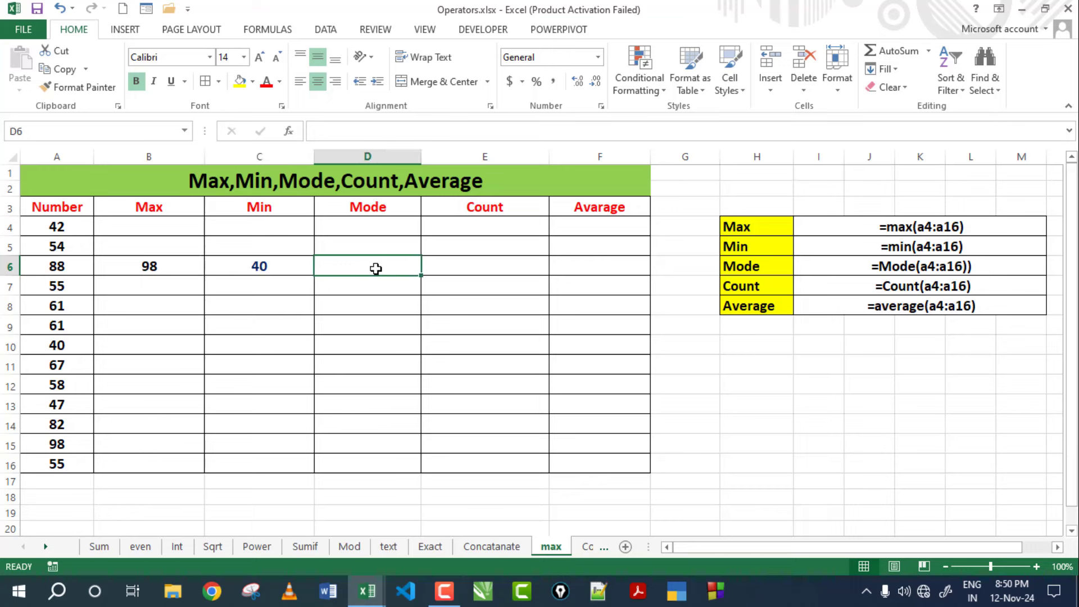
text(=mode)
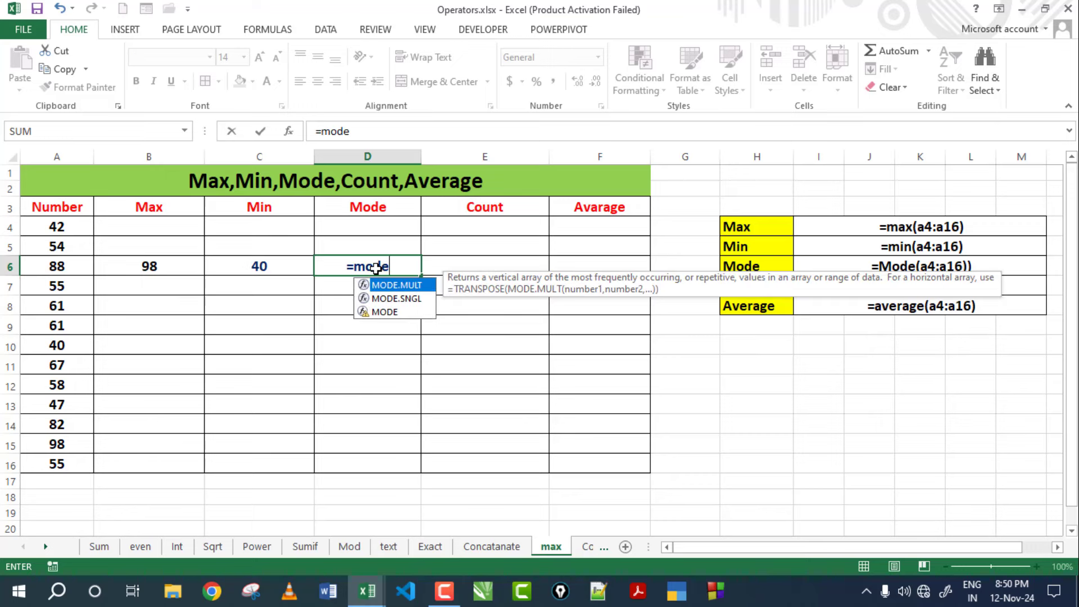
text(()
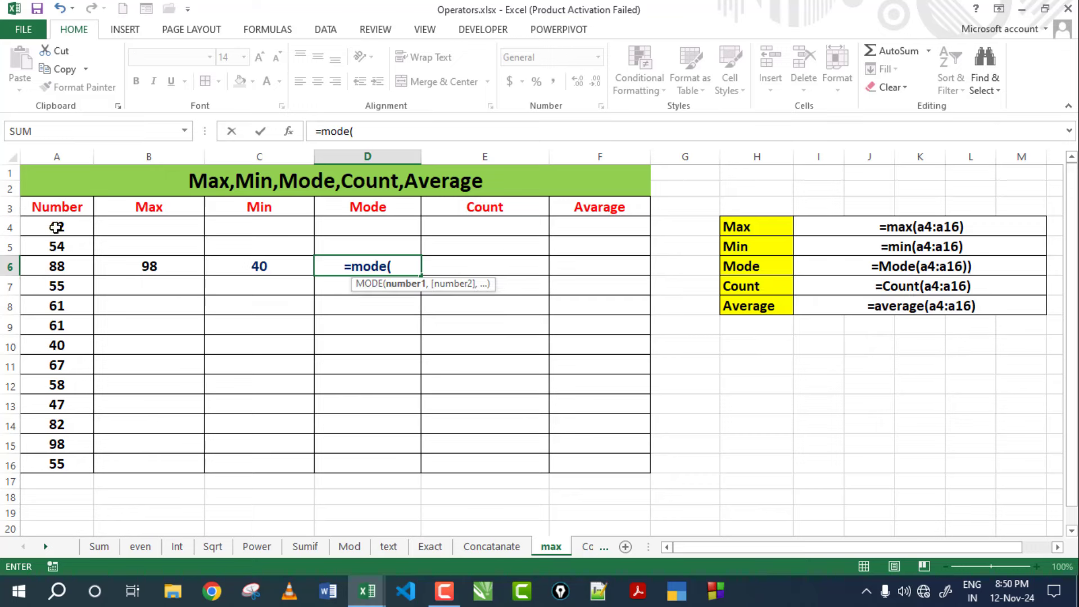
drag(56, 227, 45, 459)
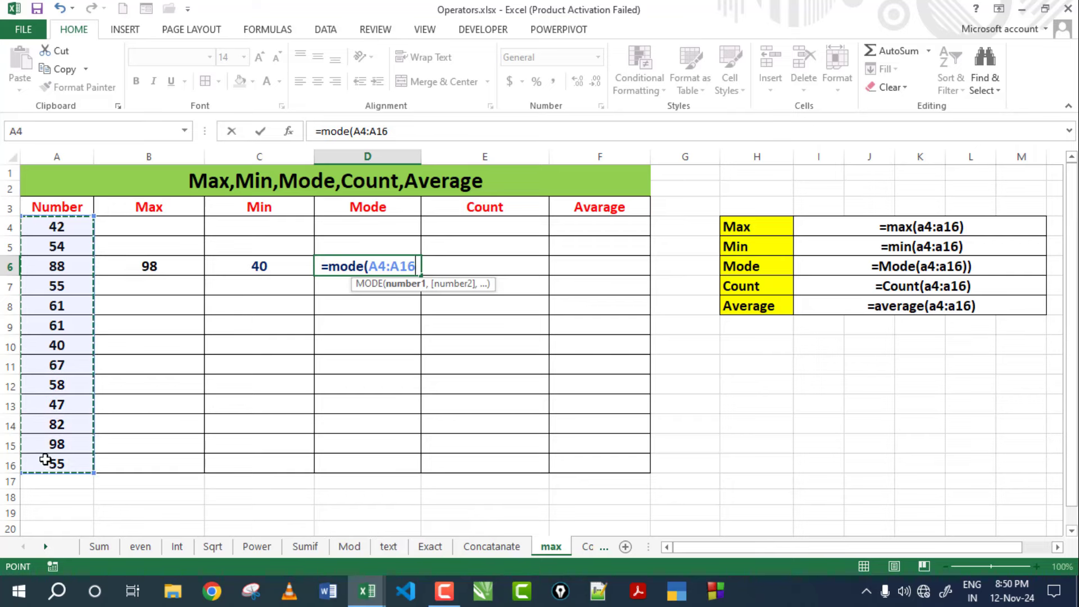
key(Return)
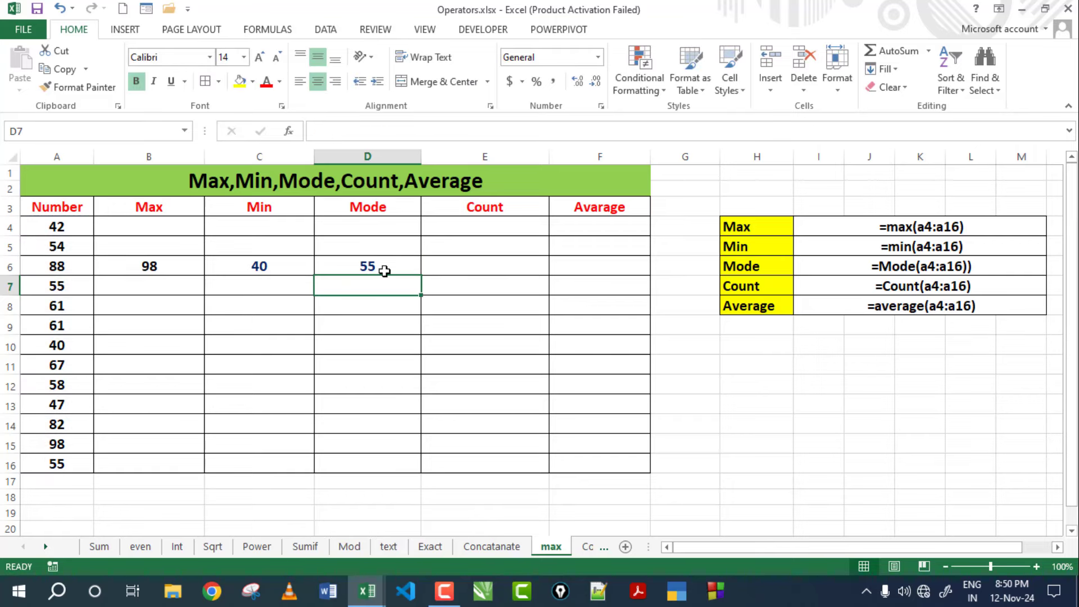
click(385, 271)
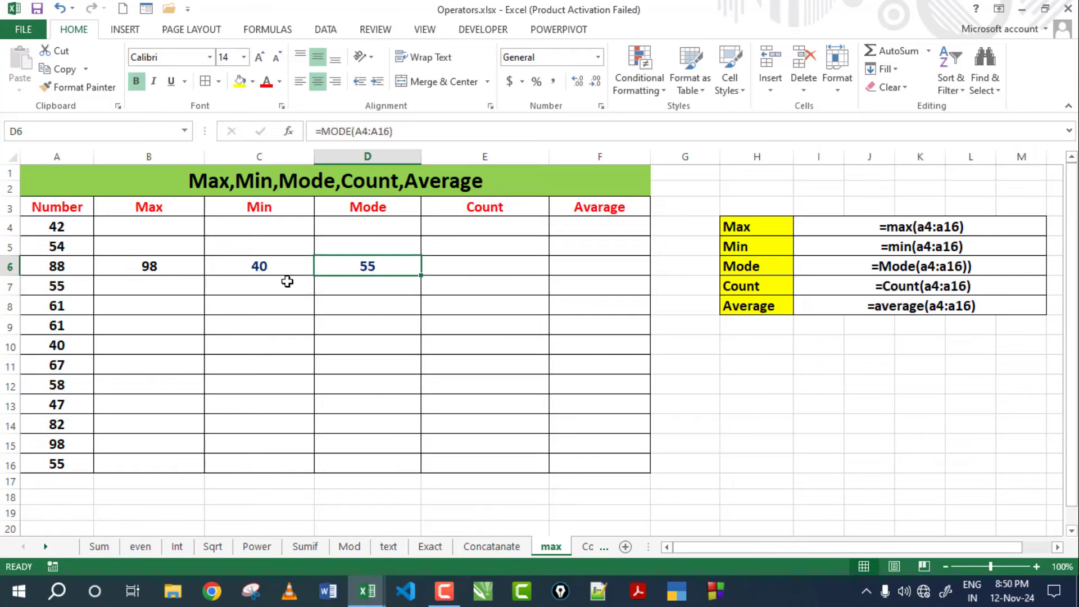
click(55, 463)
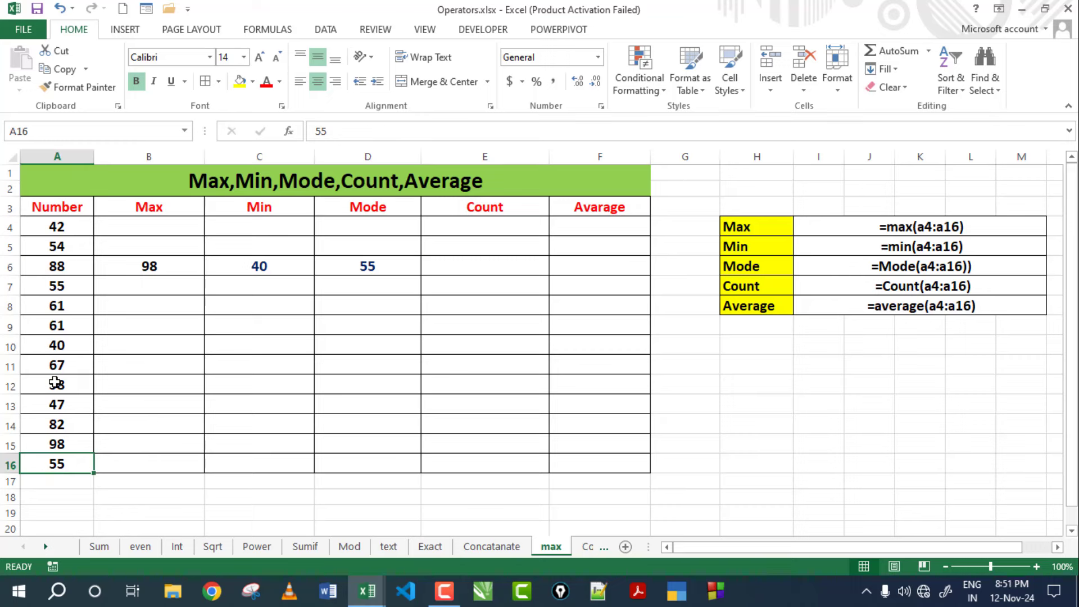
click(69, 283)
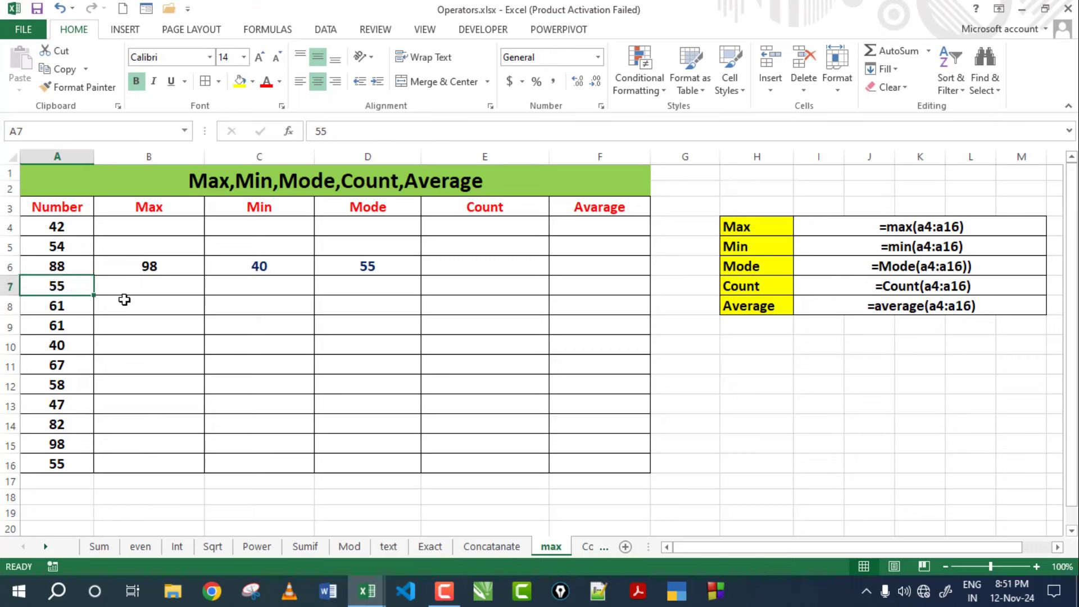
click(349, 261)
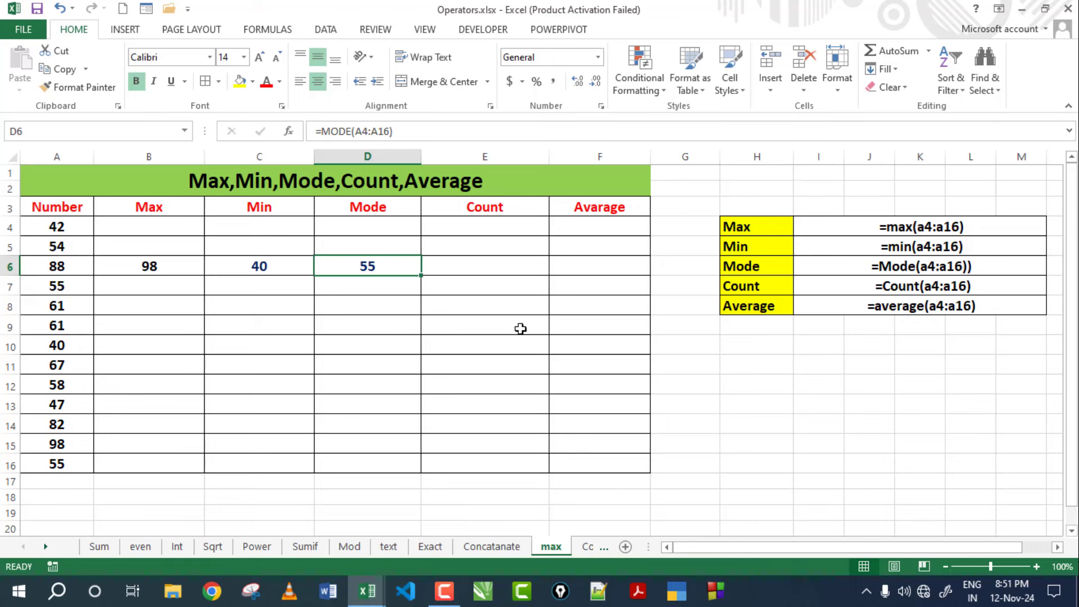
click(487, 267)
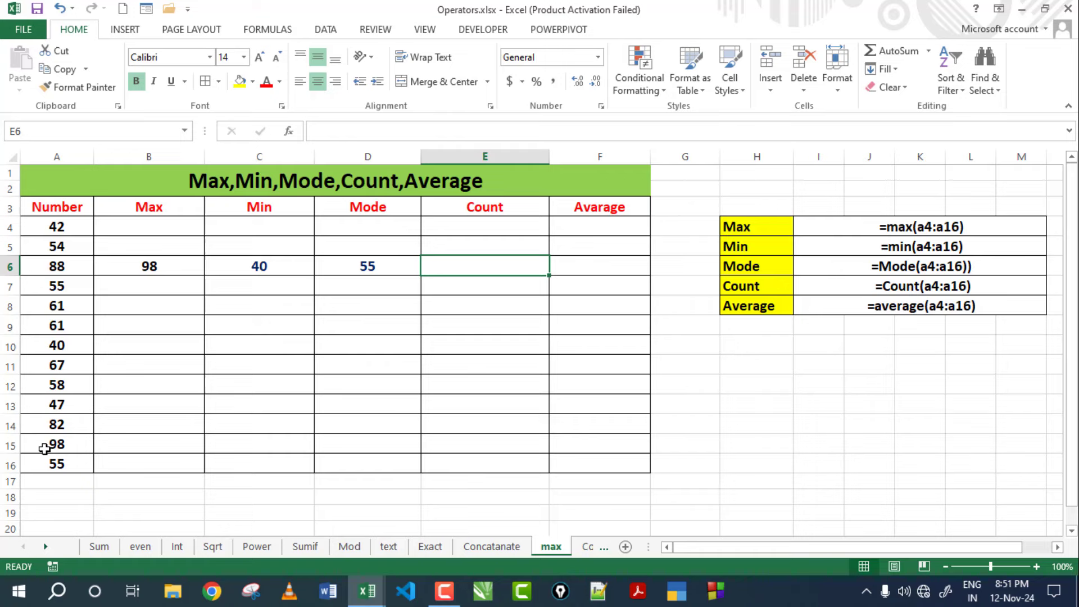
Enter =COUNT(A4:A16) in E6, returning 13.
text(=co)
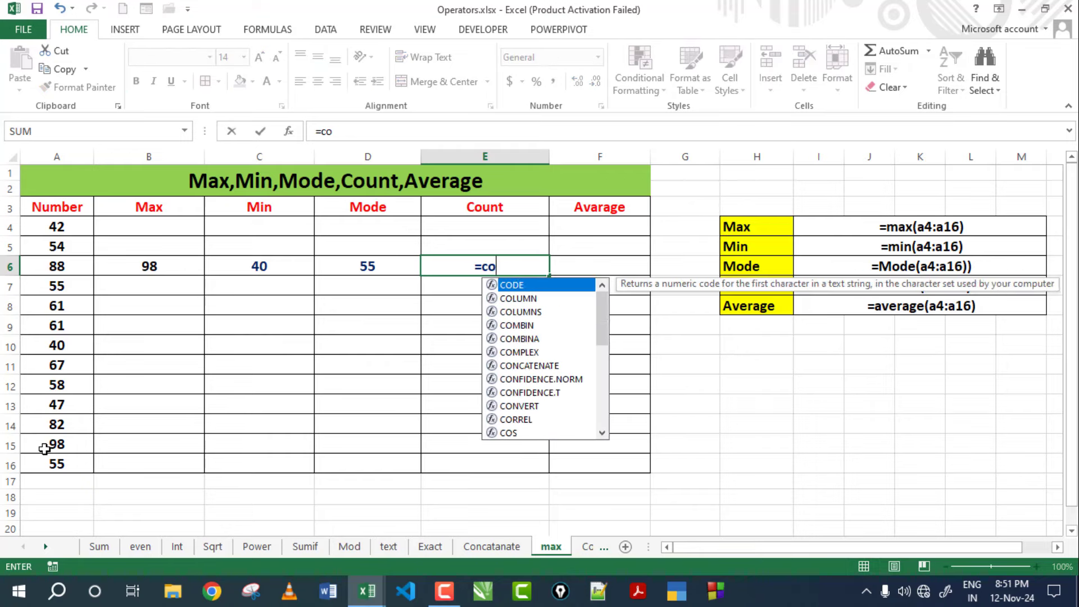
text(unt()
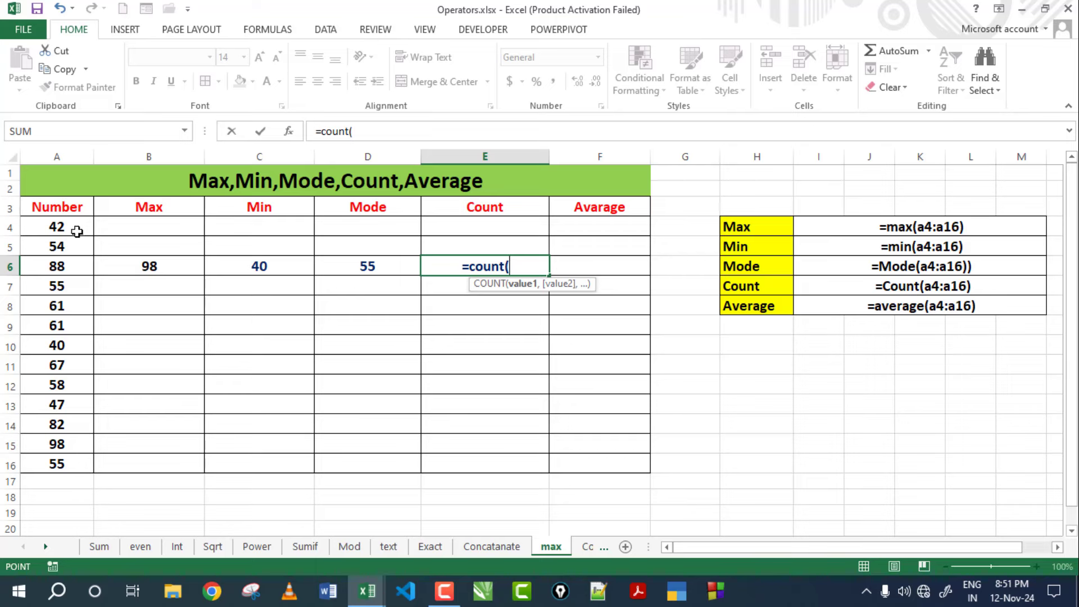
drag(77, 229, 80, 465)
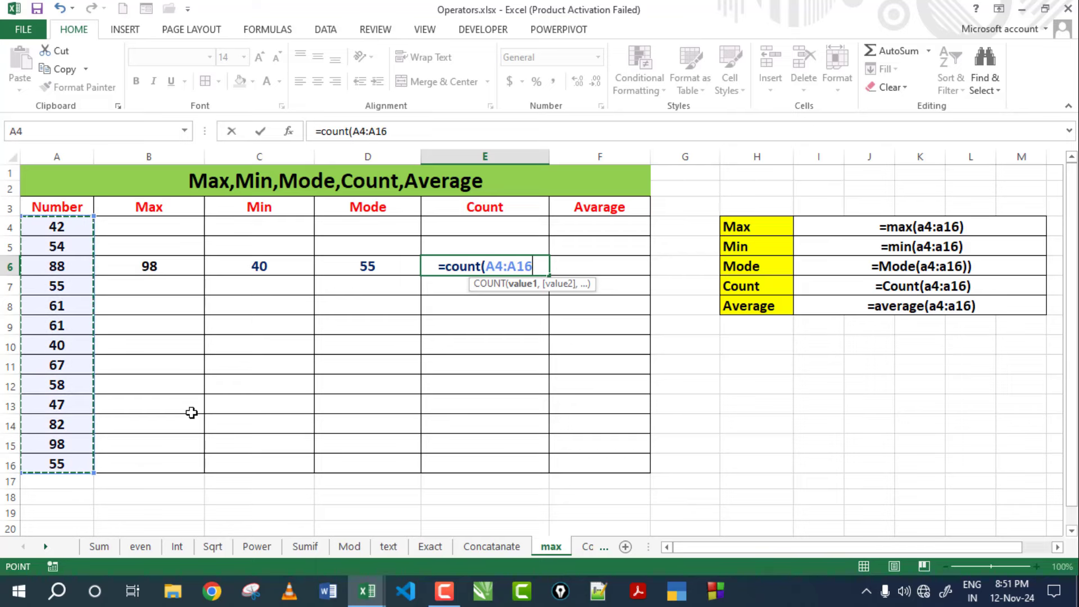
text())
key(Return)
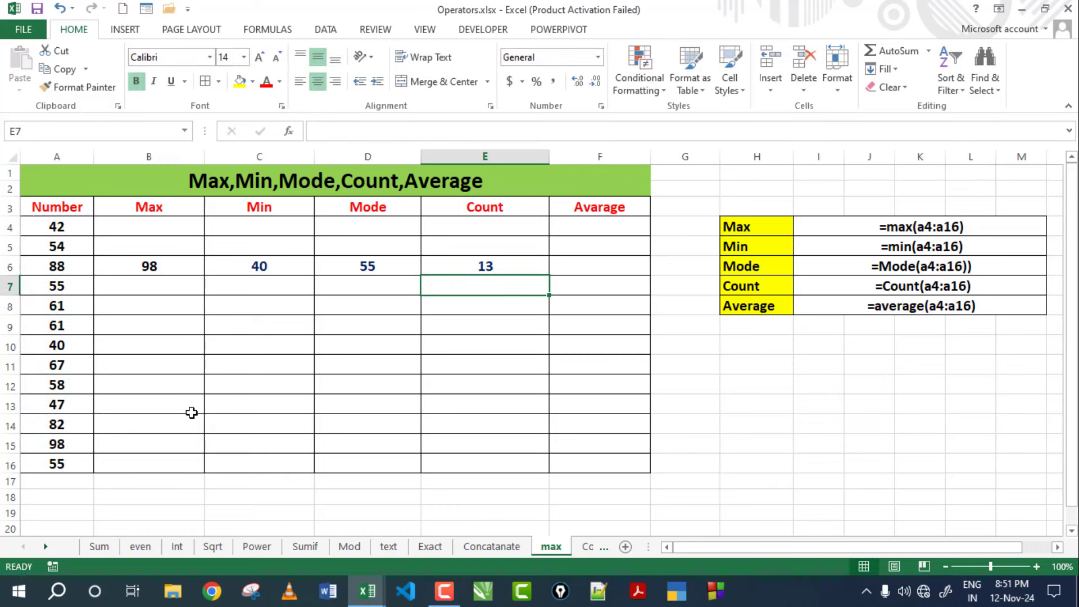
click(526, 266)
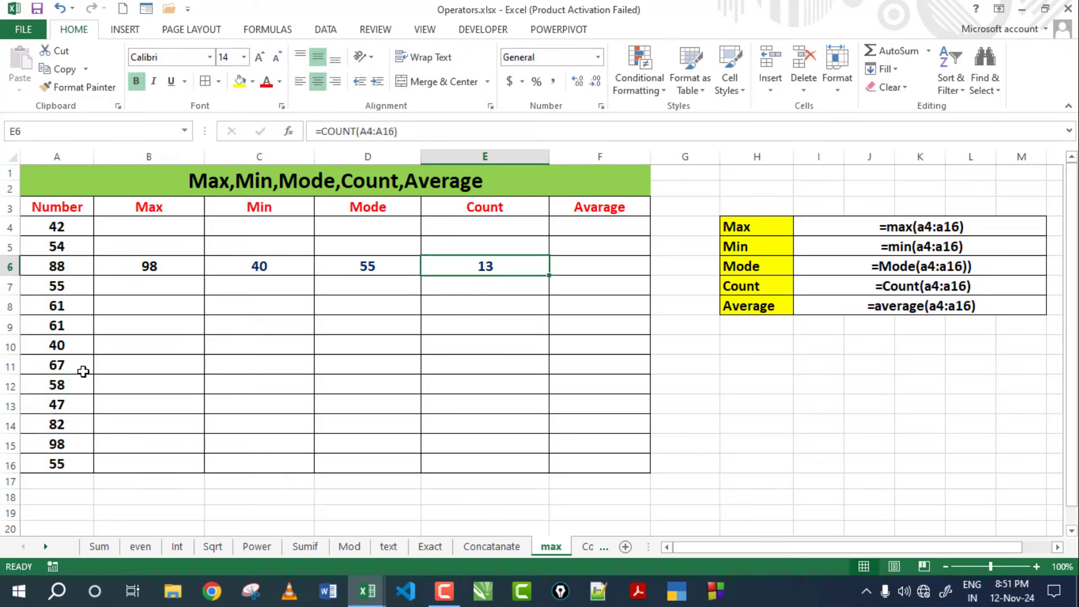
Check the counted numbers 42 through 55 and review the results in B6 to E6.
click(59, 228)
click(59, 249)
click(59, 266)
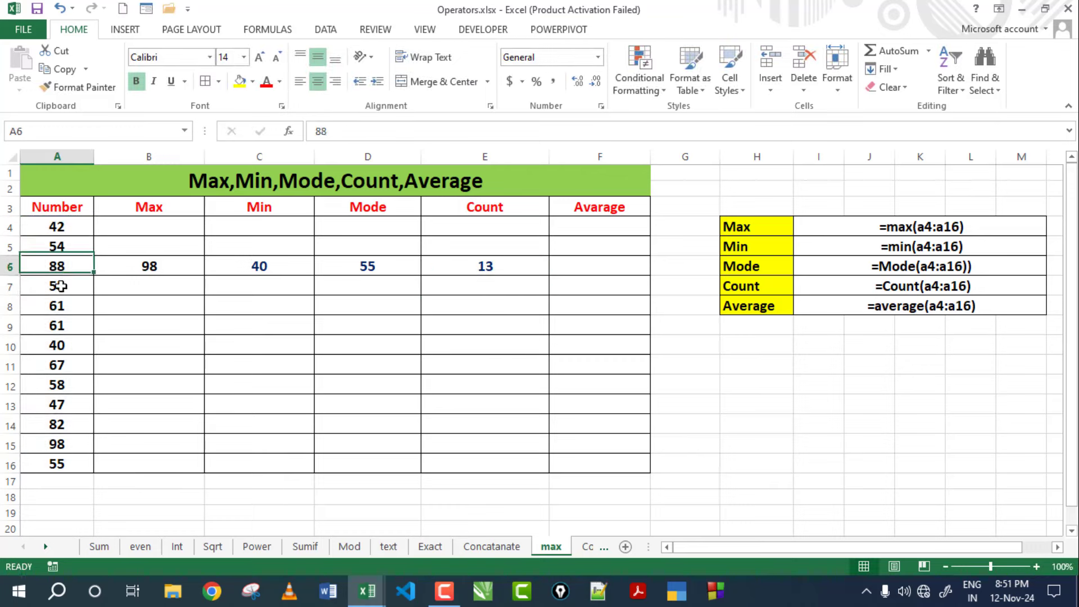
click(58, 428)
click(58, 463)
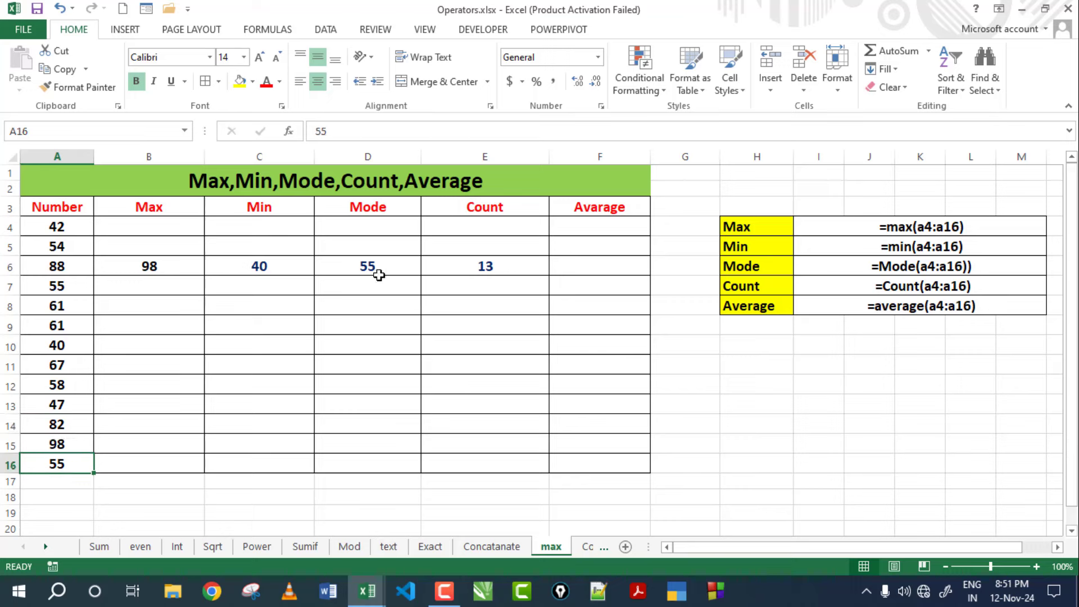
click(149, 265)
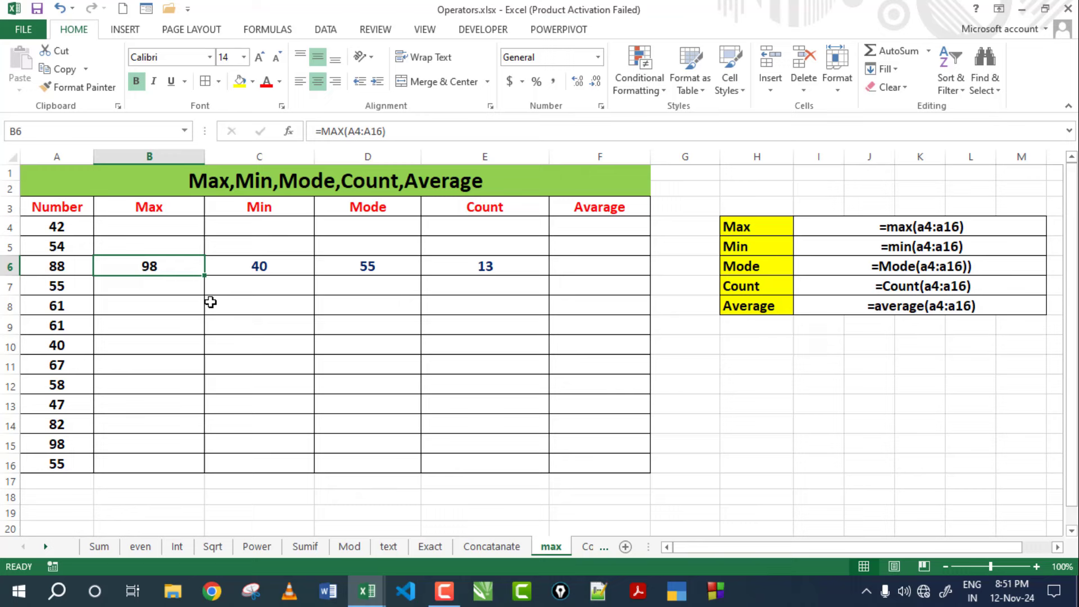
click(251, 266)
click(366, 271)
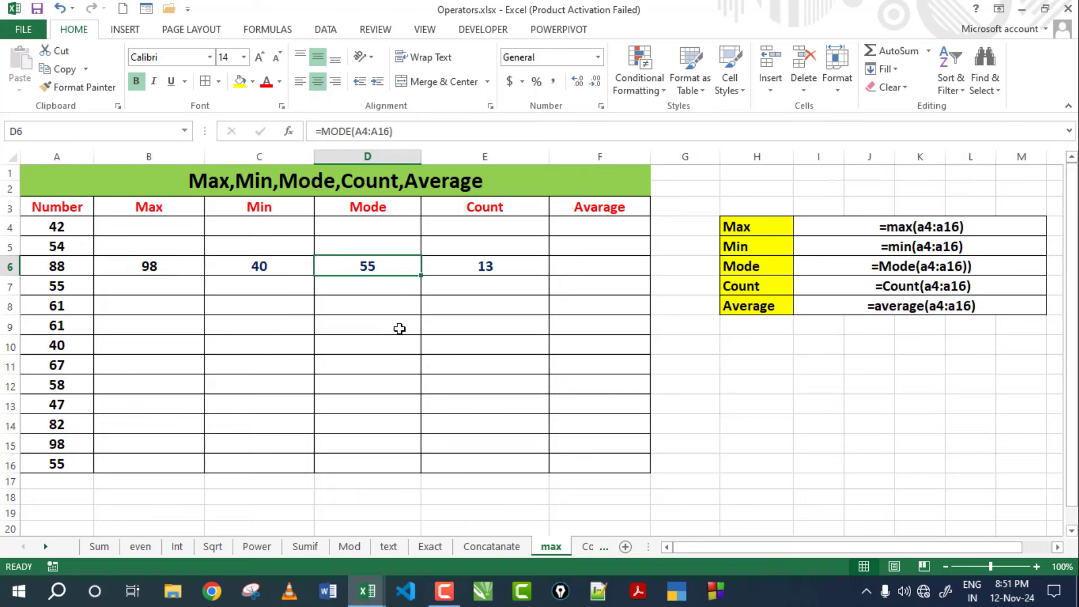
click(487, 266)
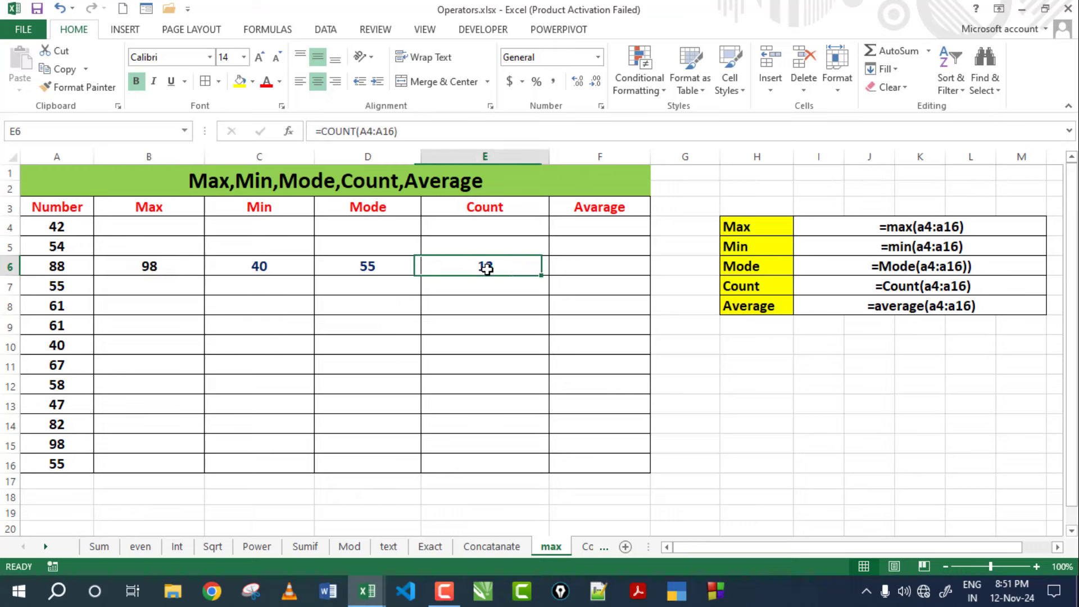
Look over the Number column values again before averaging them in F6.
click(583, 274)
click(79, 232)
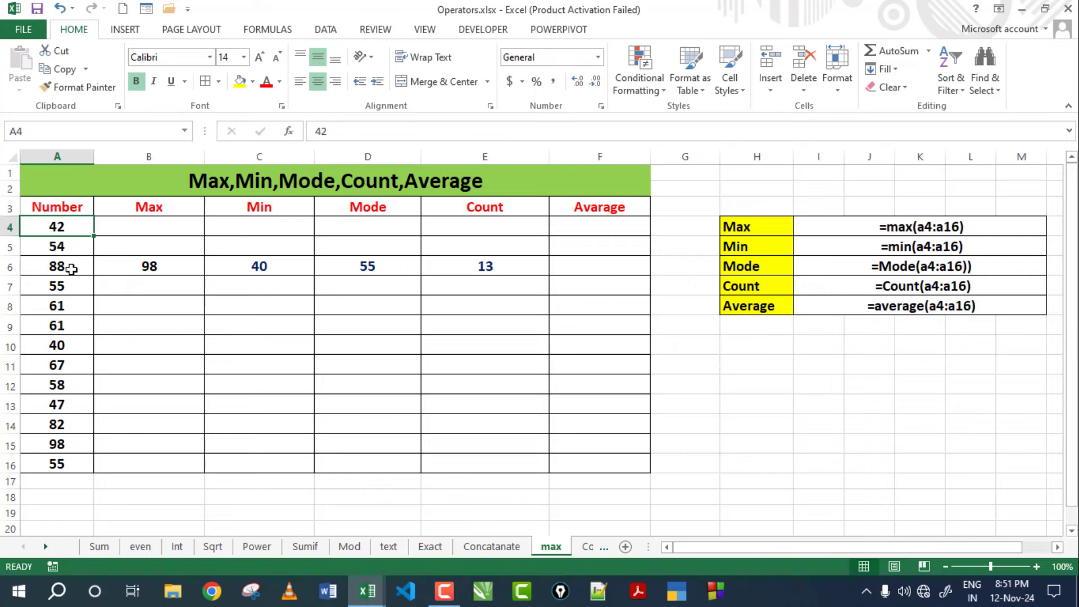
click(71, 269)
click(66, 325)
click(55, 400)
click(52, 468)
click(53, 406)
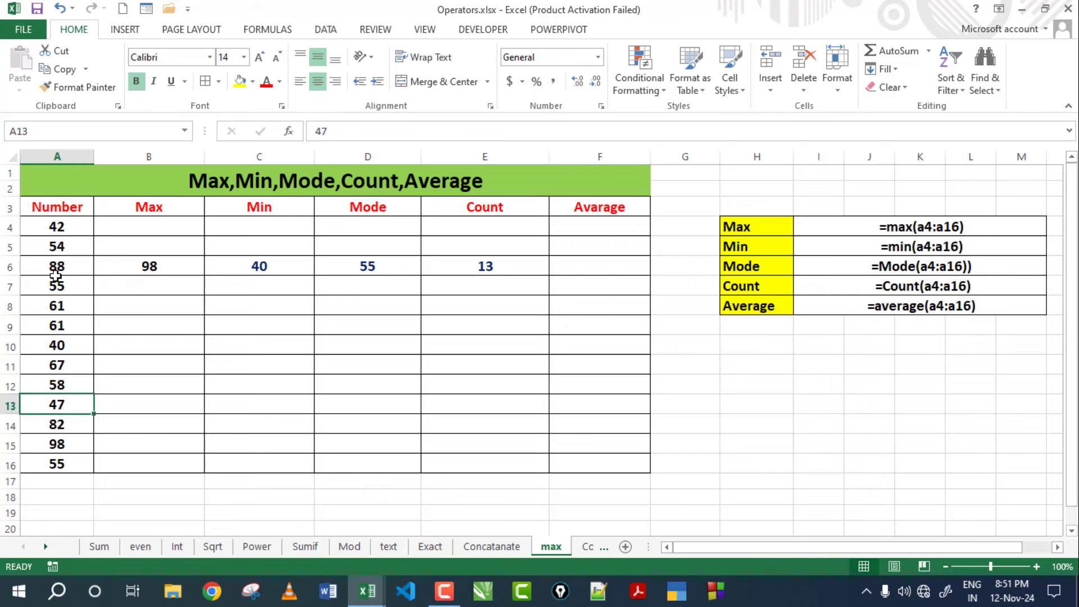
click(55, 274)
click(62, 235)
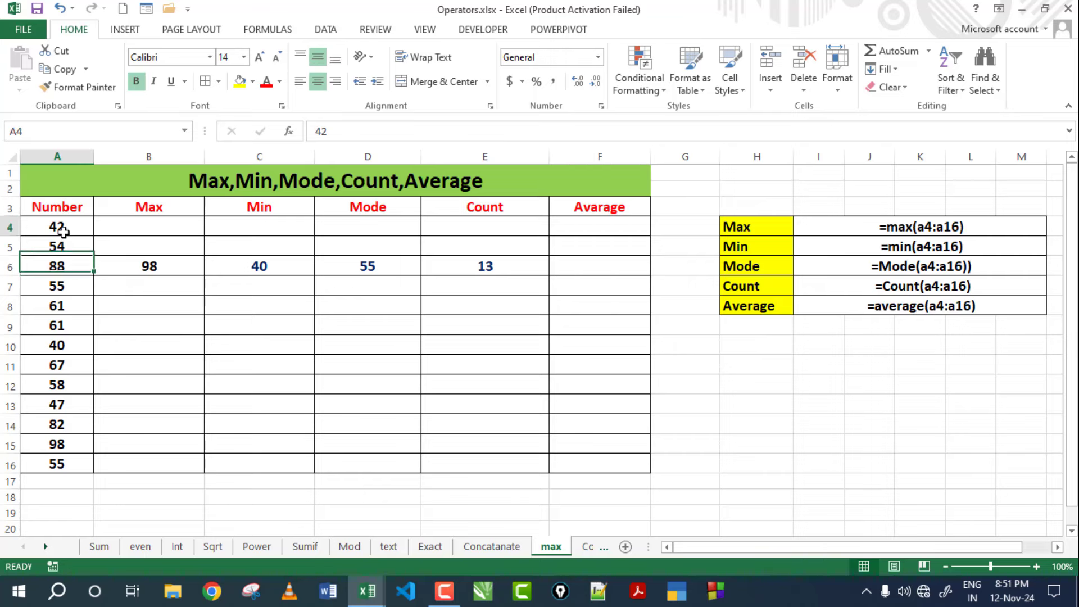
click(572, 267)
Enter =AVERAGE(A4:A16) in F6 (62.15384615) and compare it with the status bar average.
text(=)
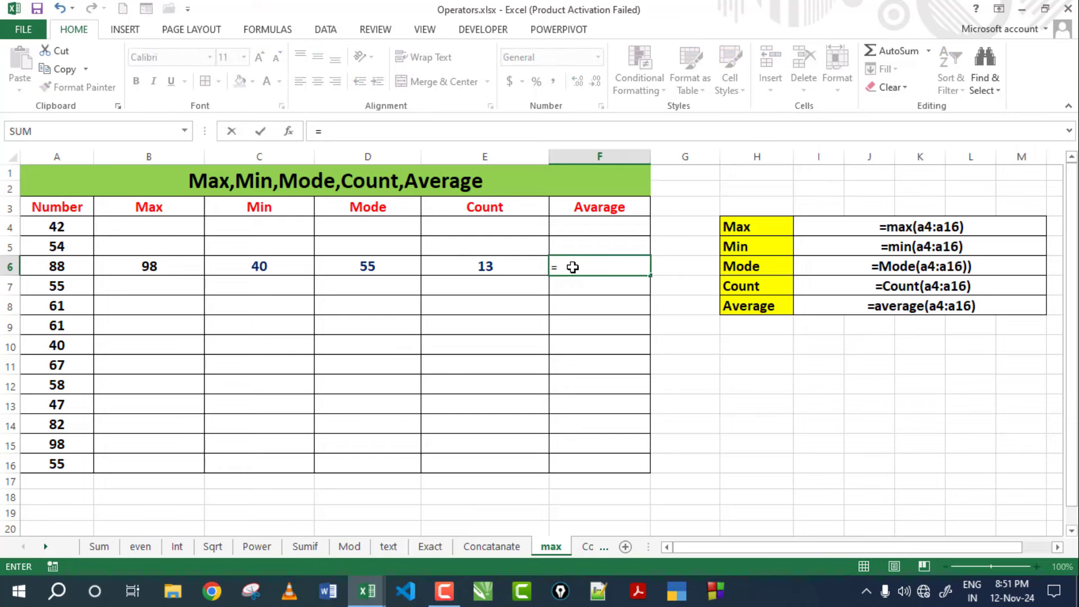
text(average)
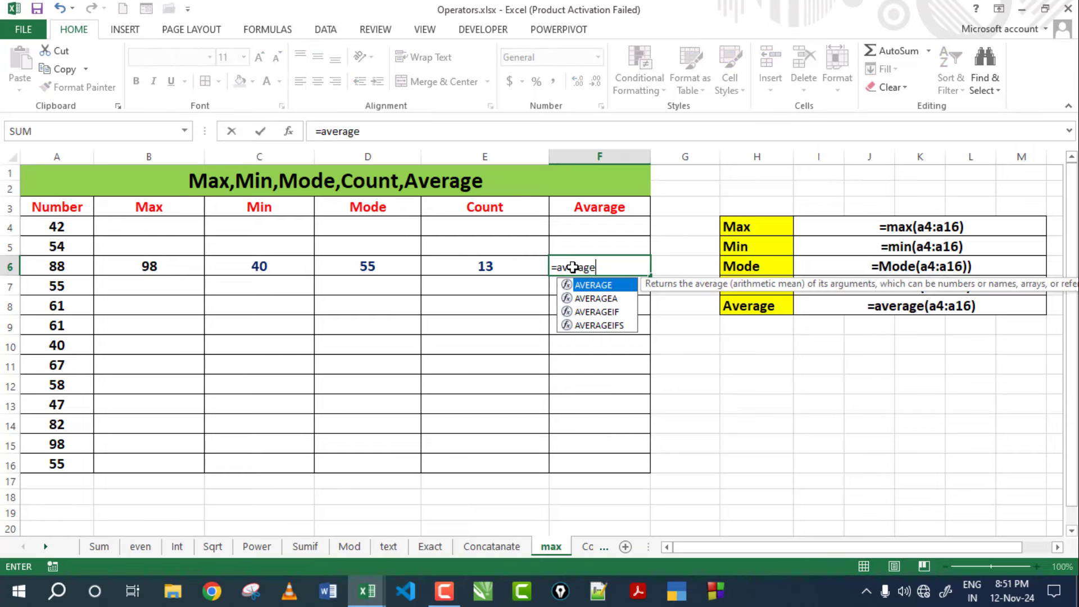
text(()
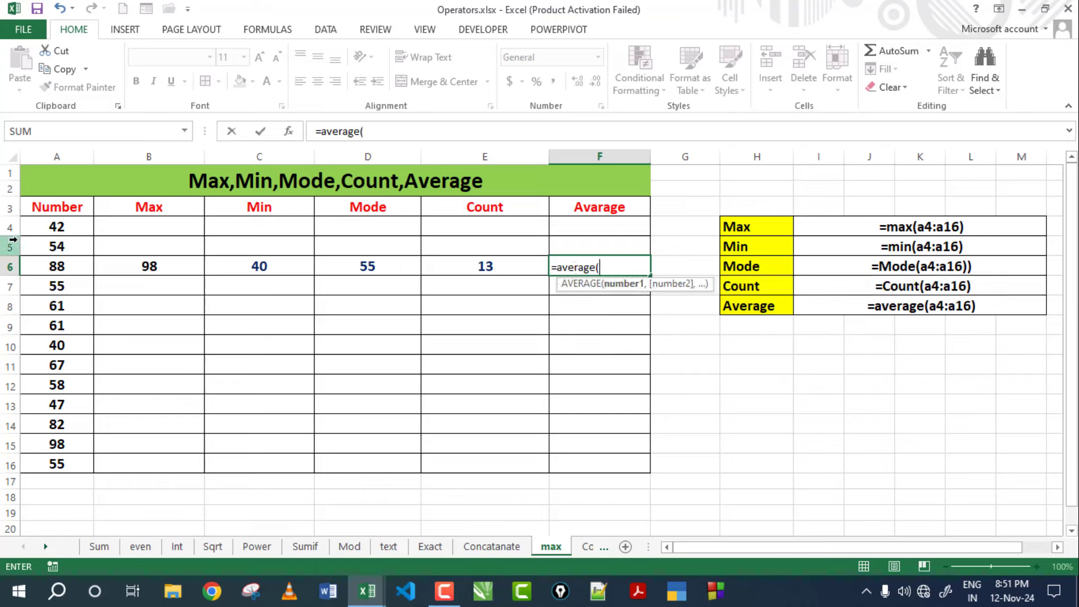
drag(48, 229, 56, 464)
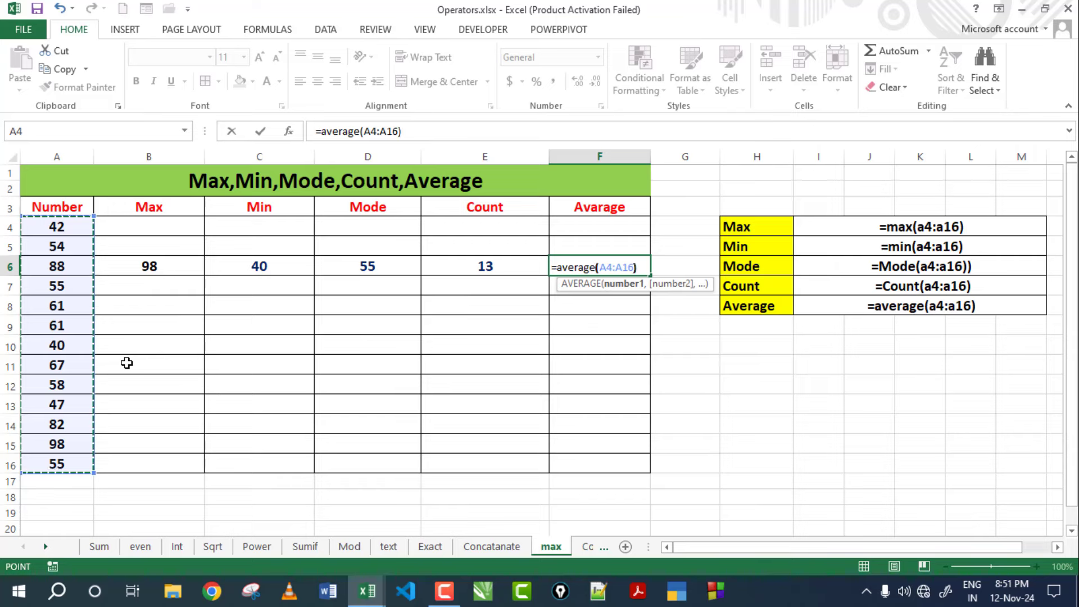
key(Return)
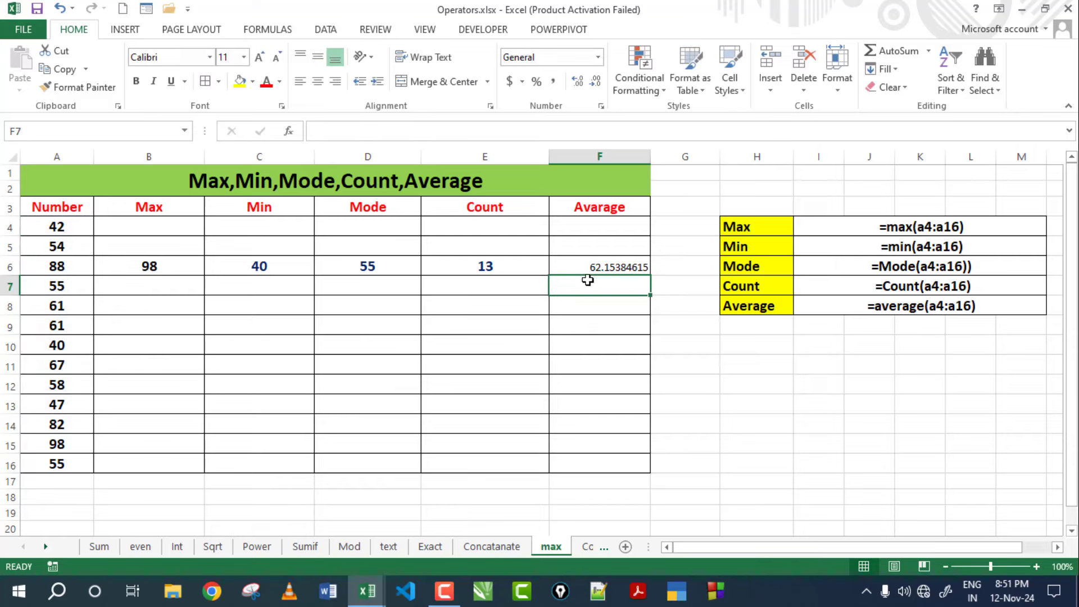
click(620, 269)
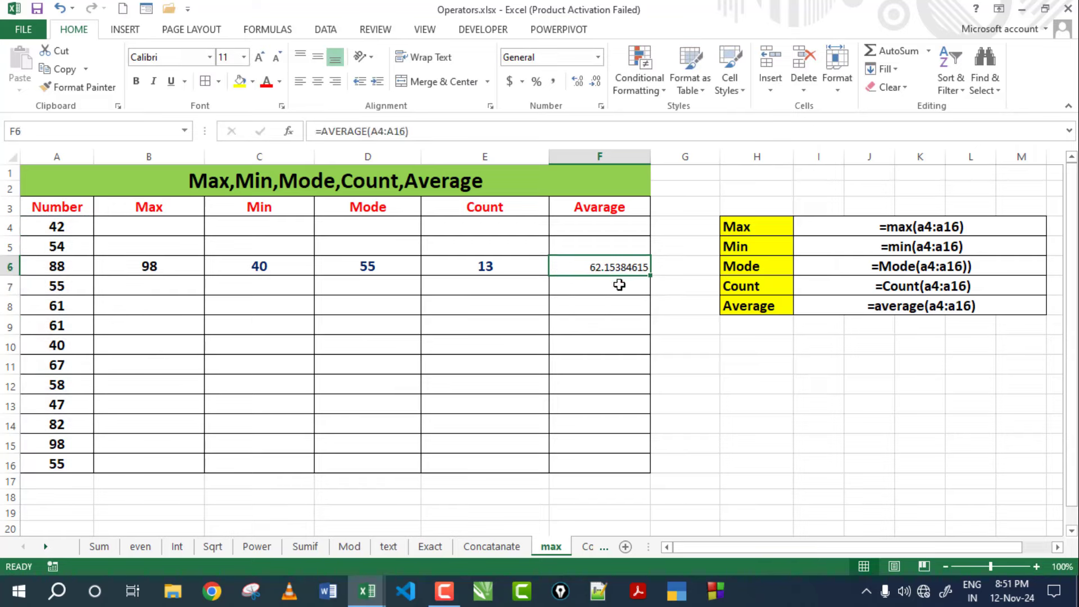
drag(54, 231, 57, 467)
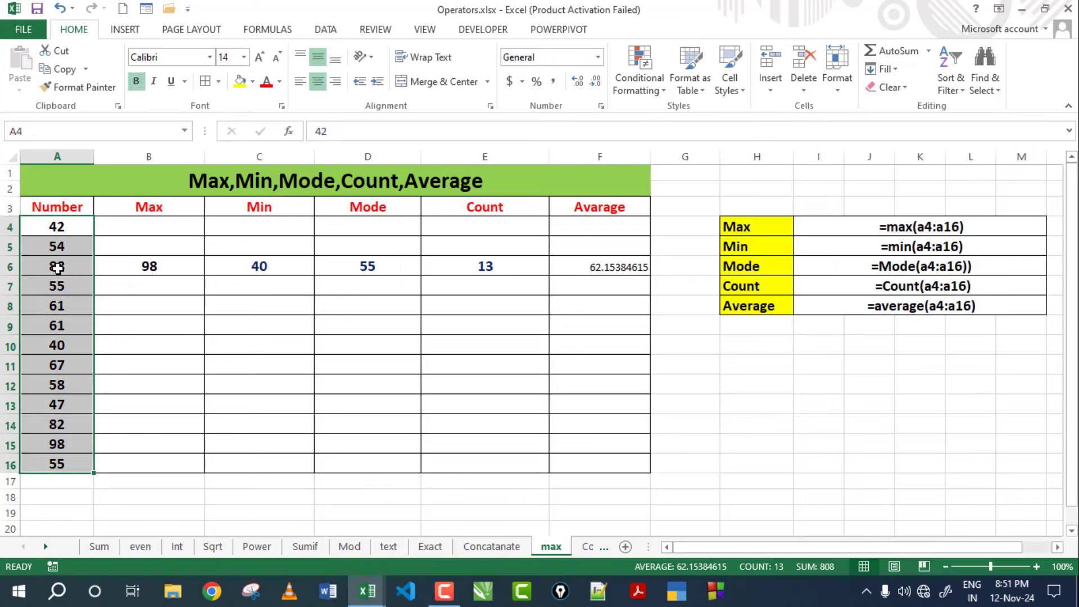
AutoSum A4:A16 into A17, giving 808.
click(76, 486)
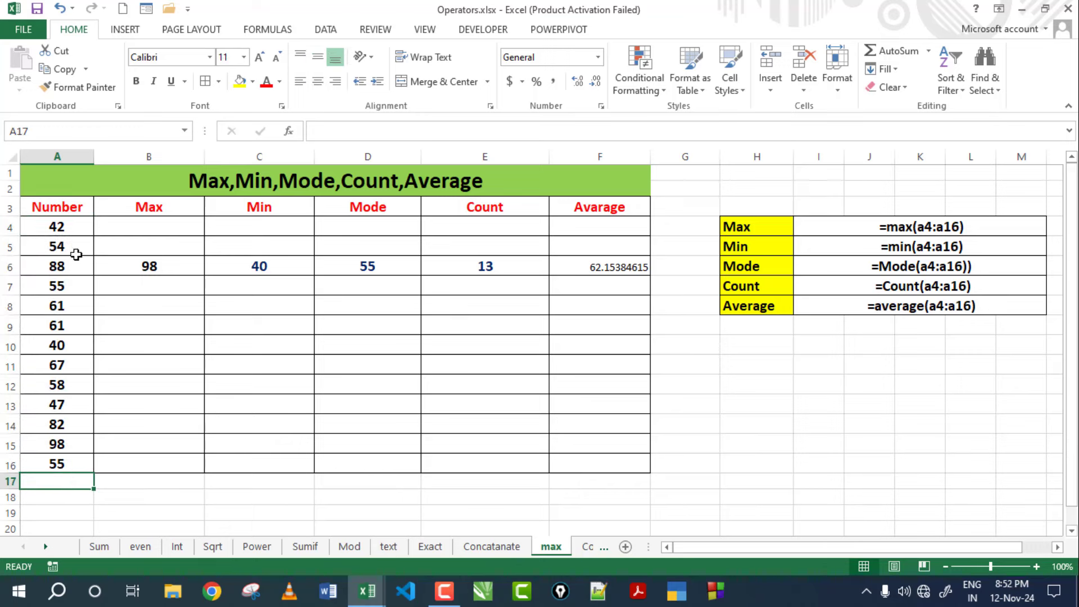
click(894, 50)
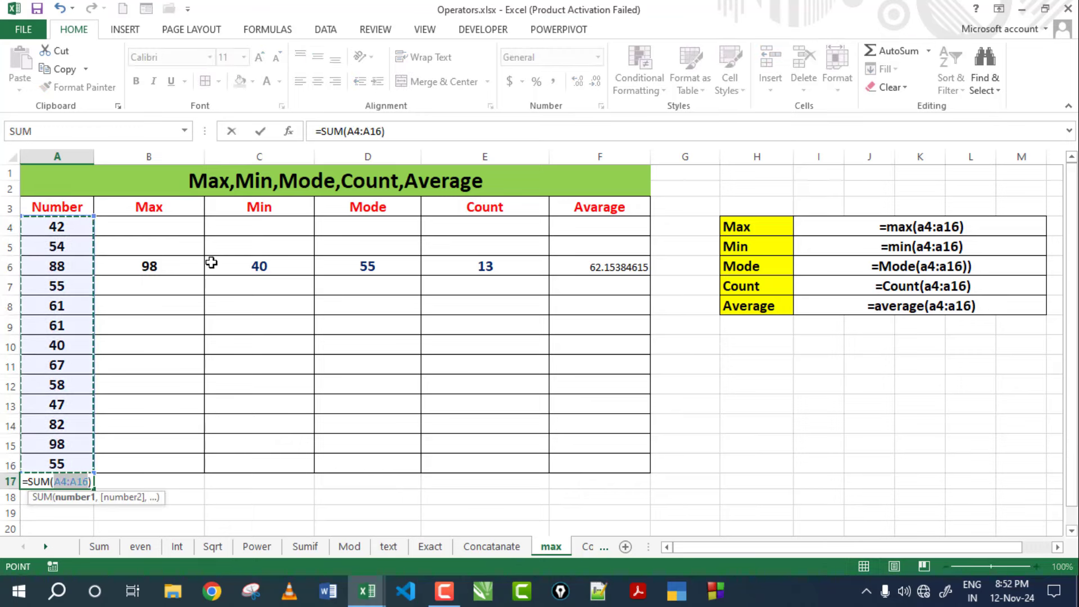
key(Return)
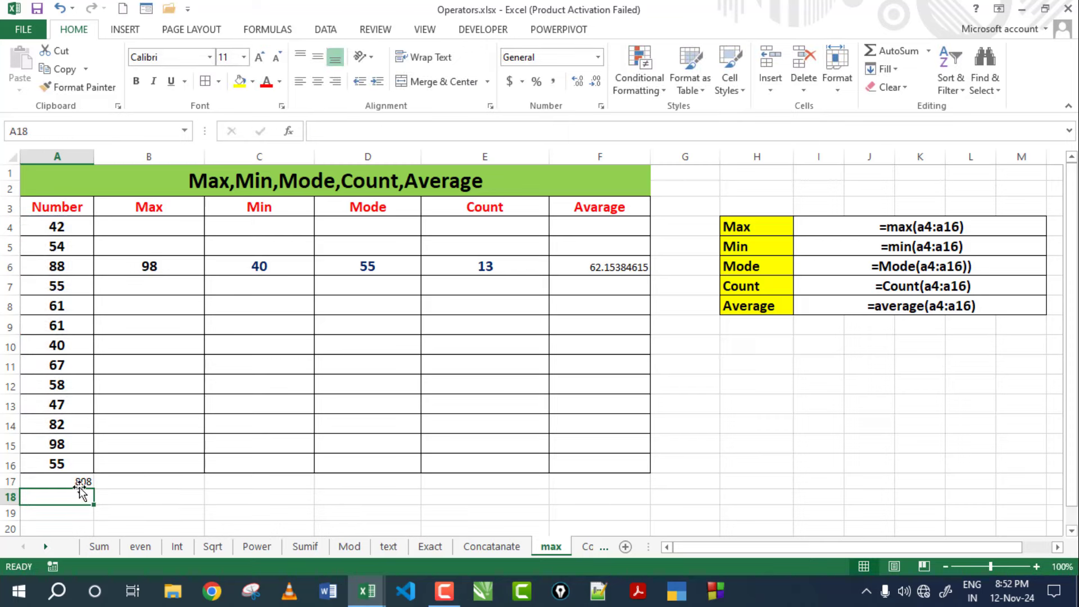
click(80, 483)
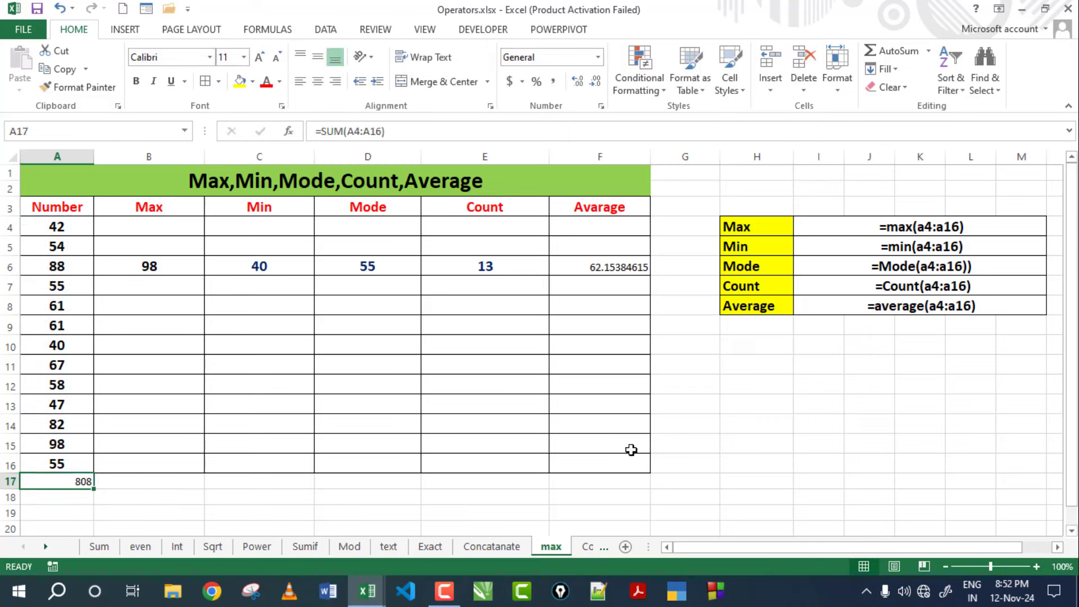
Enter =808/13 in H13 and confirm it matches F6's 62.15384615.
click(768, 400)
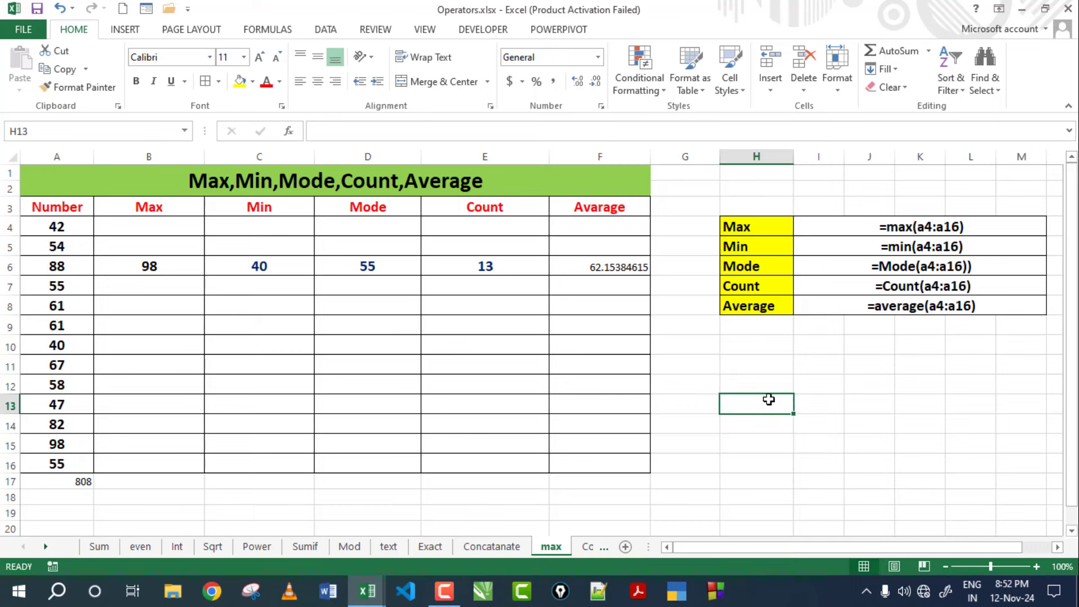
text(=808/13)
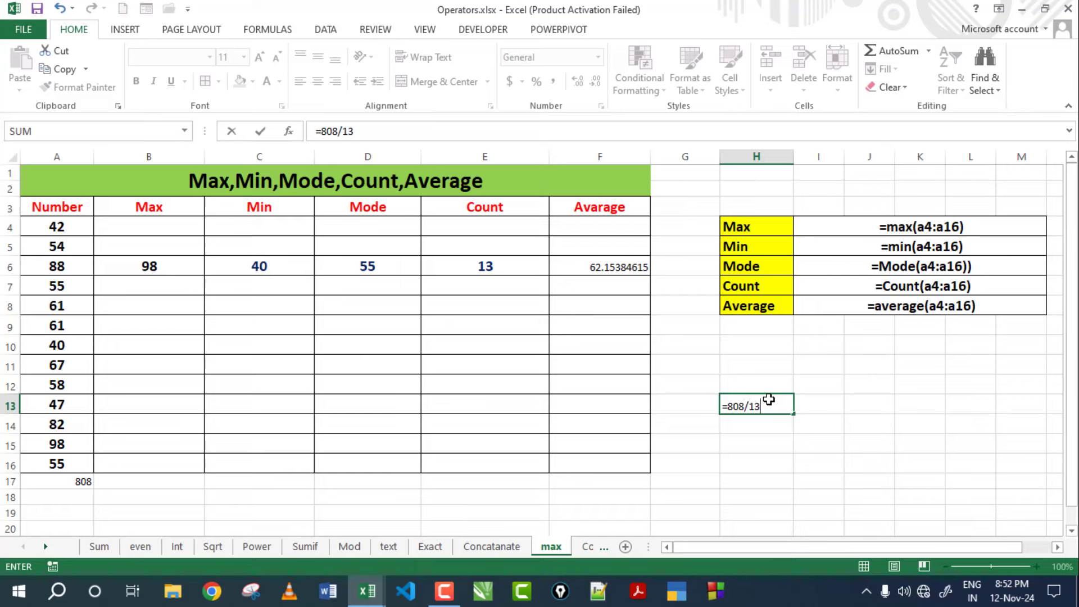
key(Return)
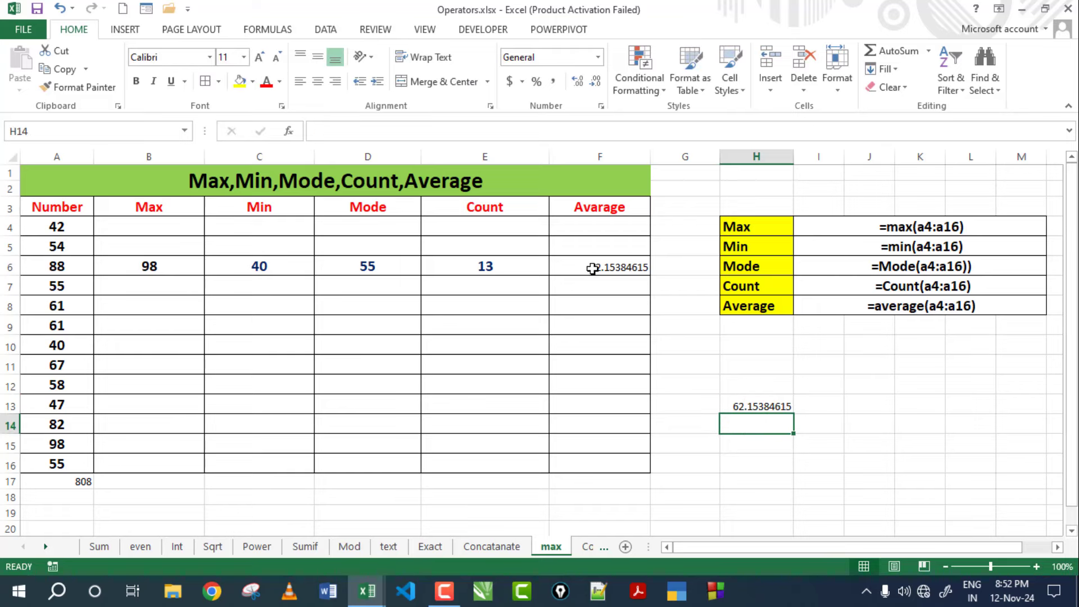
click(593, 267)
click(744, 409)
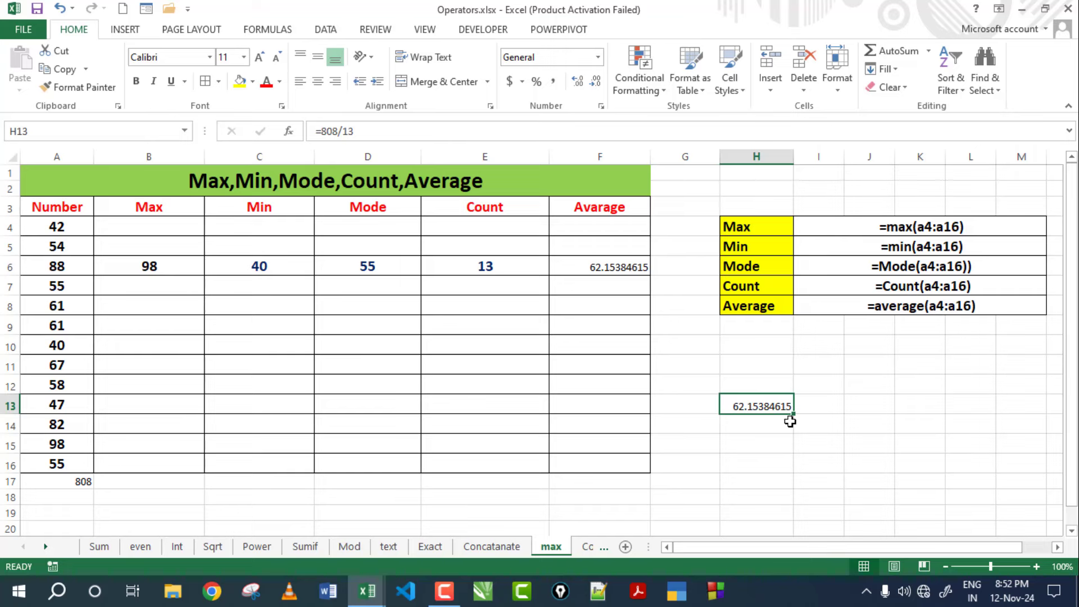
drag(56, 225, 53, 464)
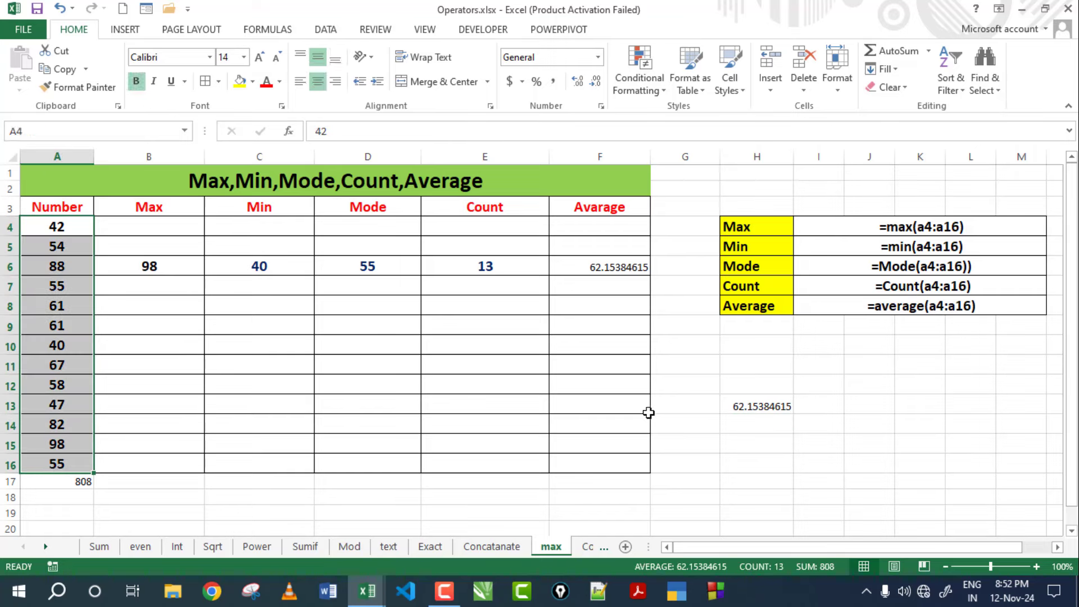
click(613, 269)
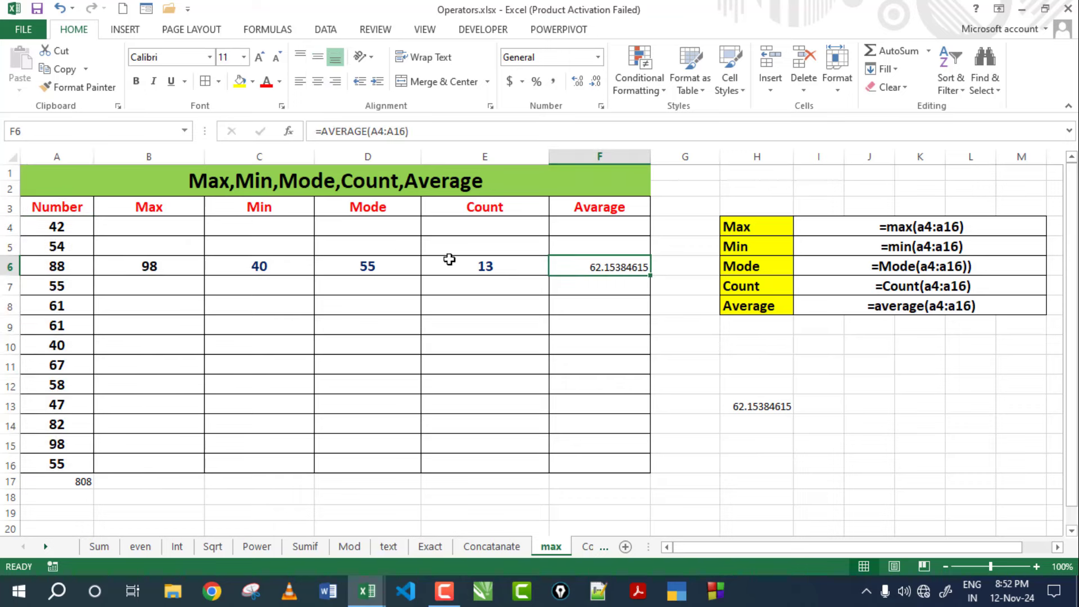
Make F6's average bold at font size 14.
click(136, 81)
click(258, 58)
click(257, 58)
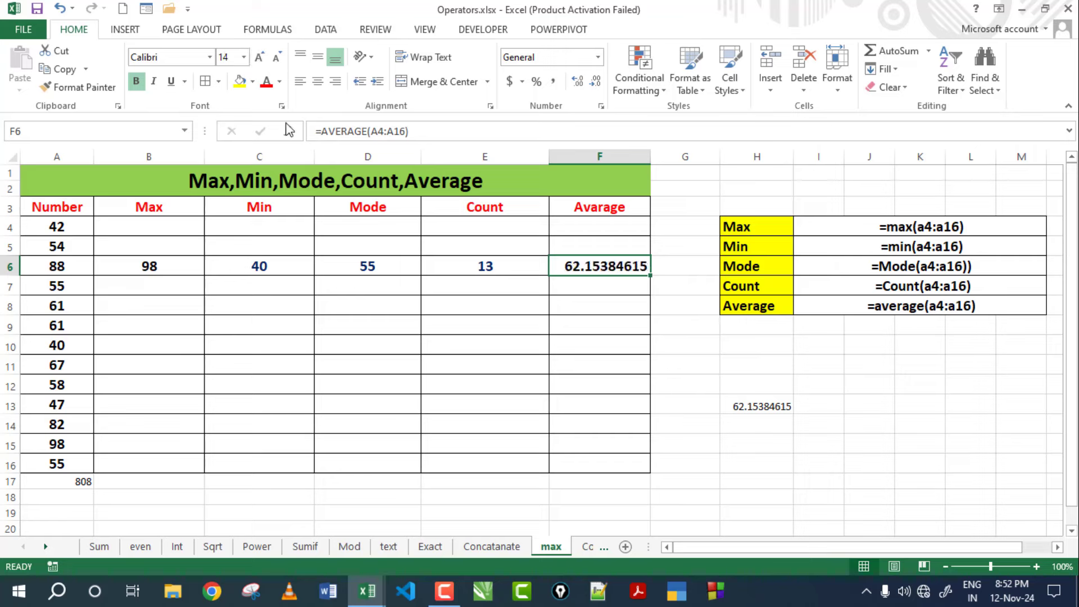
click(573, 300)
Review the Max, Min, Mode, Count headers and formula reference table, then go to Sheet1.
click(479, 212)
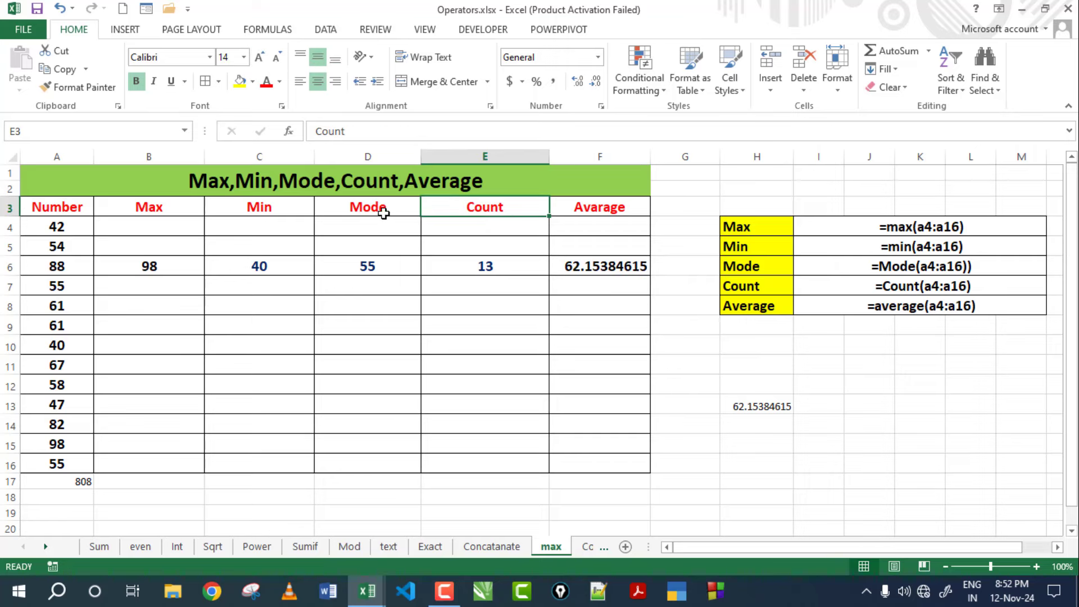
click(383, 213)
click(288, 207)
click(172, 207)
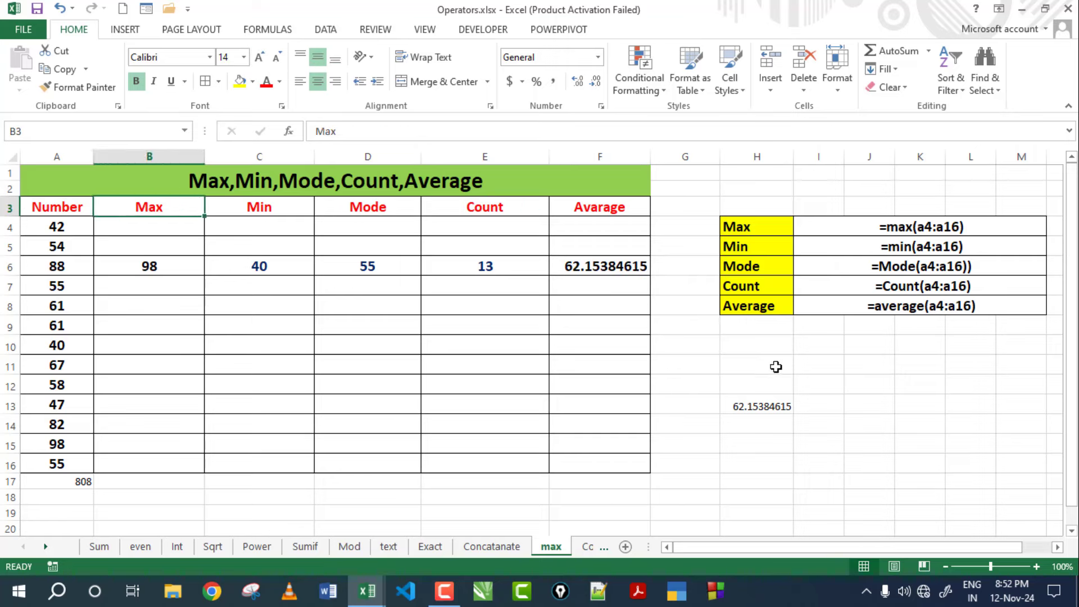
drag(758, 225, 915, 306)
click(794, 413)
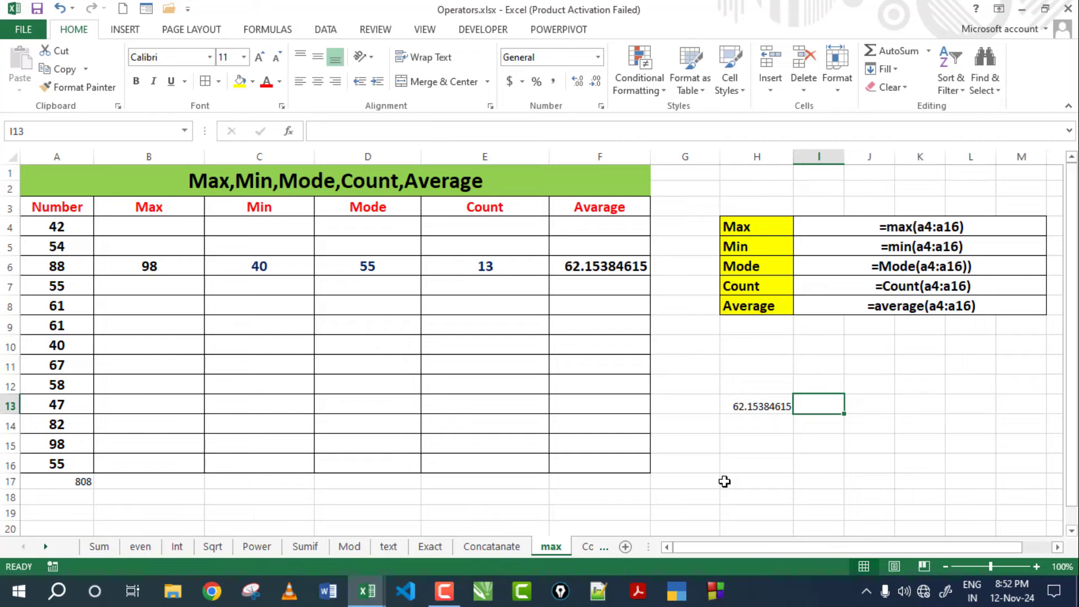
key(ctrl+Page_Down)
key(ctrl+Page_Down)
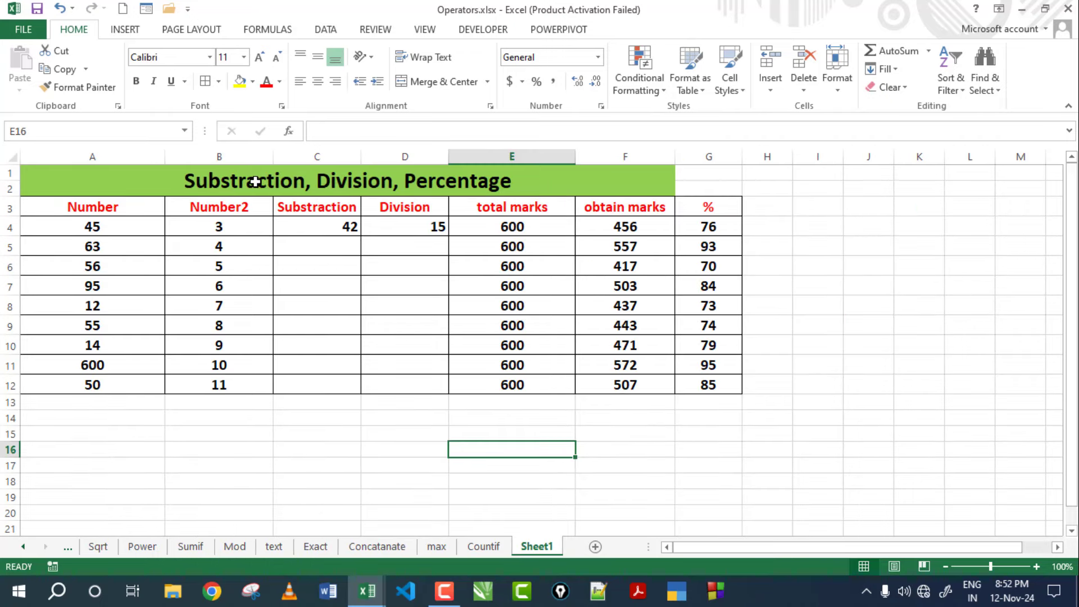
Review the title, the Number and Number2 headers, and C4's existing subtraction formula.
click(255, 181)
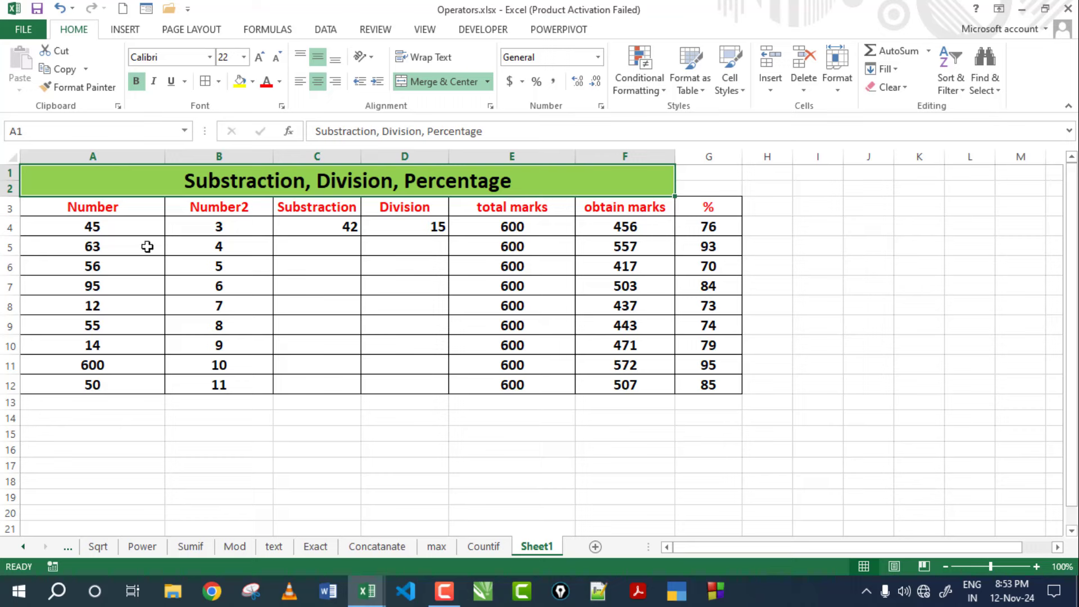
click(97, 214)
key(Right)
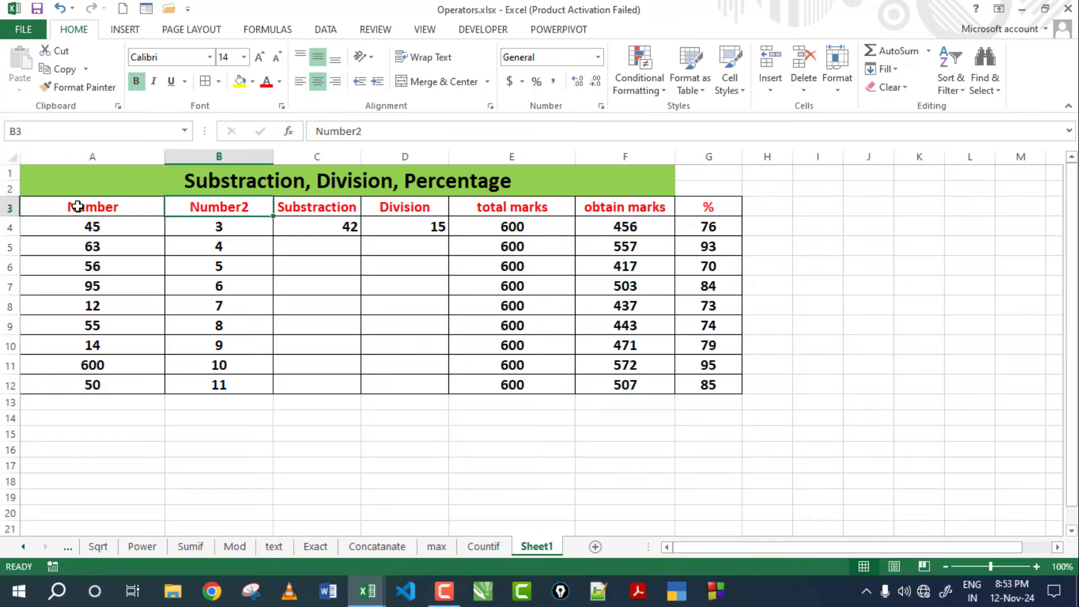
click(308, 229)
double_click(322, 228)
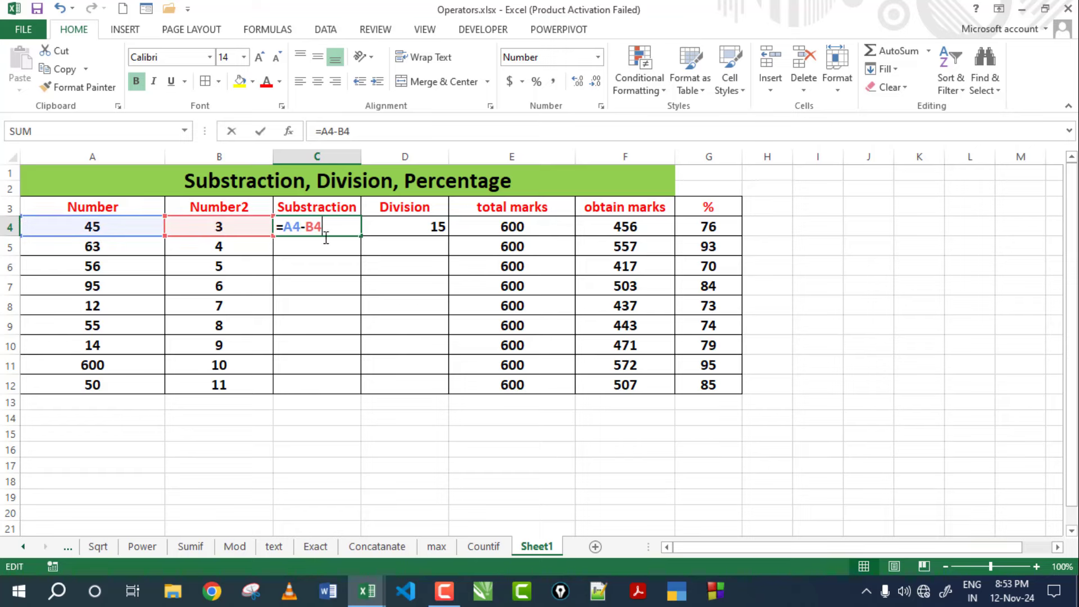
key(Escape)
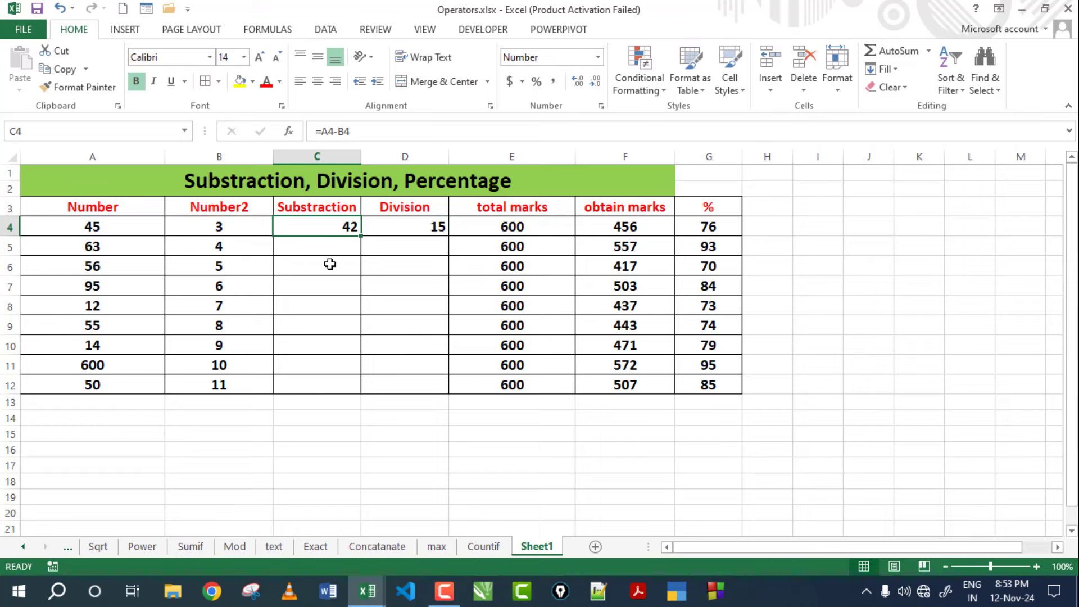
Enter the formula =A4-B4 in C4.
text(=)
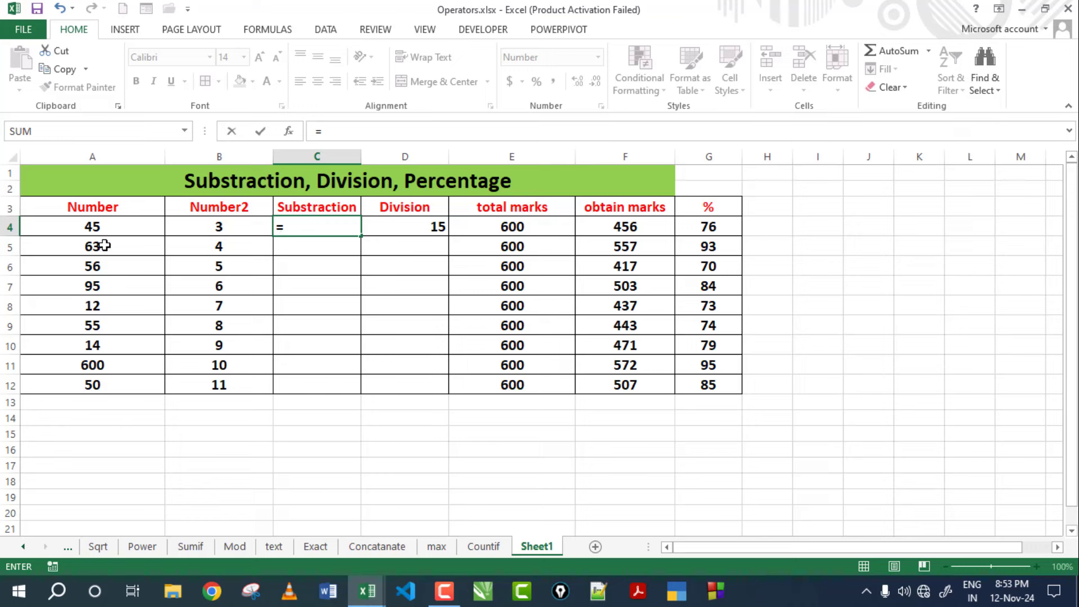
click(98, 230)
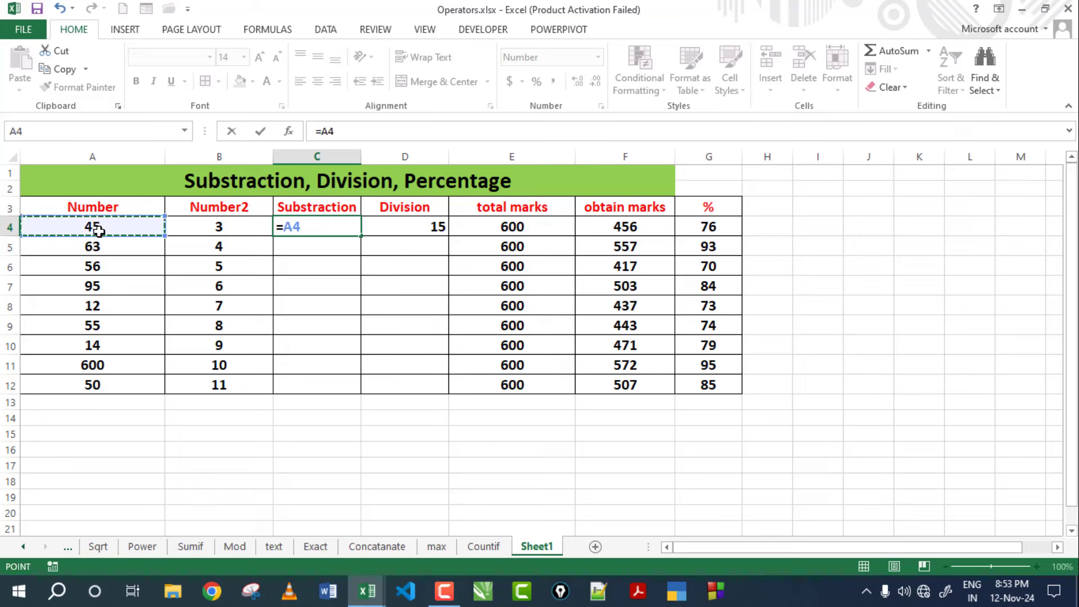
text(-)
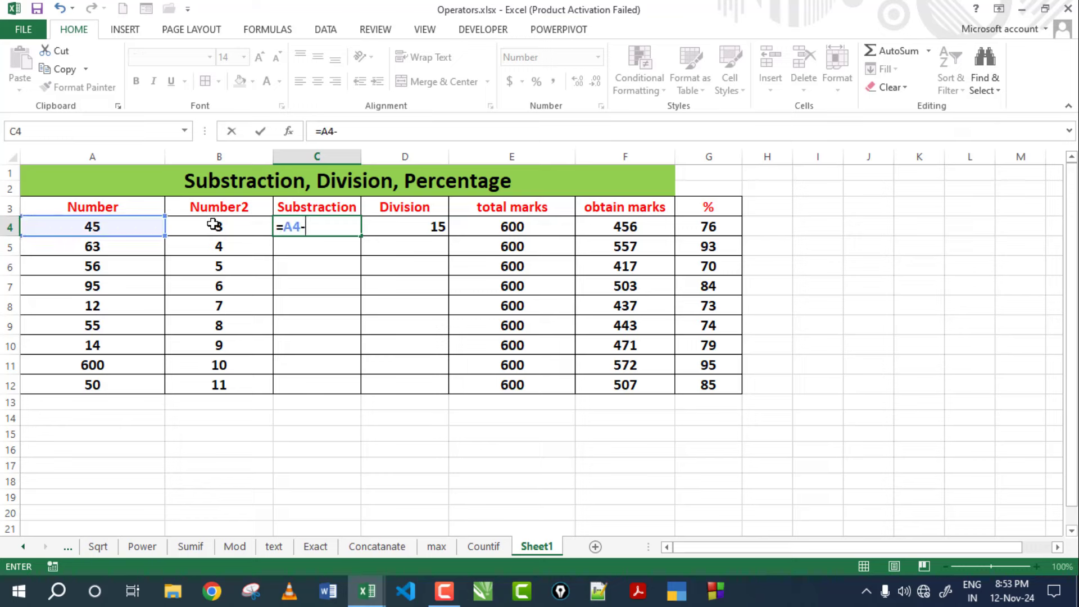
click(218, 227)
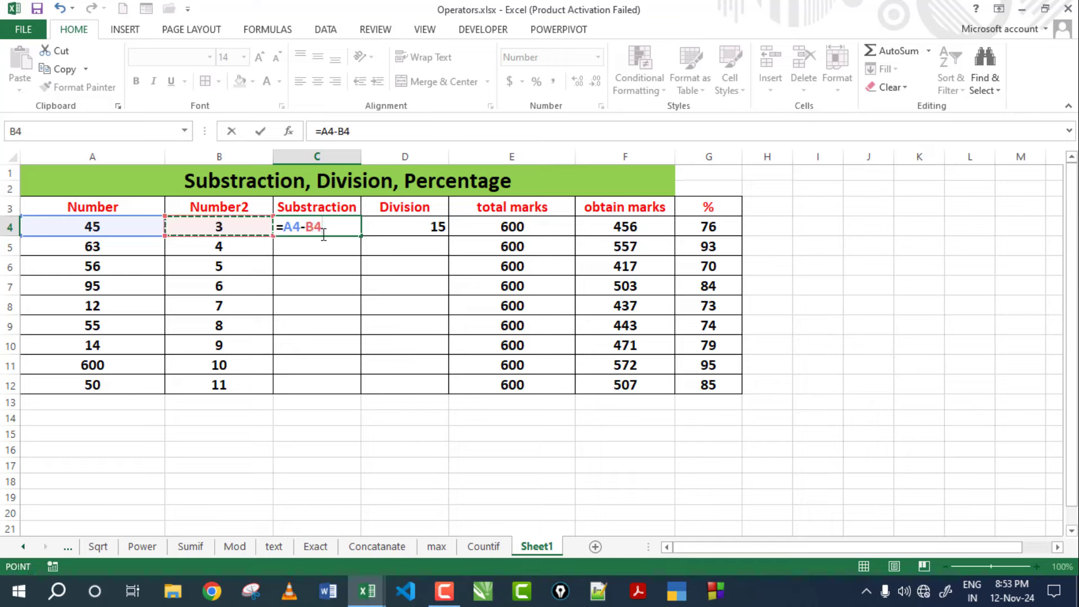
key(Return)
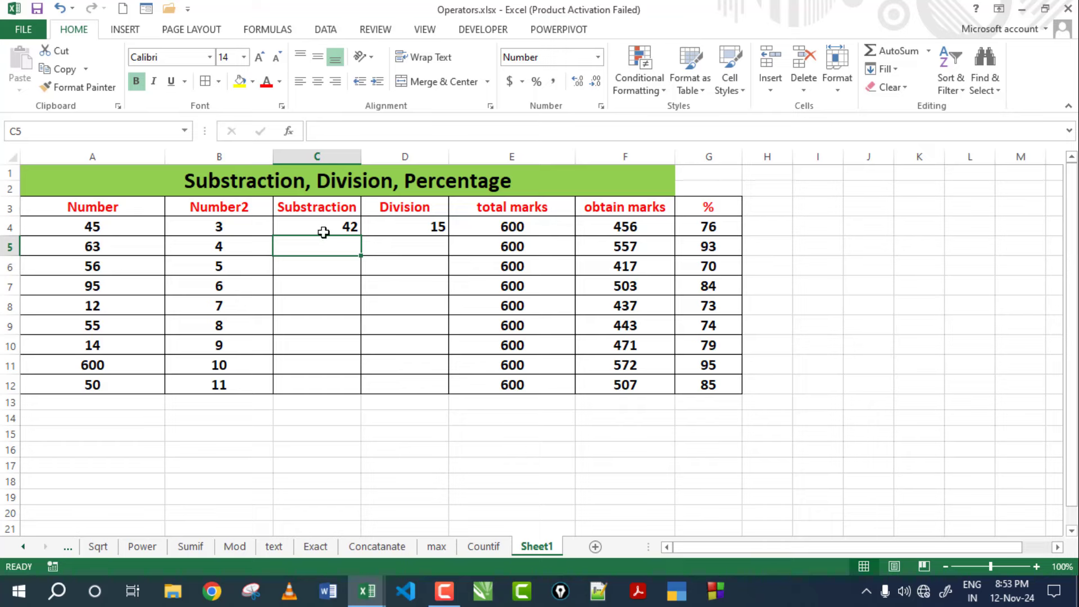
Copy the subtraction formula down to C12 and spot-check the result in C10.
click(326, 228)
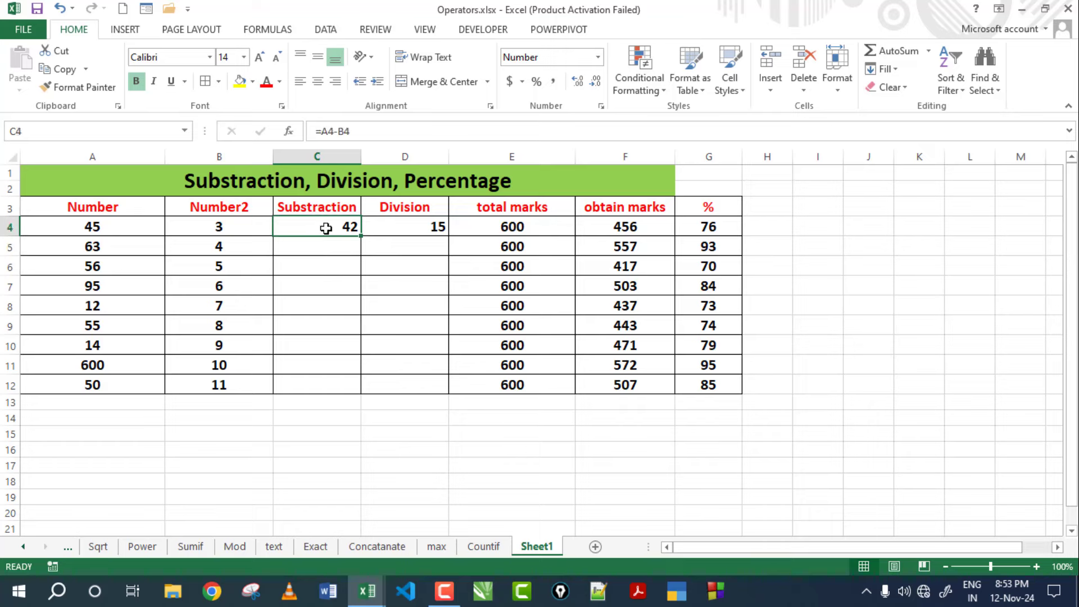
drag(359, 237, 352, 394)
click(77, 244)
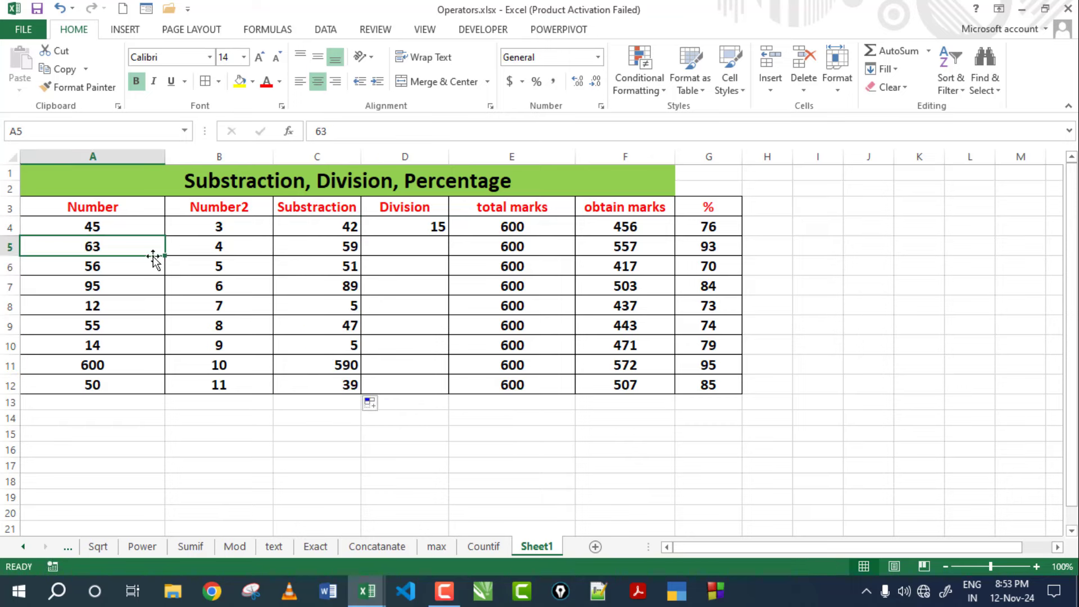
click(302, 342)
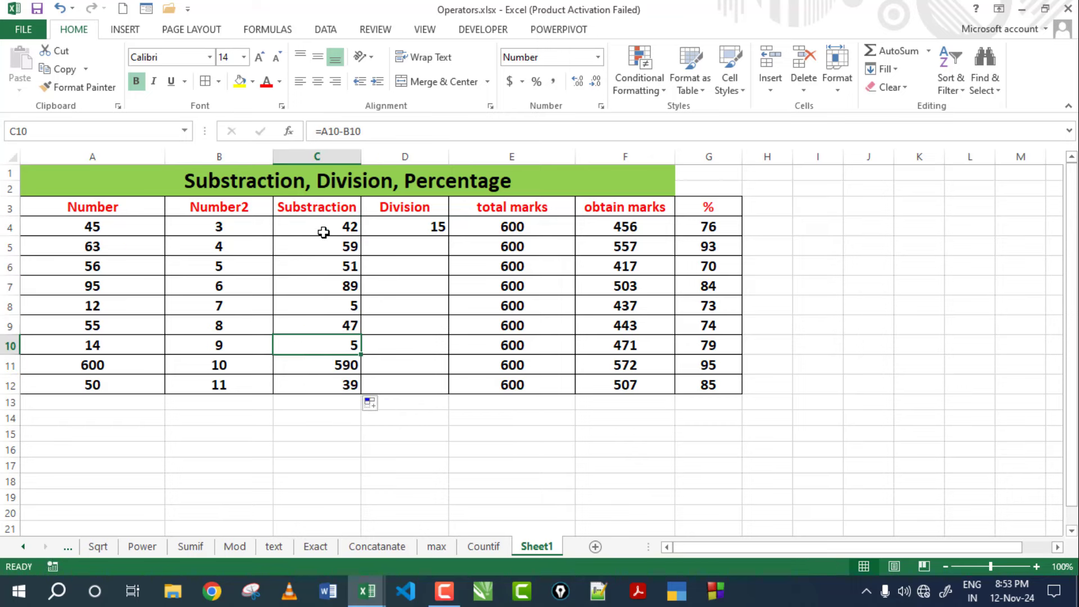
click(322, 227)
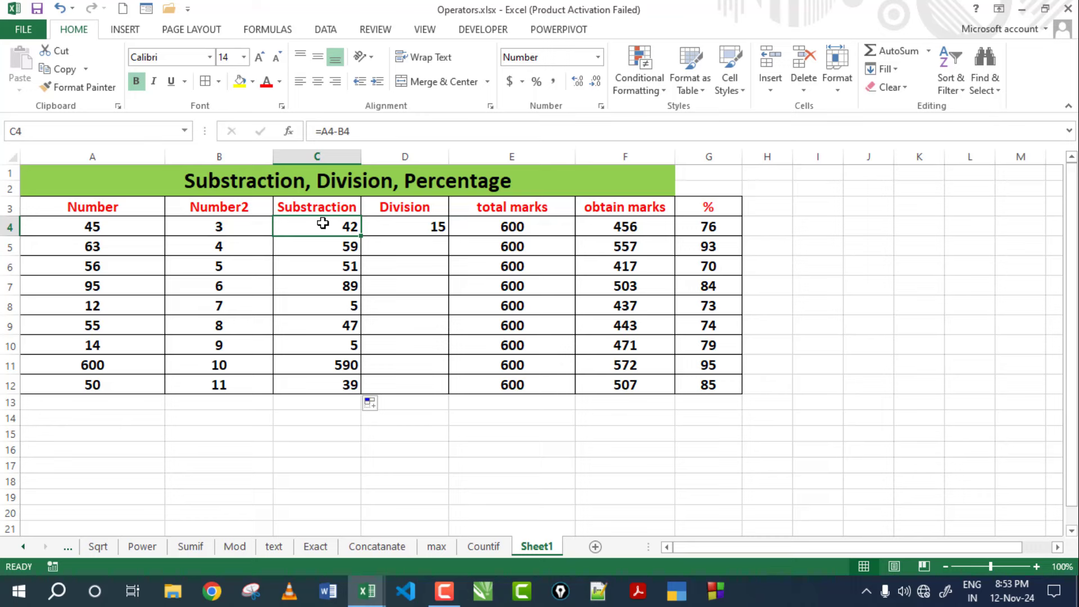
Replace D4's old value with the formula =A4/B4.
click(414, 229)
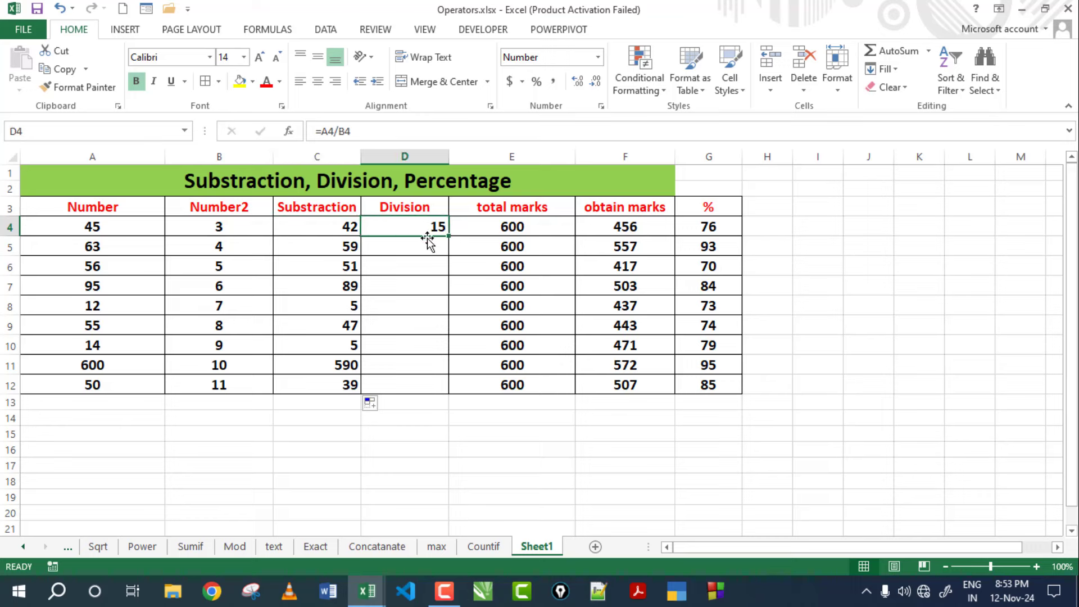
key(Delete)
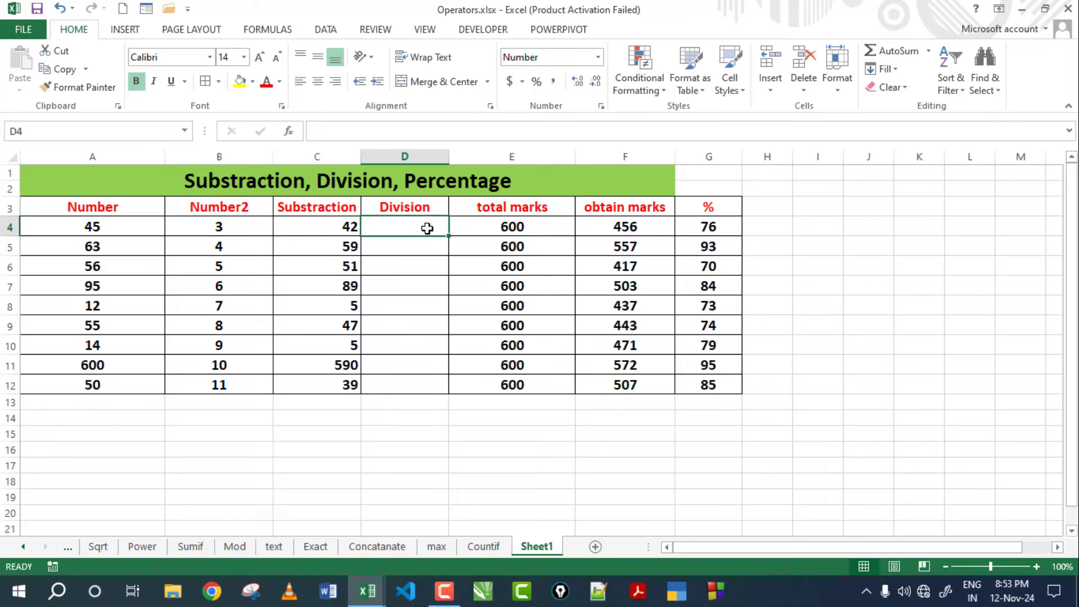
text(=)
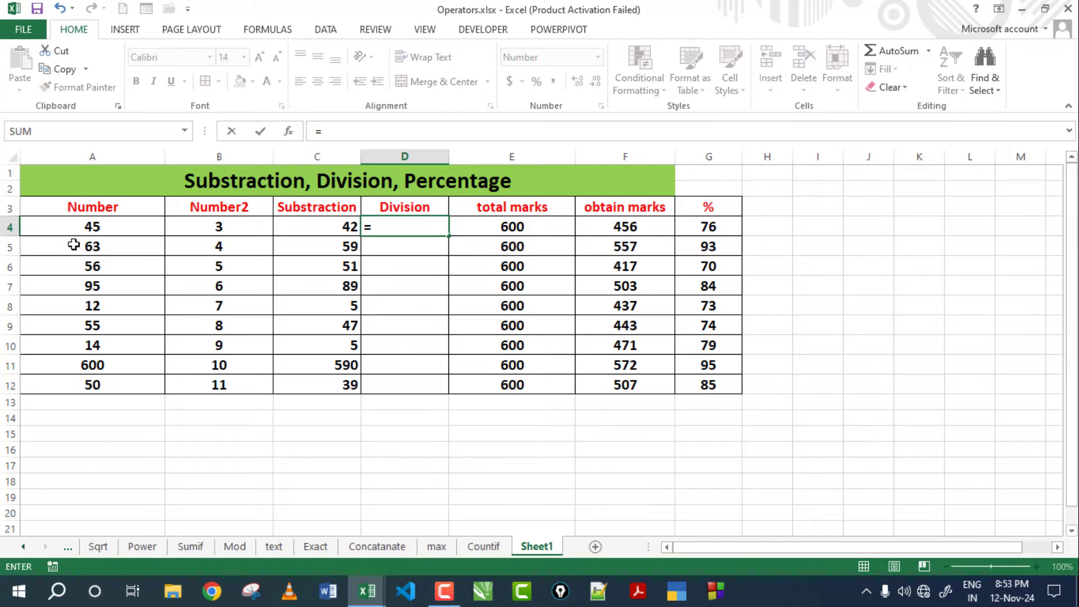
click(66, 223)
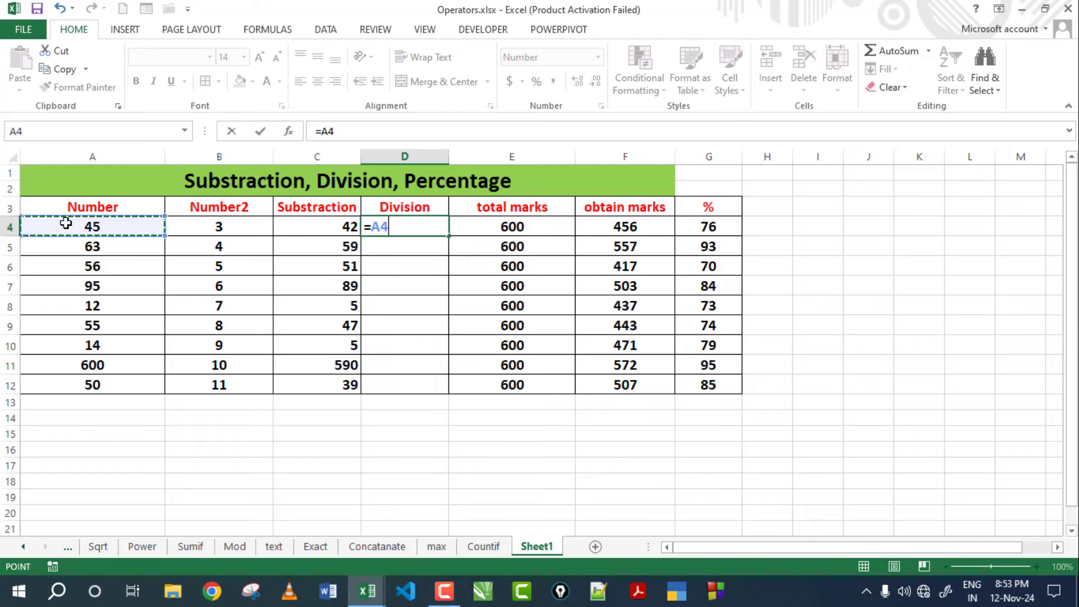
text(/)
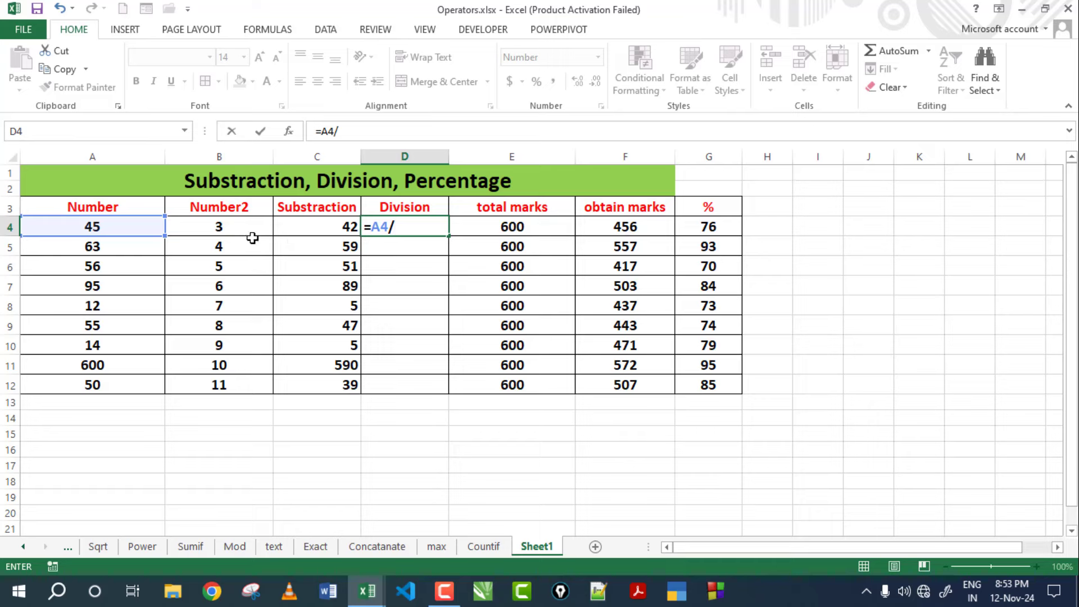
click(246, 230)
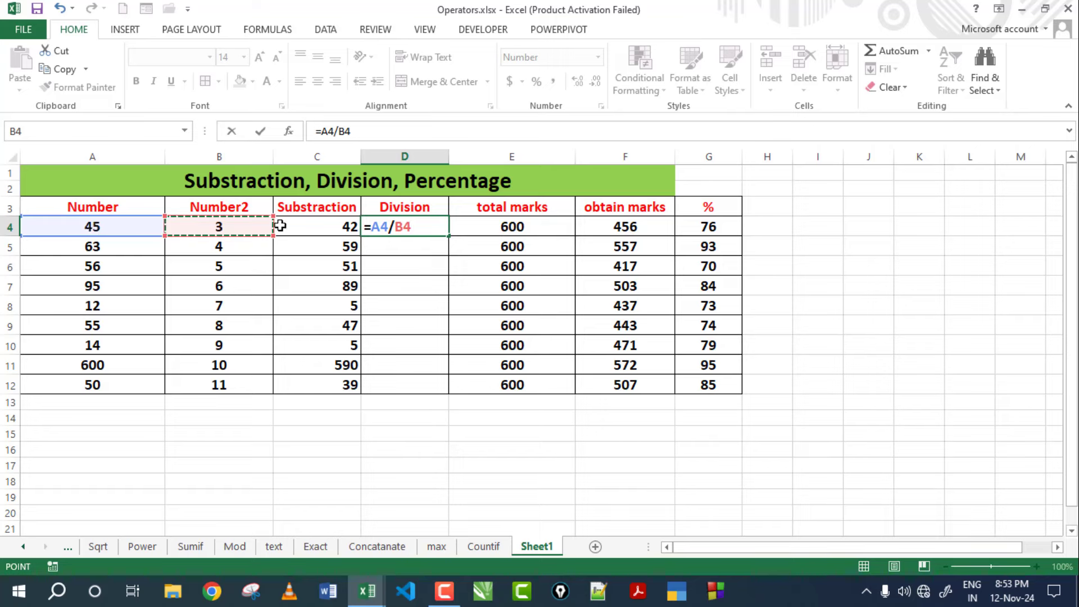
key(Return)
Copy the division formula down to D12 and verify results in D11 and D5.
click(437, 225)
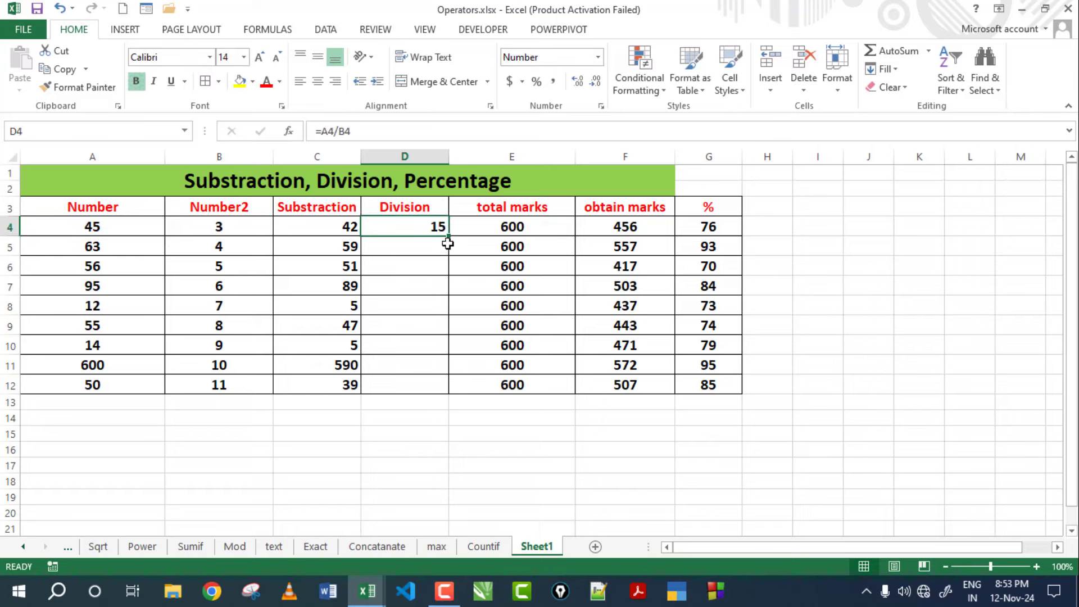
drag(452, 237, 432, 415)
drag(431, 396, 432, 396)
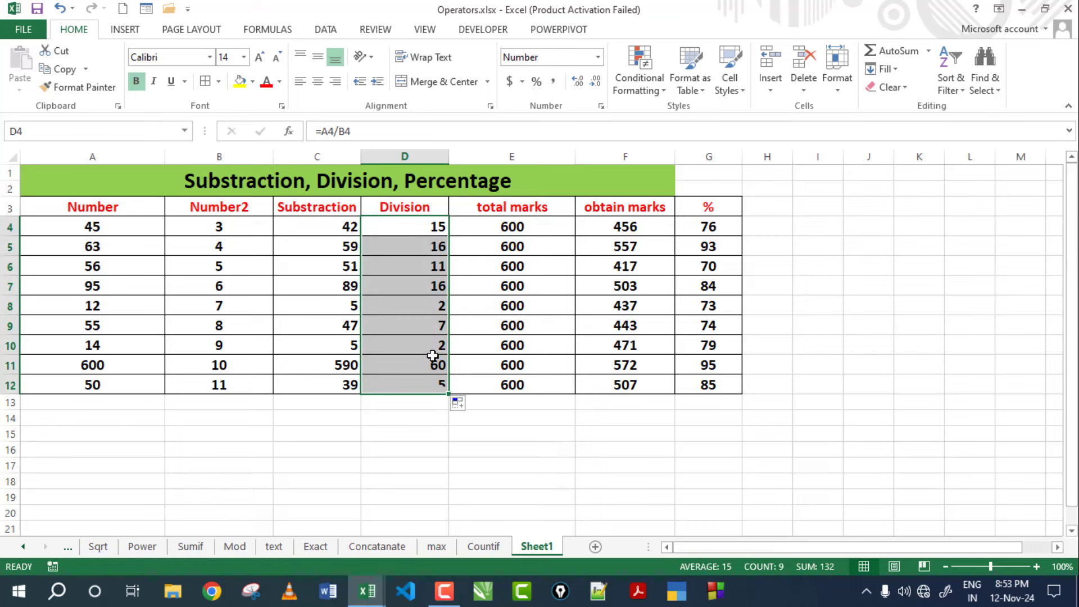
click(431, 366)
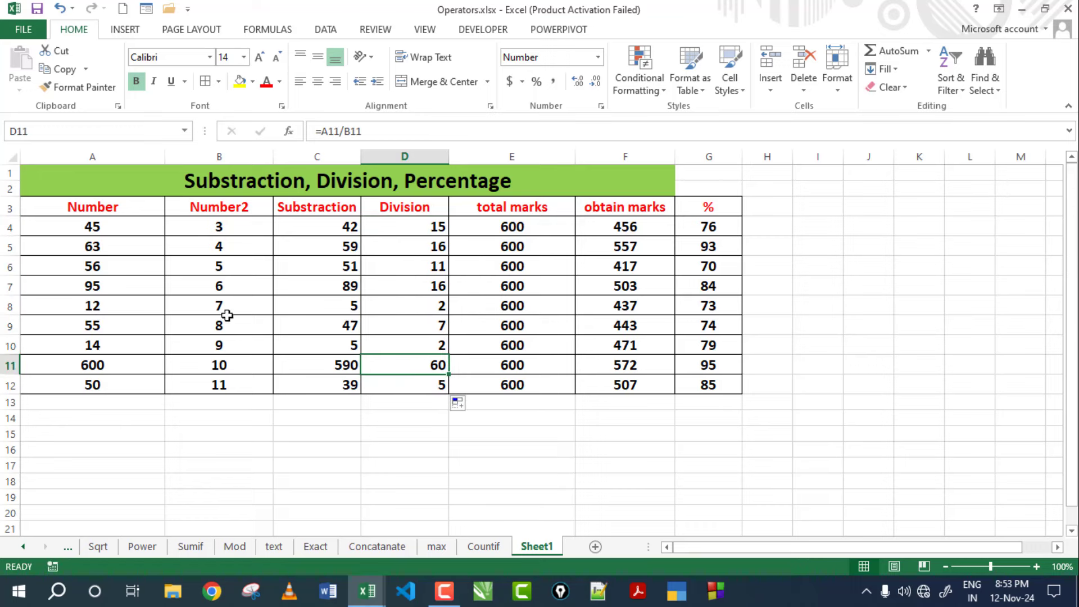
click(203, 245)
click(137, 246)
click(431, 251)
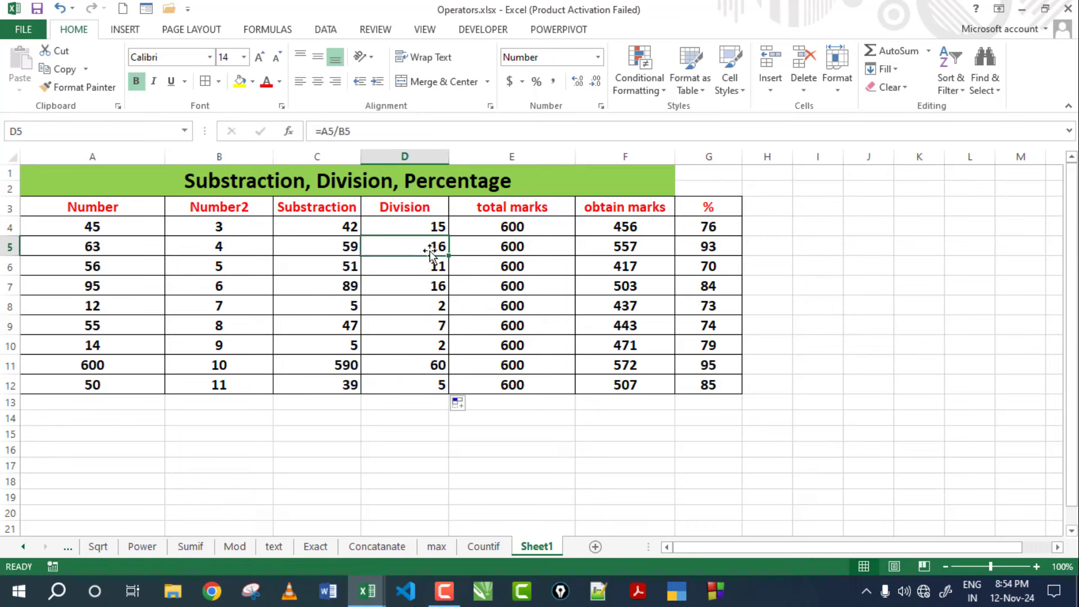
drag(429, 225, 428, 383)
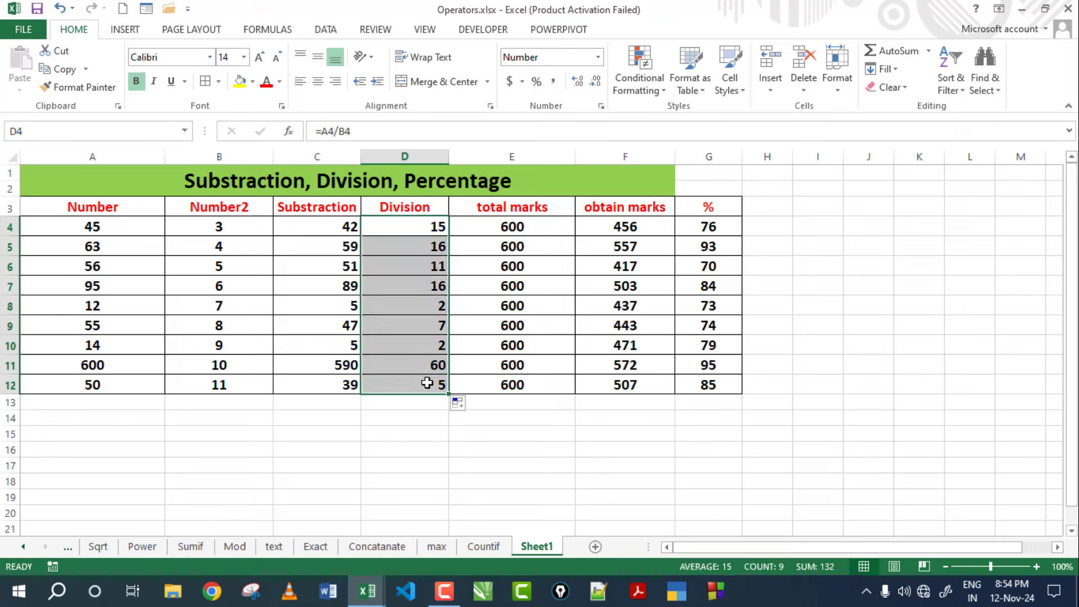
click(585, 85)
click(585, 85)
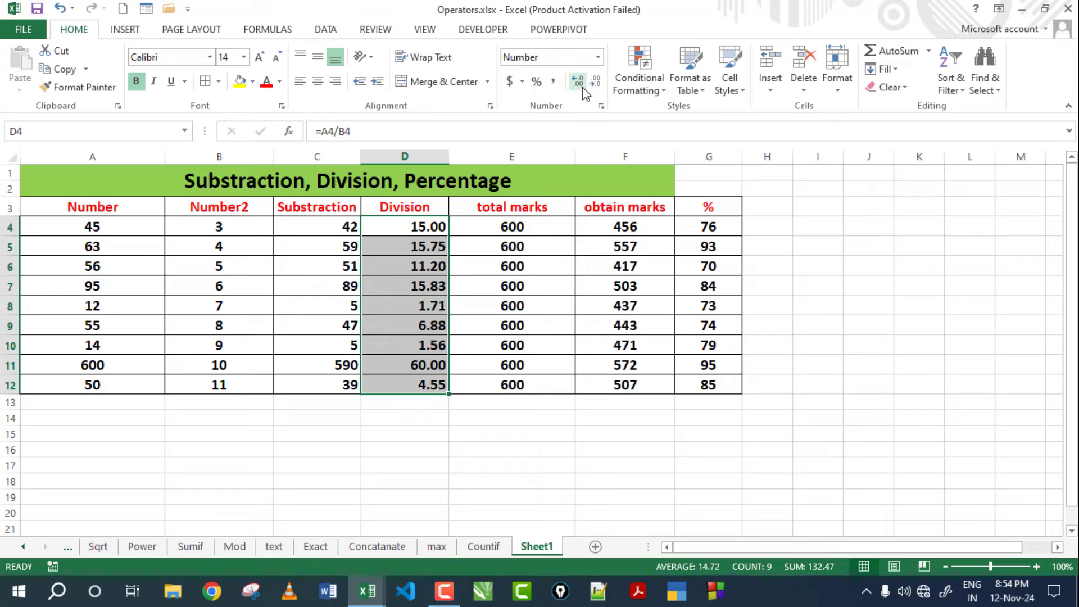
click(582, 87)
click(433, 481)
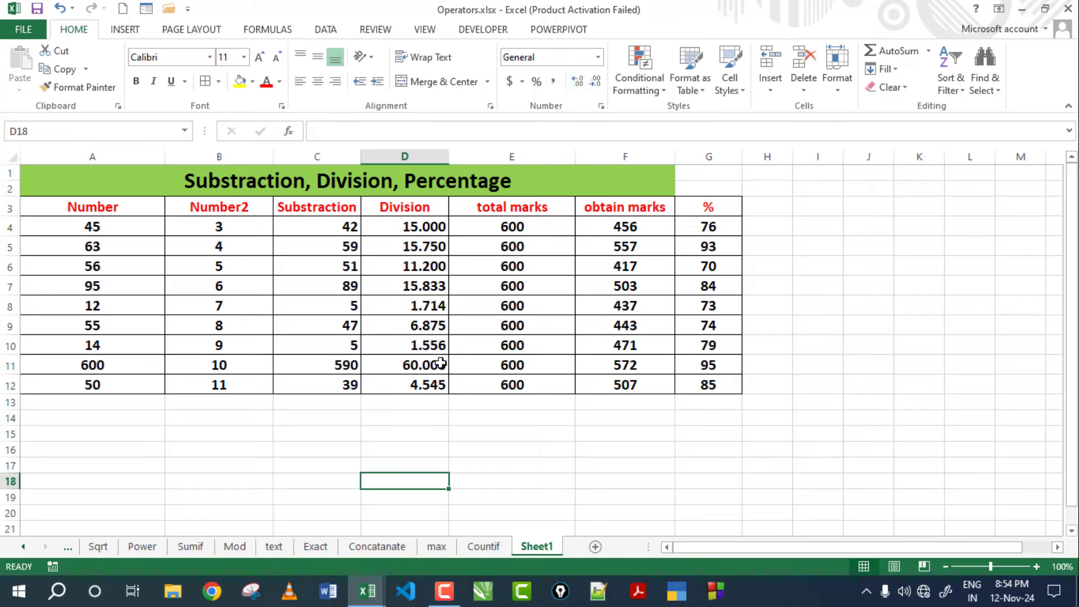
click(423, 231)
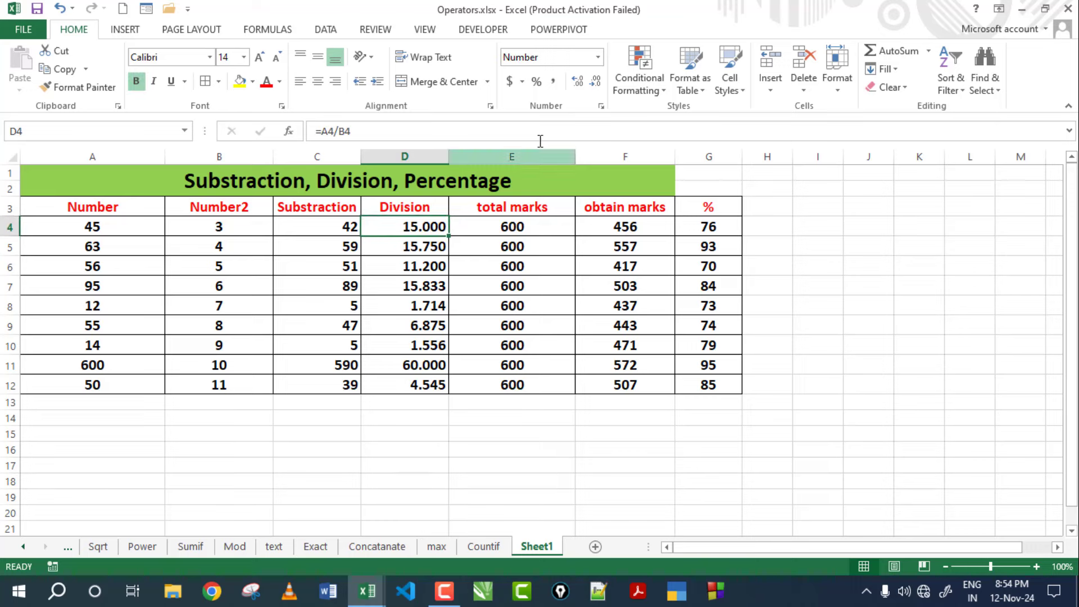
drag(441, 226, 421, 385)
click(594, 84)
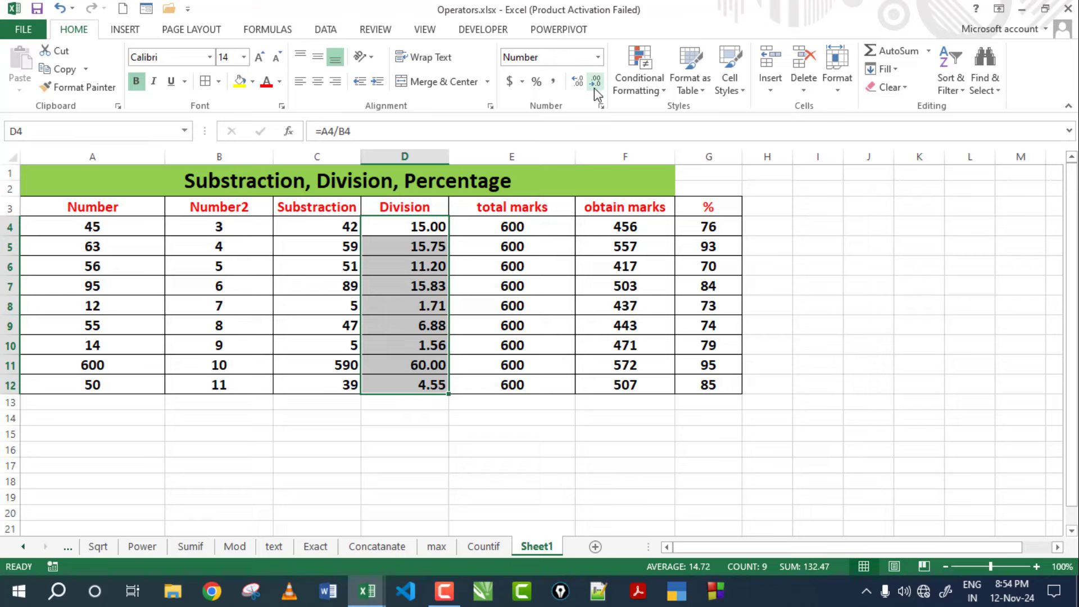
click(433, 306)
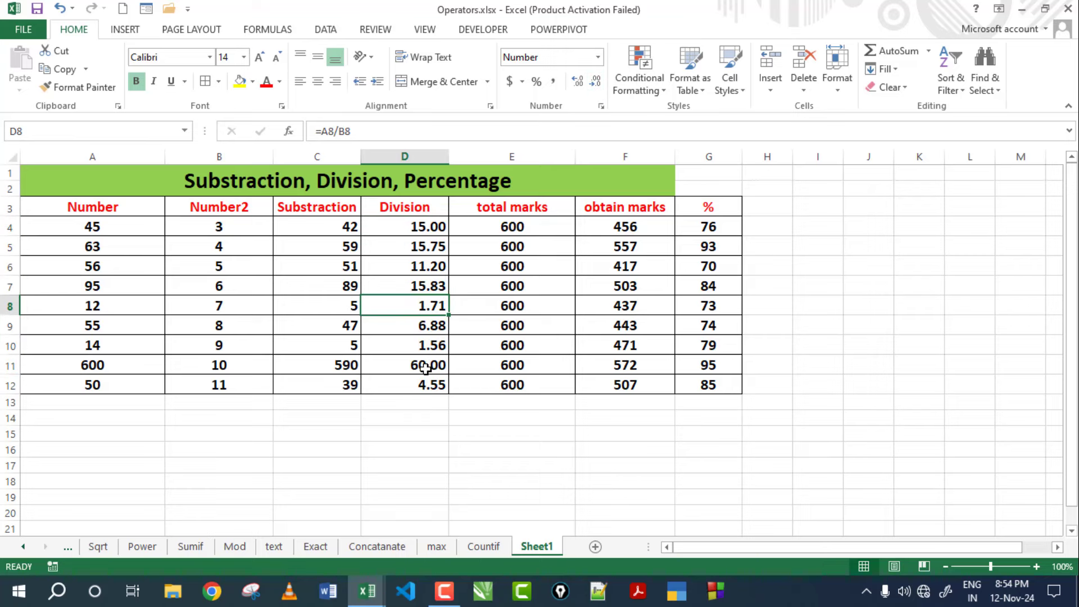
click(427, 366)
click(427, 385)
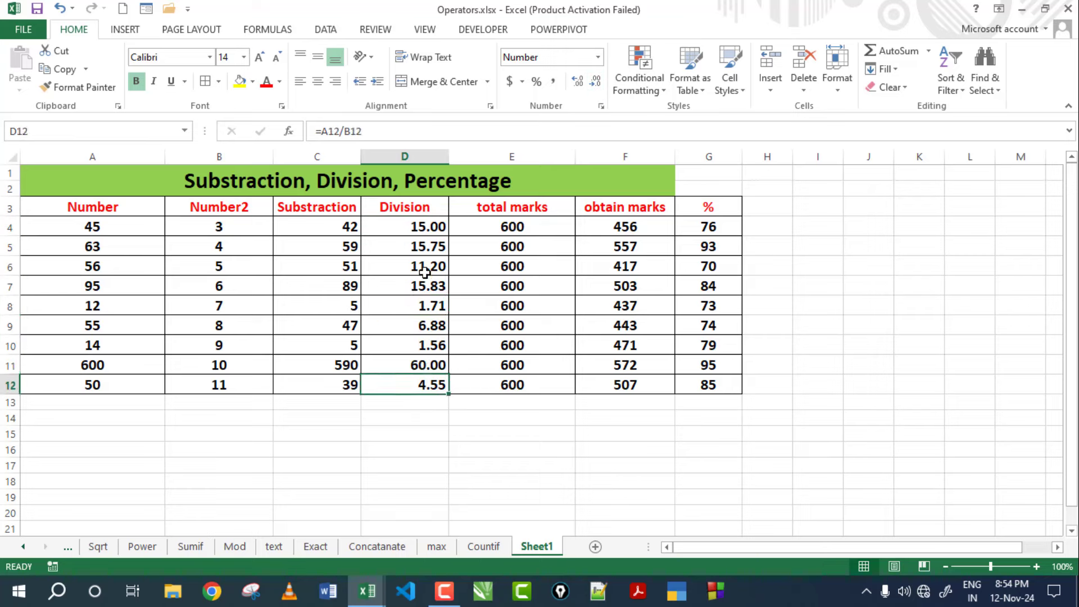
click(425, 237)
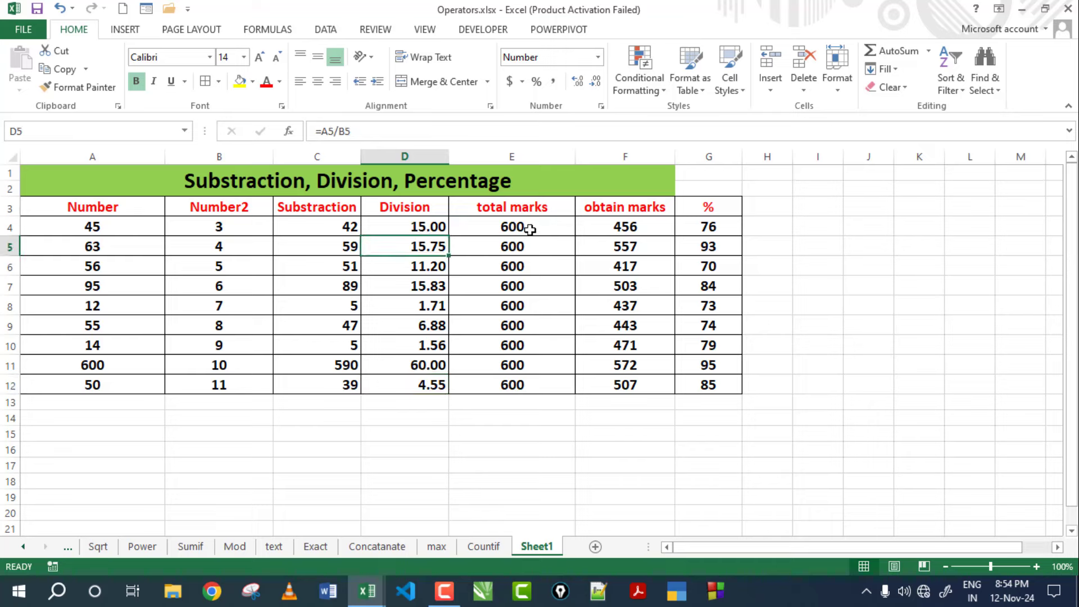
Colour the E4:G12 marks and percentage values red, then recheck the total and obtain marks cells.
drag(530, 229, 696, 373)
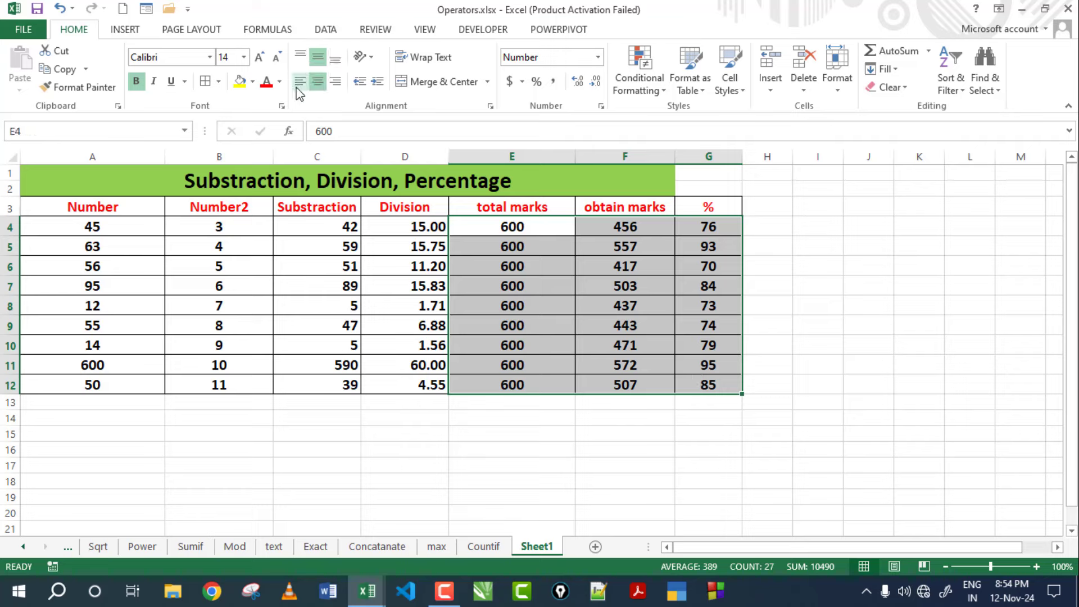
click(267, 81)
click(754, 265)
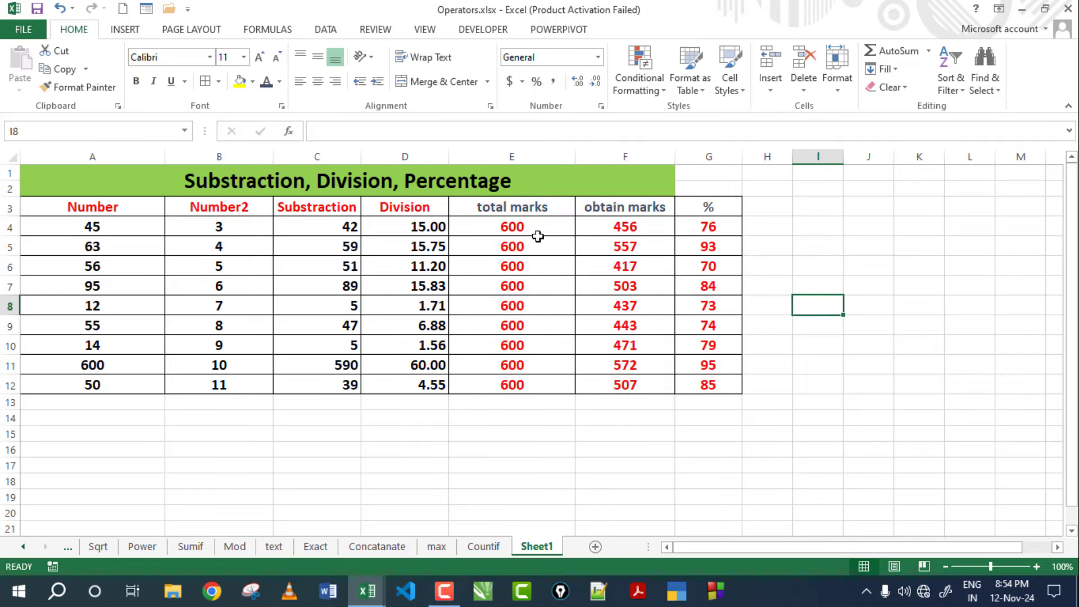
click(532, 211)
drag(529, 229, 514, 387)
click(528, 228)
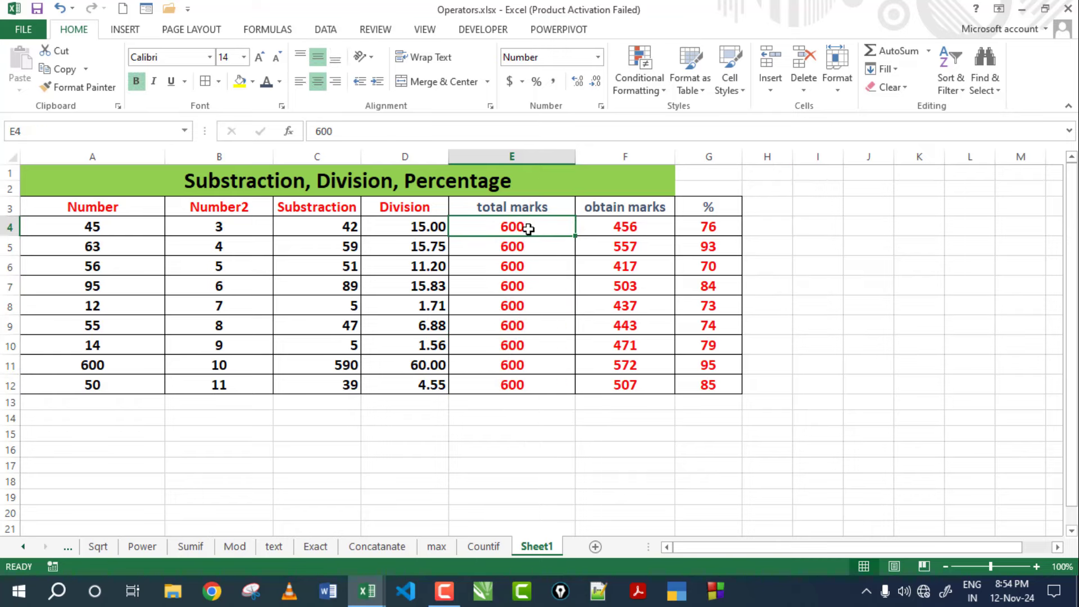
click(608, 226)
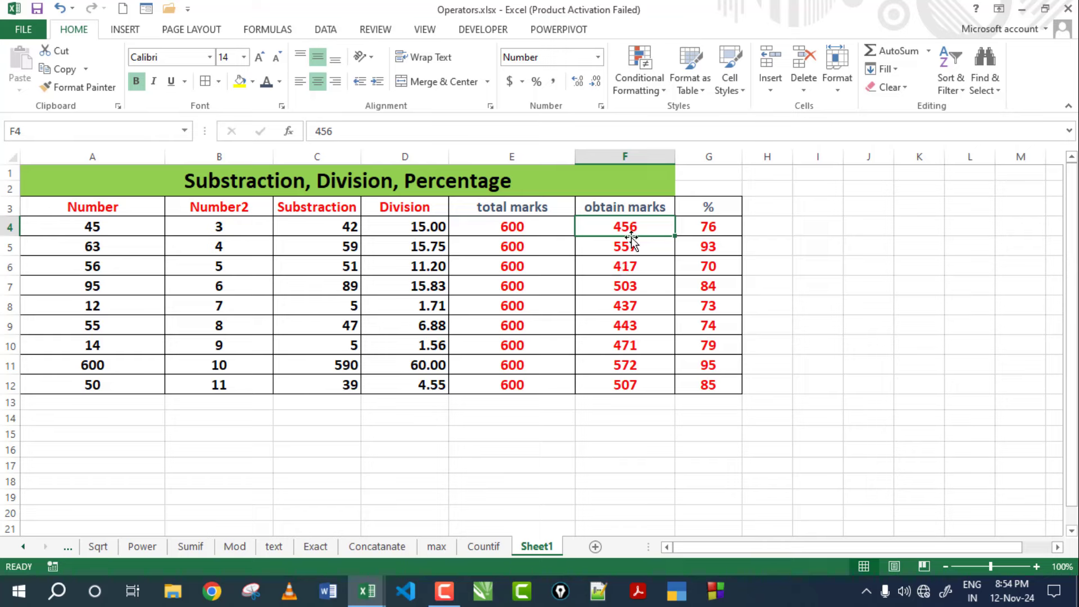
Clear the old formula and values from the % column G4:G12.
double_click(717, 232)
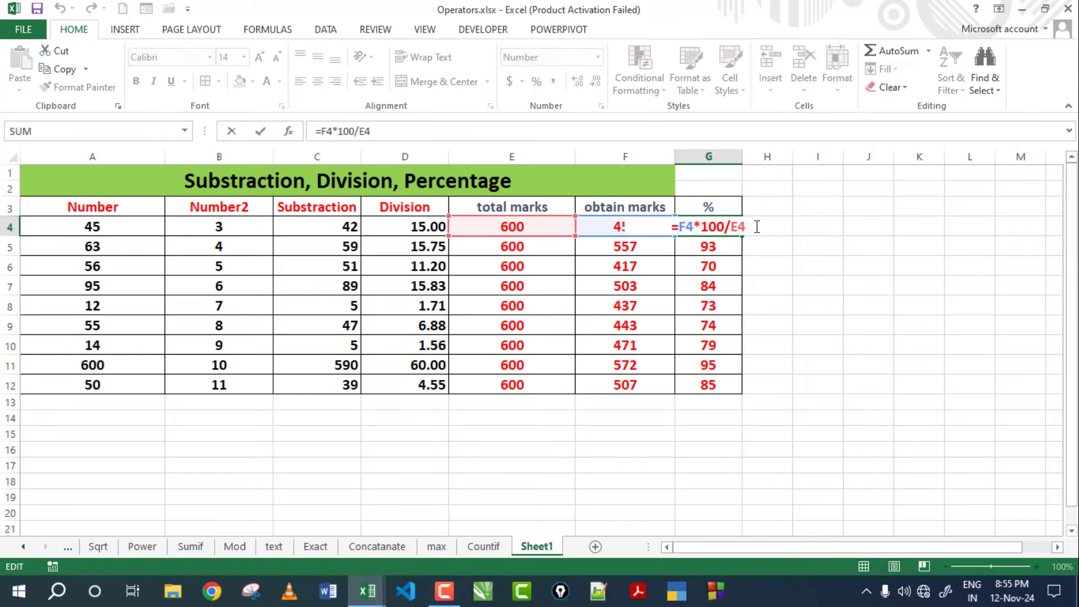
drag(757, 226, 654, 229)
key(BackSpace)
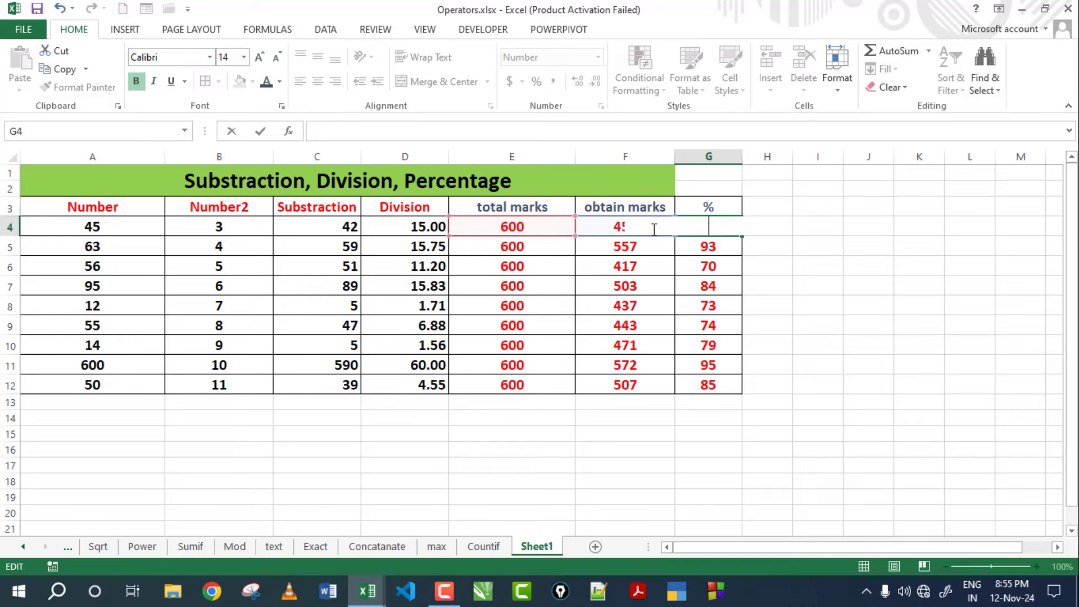
click(854, 312)
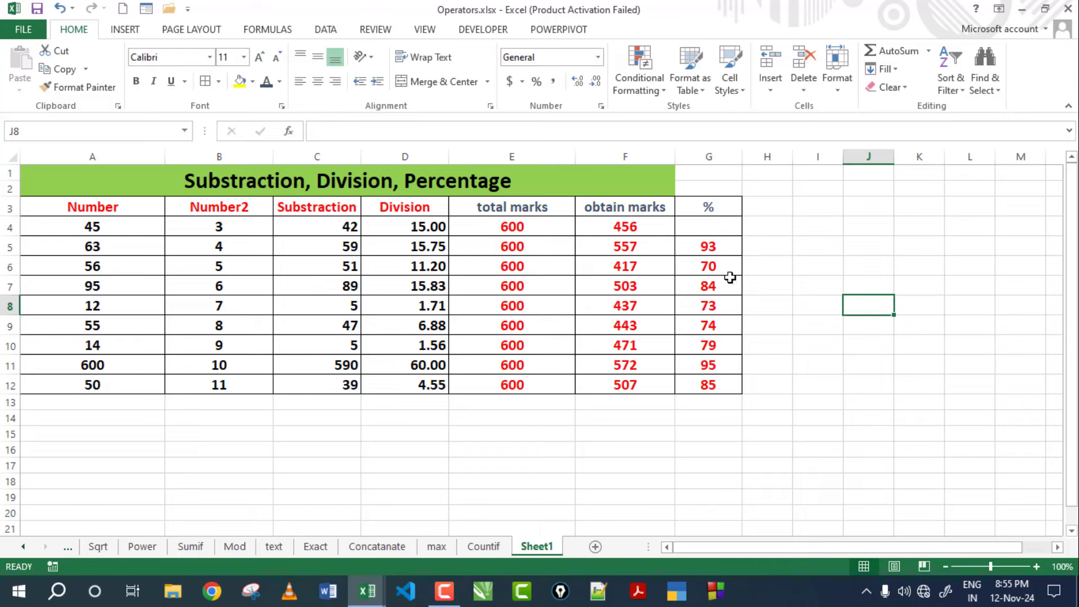
drag(706, 229, 708, 384)
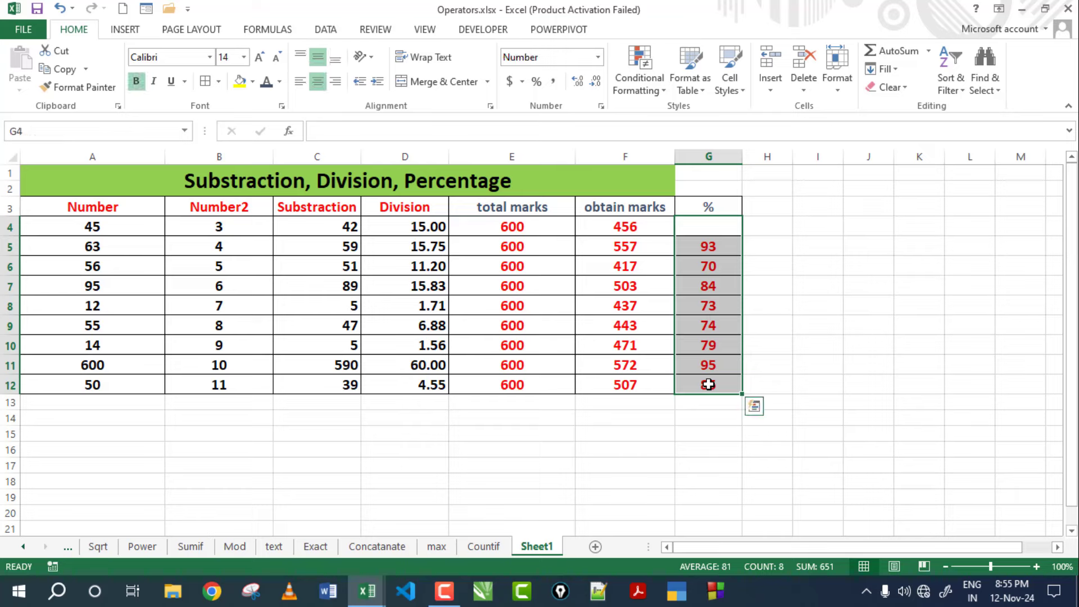
key(Delete)
click(794, 305)
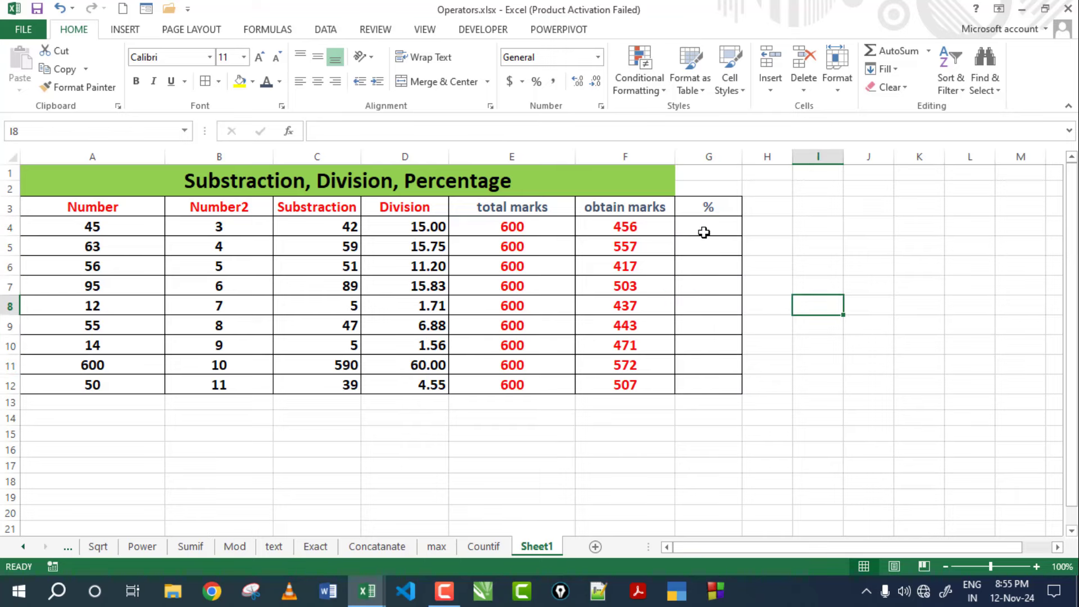
Enter the percentage formula =F4*100/E4 in G4.
click(703, 232)
text(=)
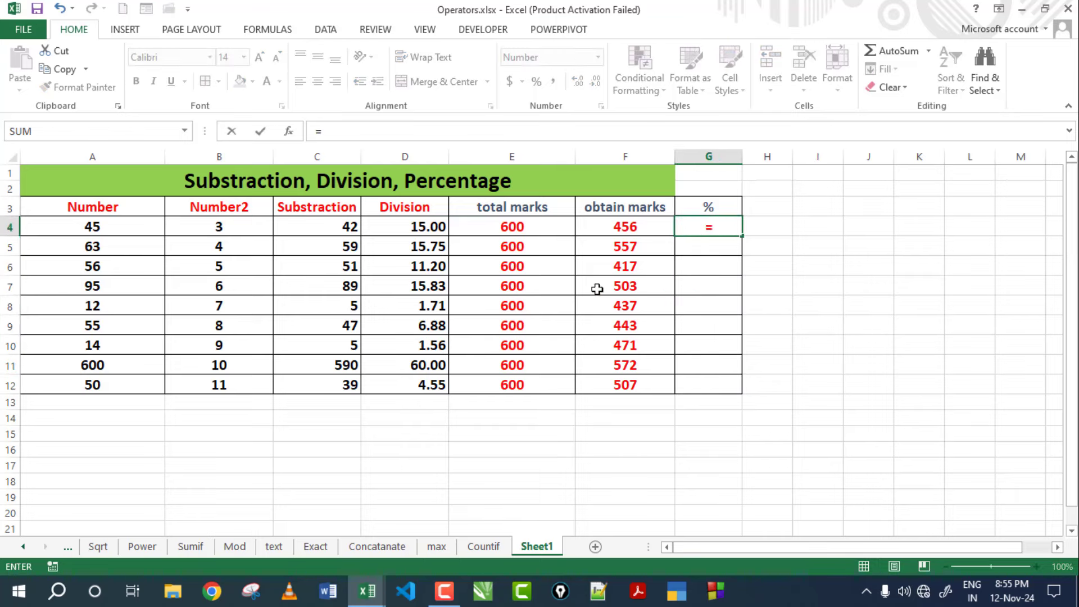
click(631, 226)
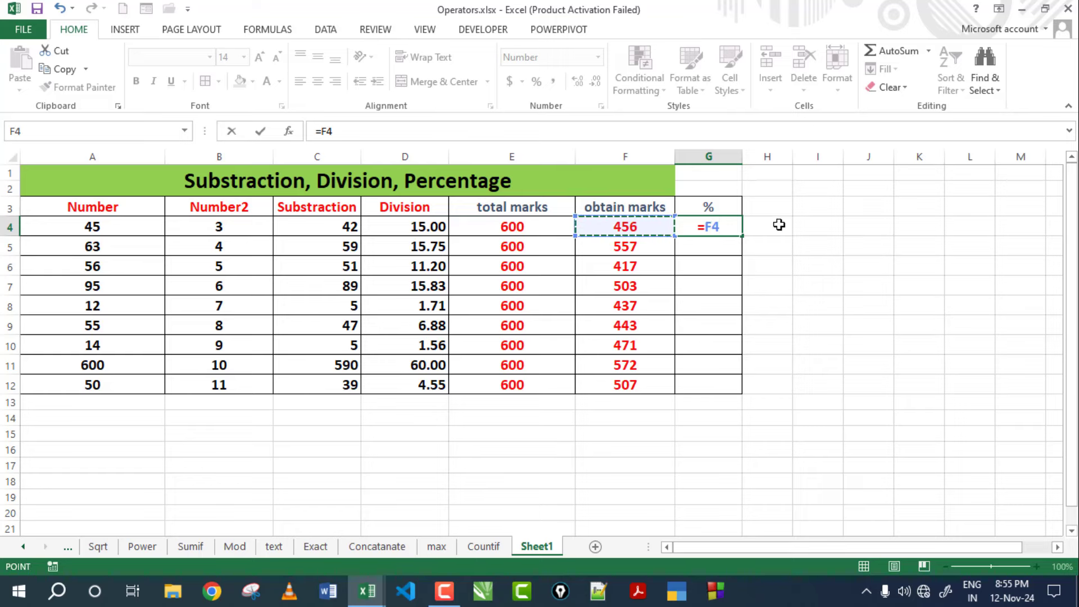
text(*100)
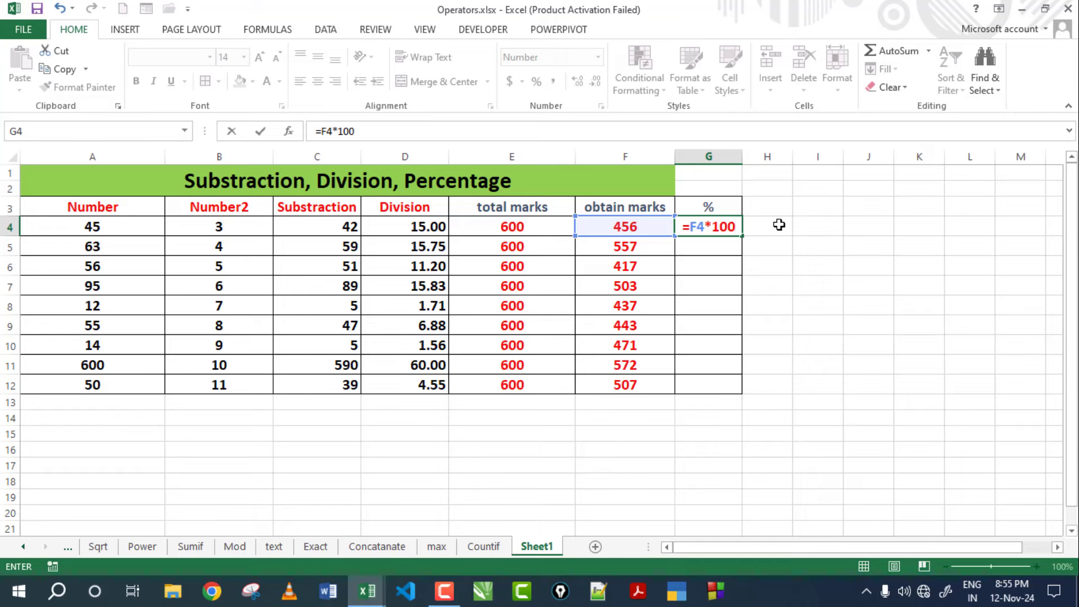
text(/)
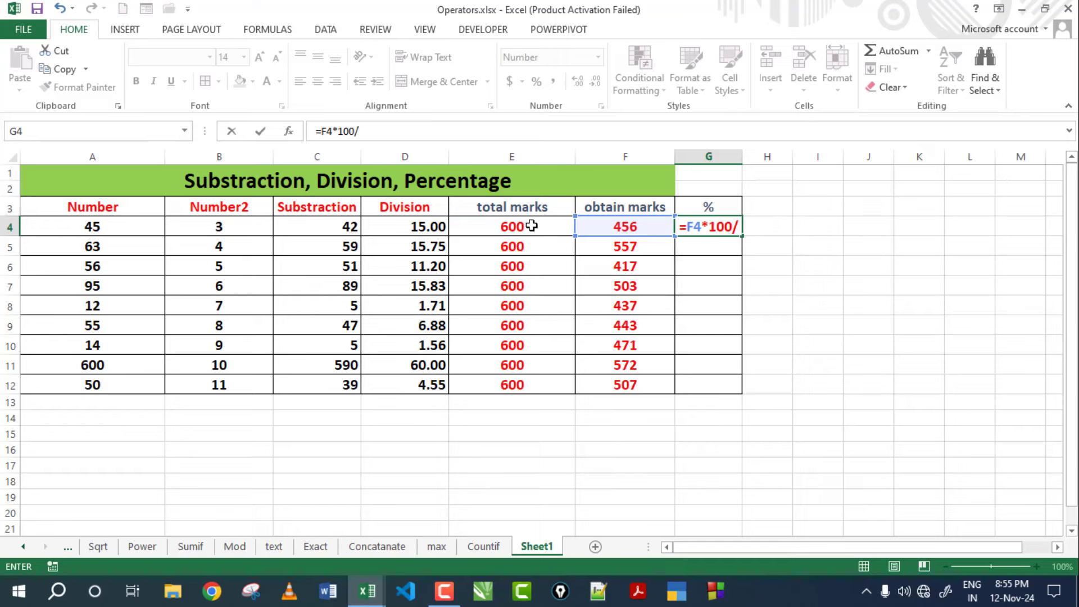
click(532, 225)
key(Return)
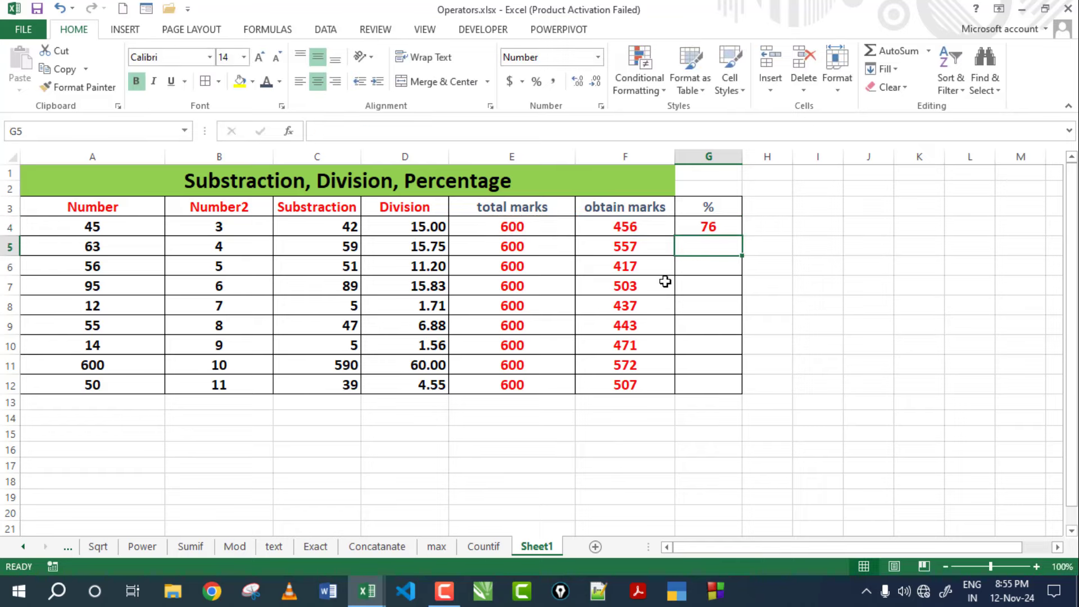
Copy the percentage formula down through G12.
click(730, 228)
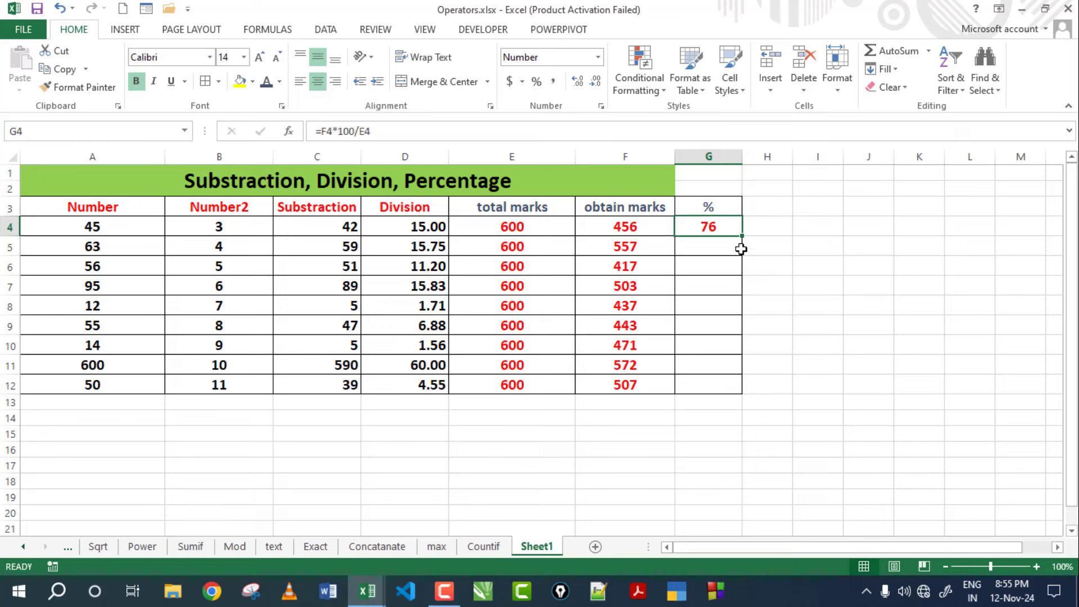
drag(742, 236, 739, 394)
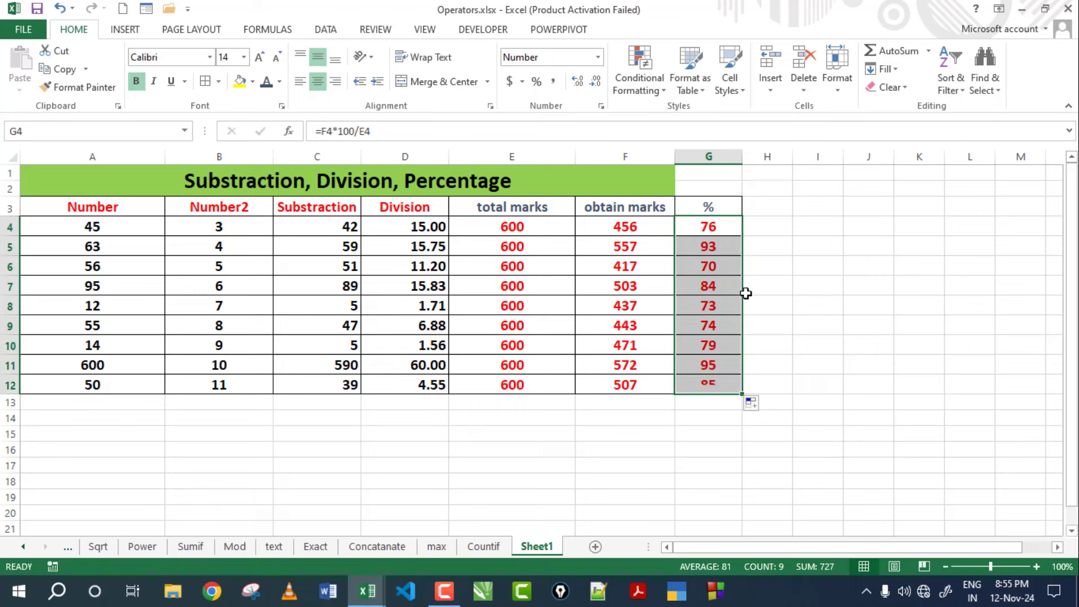
click(798, 265)
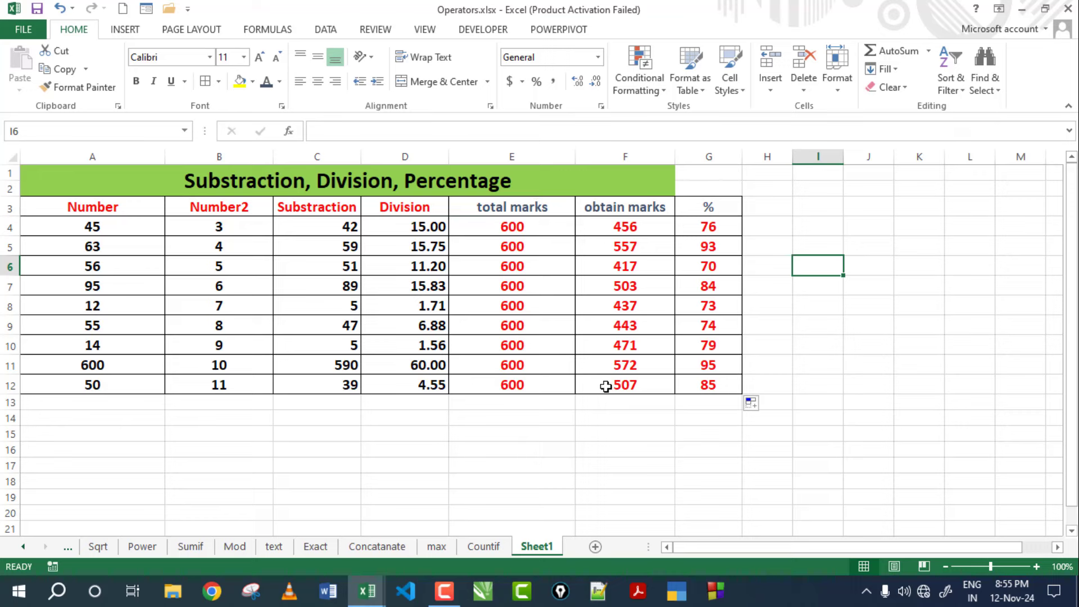
click(262, 413)
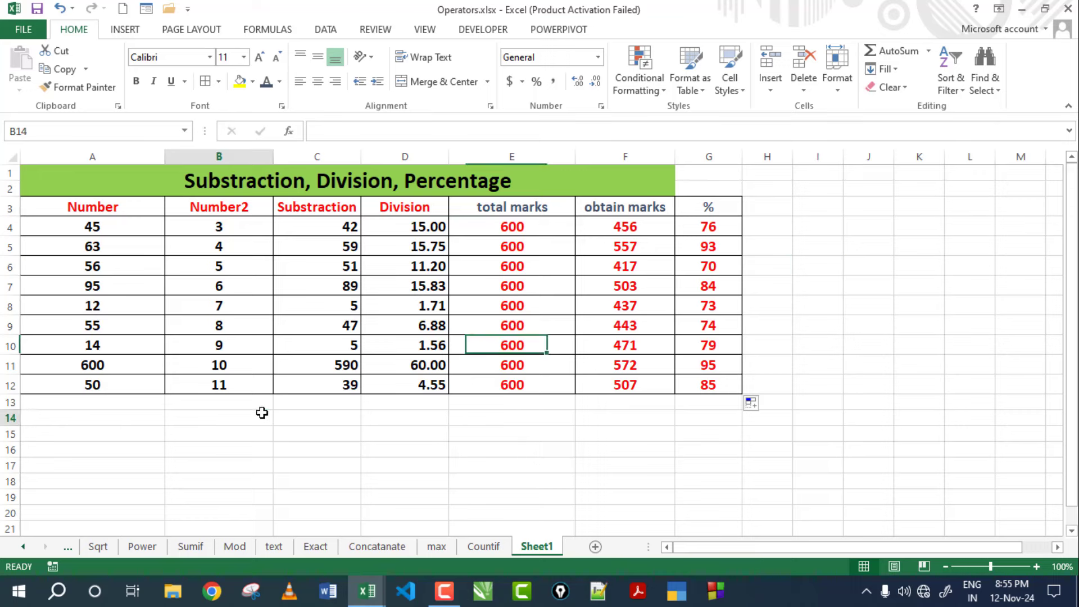